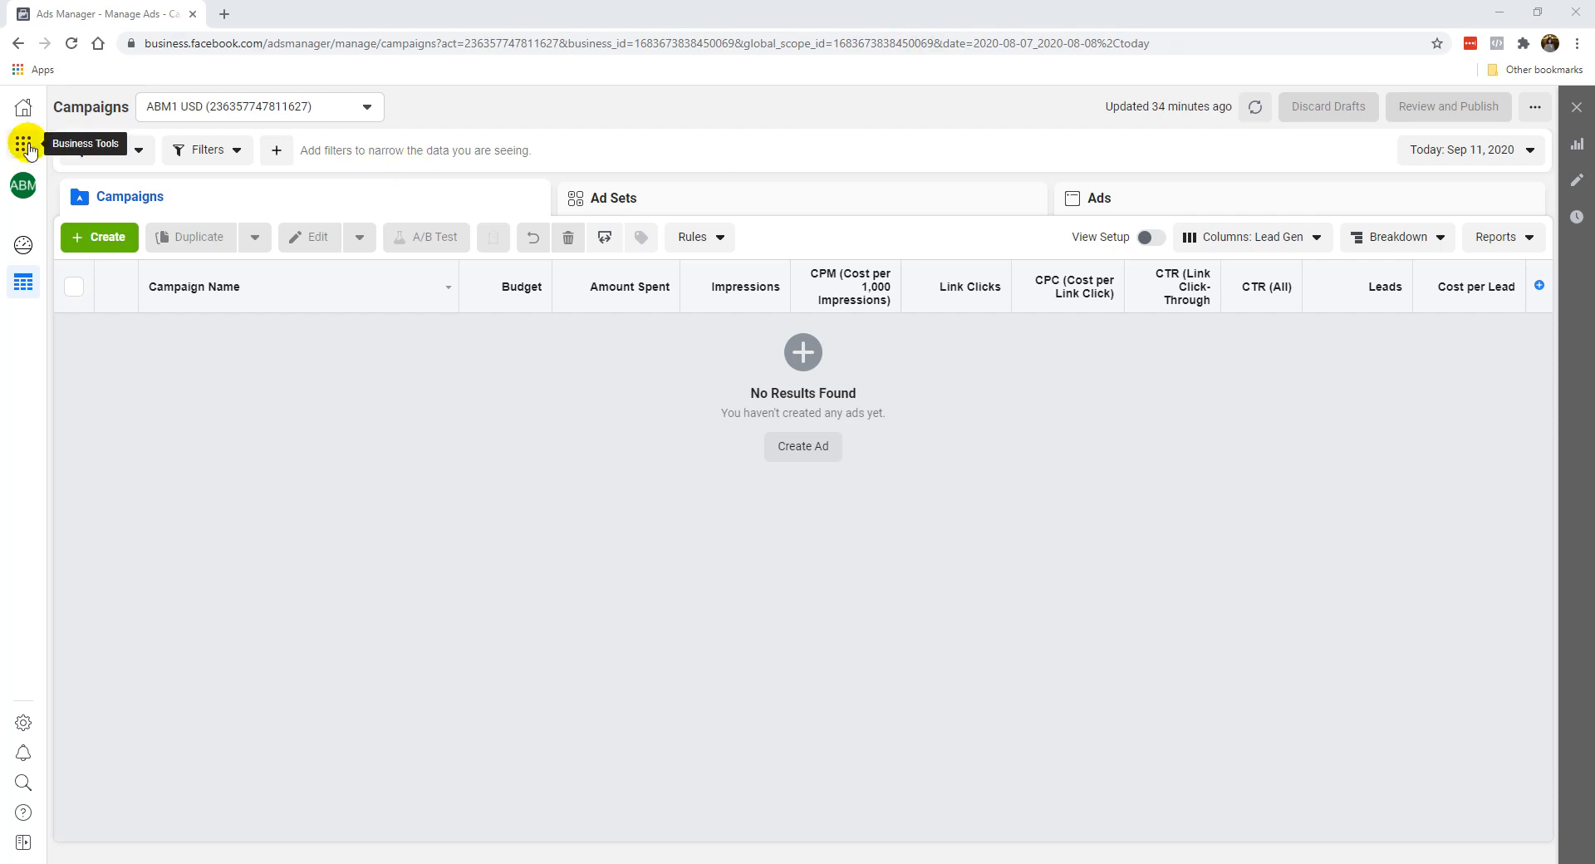
# Go to the Business Manager home page and open Ads Manager from there.
pyautogui.moveTo(266, 50); pyautogui.dragTo(364, 50)
pyautogui.click(211, 513)
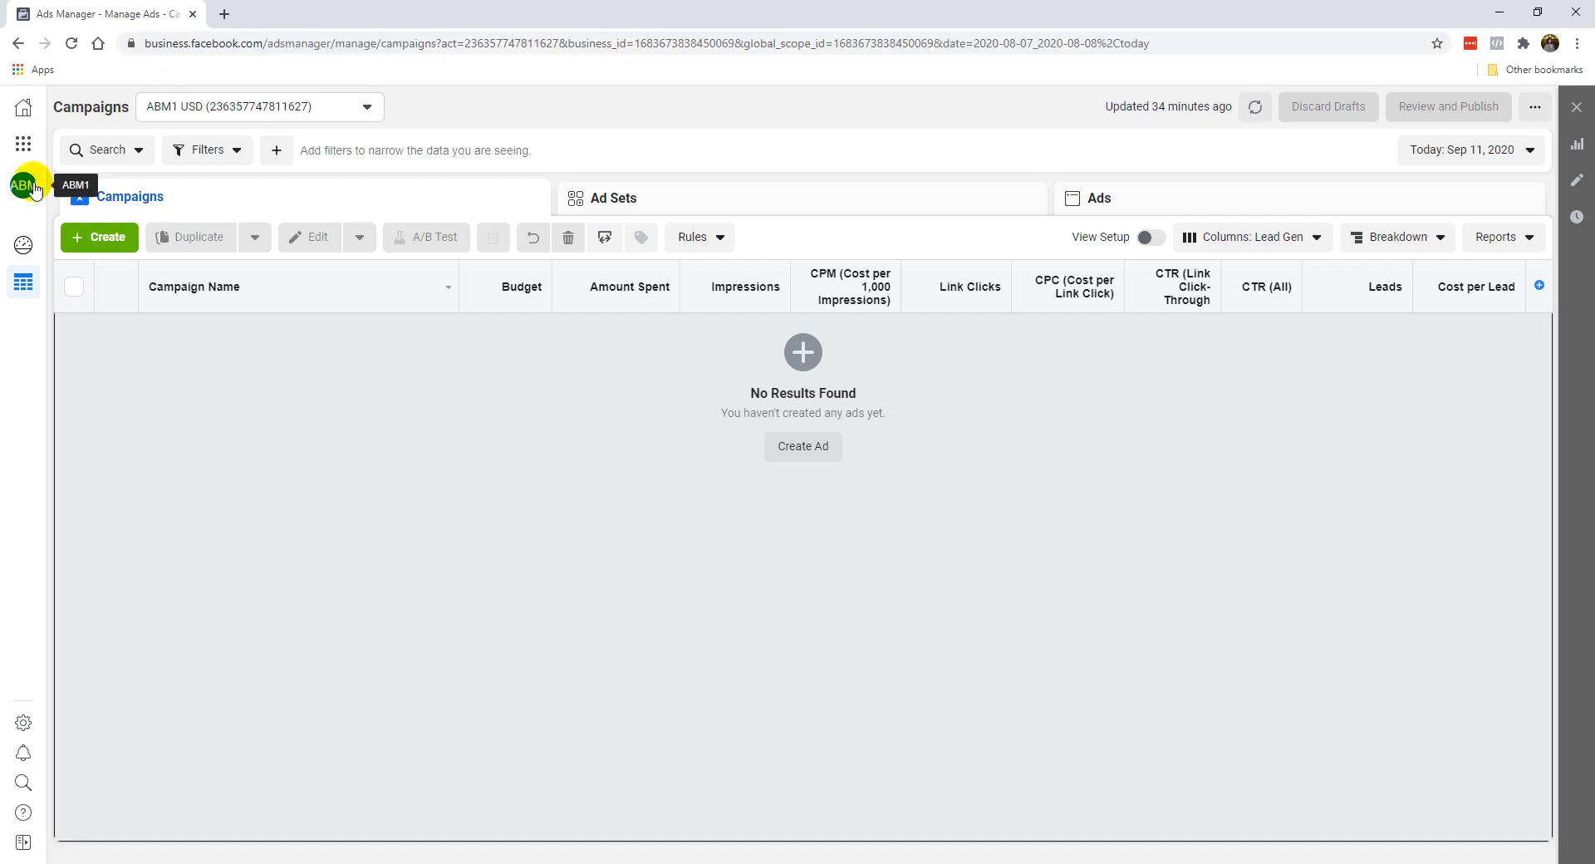
pyautogui.click(25, 114)
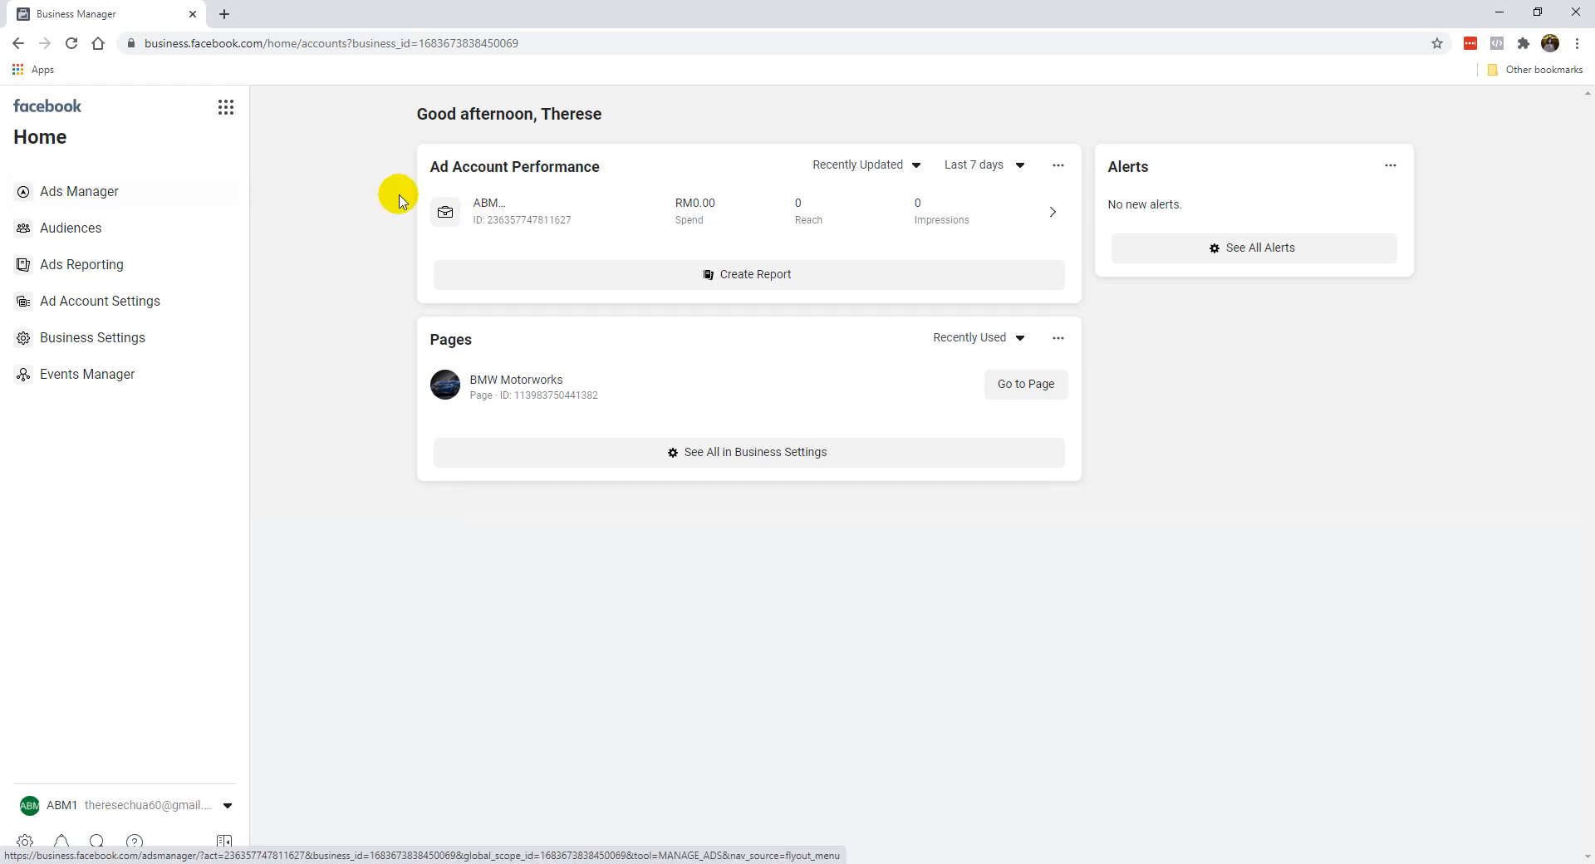
pyautogui.click(110, 198)
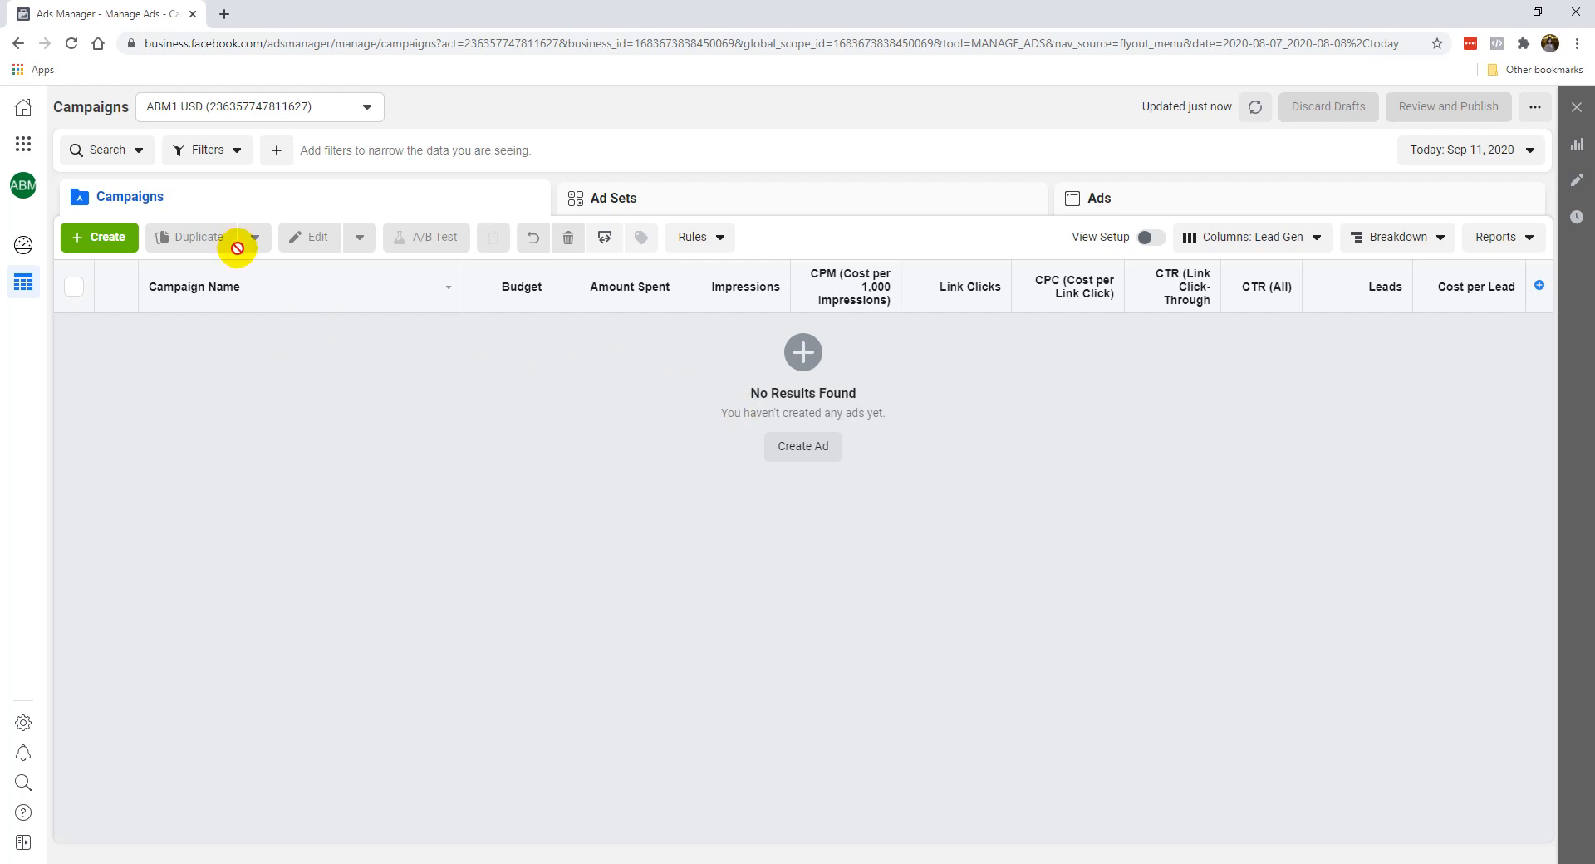
# Start a new campaign and choose Conversions as its objective.
pyautogui.click(108, 247)
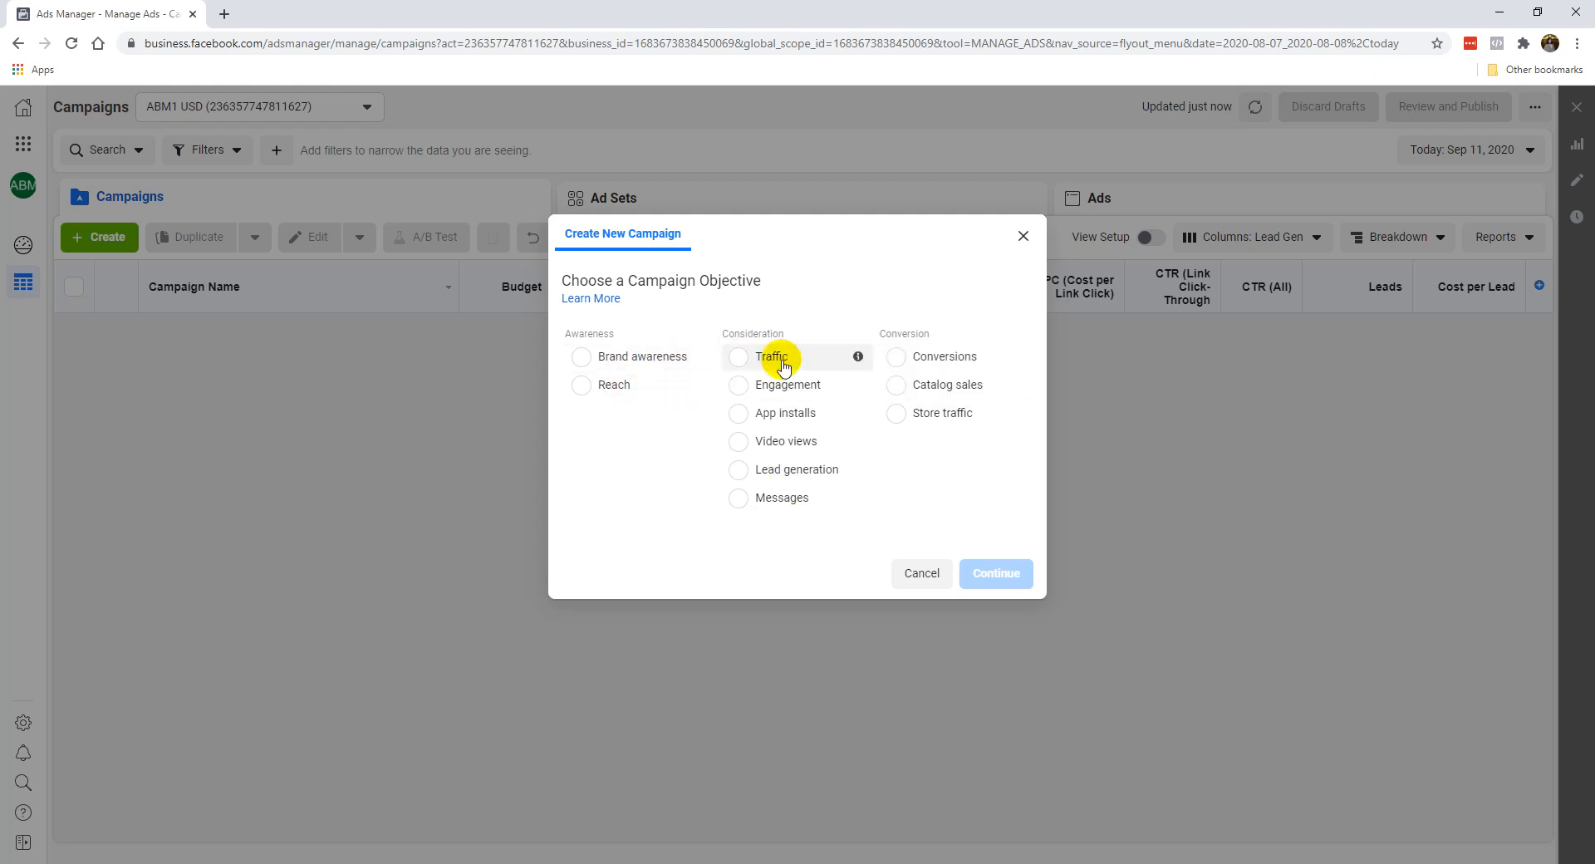
pyautogui.click(799, 479)
pyautogui.click(958, 306)
pyautogui.moveTo(855, 329)
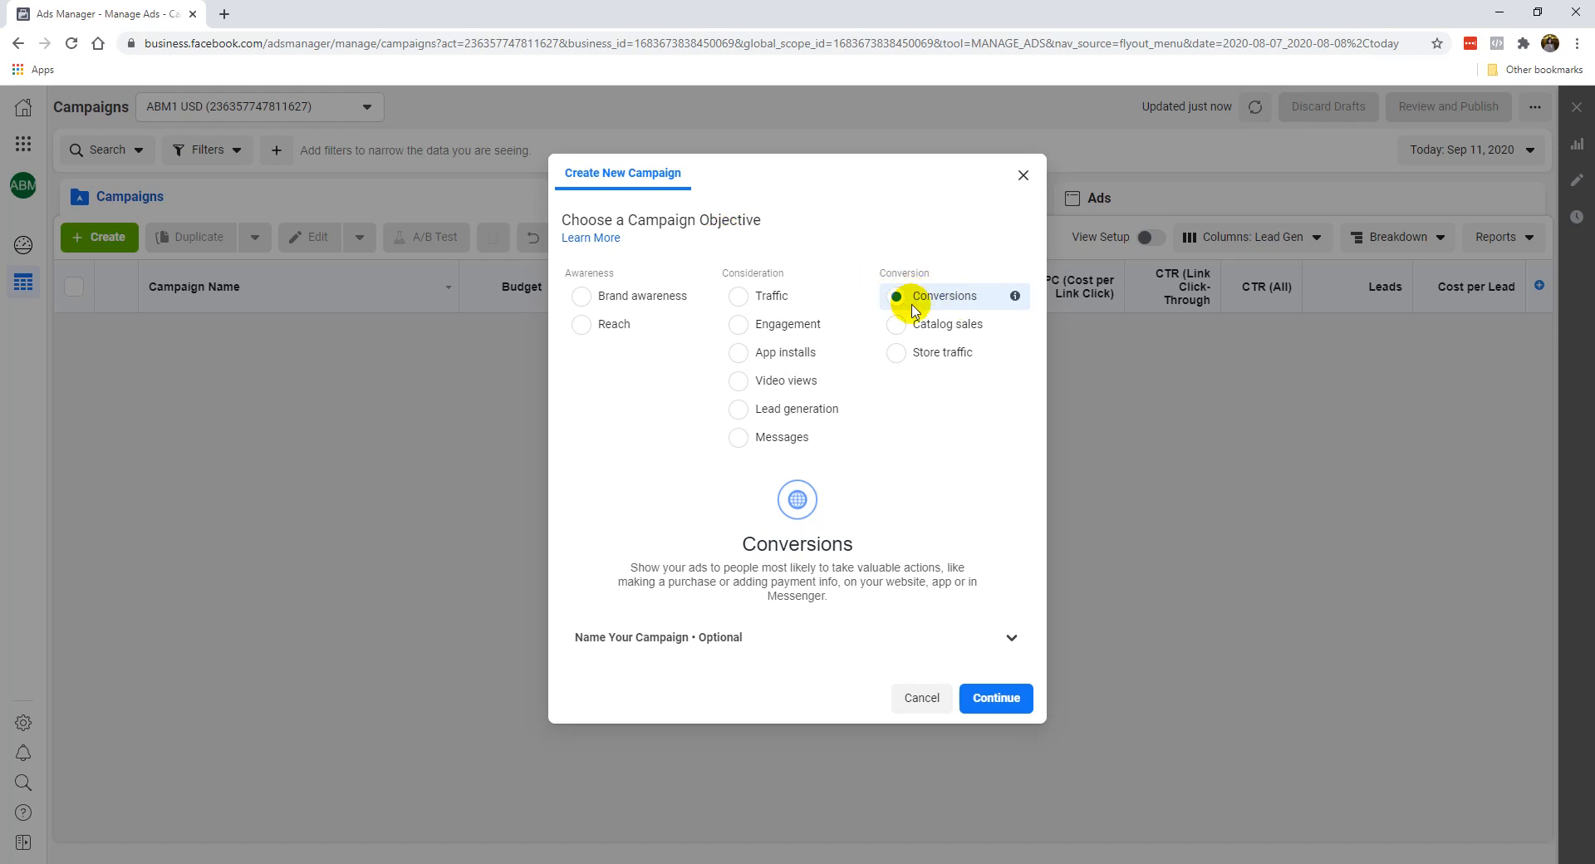
pyautogui.moveTo(853, 296)
# Expand the optional naming section and name the campaign "Conversions - PDF Book".
pyautogui.click(695, 638)
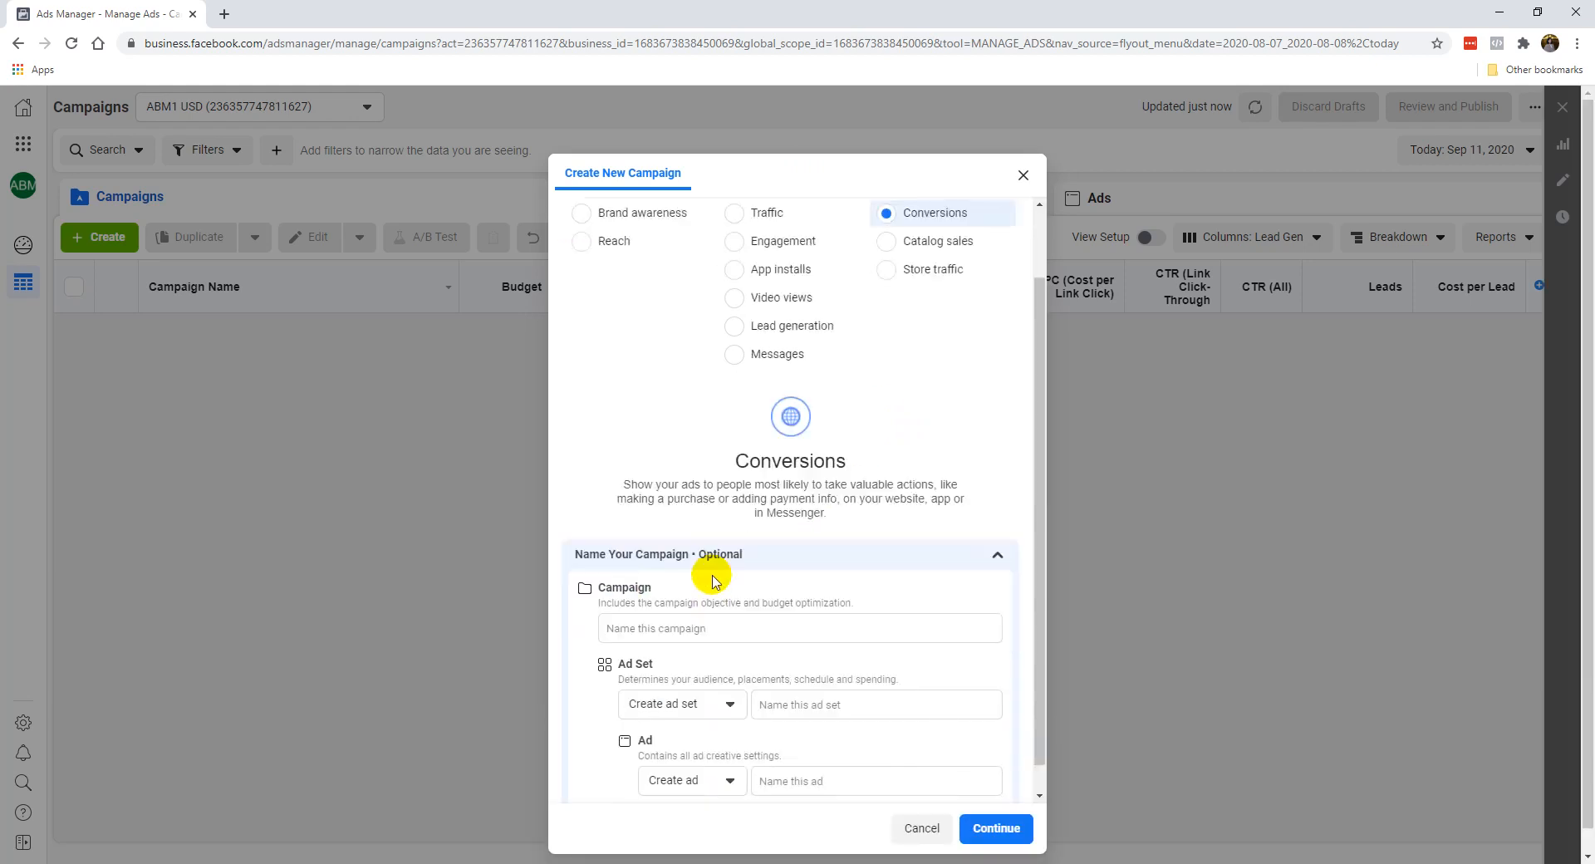
pyautogui.click(714, 576)
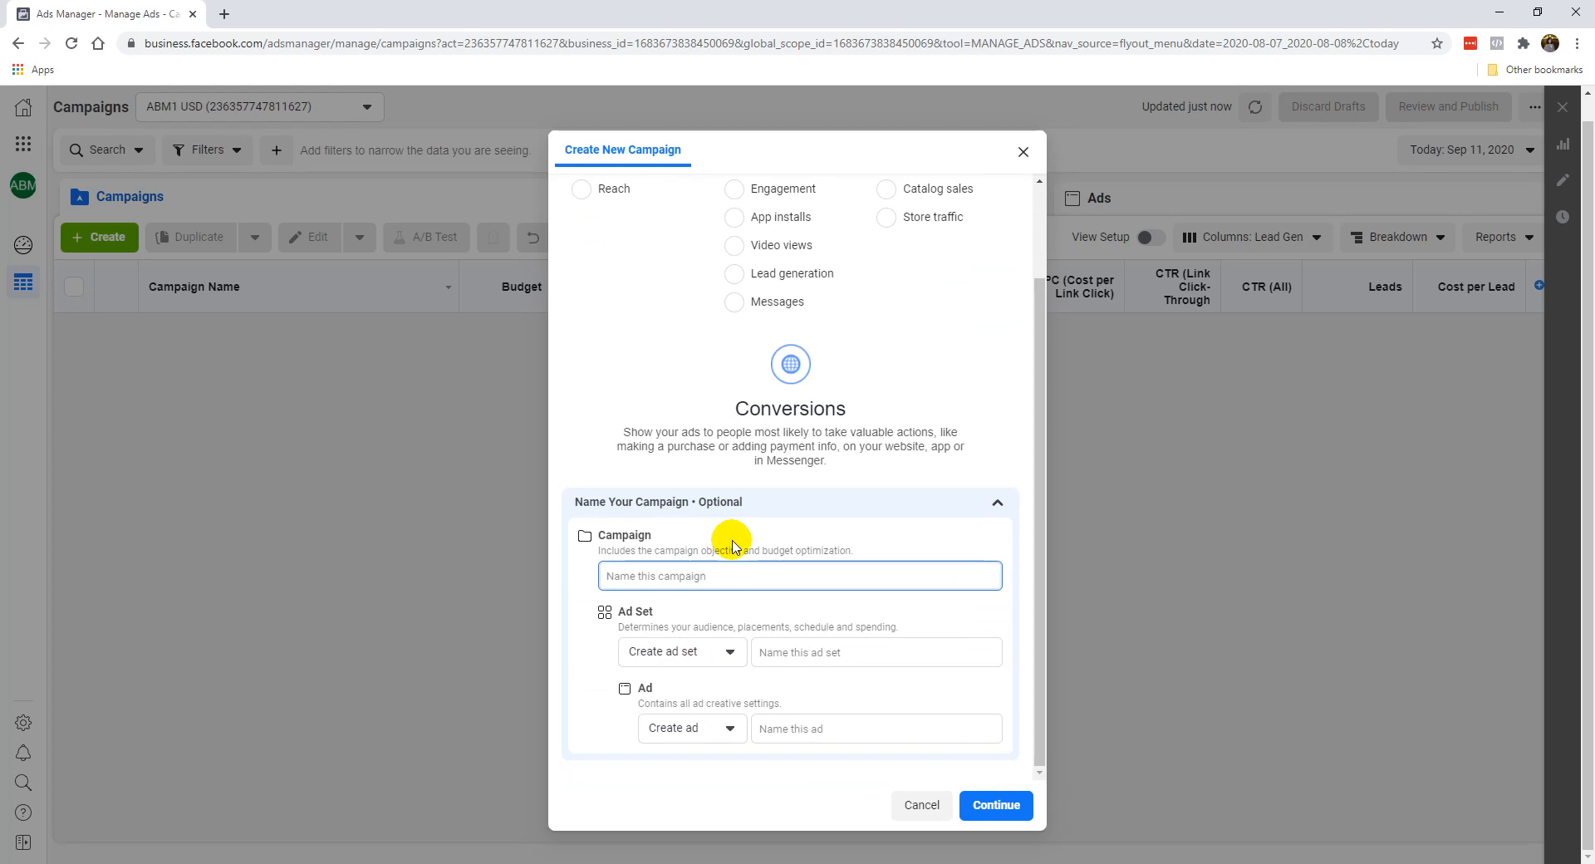
pyautogui.write('PDF Book')
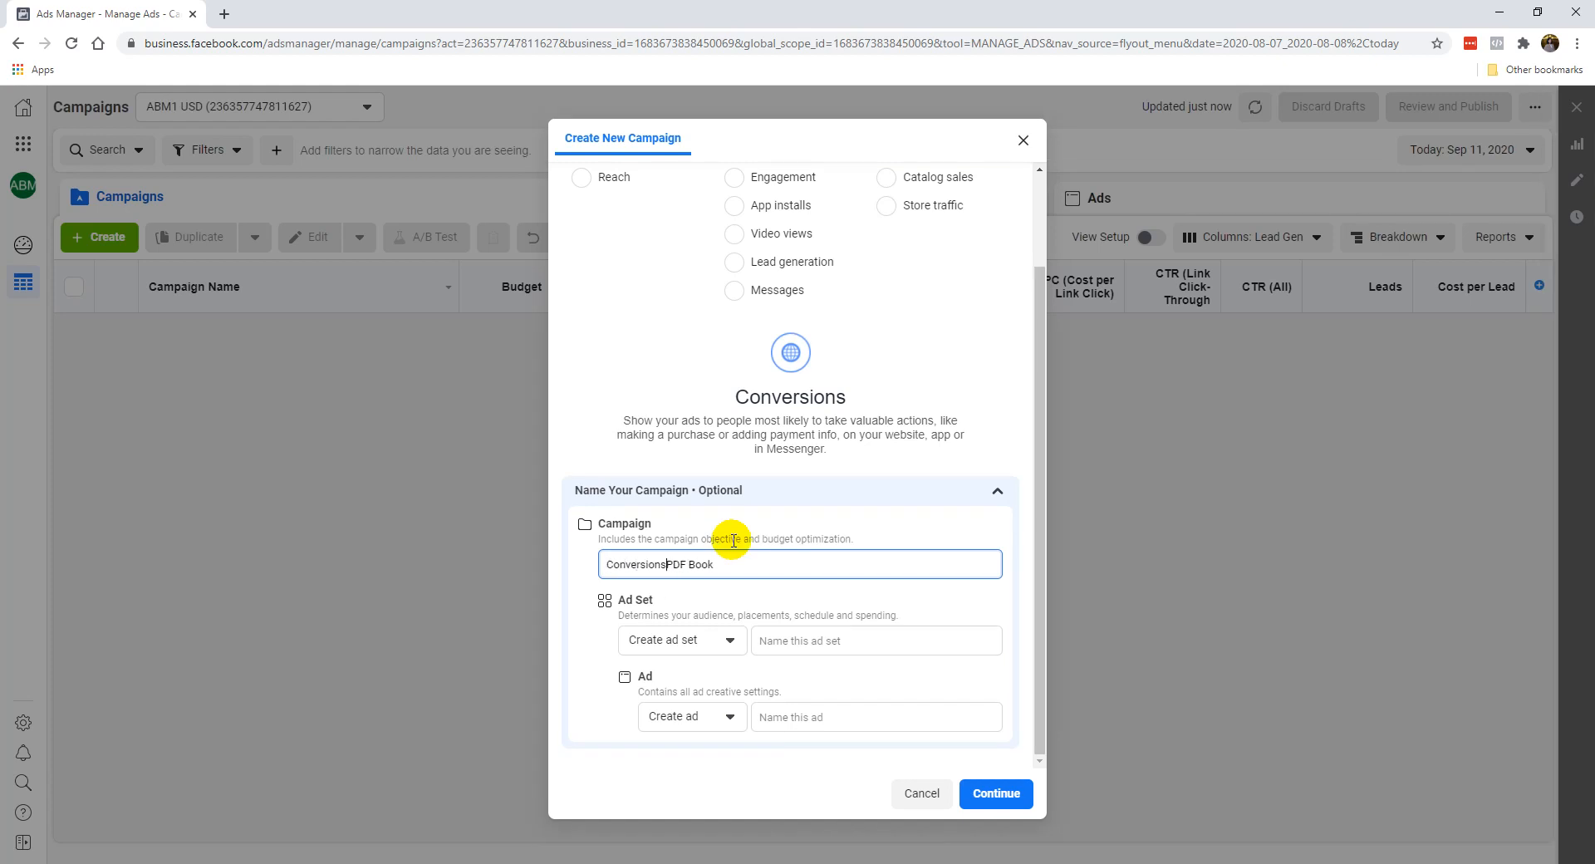
pyautogui.scroll(2, 735, 374)
pyautogui.scroll(-2, 639, 482)
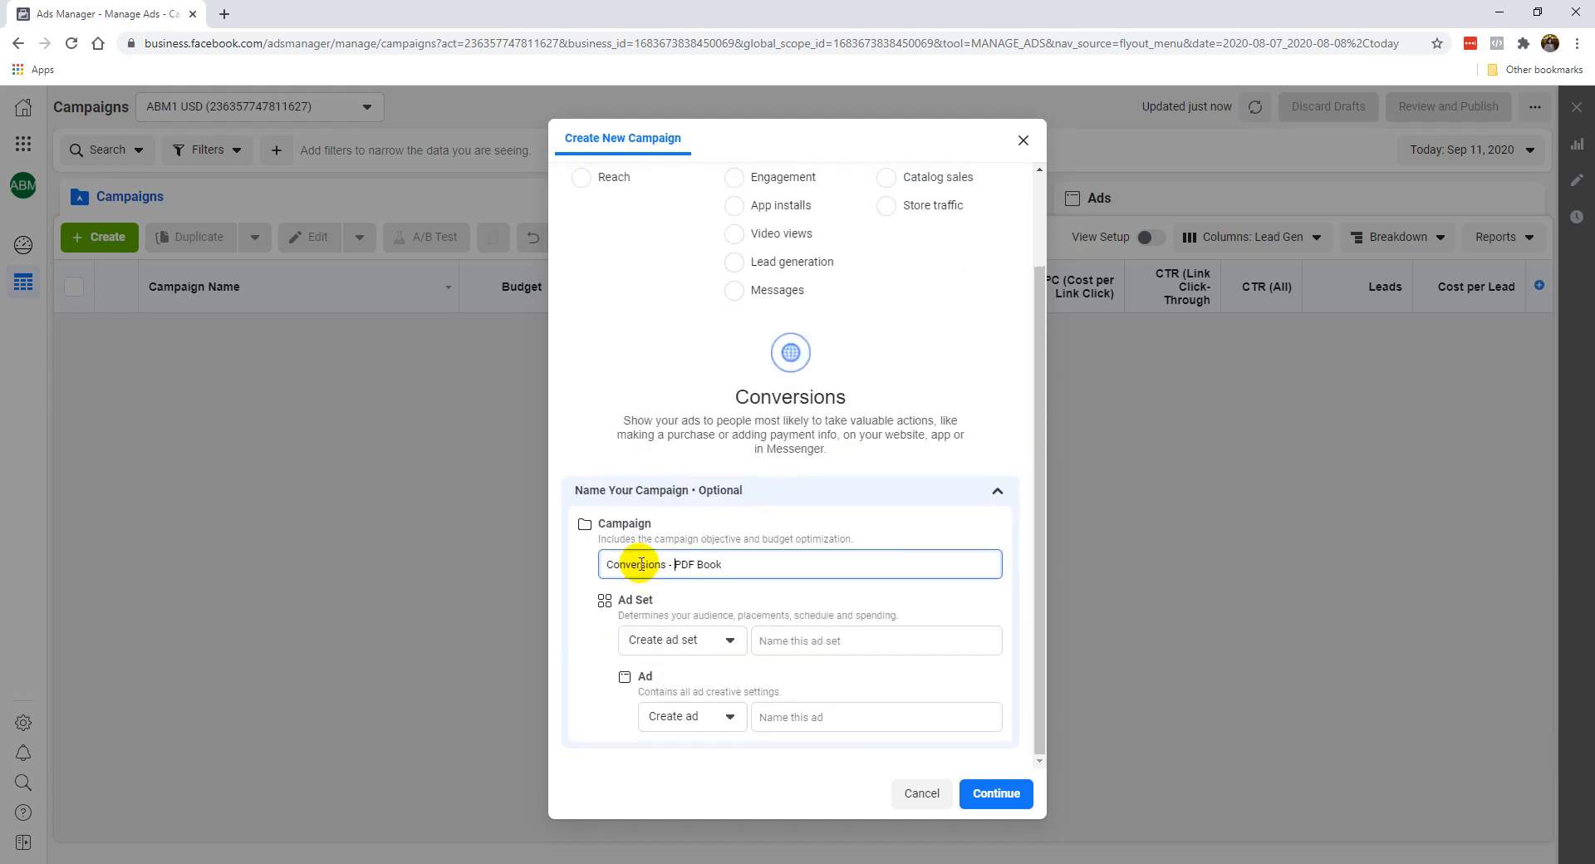
pyautogui.click(615, 564)
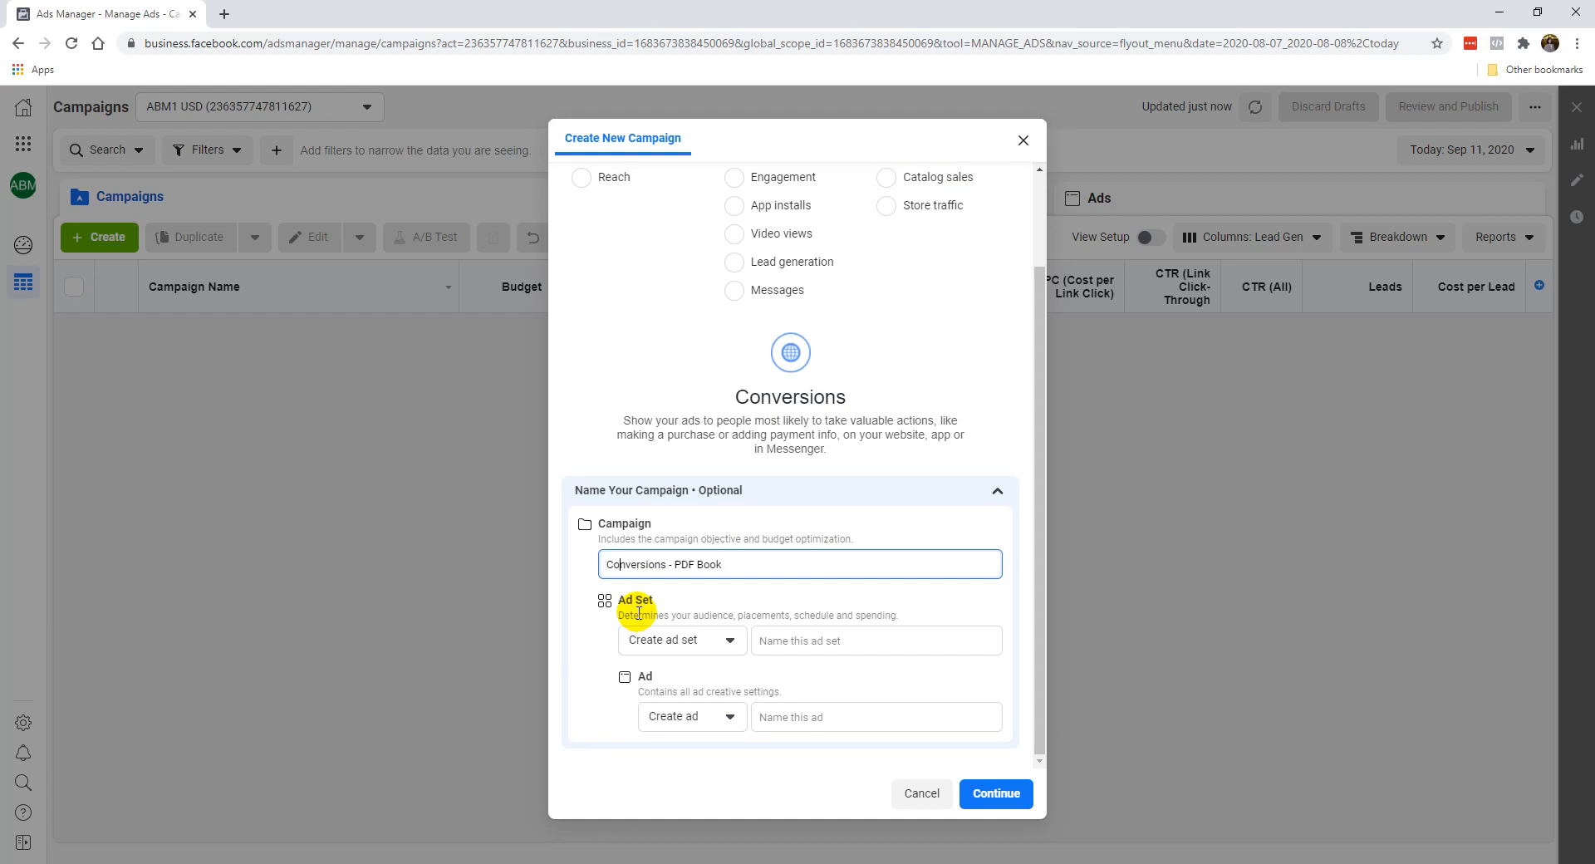
# Choose Skip ad set for the new campaign and continue to create its draft.
pyautogui.click(648, 646)
pyautogui.click(599, 644)
pyautogui.click(631, 648)
pyautogui.click(649, 705)
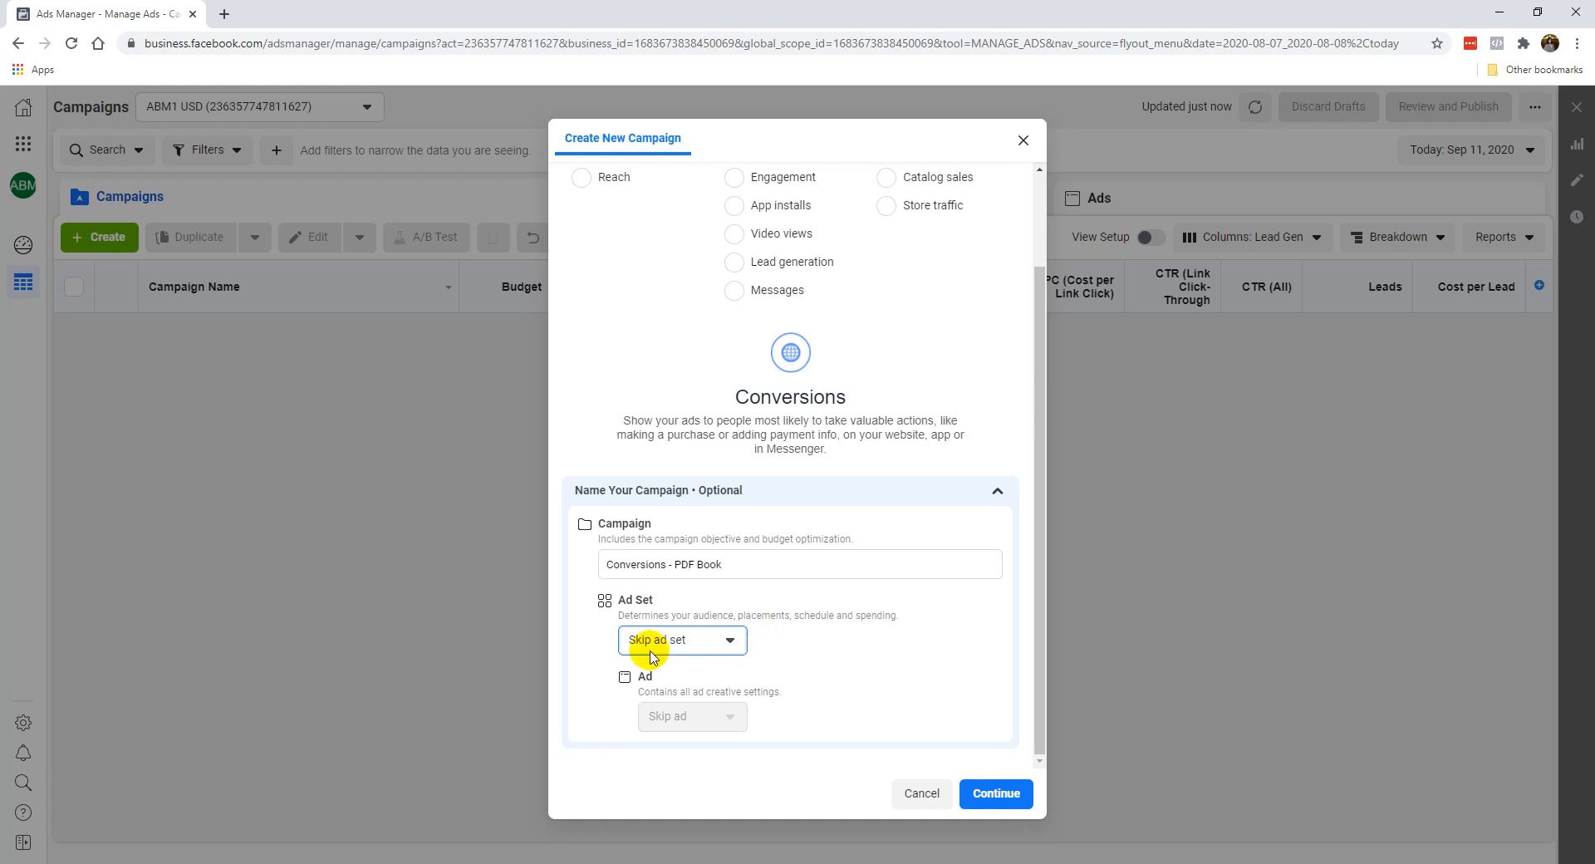
pyautogui.click(996, 792)
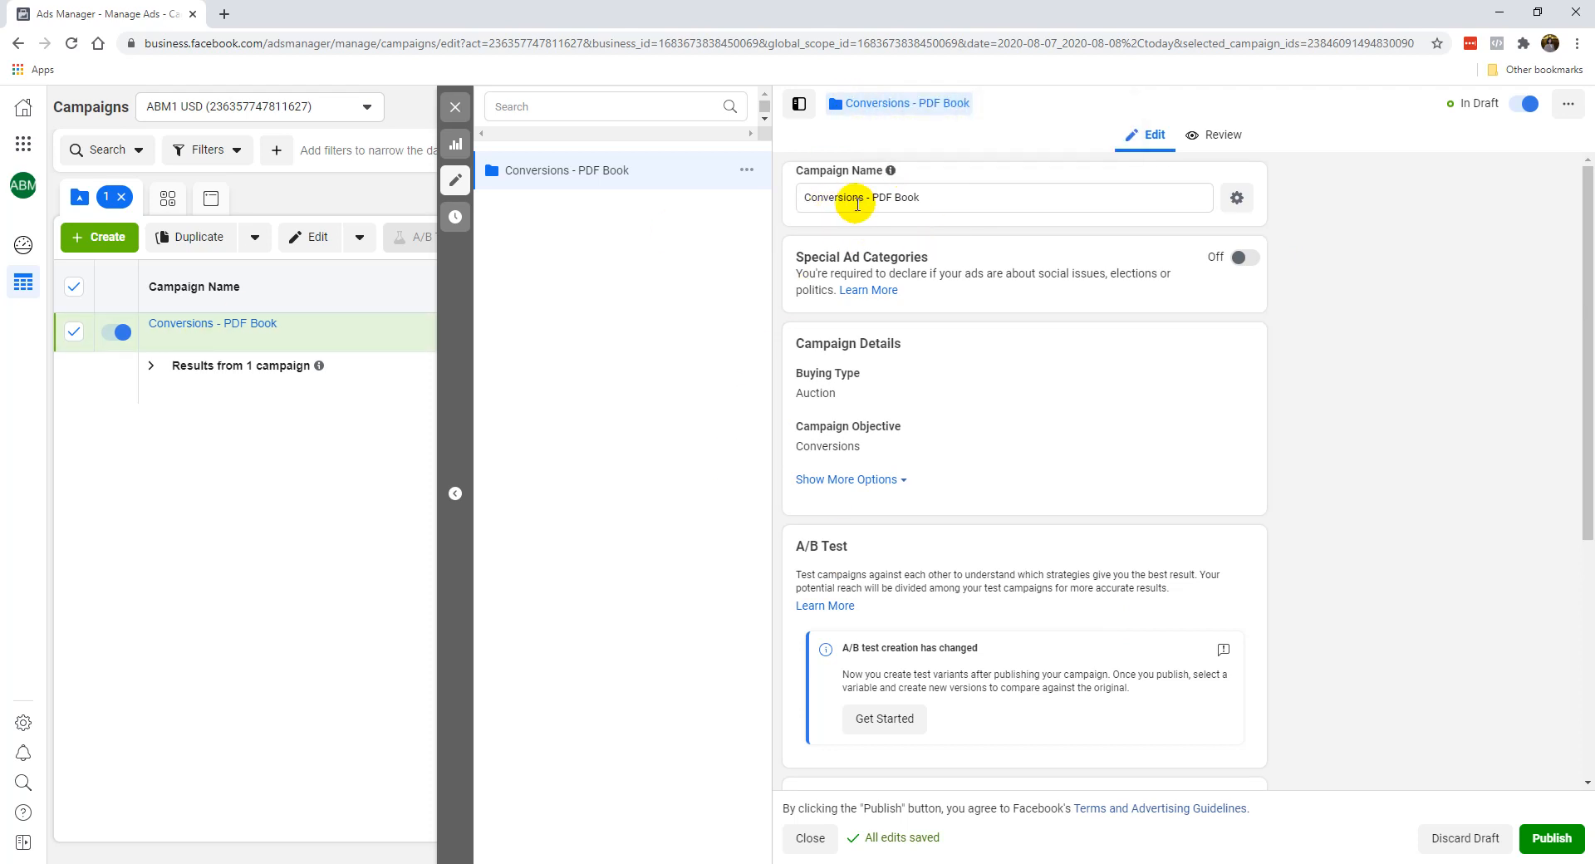
# Turn off Campaign Budget Optimization for the Conversions - PDF Book campaign.
pyautogui.moveTo(892, 173)
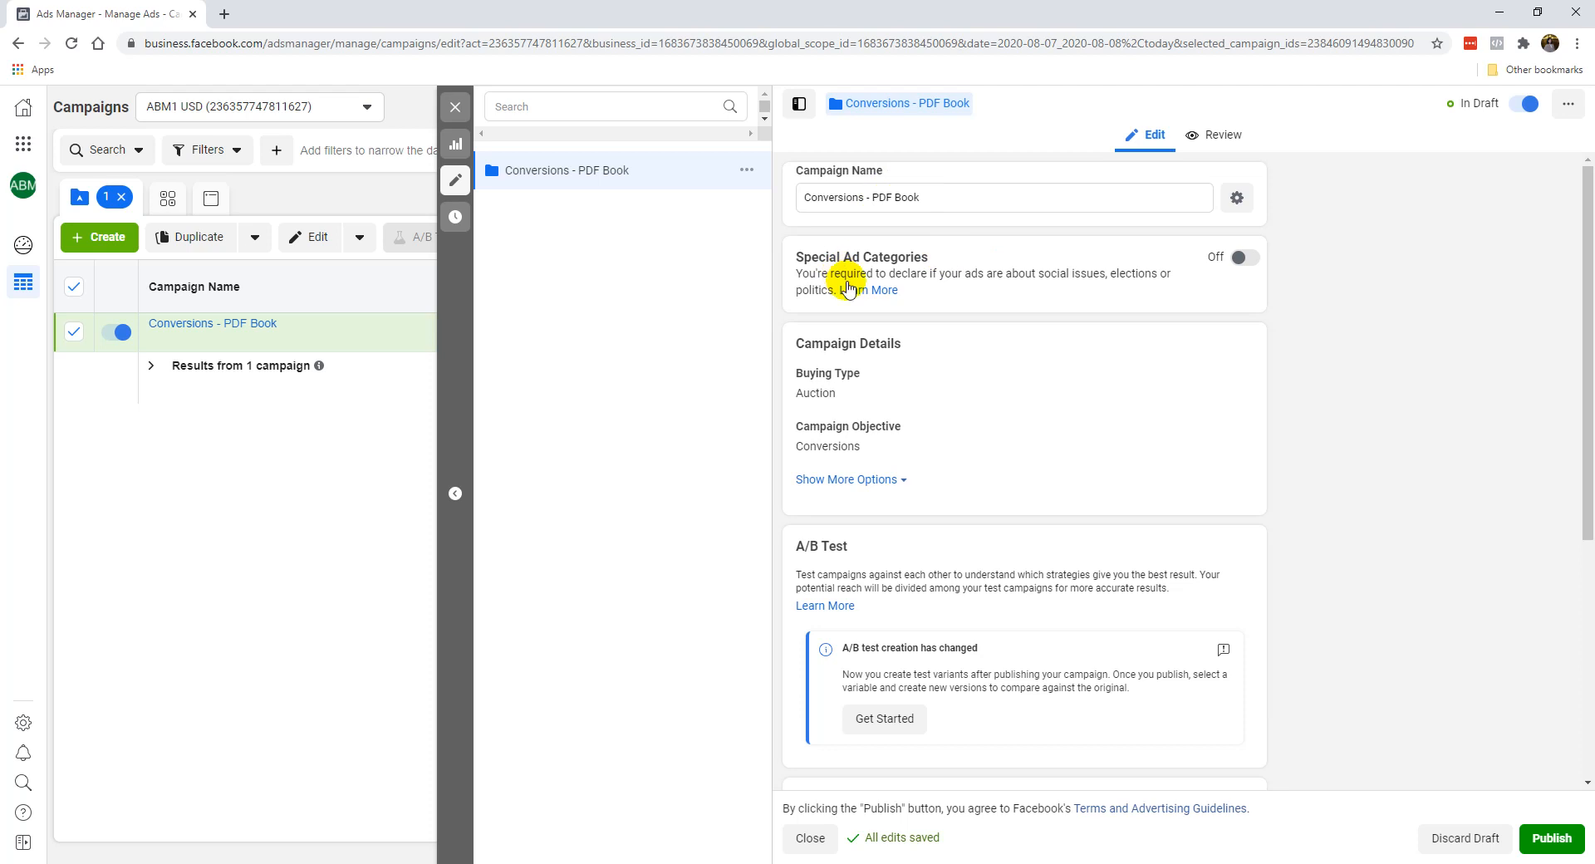
pyautogui.scroll(-5, 880, 399)
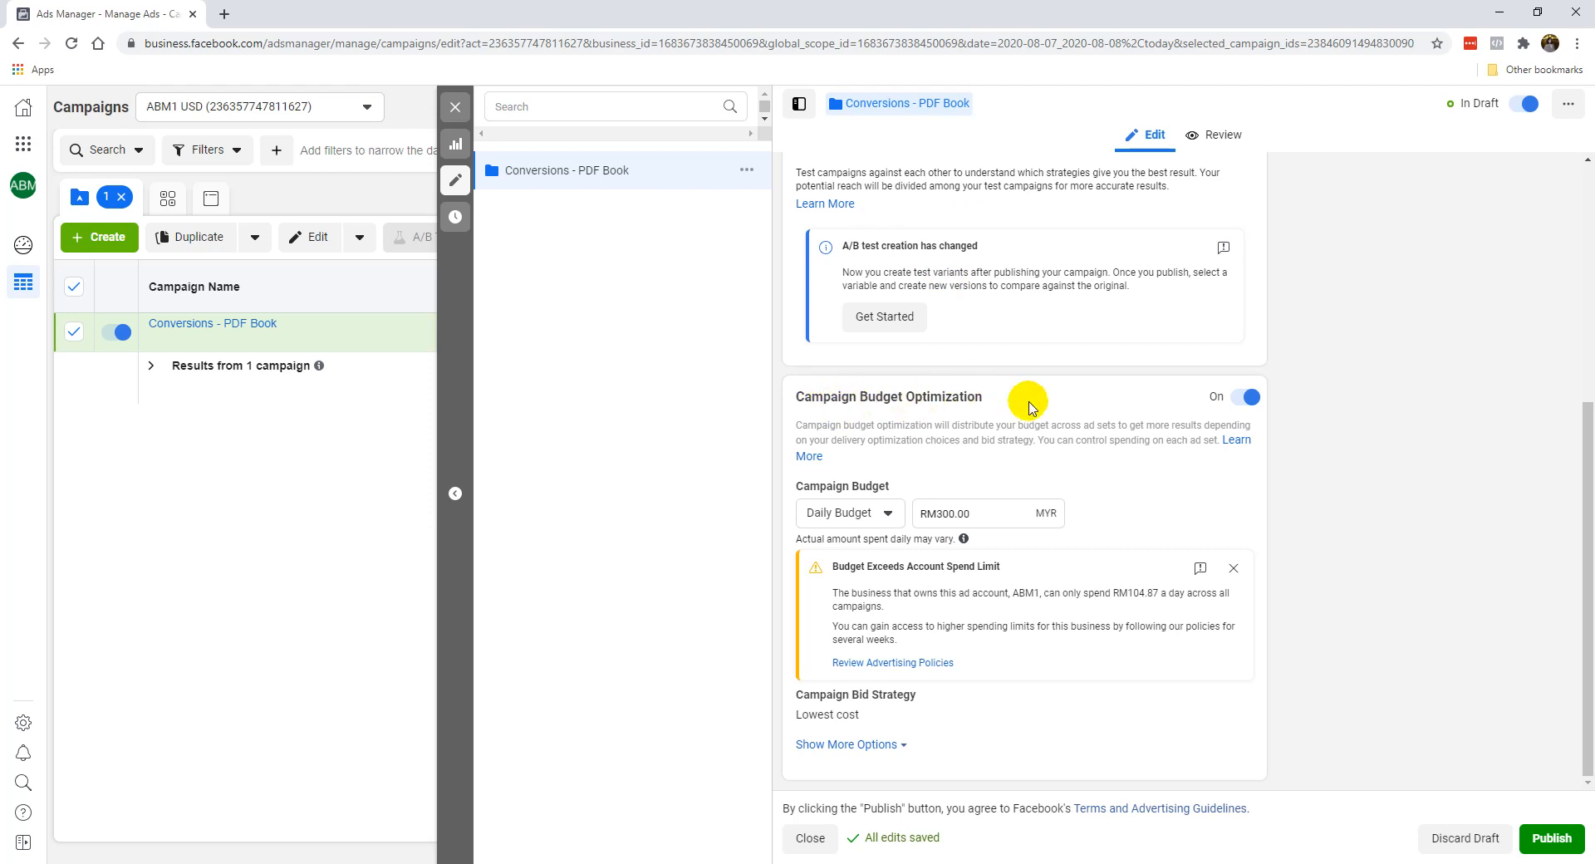
pyautogui.click(1238, 398)
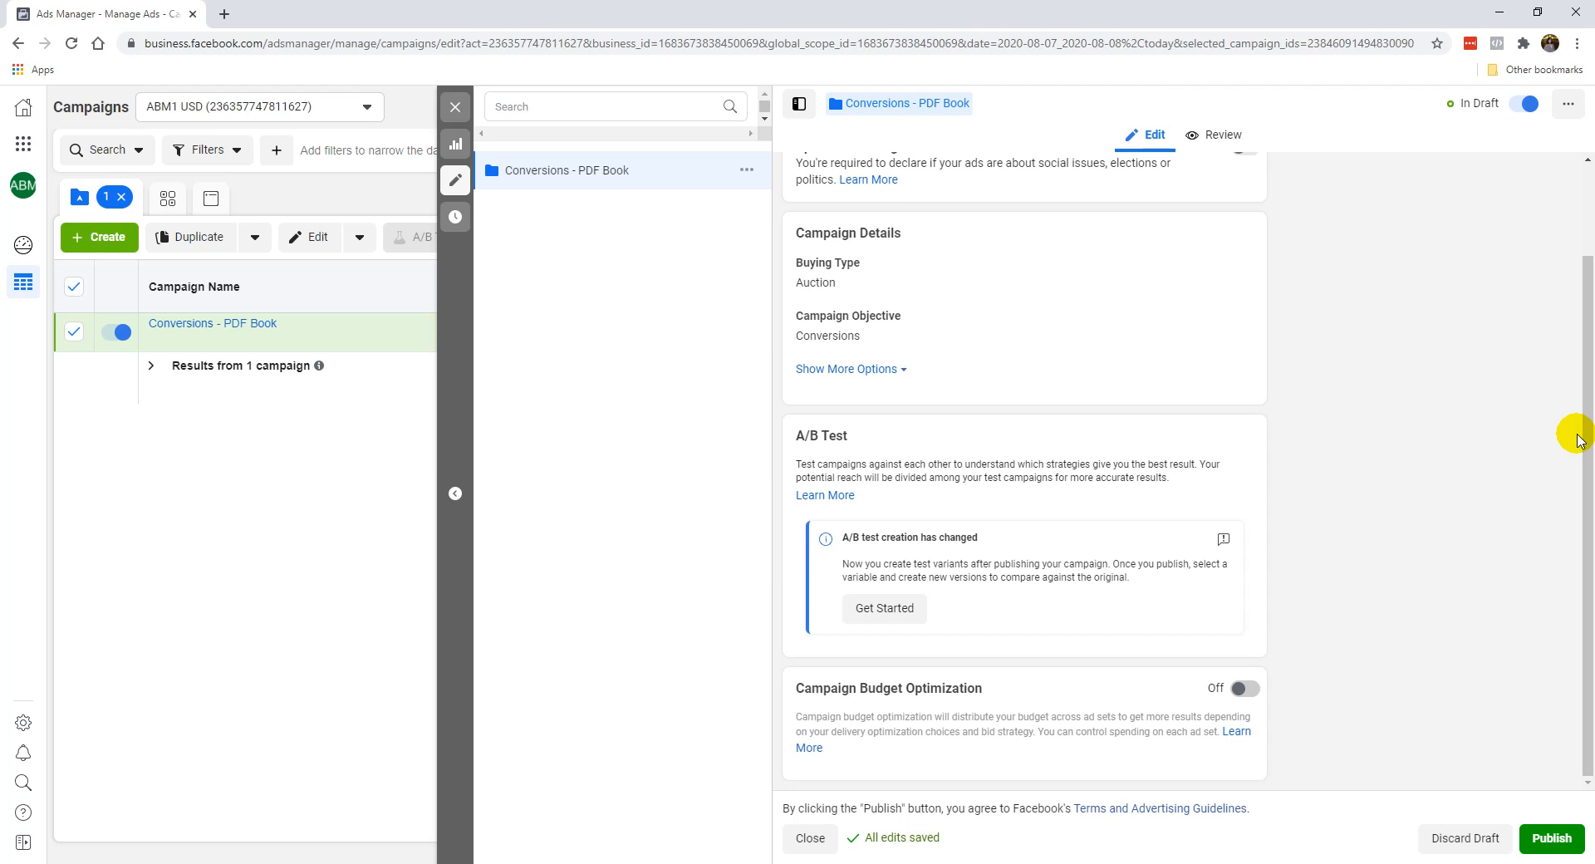
# Review the campaign's settings and publish the campaign.
pyautogui.scroll(2, 1080, 519)
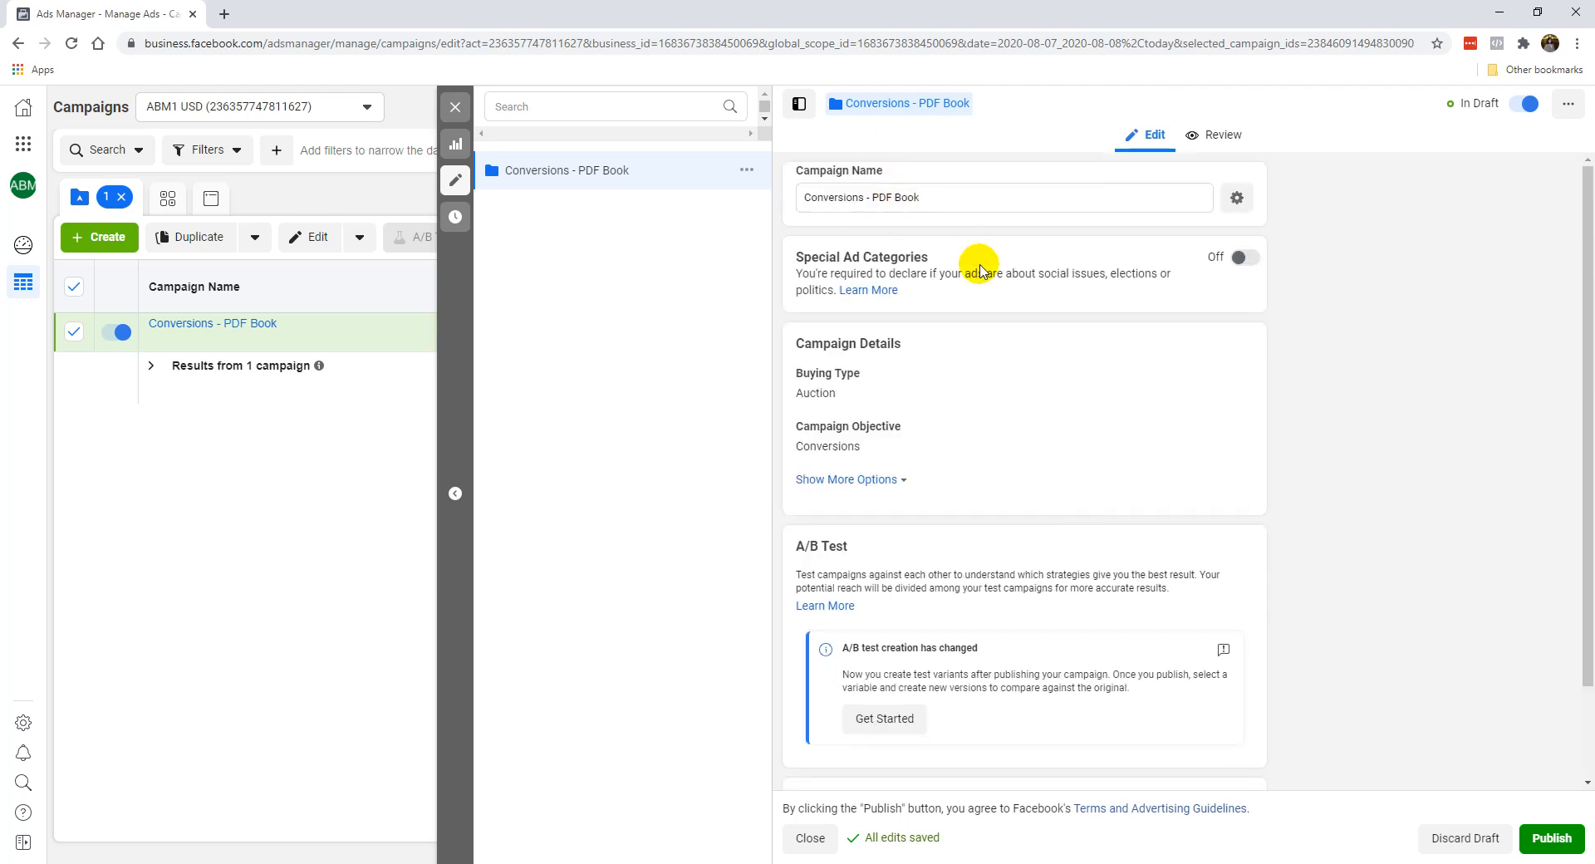
pyautogui.scroll(-2, 946, 521)
pyautogui.scroll(-1, 945, 521)
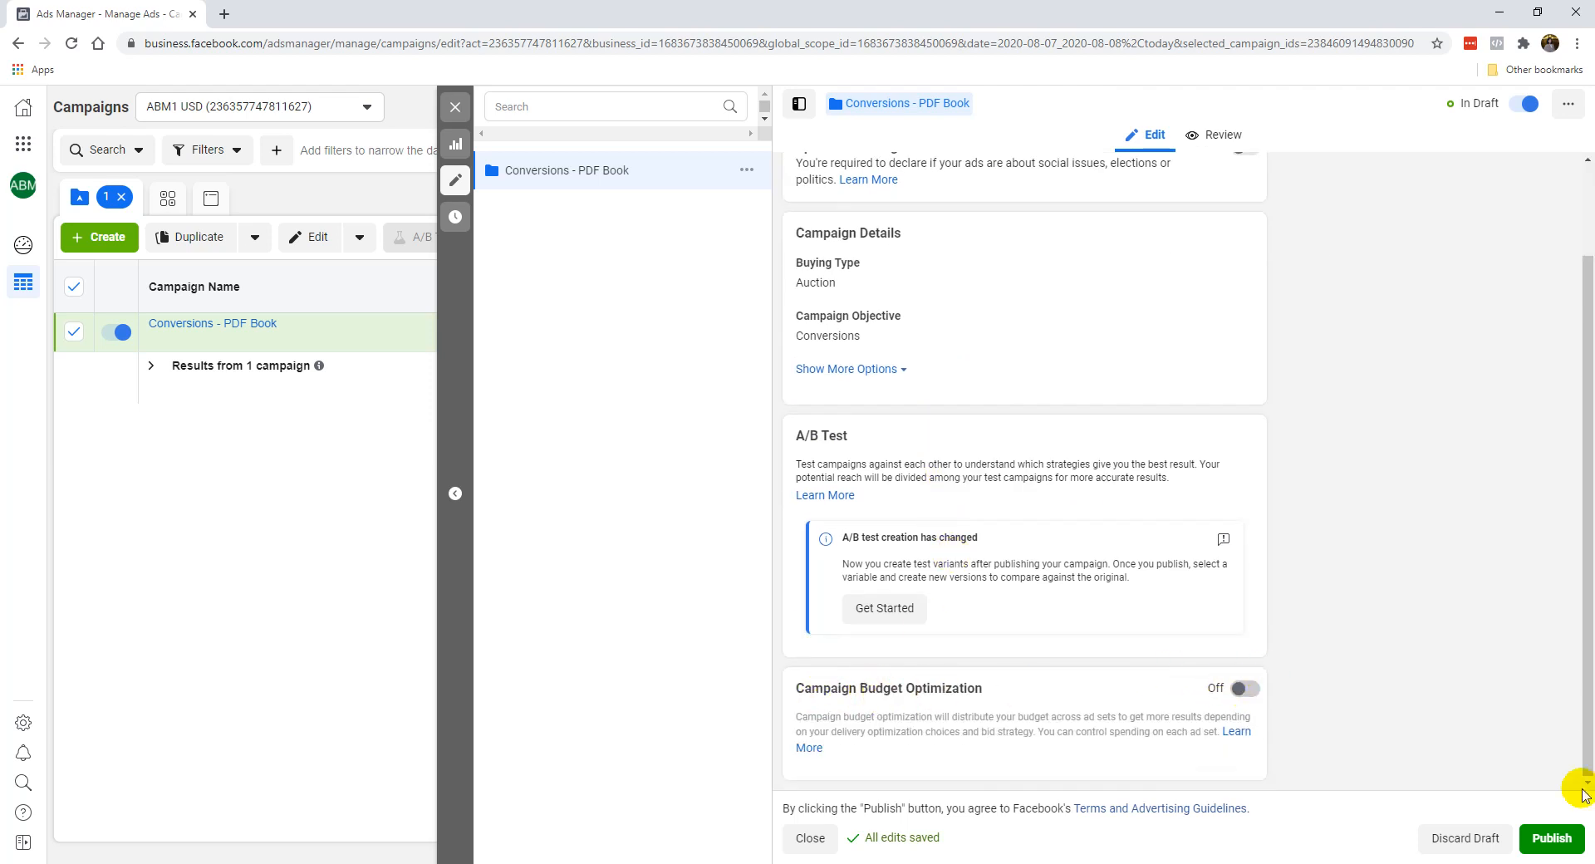
pyautogui.click(1550, 838)
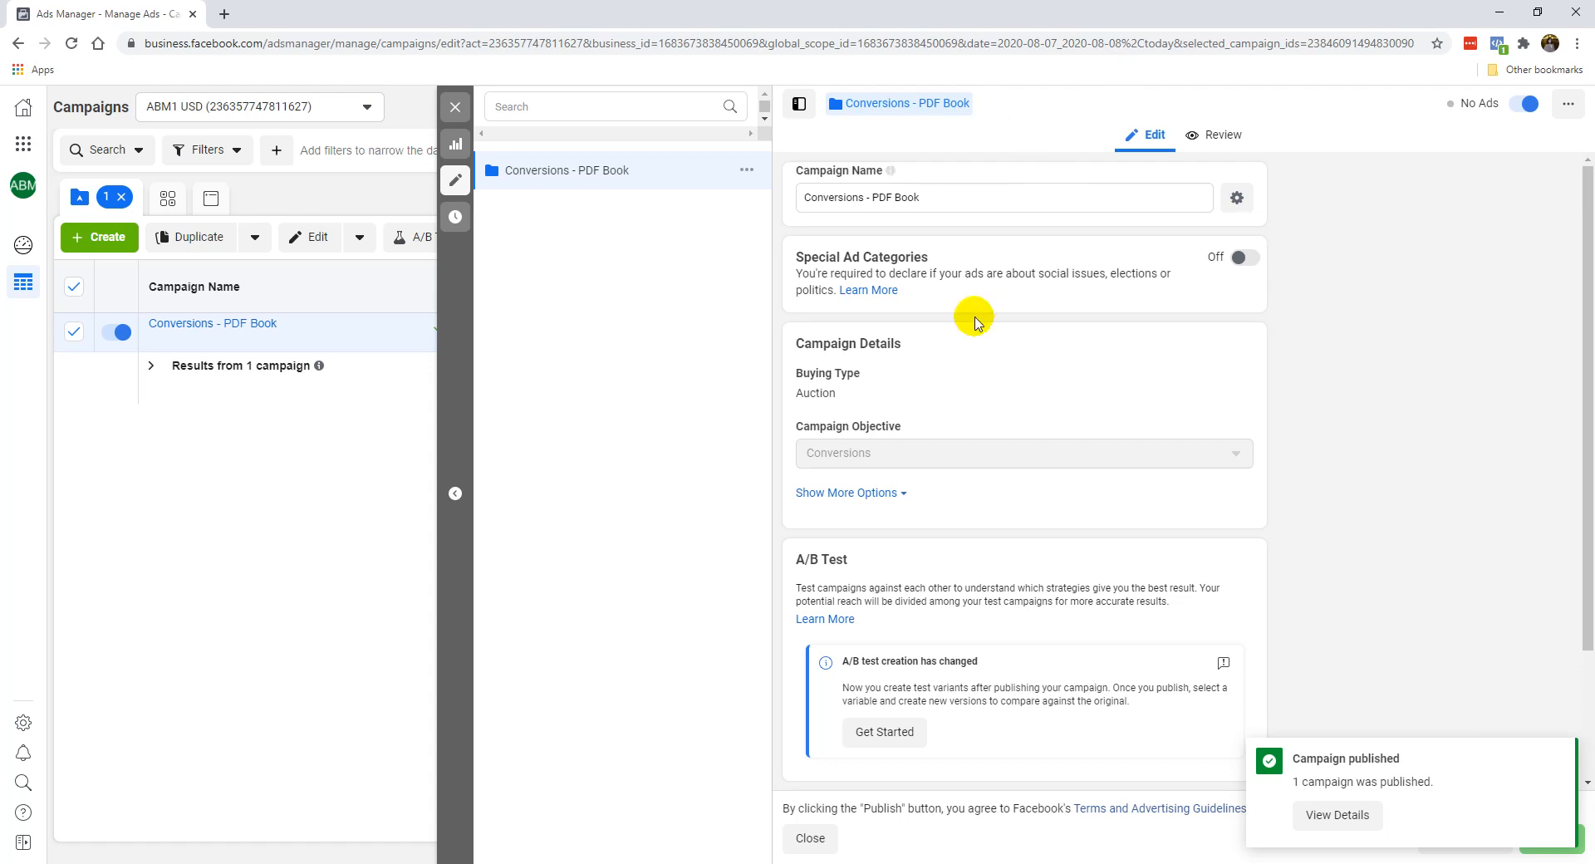
# Close the campaign editor, reselect only the Conversions - PDF Book campaign and open its ad sets.
pyautogui.click(456, 108)
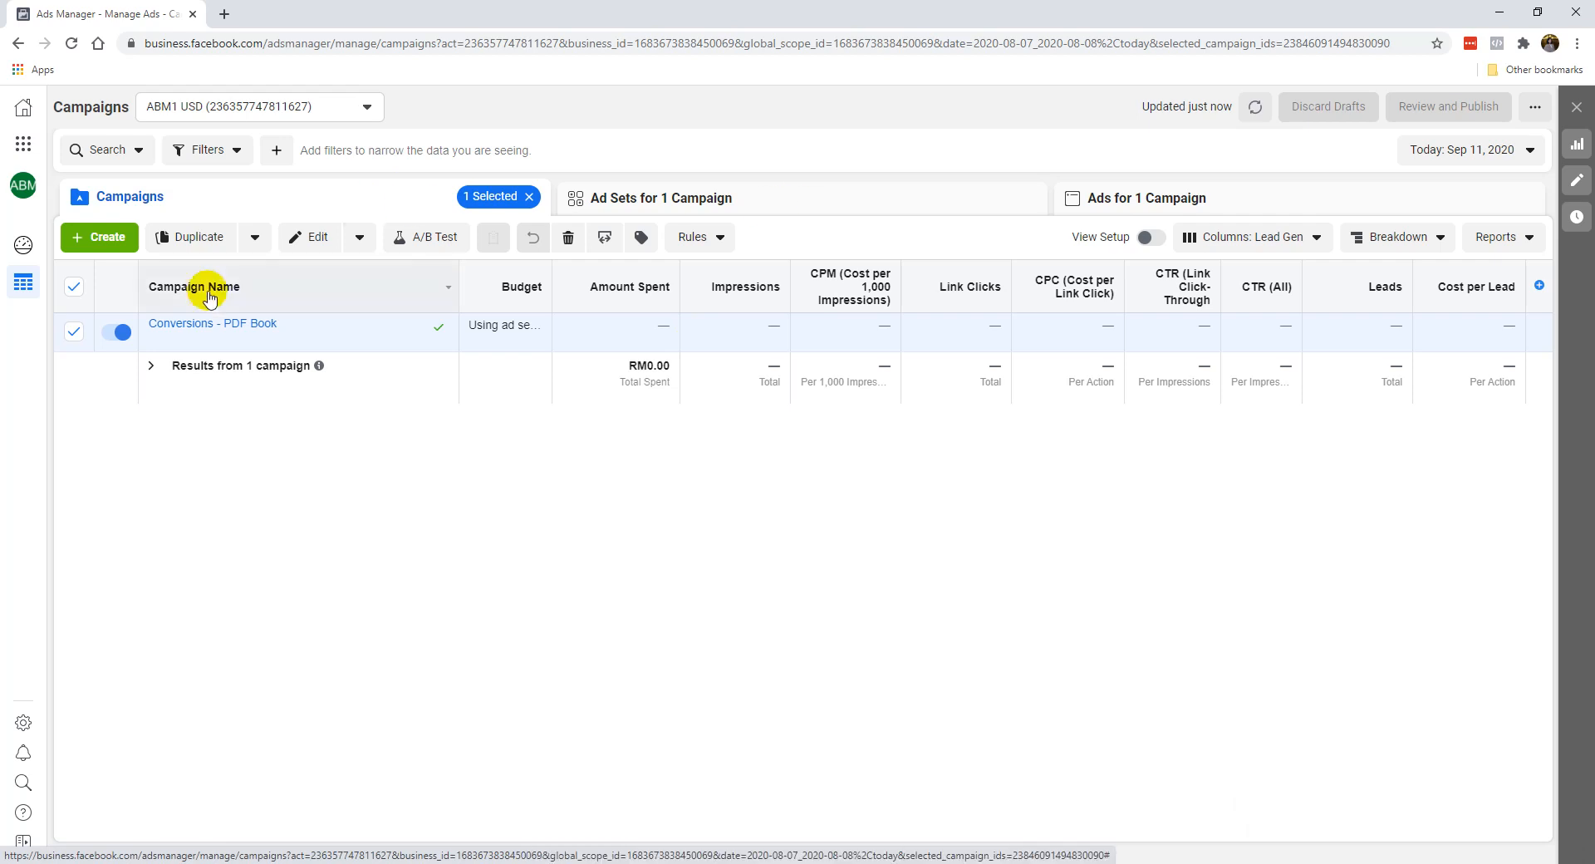
pyautogui.click(73, 285)
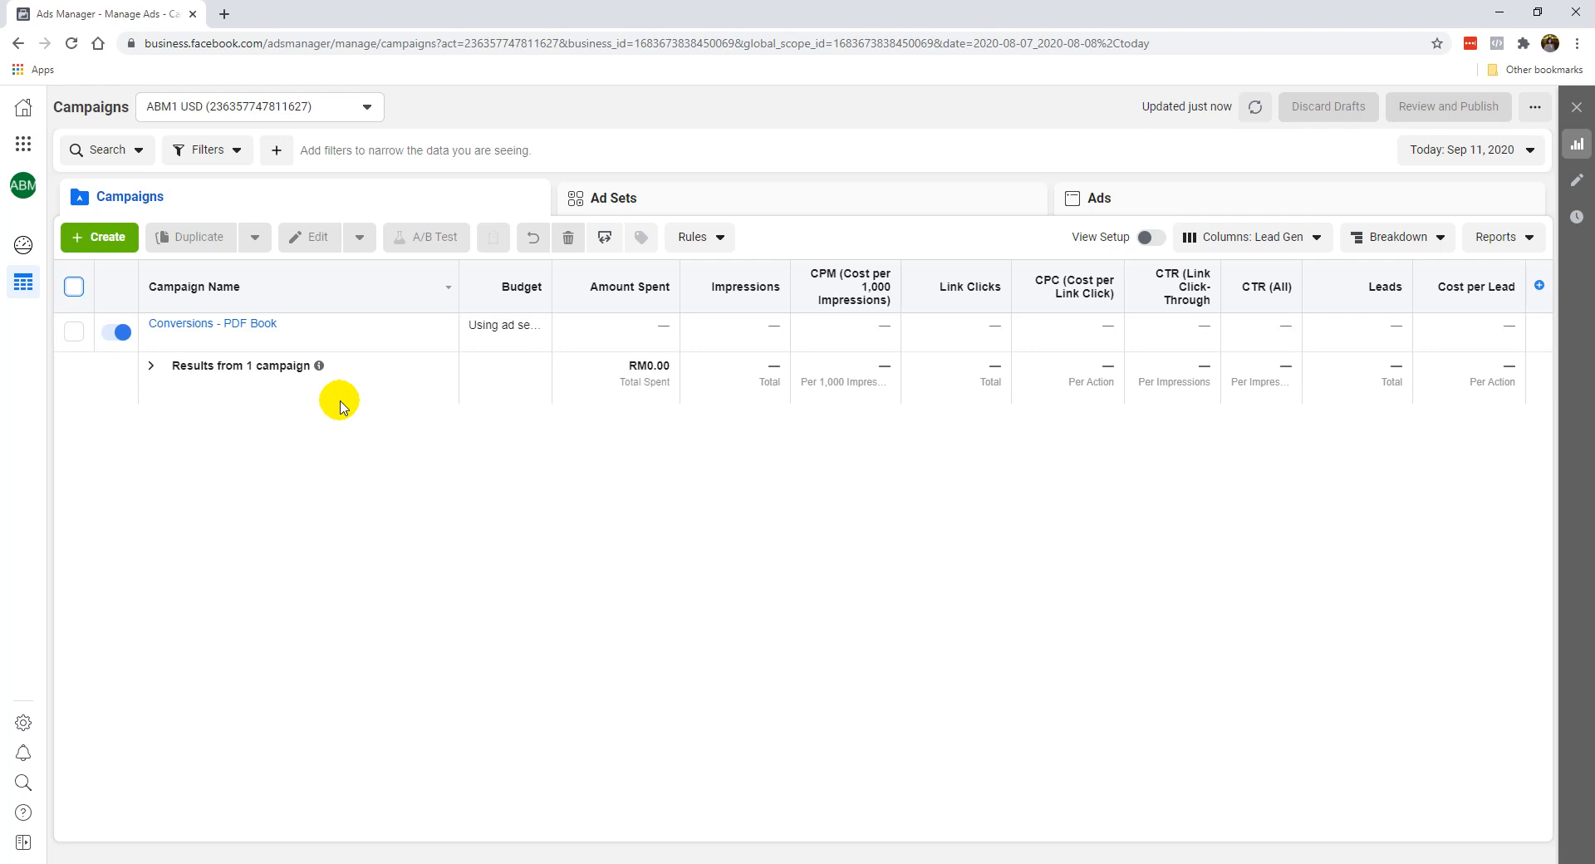
pyautogui.click(73, 337)
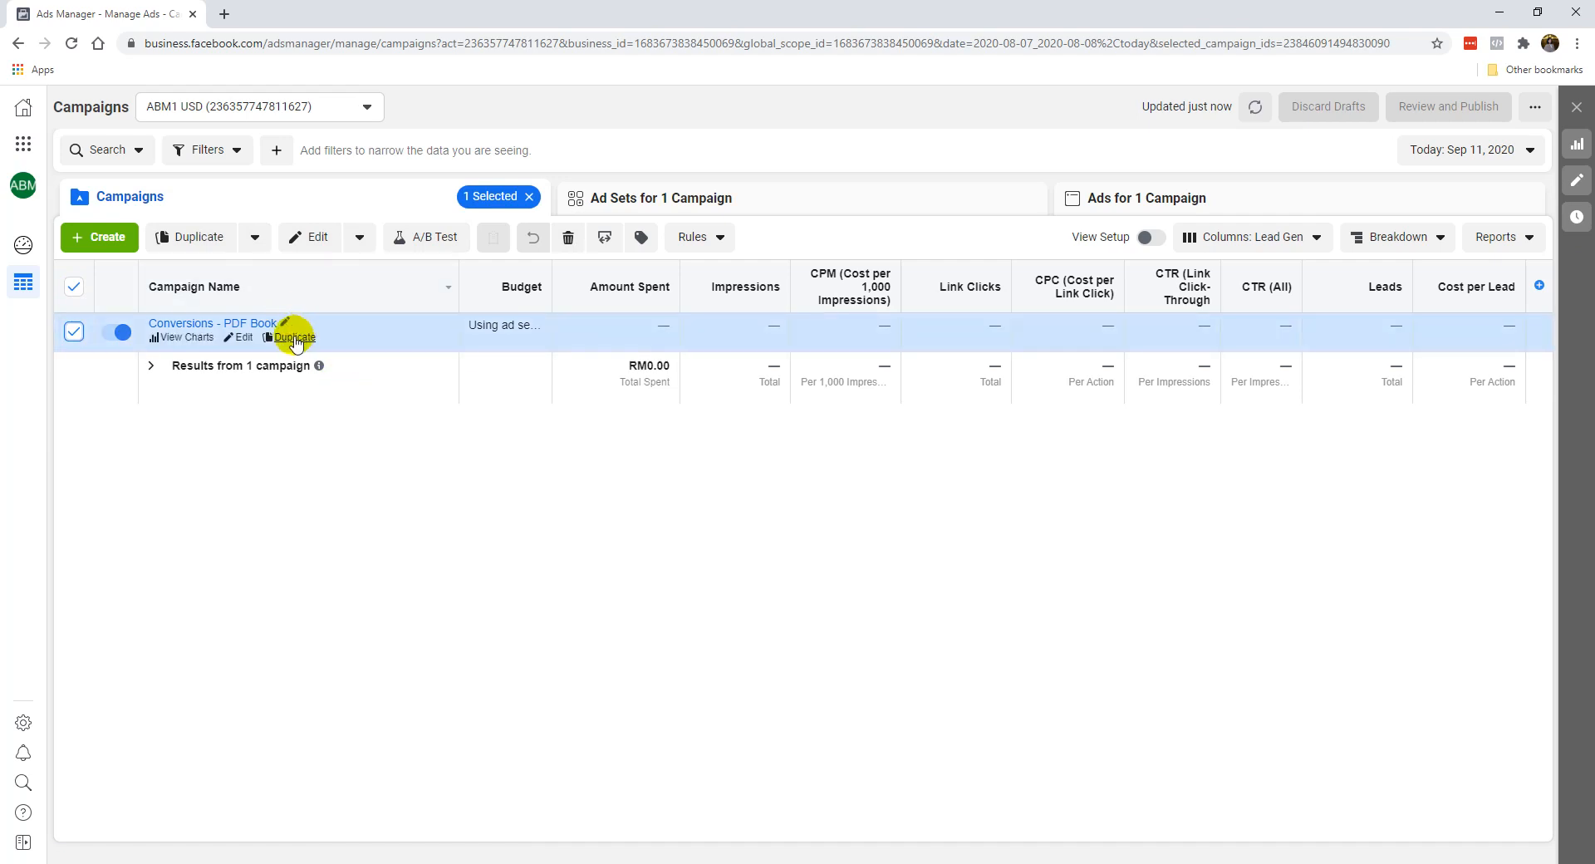
pyautogui.click(761, 202)
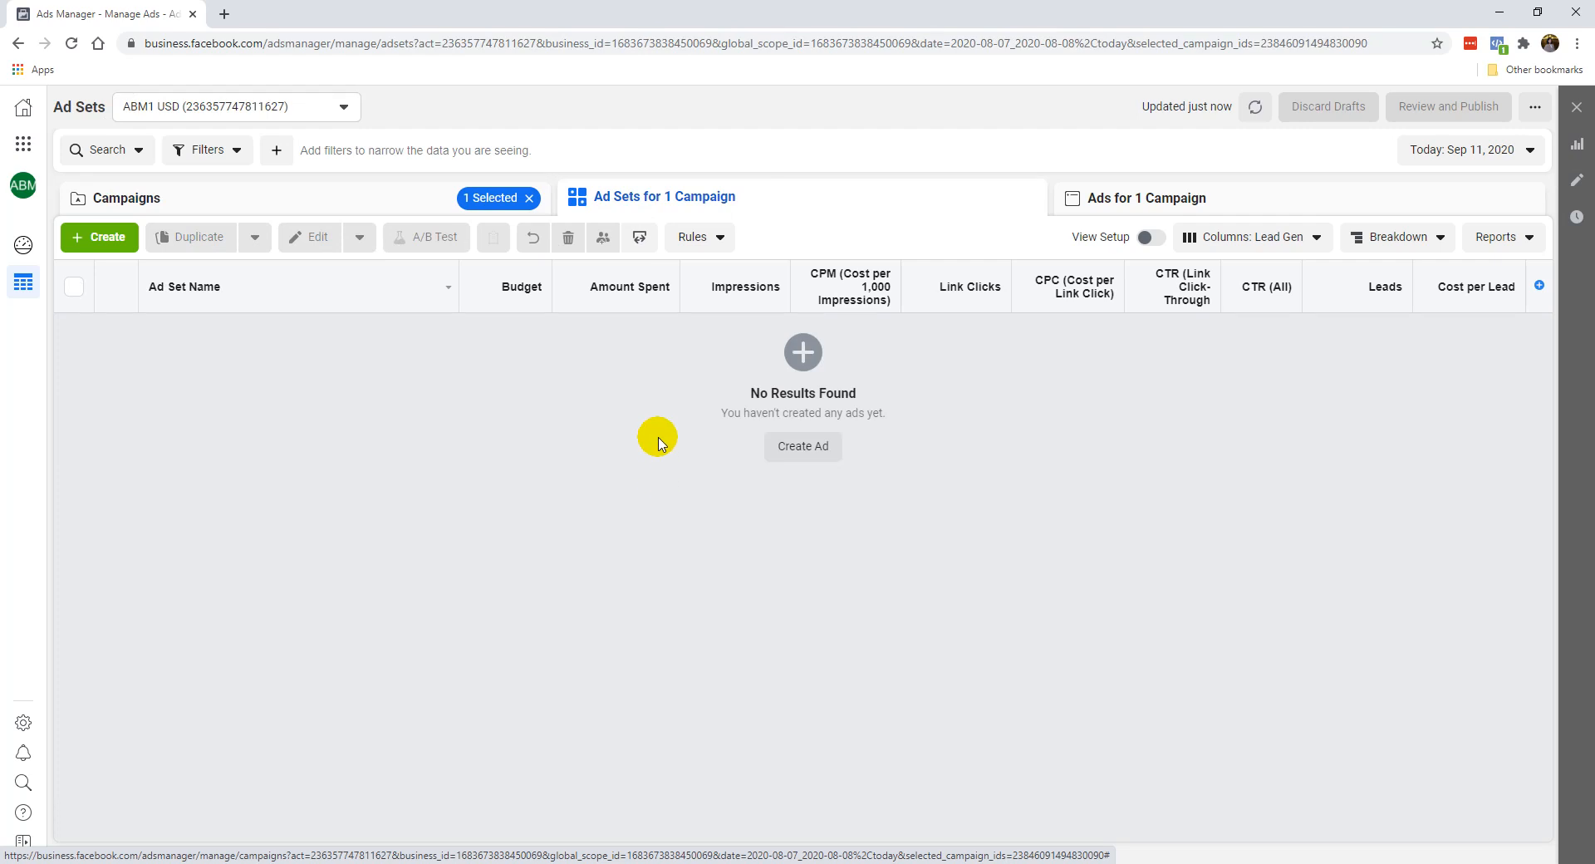
# Create a new ad set named "Test" with a new unnamed ad in the Conversions - PDF Book campaign.
pyautogui.click(119, 241)
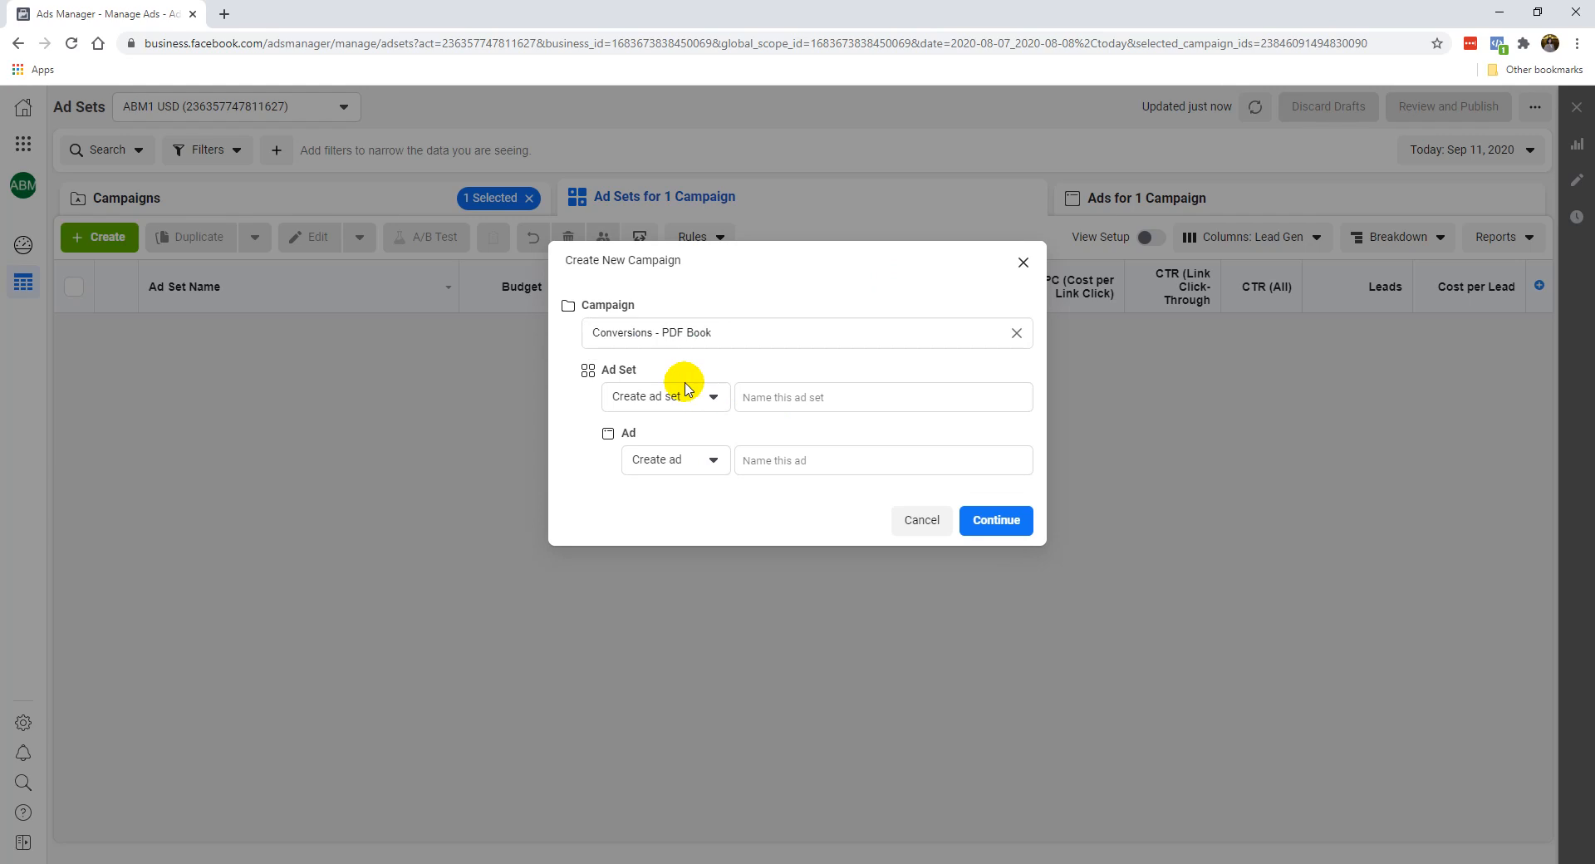
pyautogui.click(771, 397)
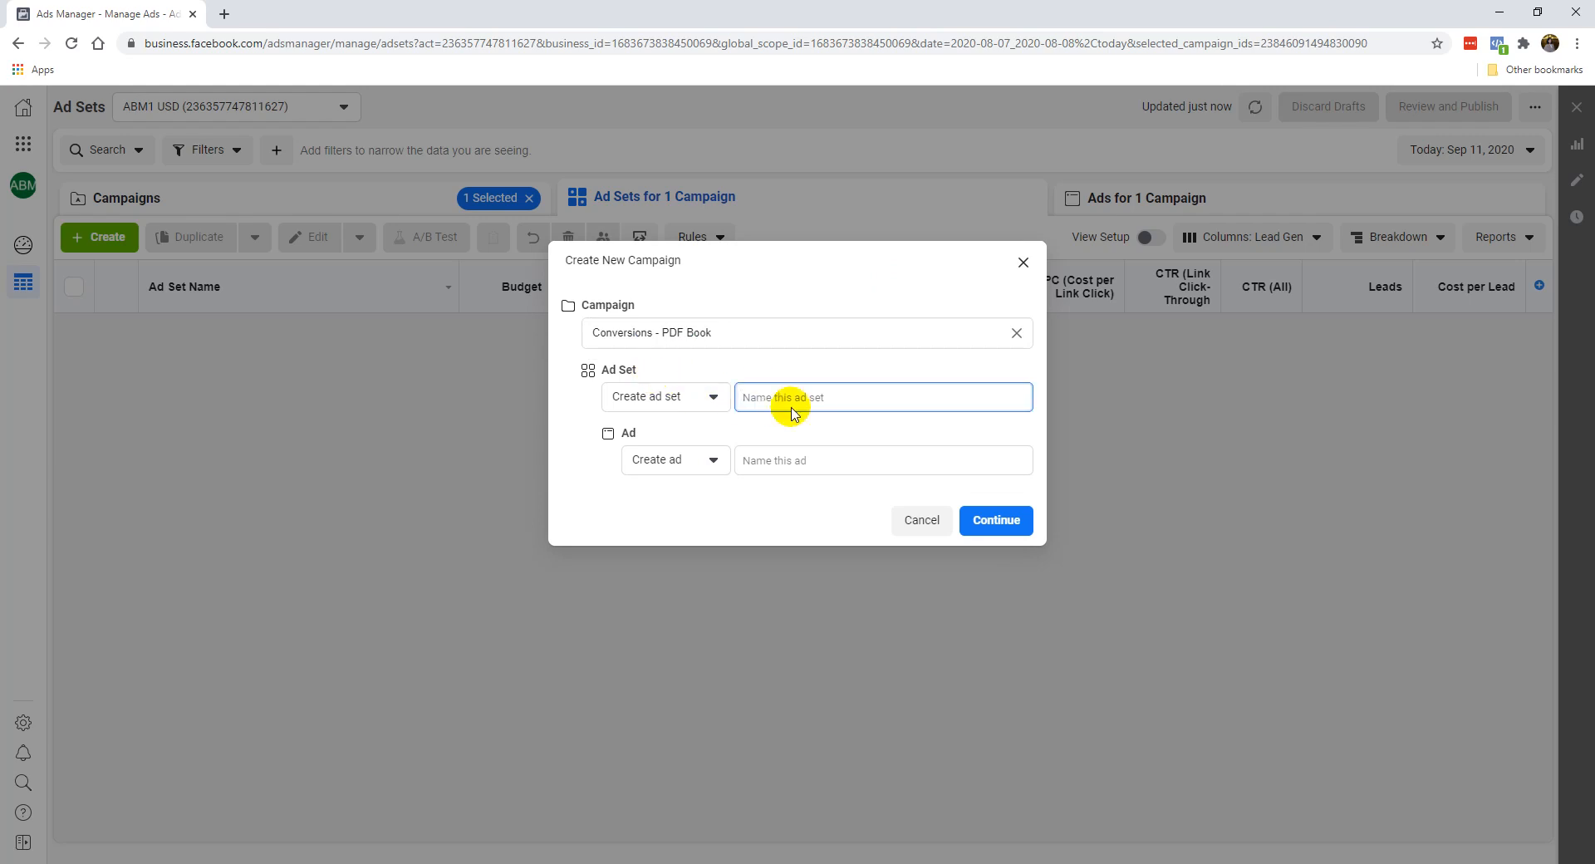
pyautogui.click(702, 389)
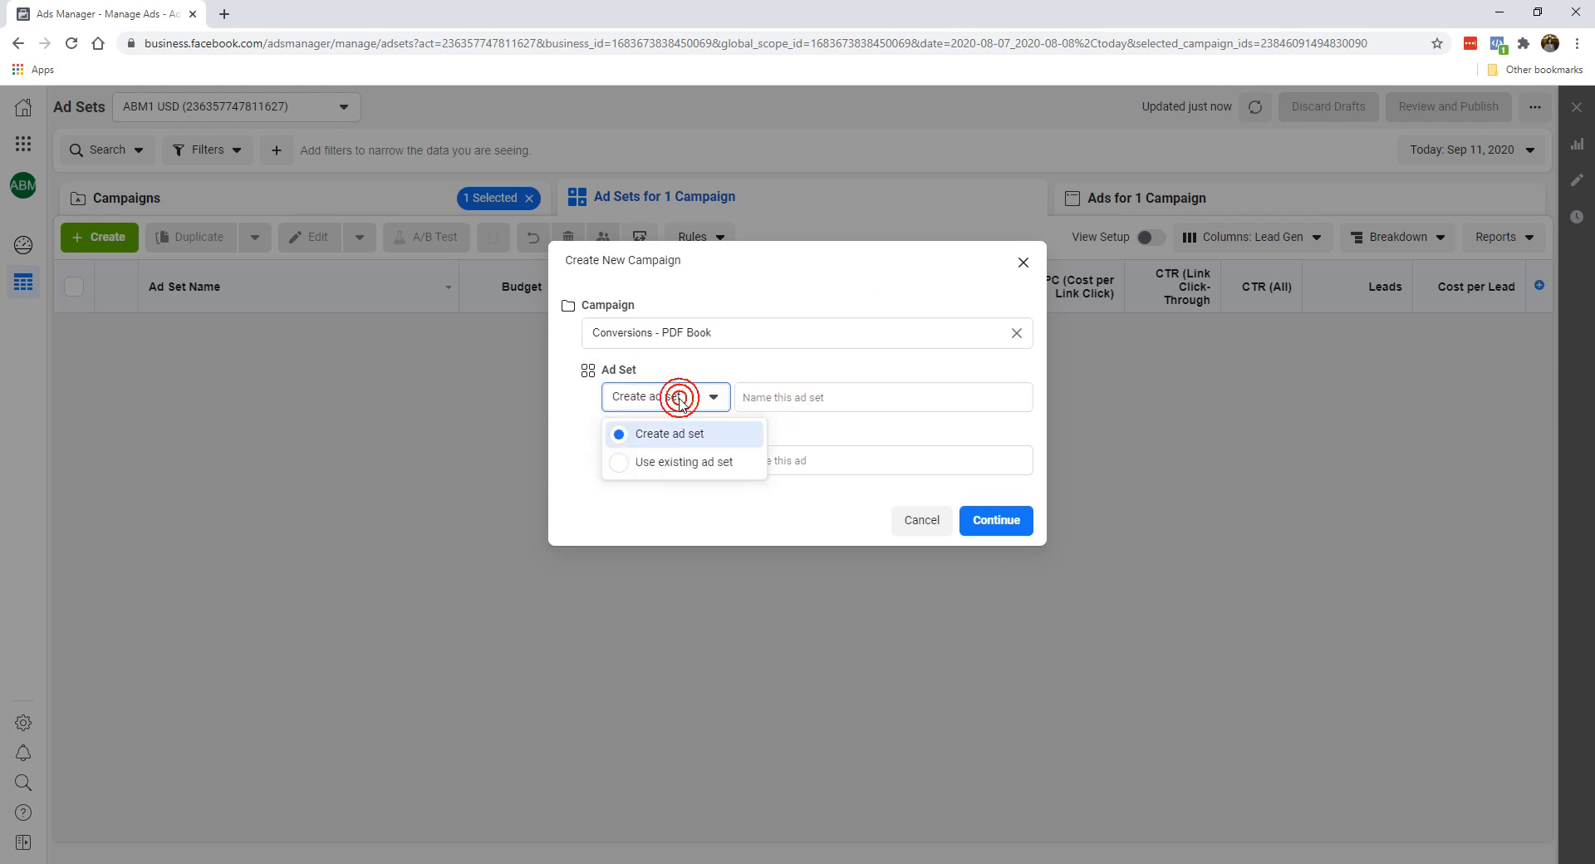
pyautogui.click(758, 390)
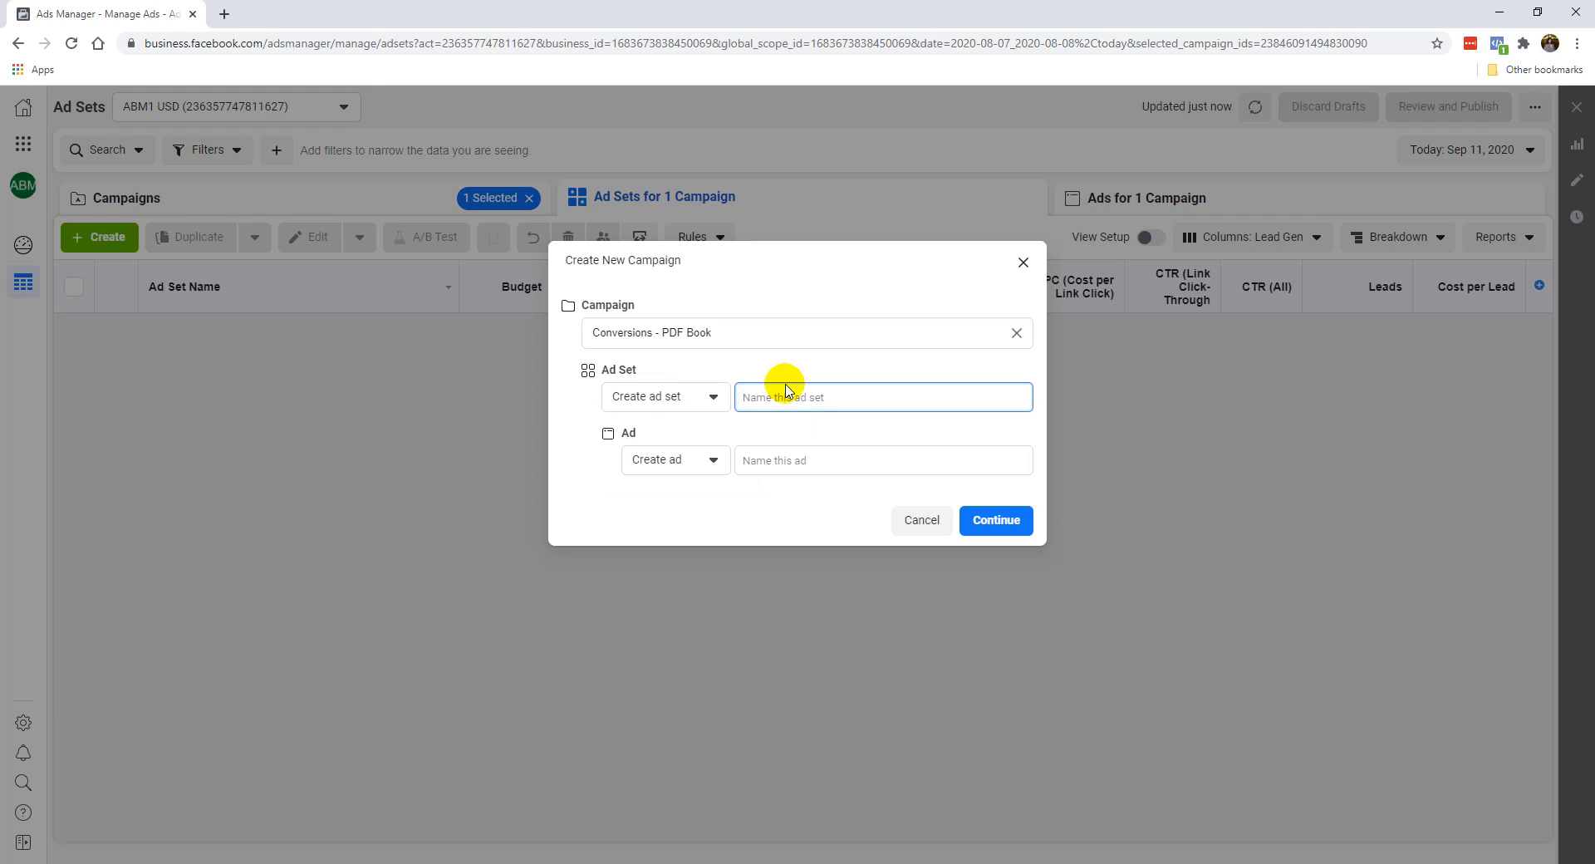
pyautogui.write('Tws')
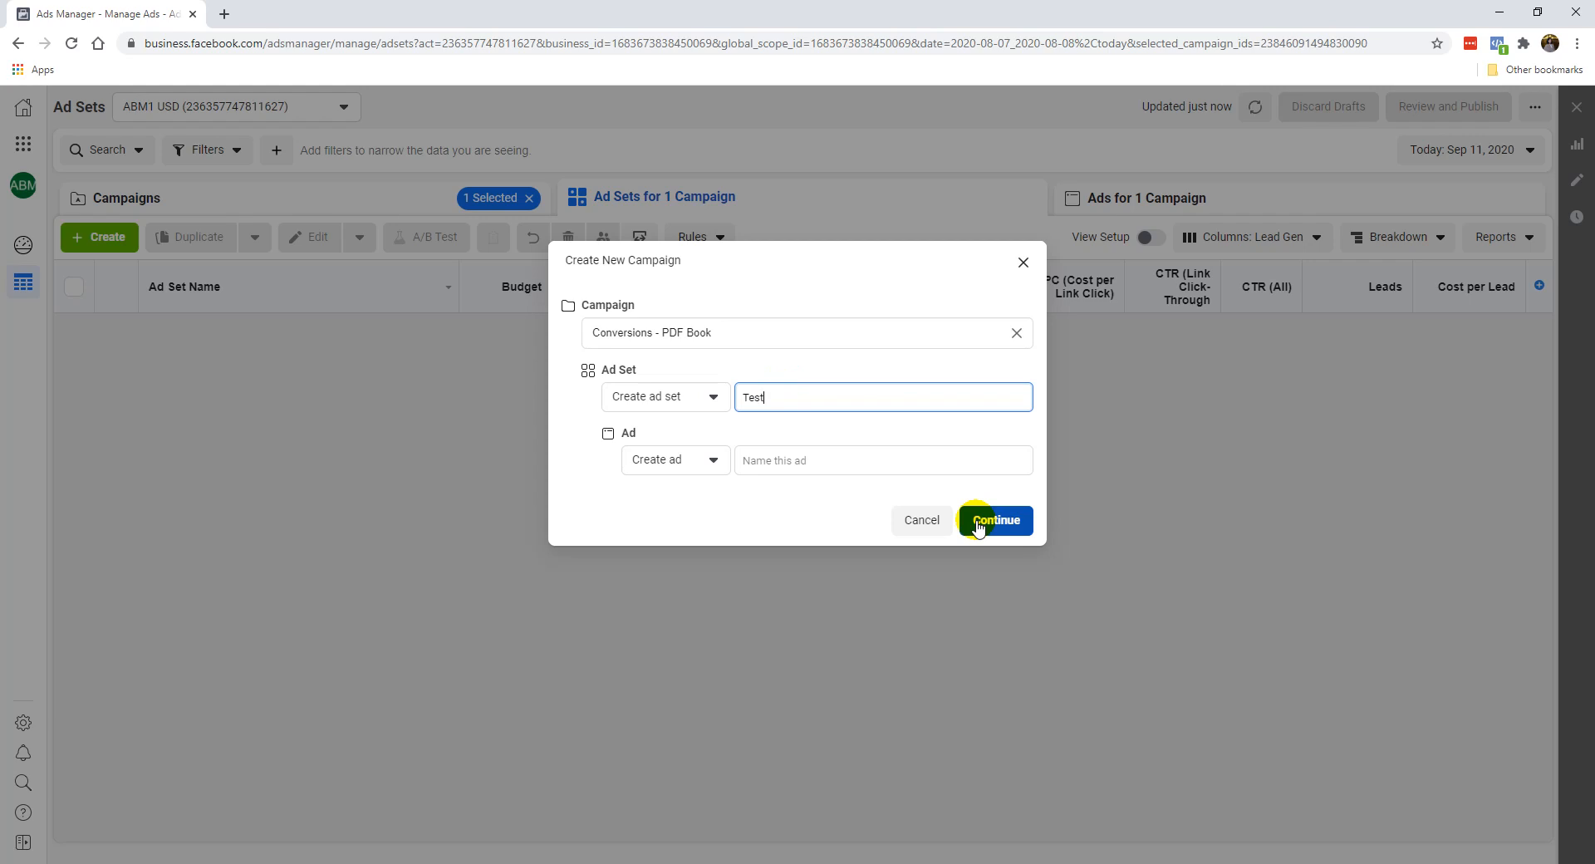
pyautogui.click(978, 523)
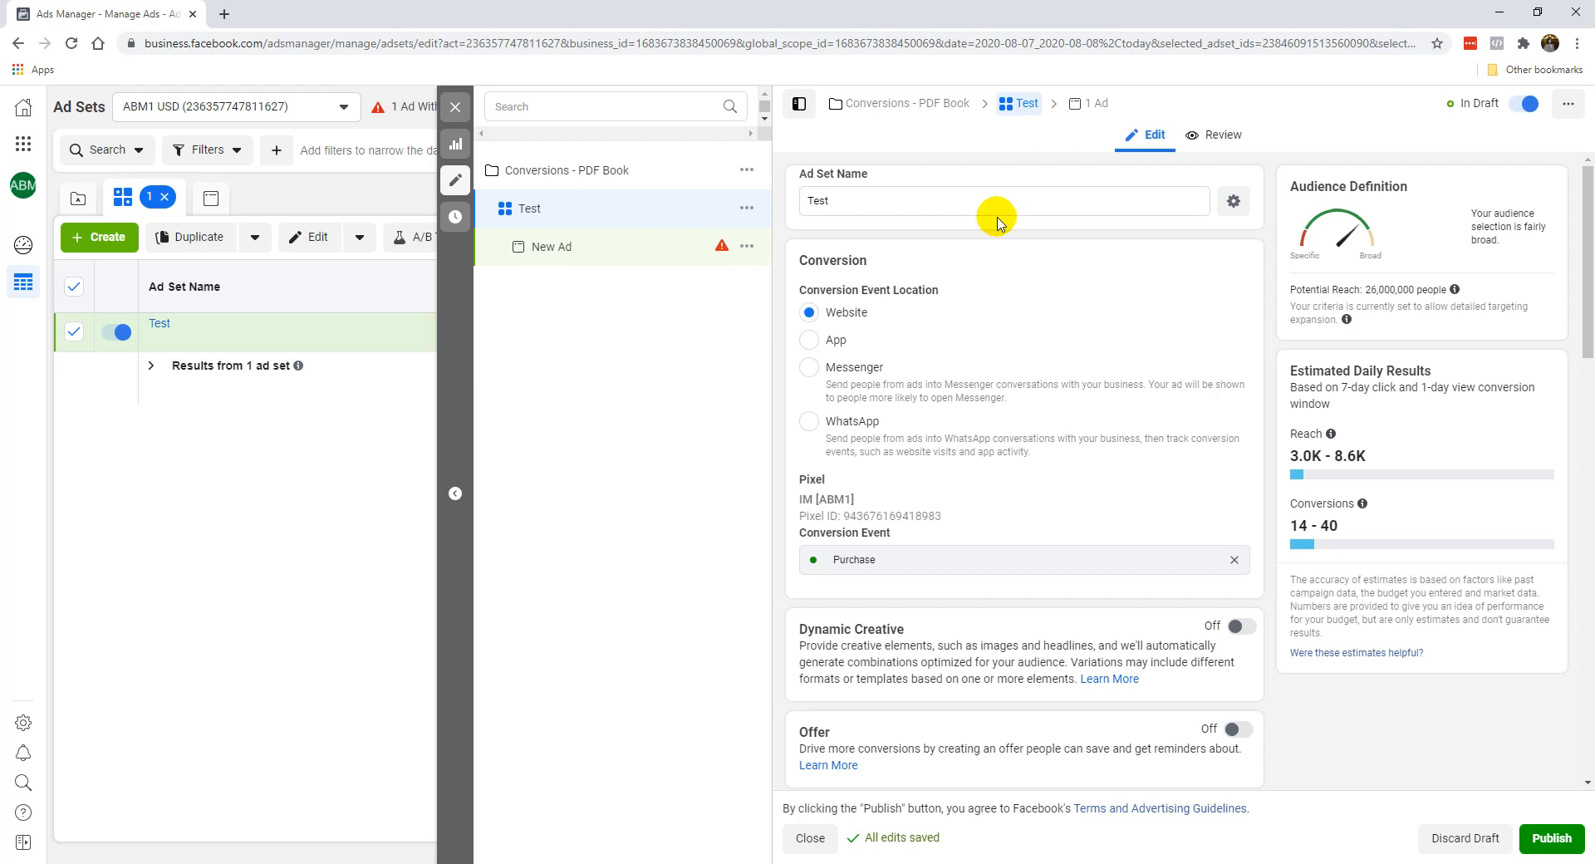
# Keep the ad set name and replace the Purchase conversion event with Lead.
pyautogui.click(859, 199)
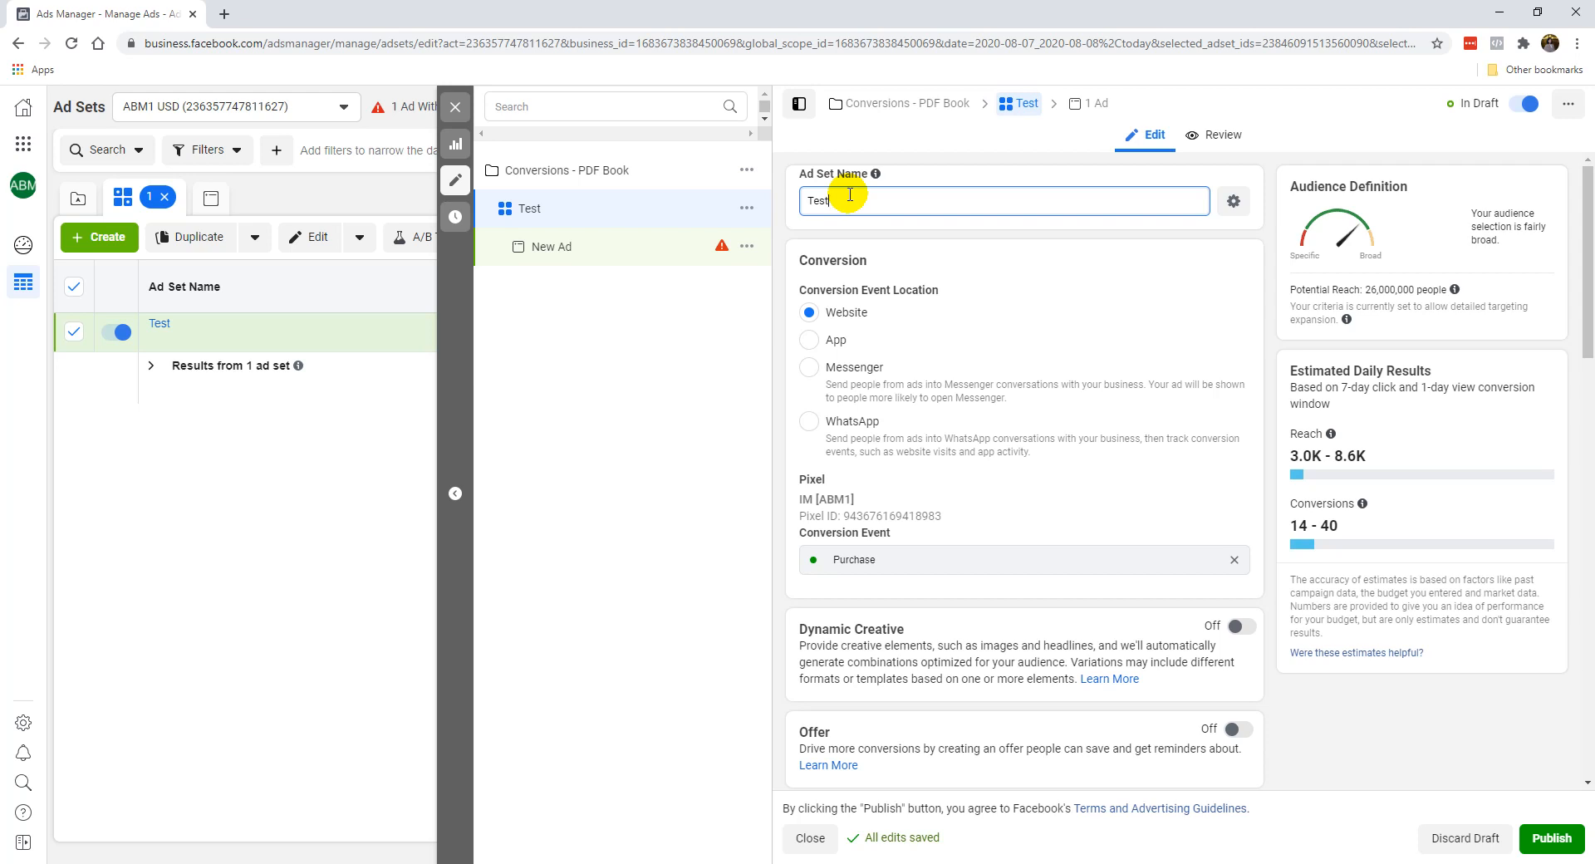
pyautogui.click(898, 242)
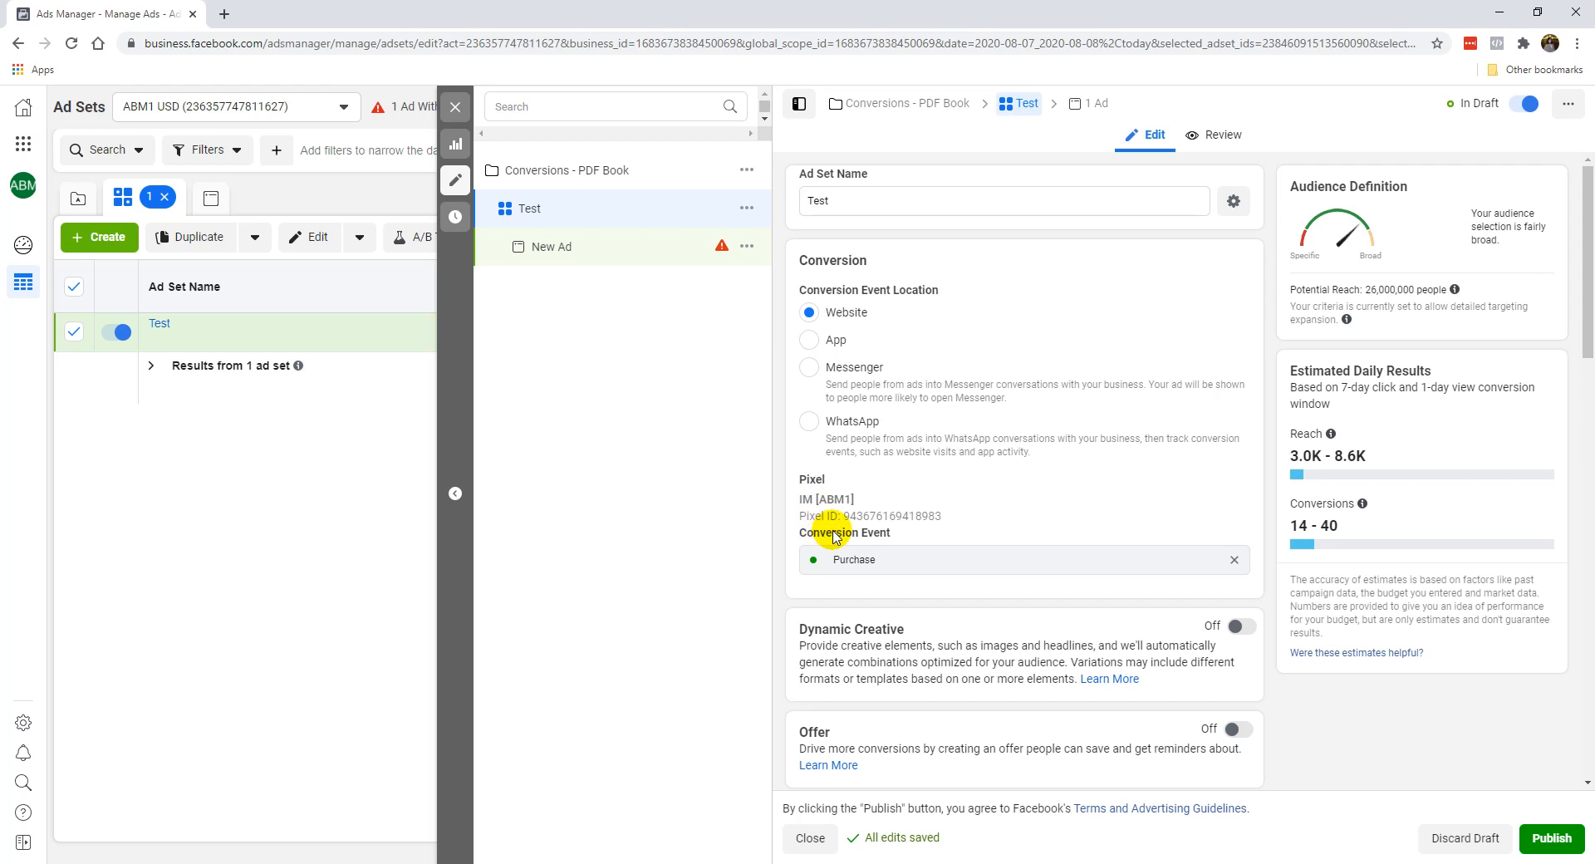
pyautogui.click(1231, 561)
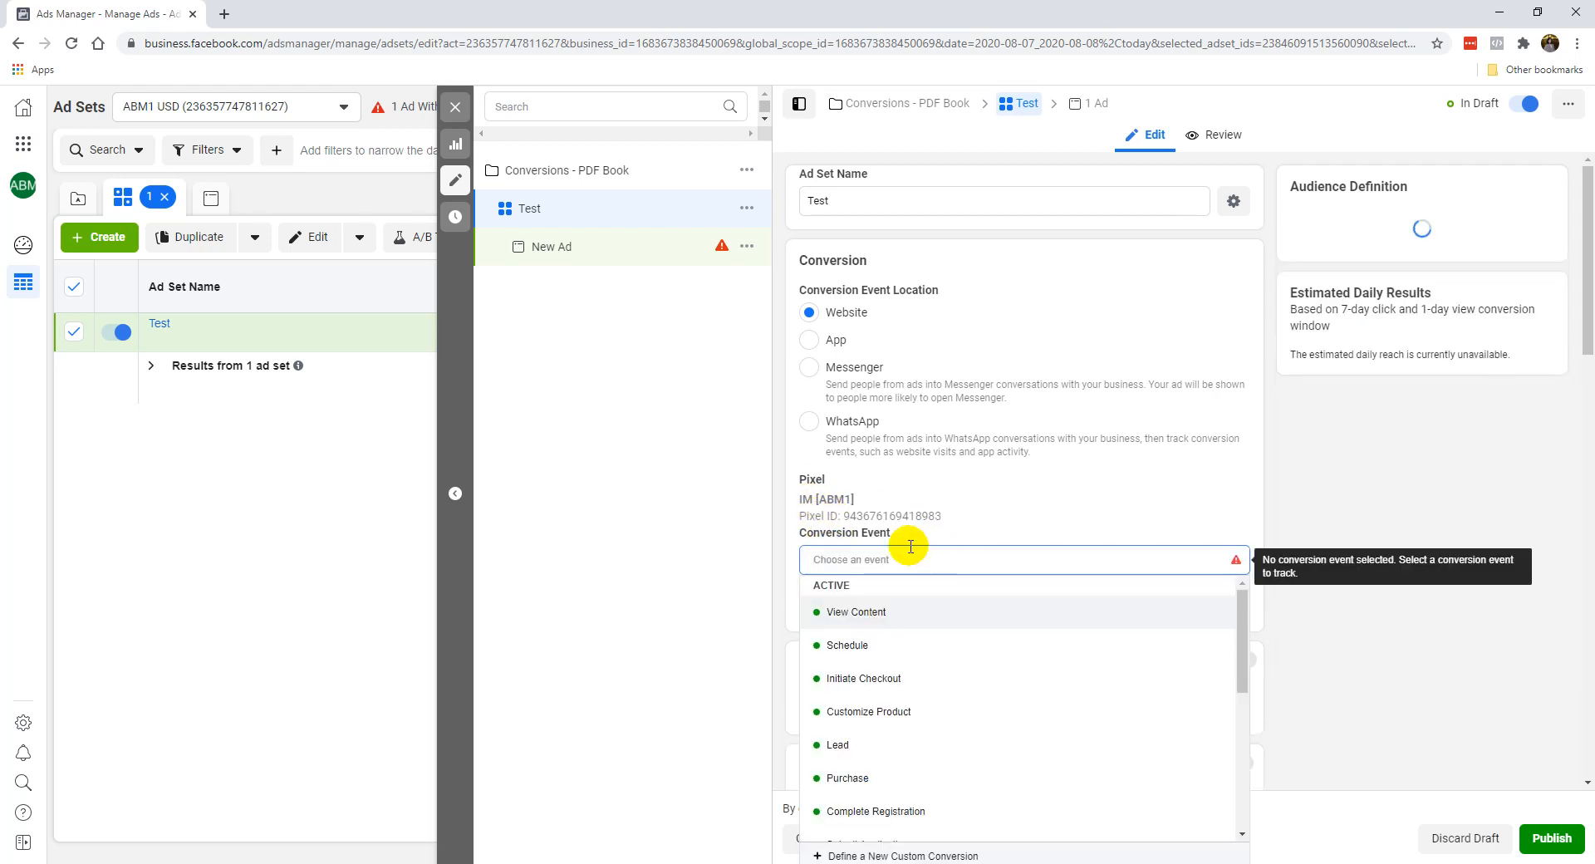
pyautogui.click(852, 746)
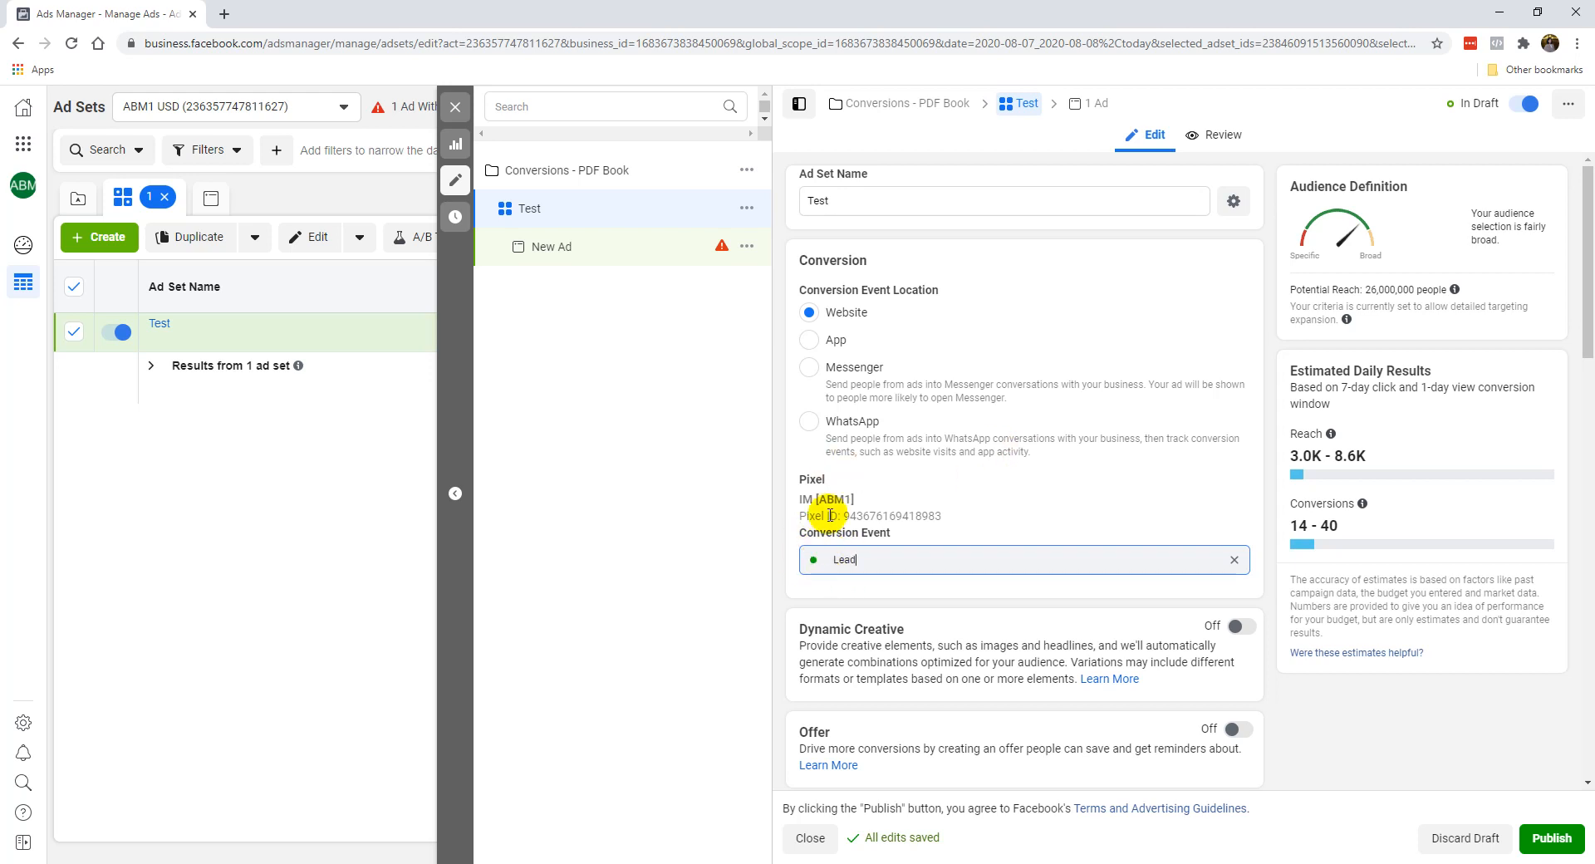
# Clear the ad set's conversion event and choose the inactive Add to Cart event instead.
pyautogui.click(1234, 559)
pyautogui.scroll(-3, 1076, 640)
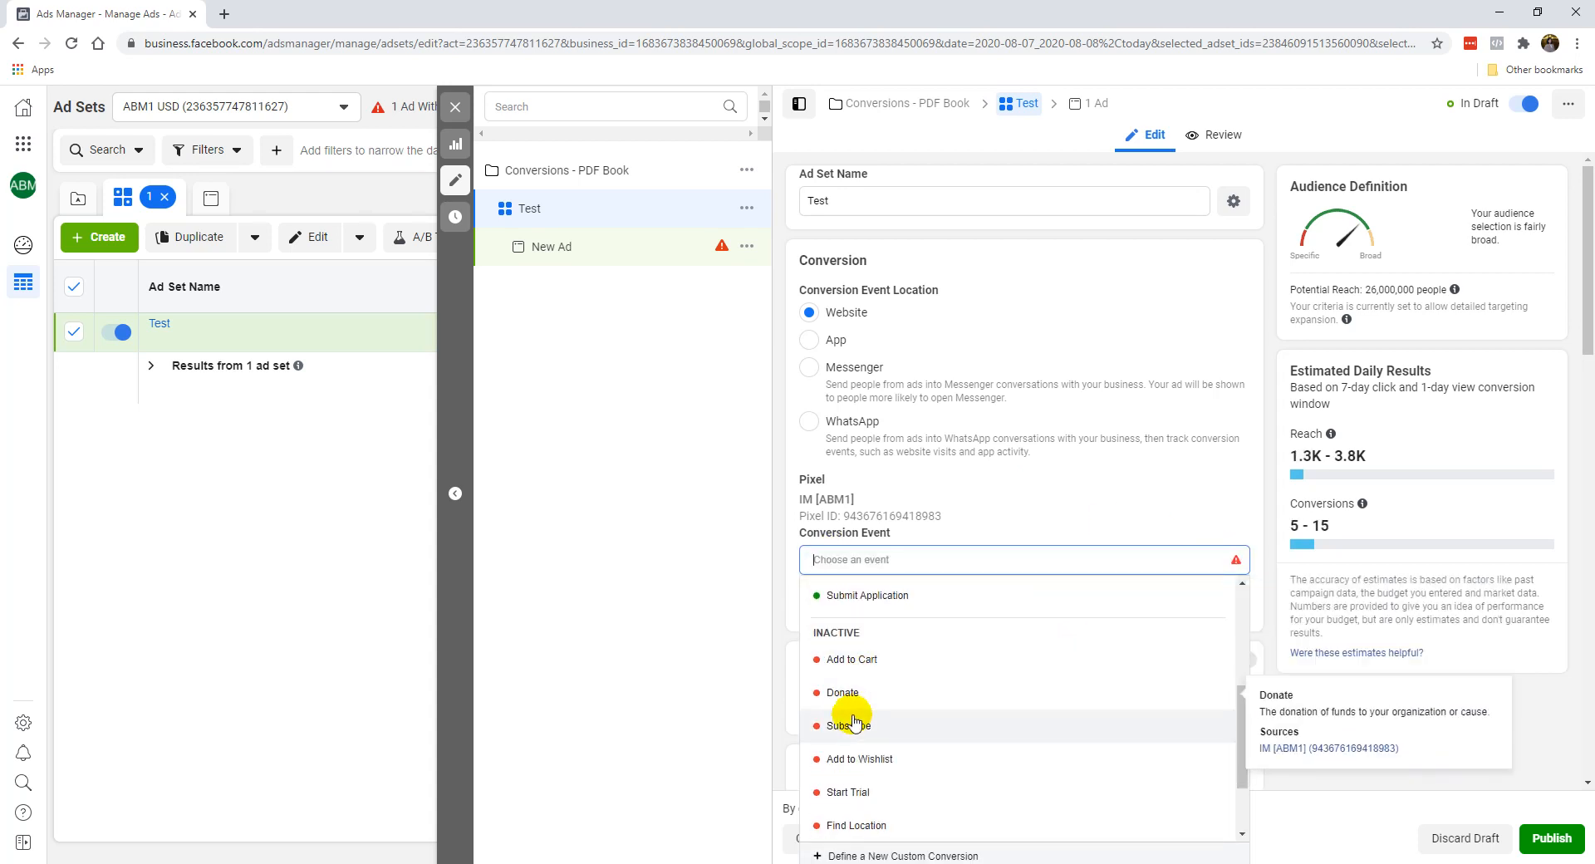
pyautogui.click(855, 658)
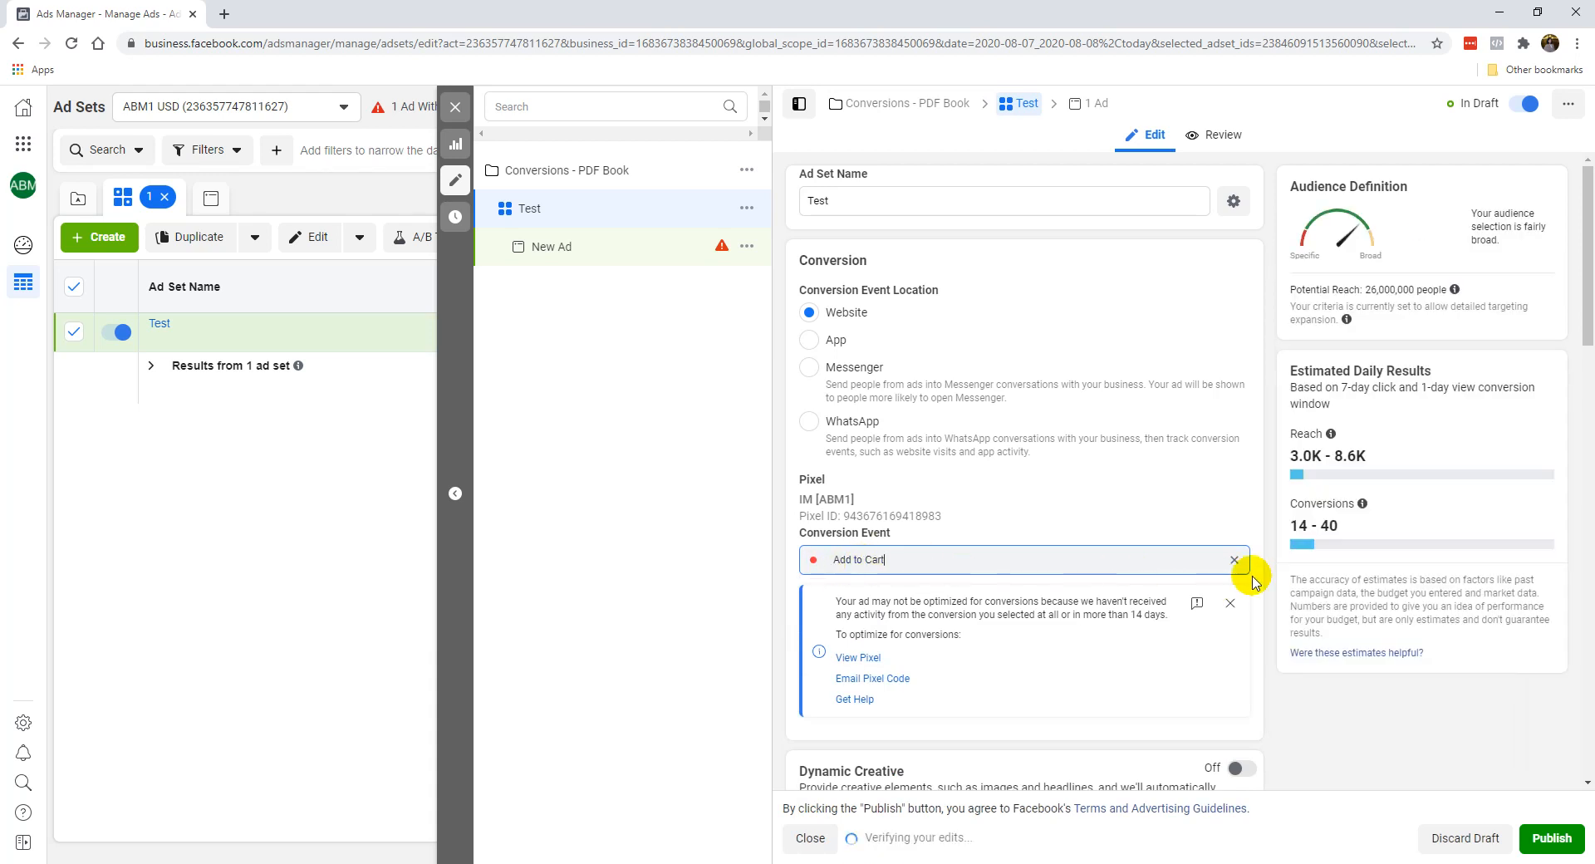
# Replace the Add to Cart conversion event with Lead, trying Purchase before settling on Lead.
pyautogui.click(1234, 559)
pyautogui.click(864, 746)
pyautogui.click(1234, 560)
pyautogui.click(854, 779)
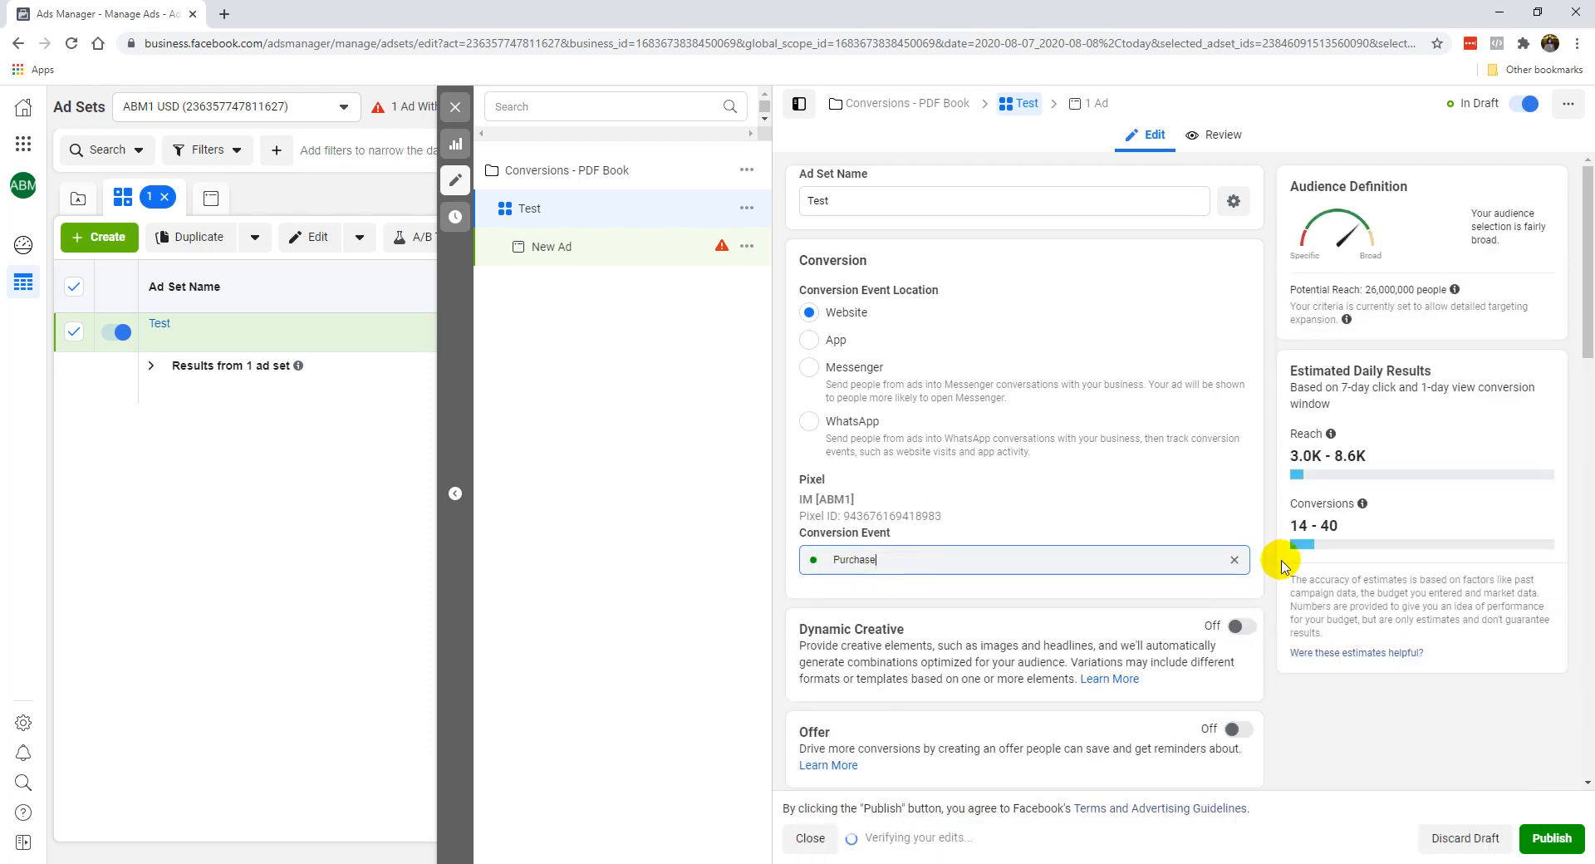
pyautogui.click(1234, 560)
pyautogui.click(864, 745)
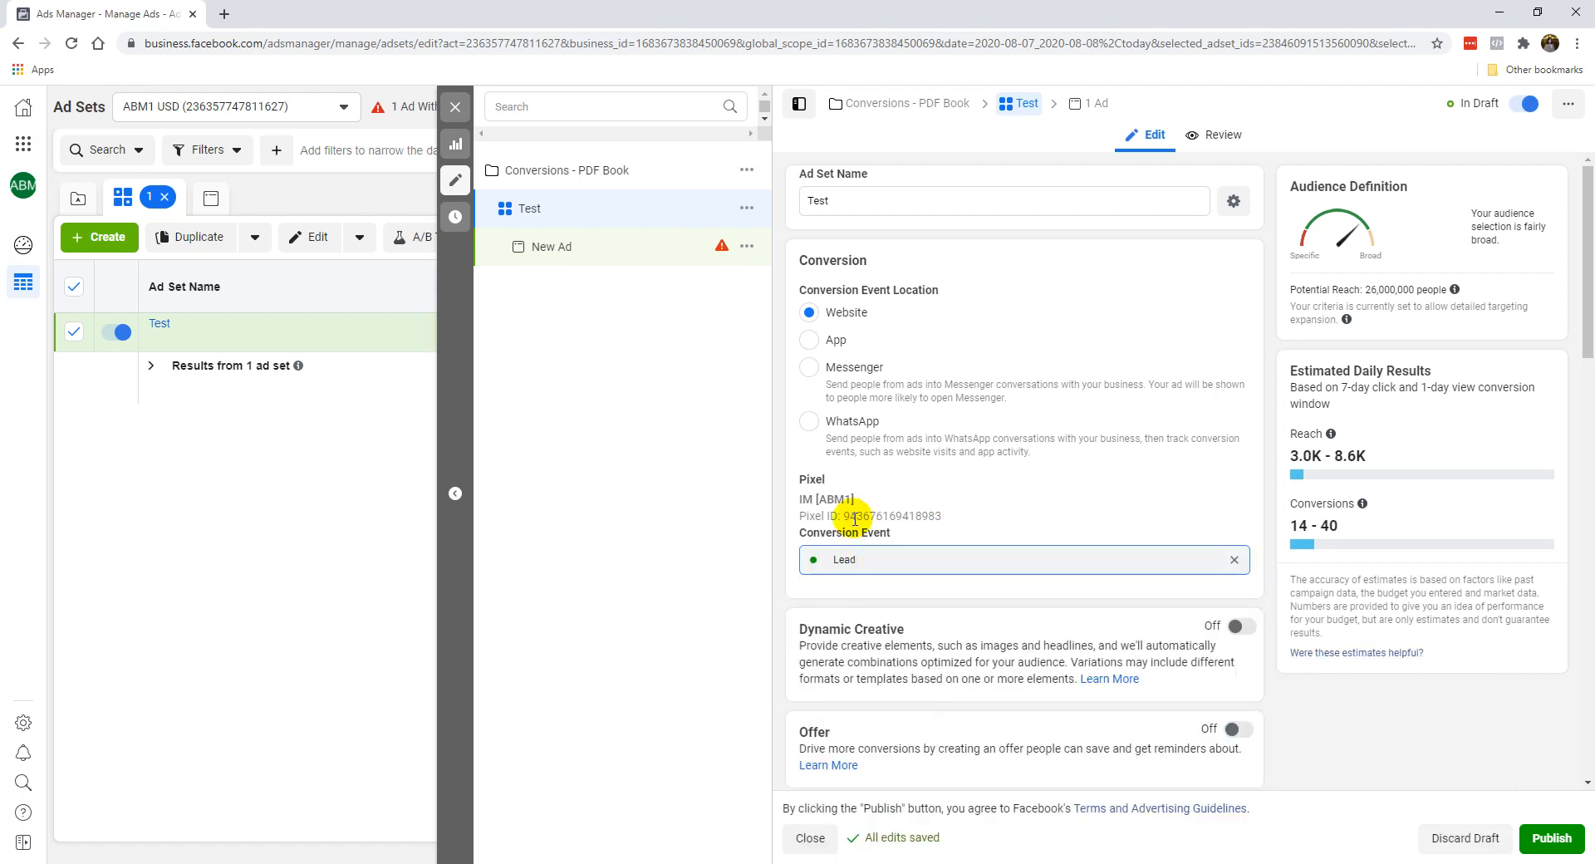
# Expand the additional Budget & Schedule options to examine the ad scheduling setting.
pyautogui.scroll(-3, 887, 499)
pyautogui.scroll(-1, 889, 432)
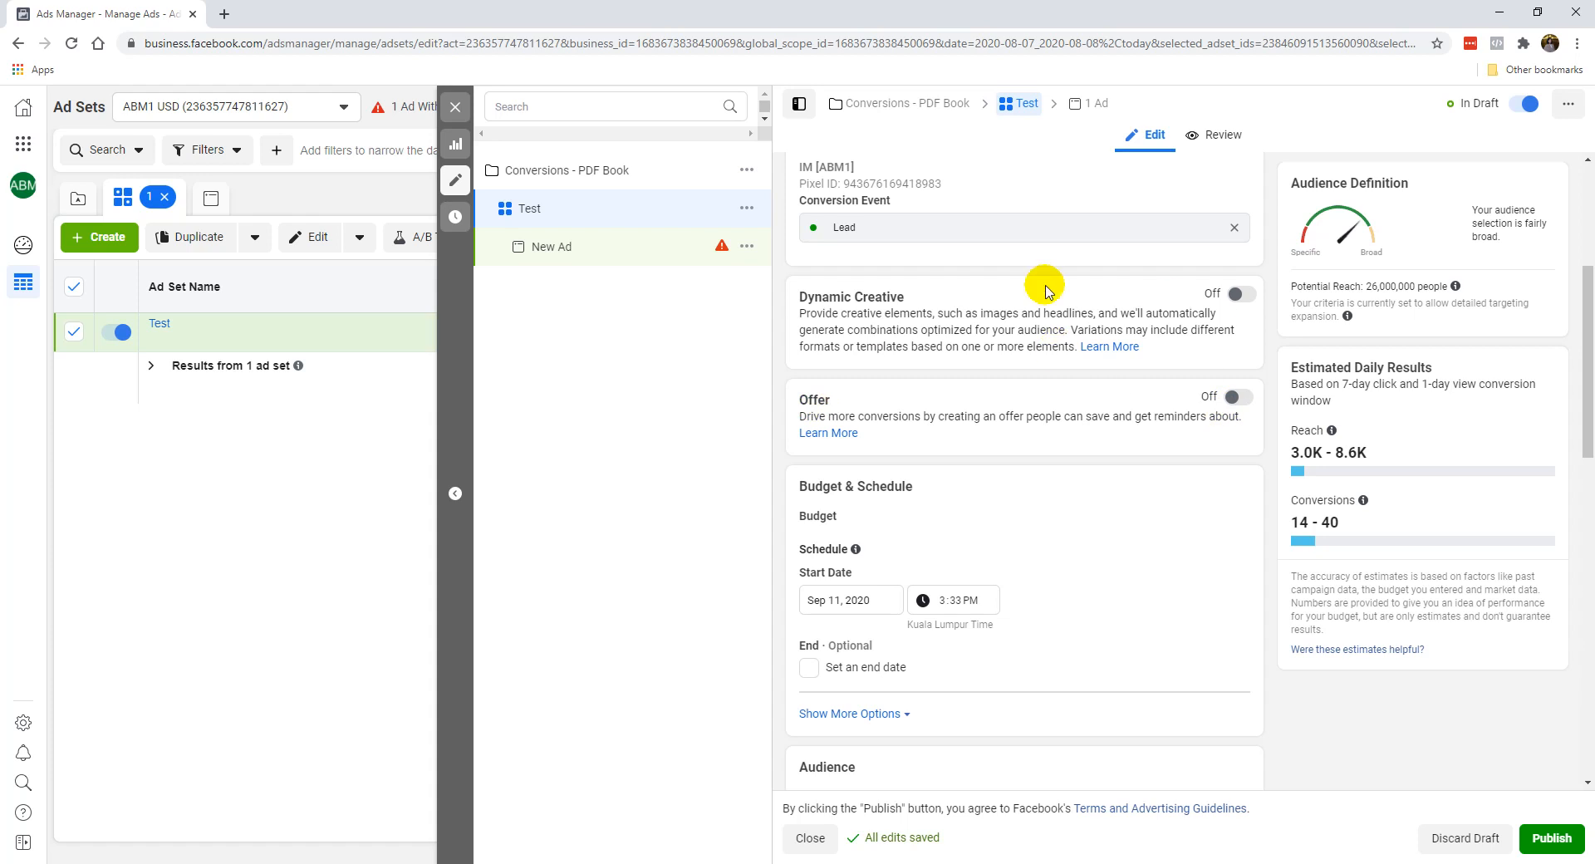
pyautogui.scroll(-1, 1000, 503)
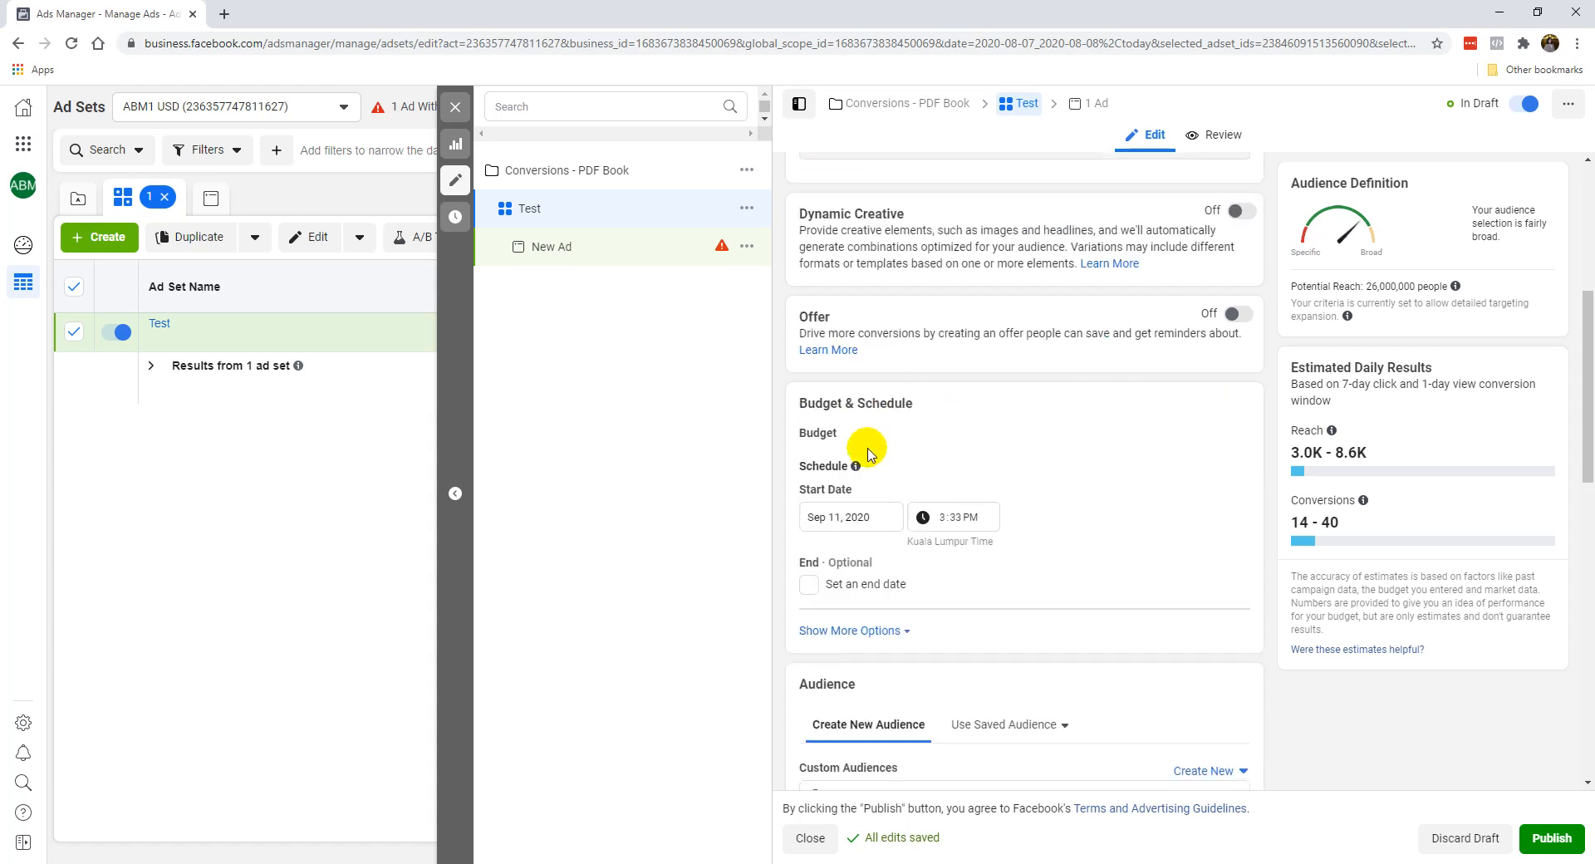
pyautogui.scroll(-1, 831, 442)
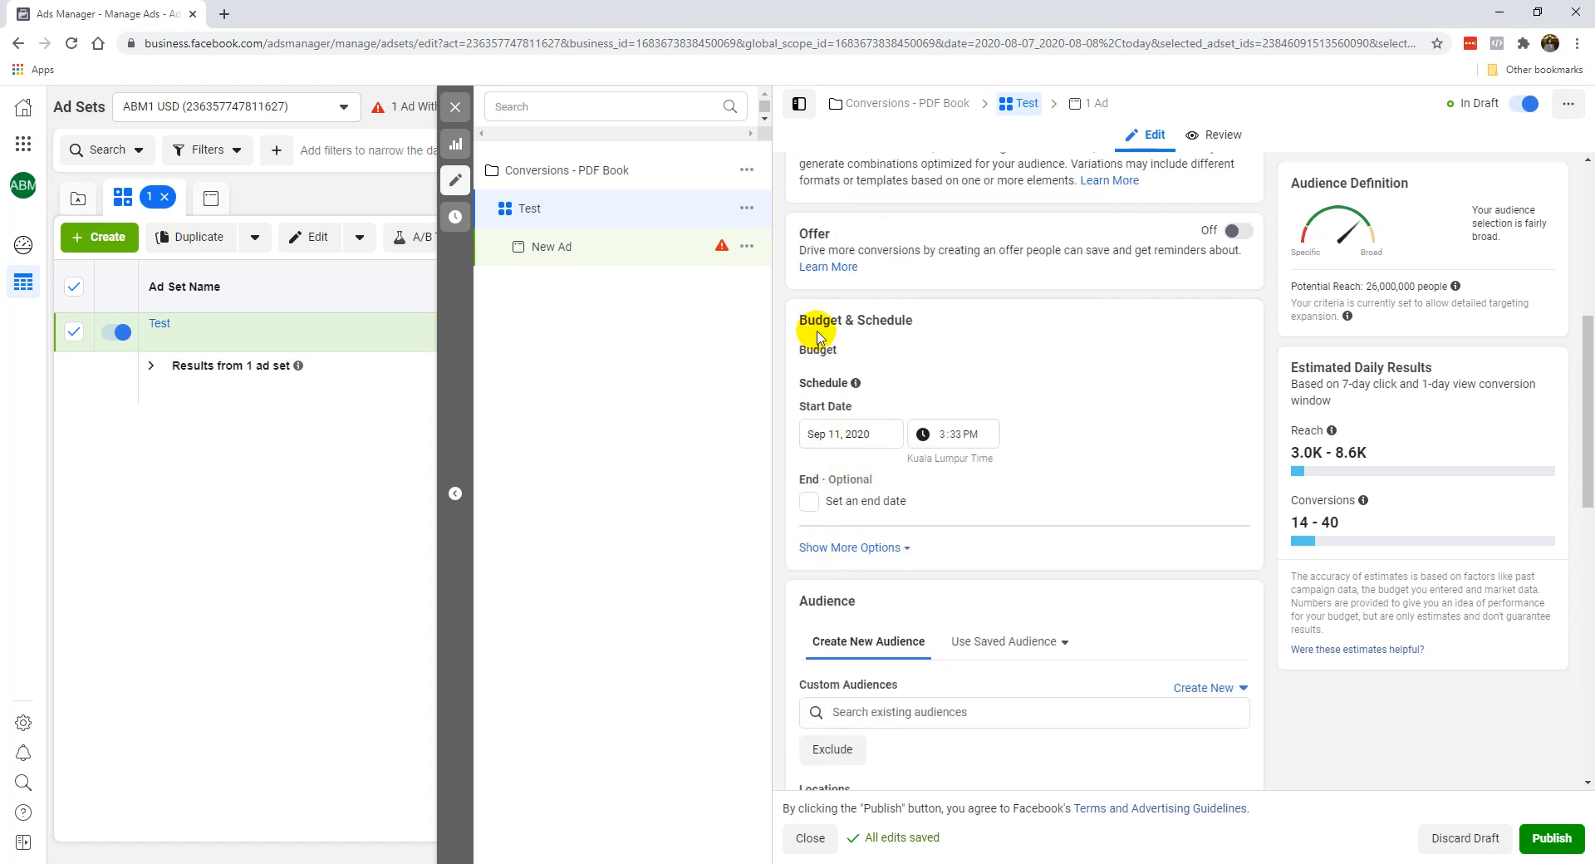
pyautogui.click(844, 549)
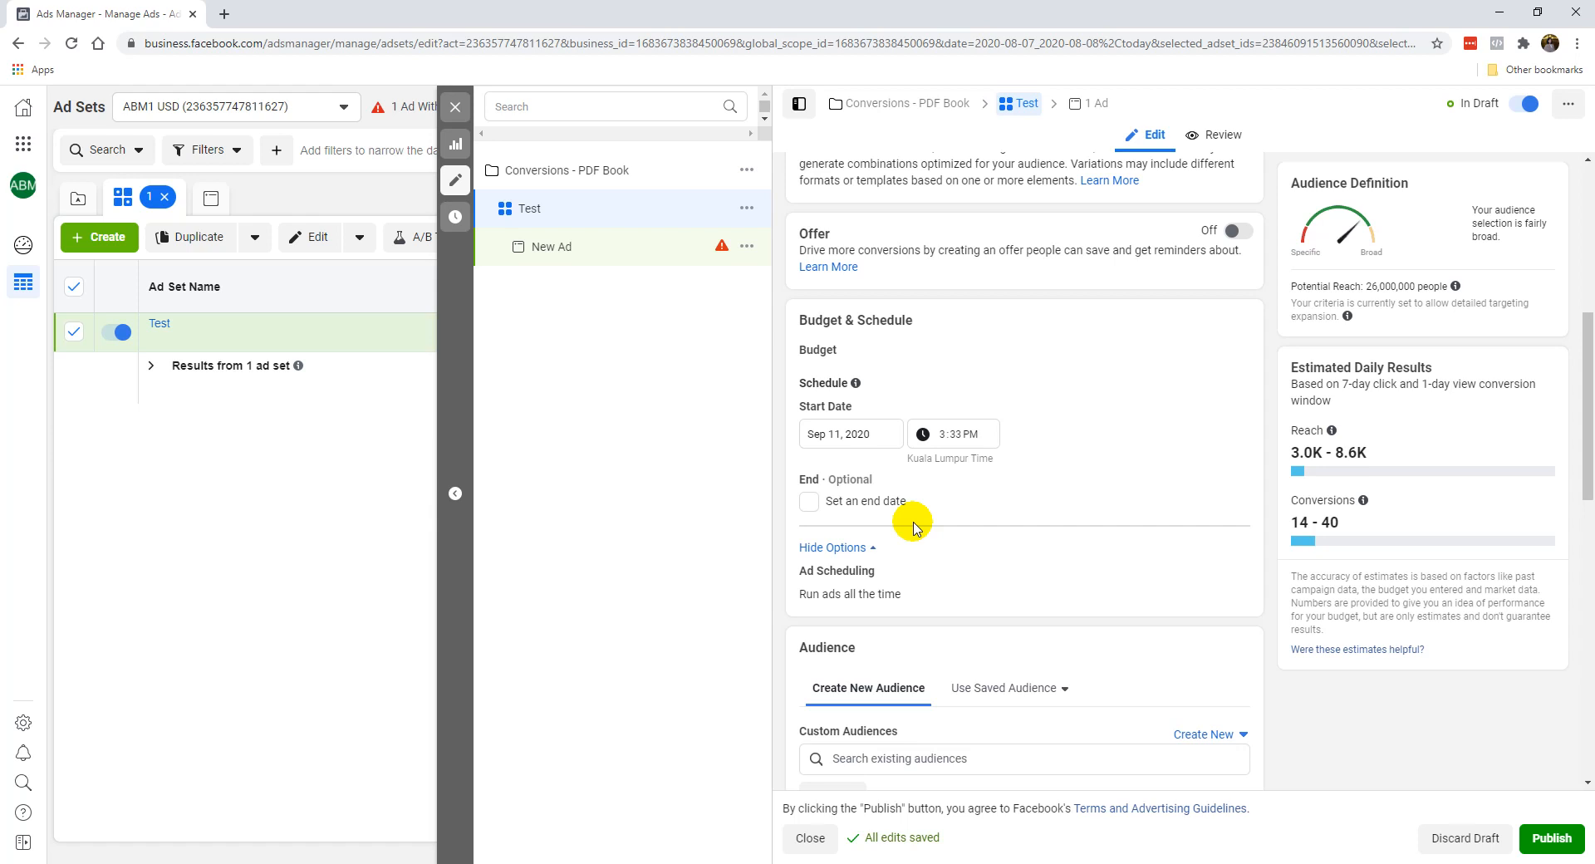
# Replace Malaysia with United States as the included location of the ad set's audience.
pyautogui.scroll(-4, 1055, 466)
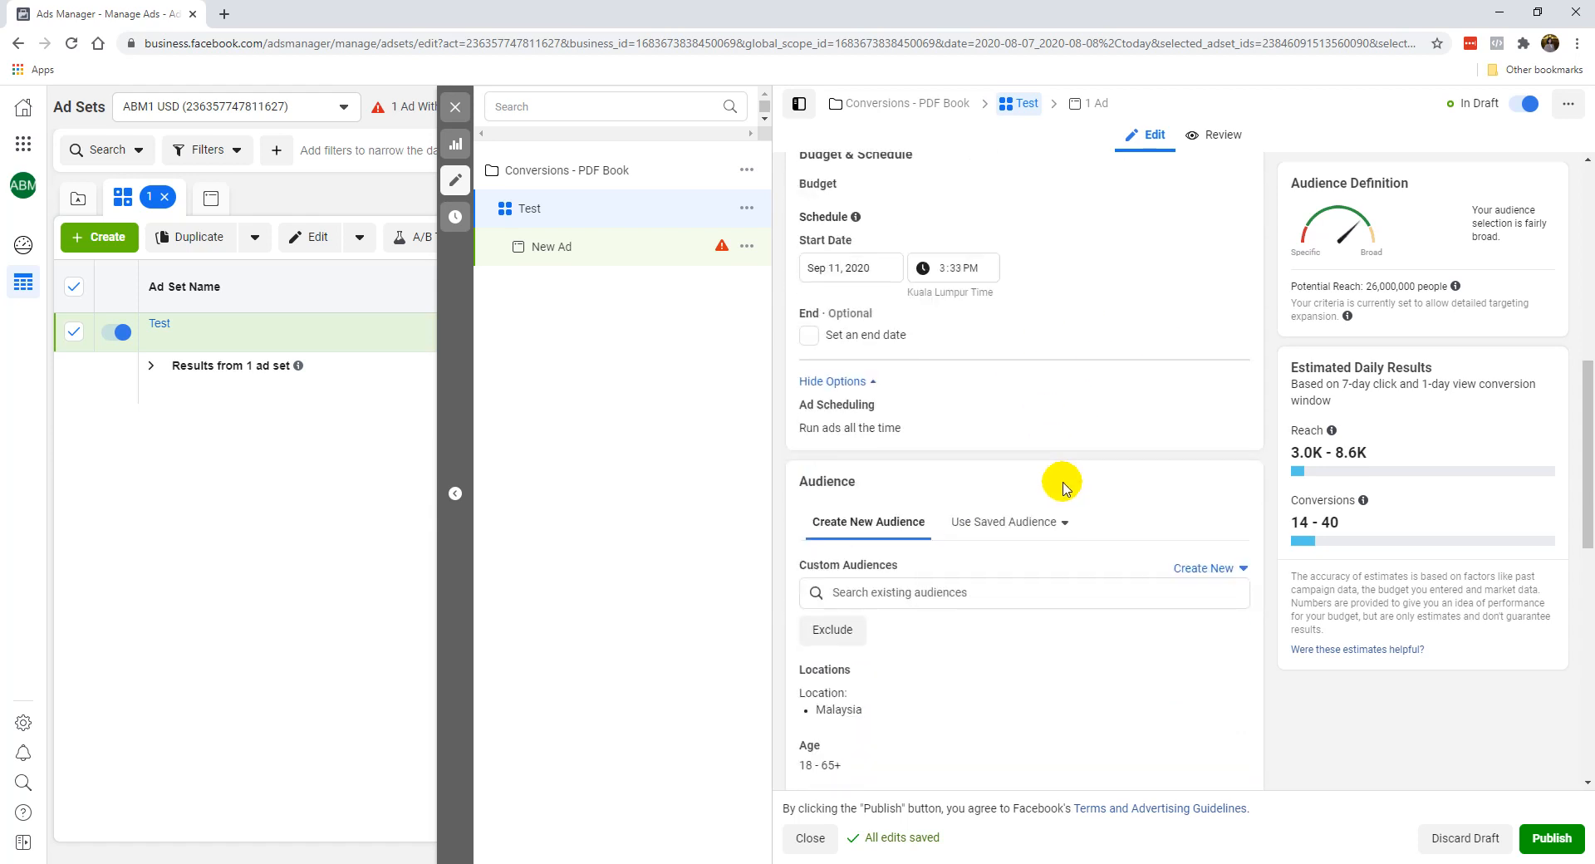
pyautogui.scroll(-2, 1038, 467)
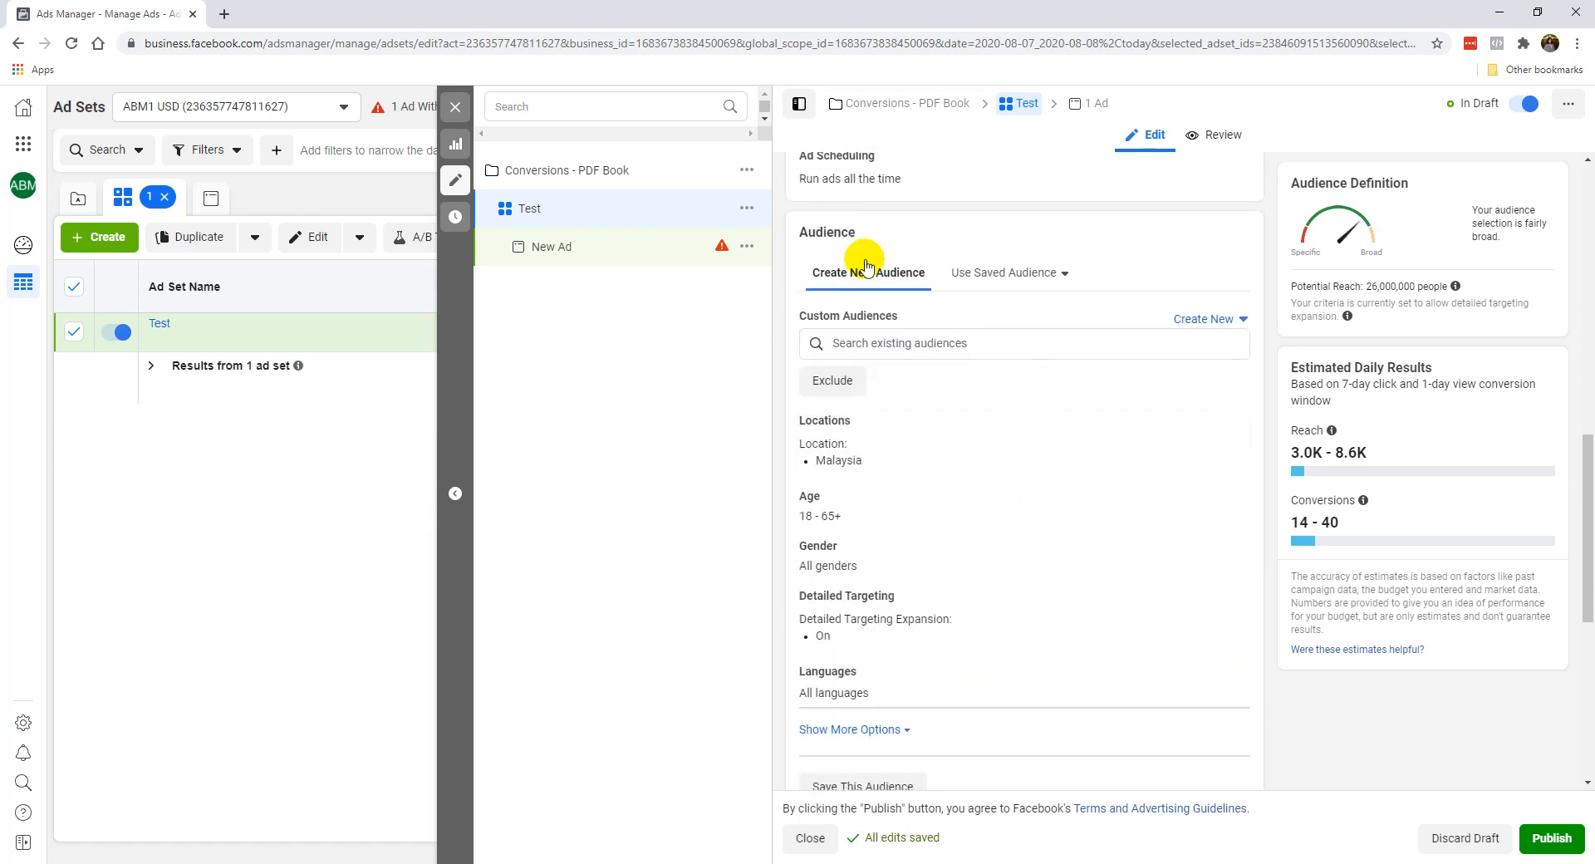
pyautogui.scroll(-1, 918, 359)
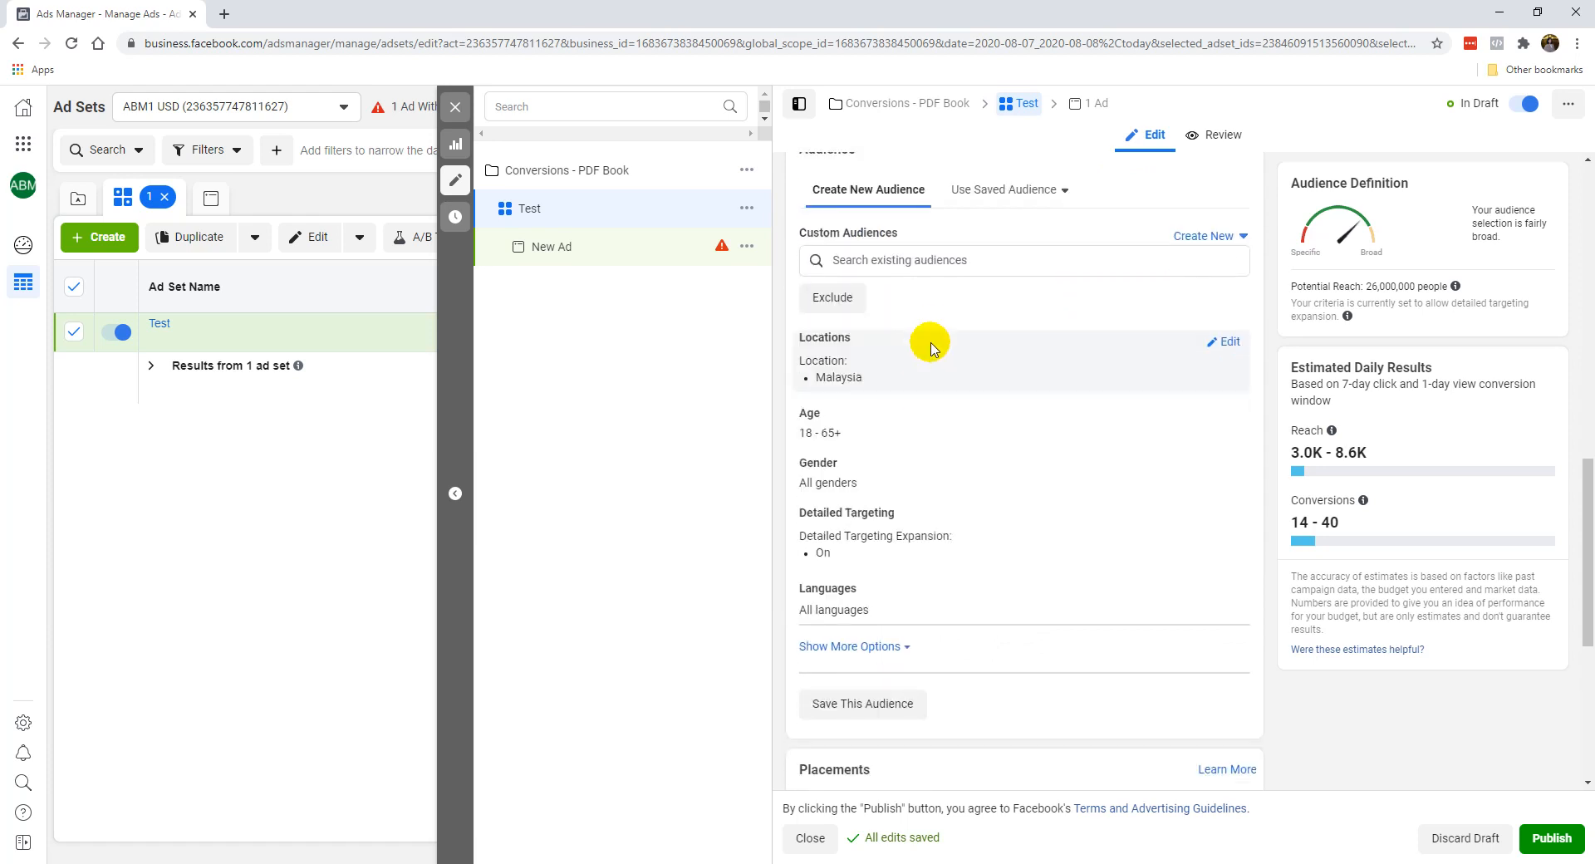
pyautogui.scroll(1, 932, 320)
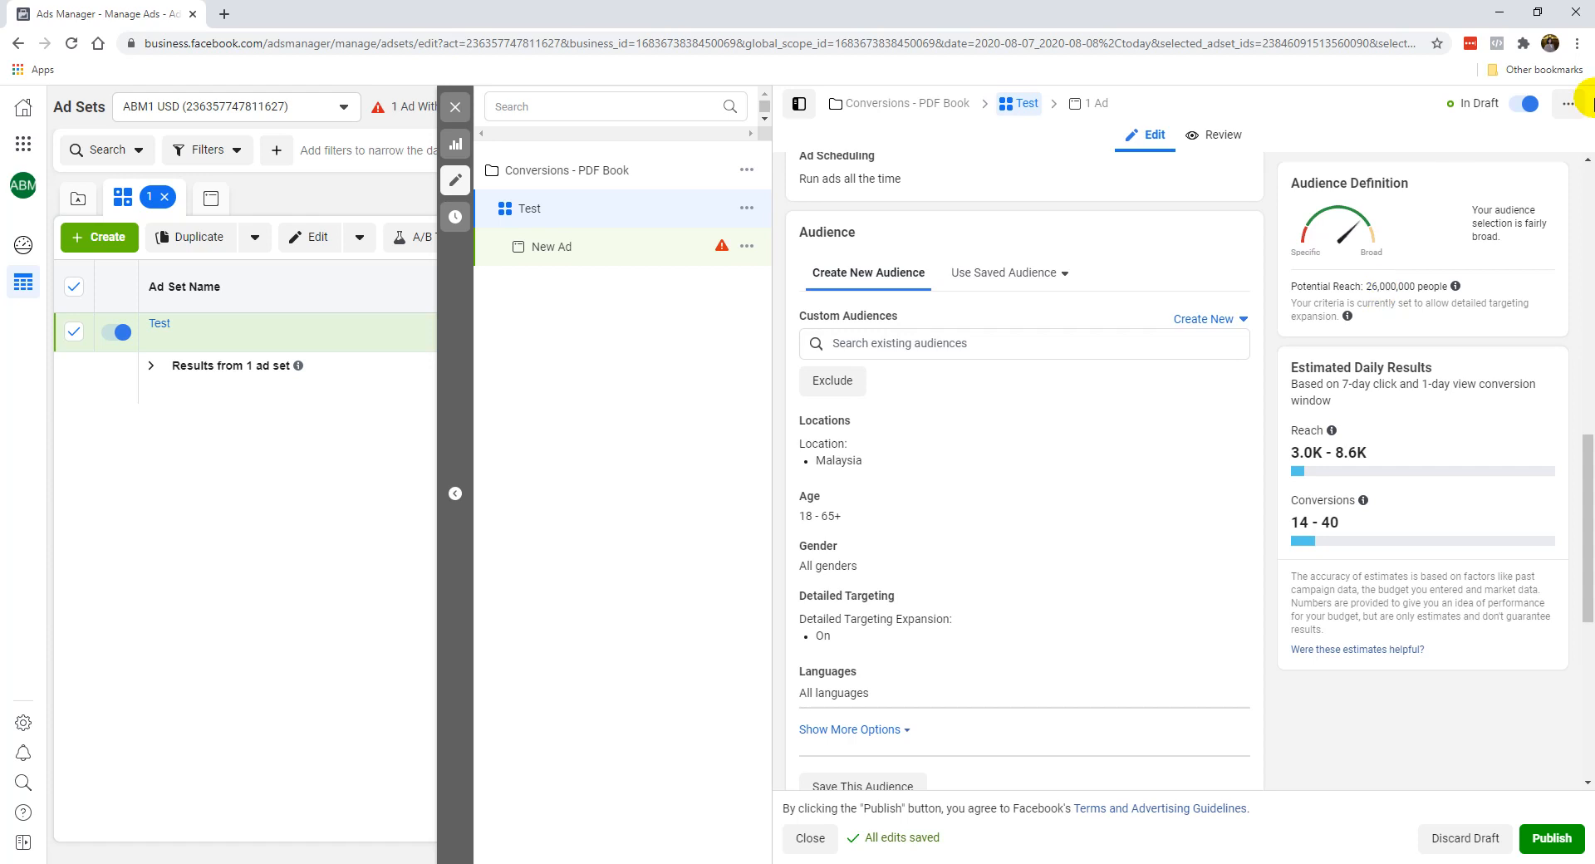
pyautogui.moveTo(1210, 429)
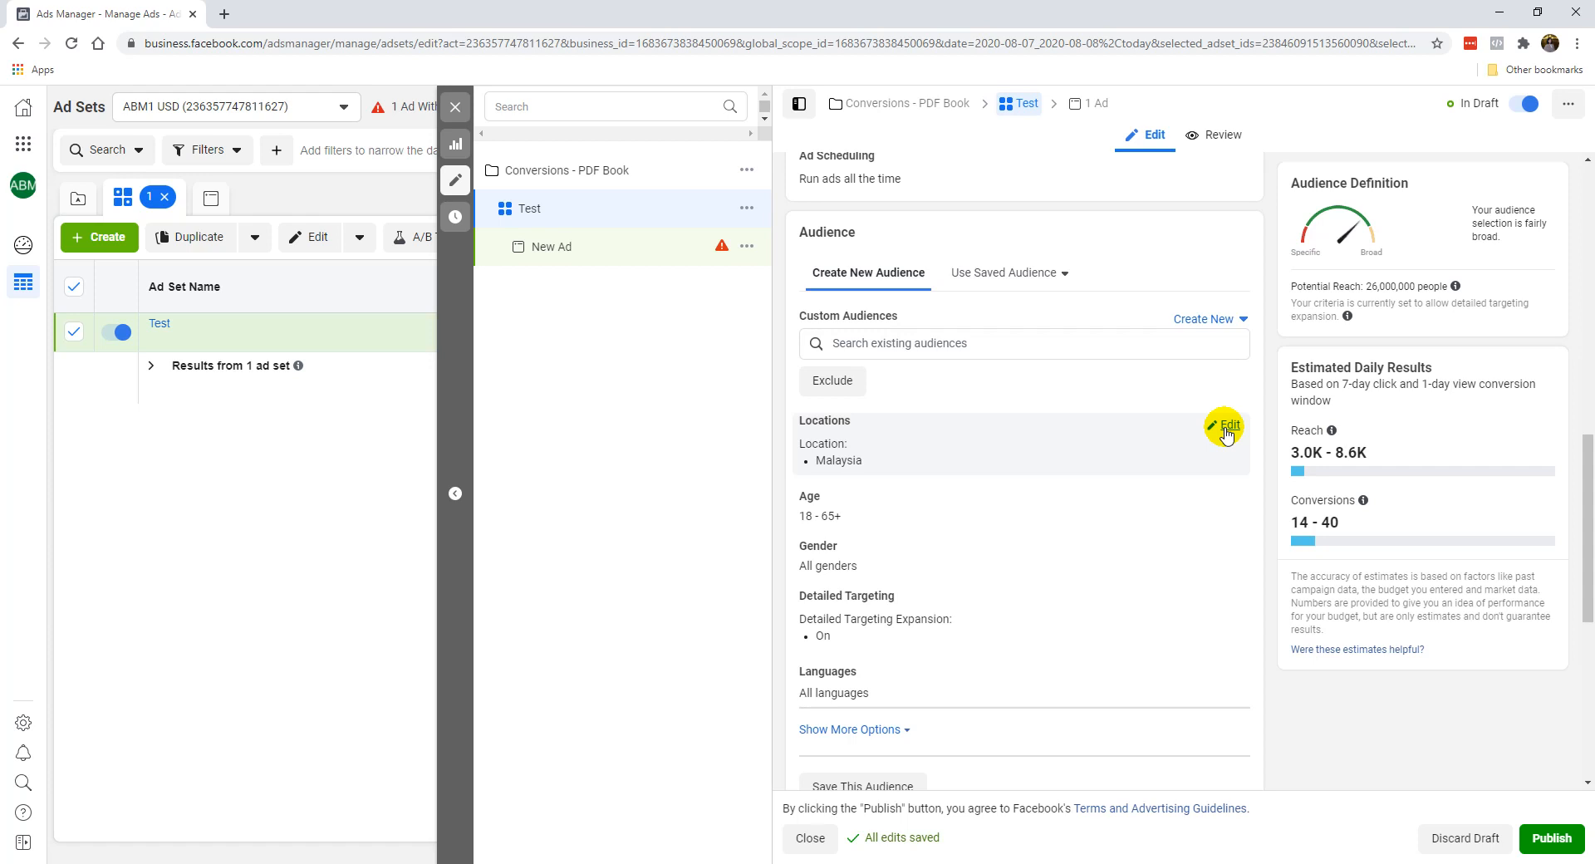
pyautogui.click(1226, 427)
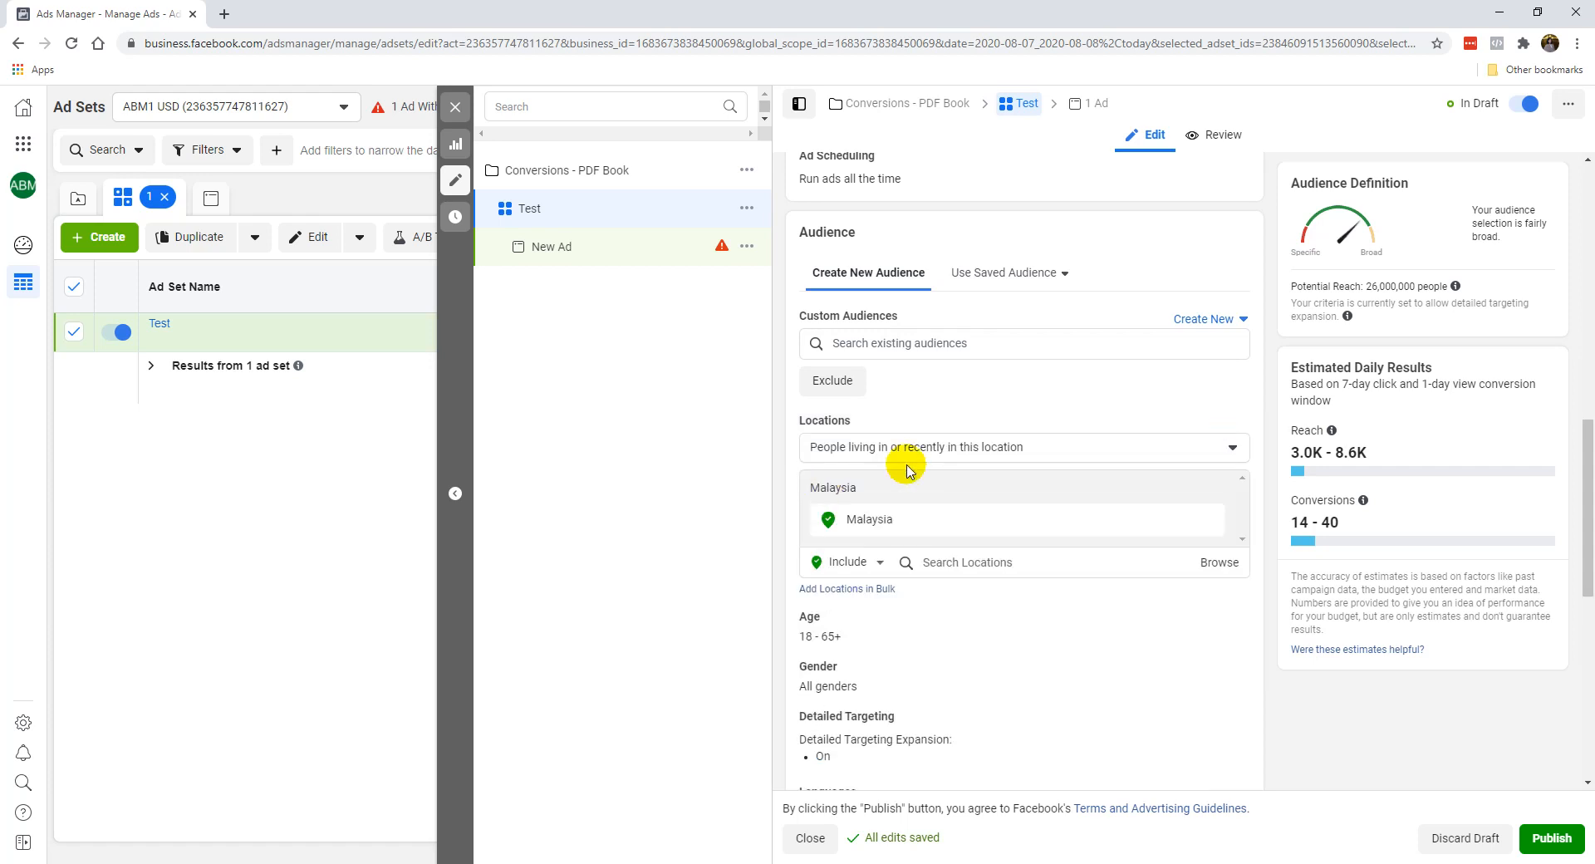
pyautogui.click(1208, 520)
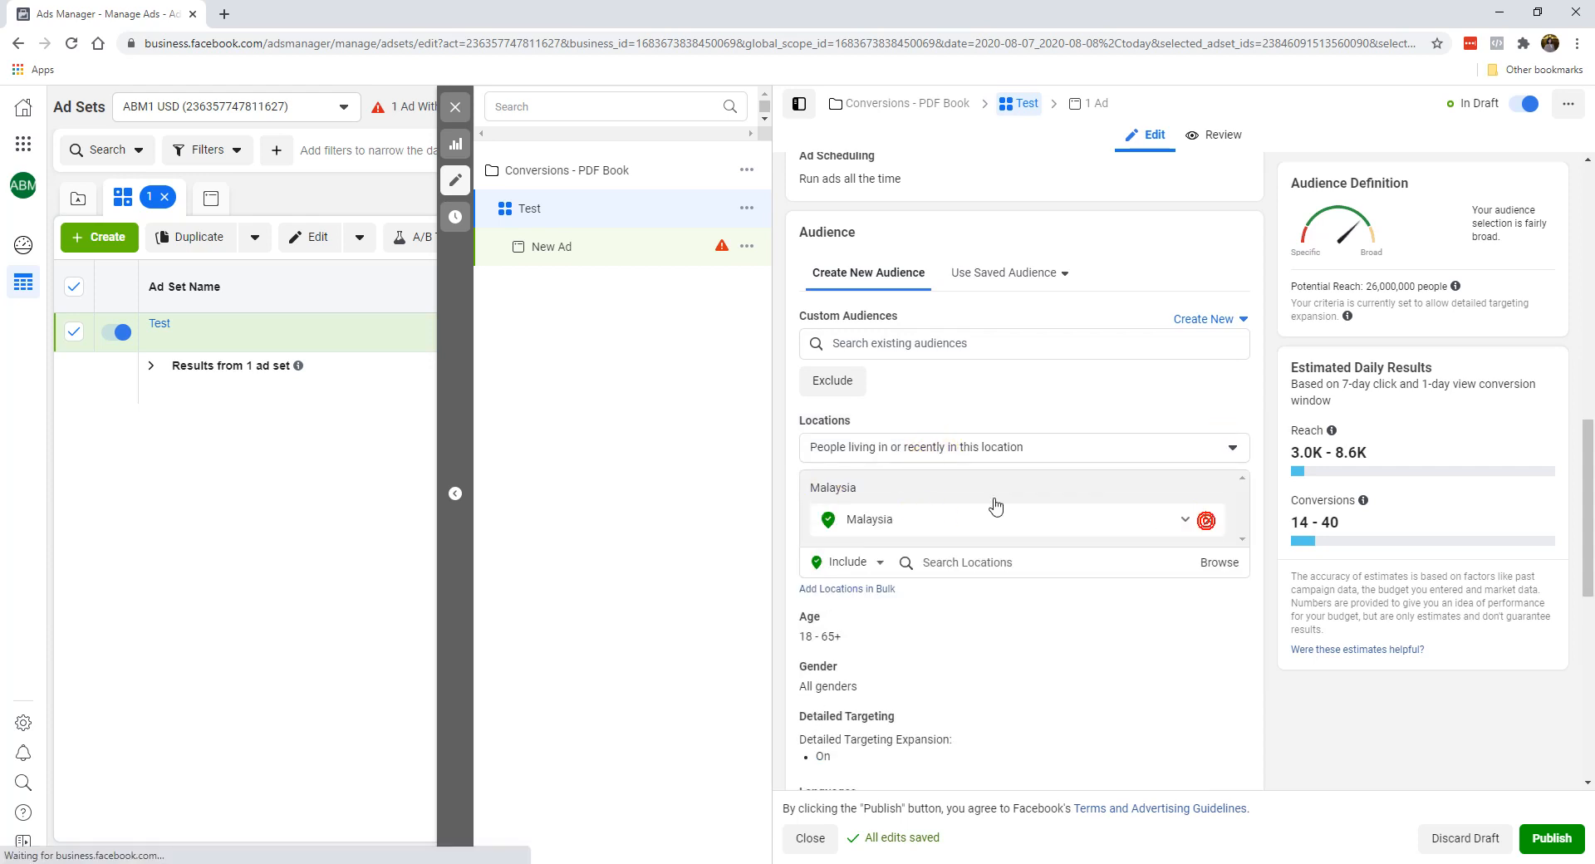
pyautogui.click(1080, 531)
pyautogui.write('united states')
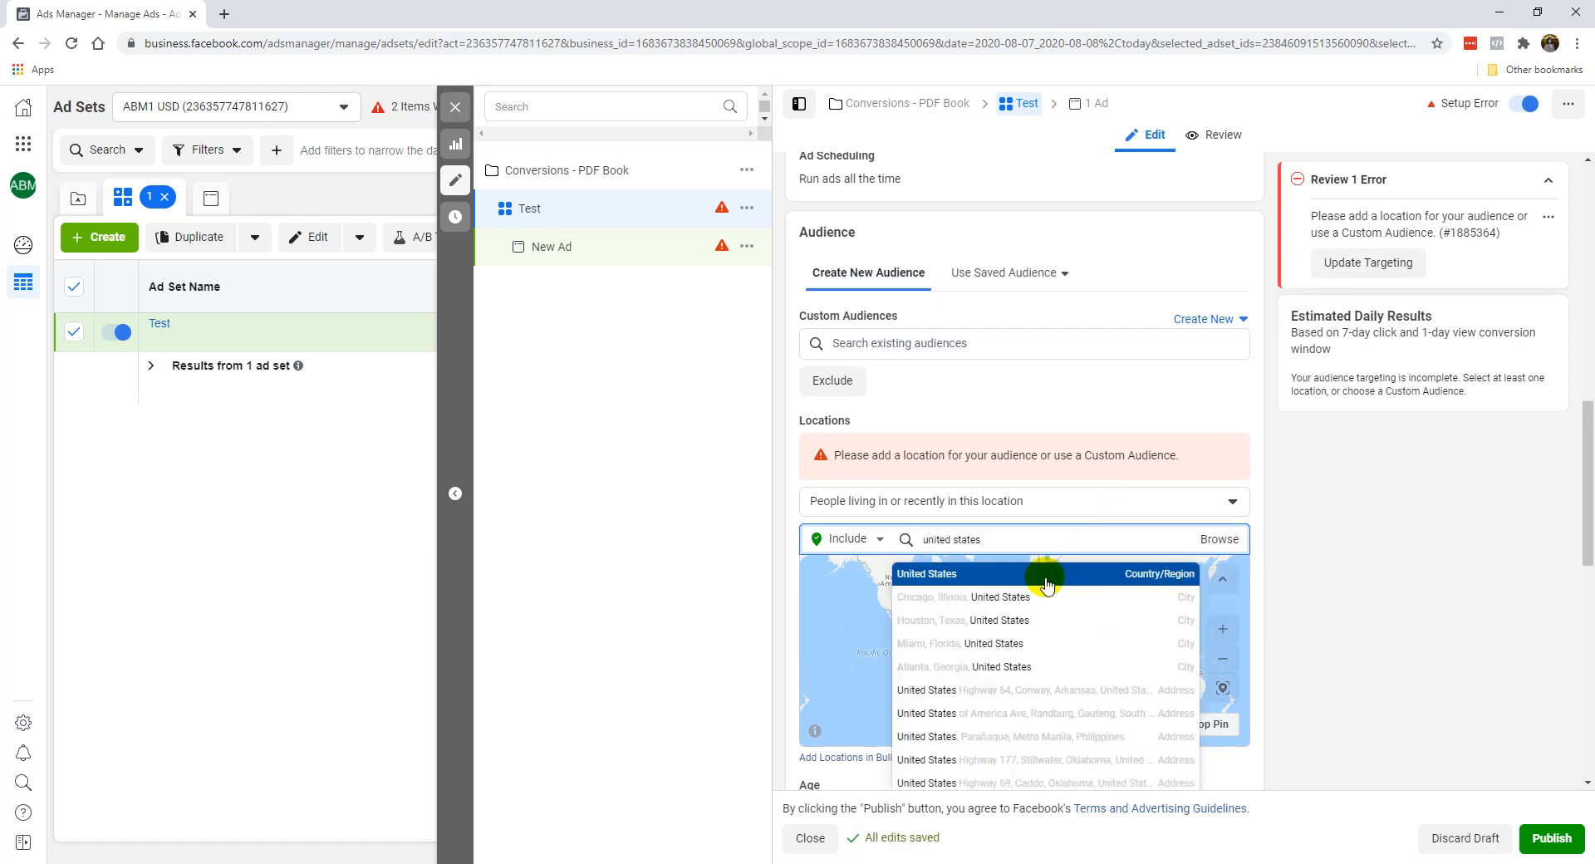
pyautogui.click(1036, 573)
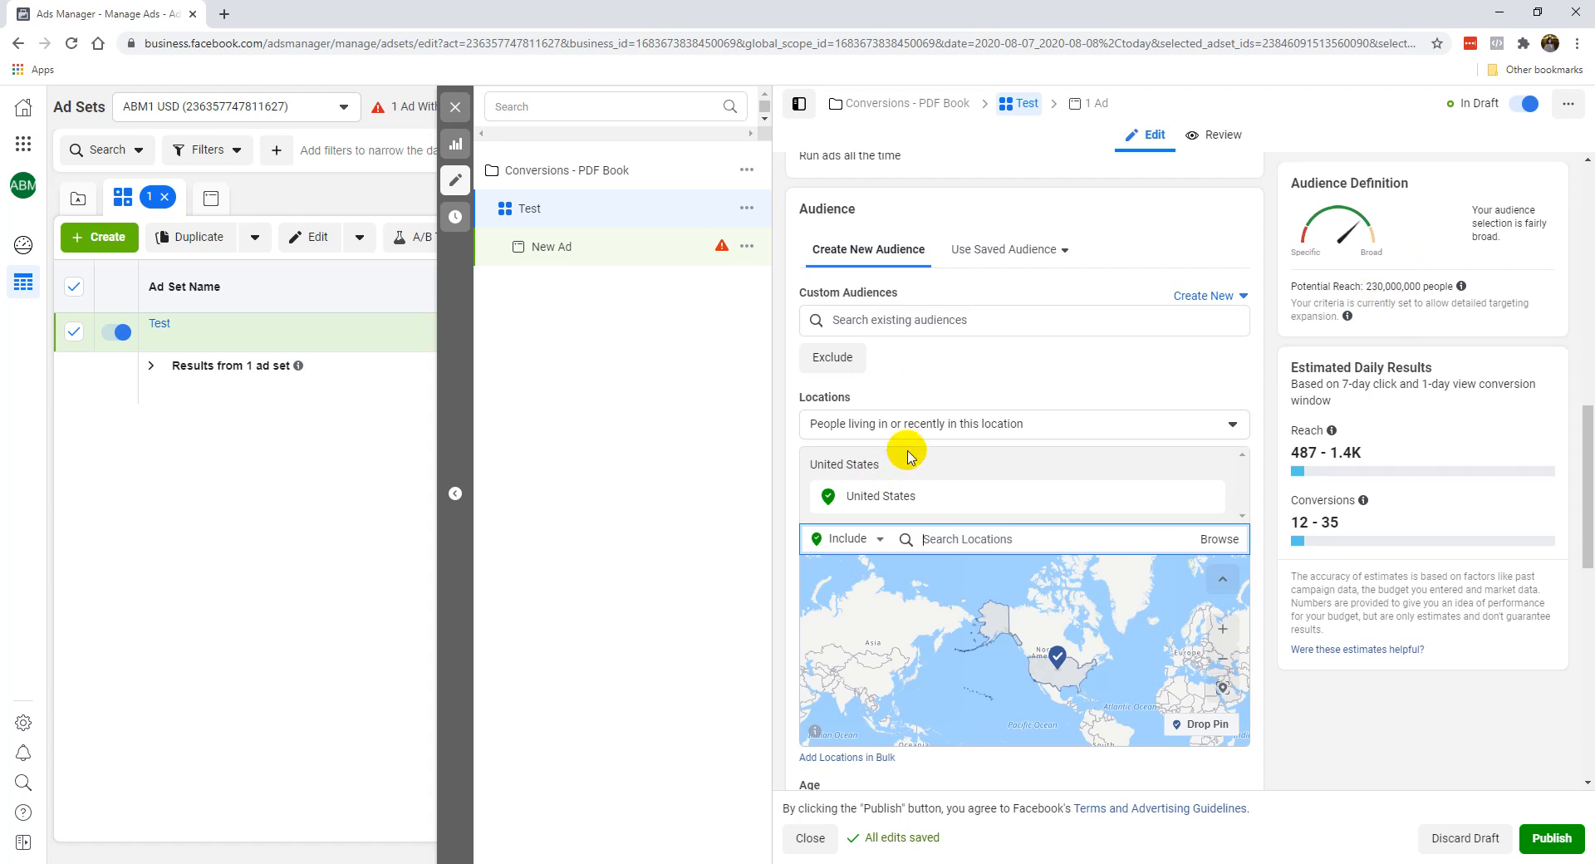
# Limit the location targeting to "People living in this location".
pyautogui.scroll(-1, 922, 382)
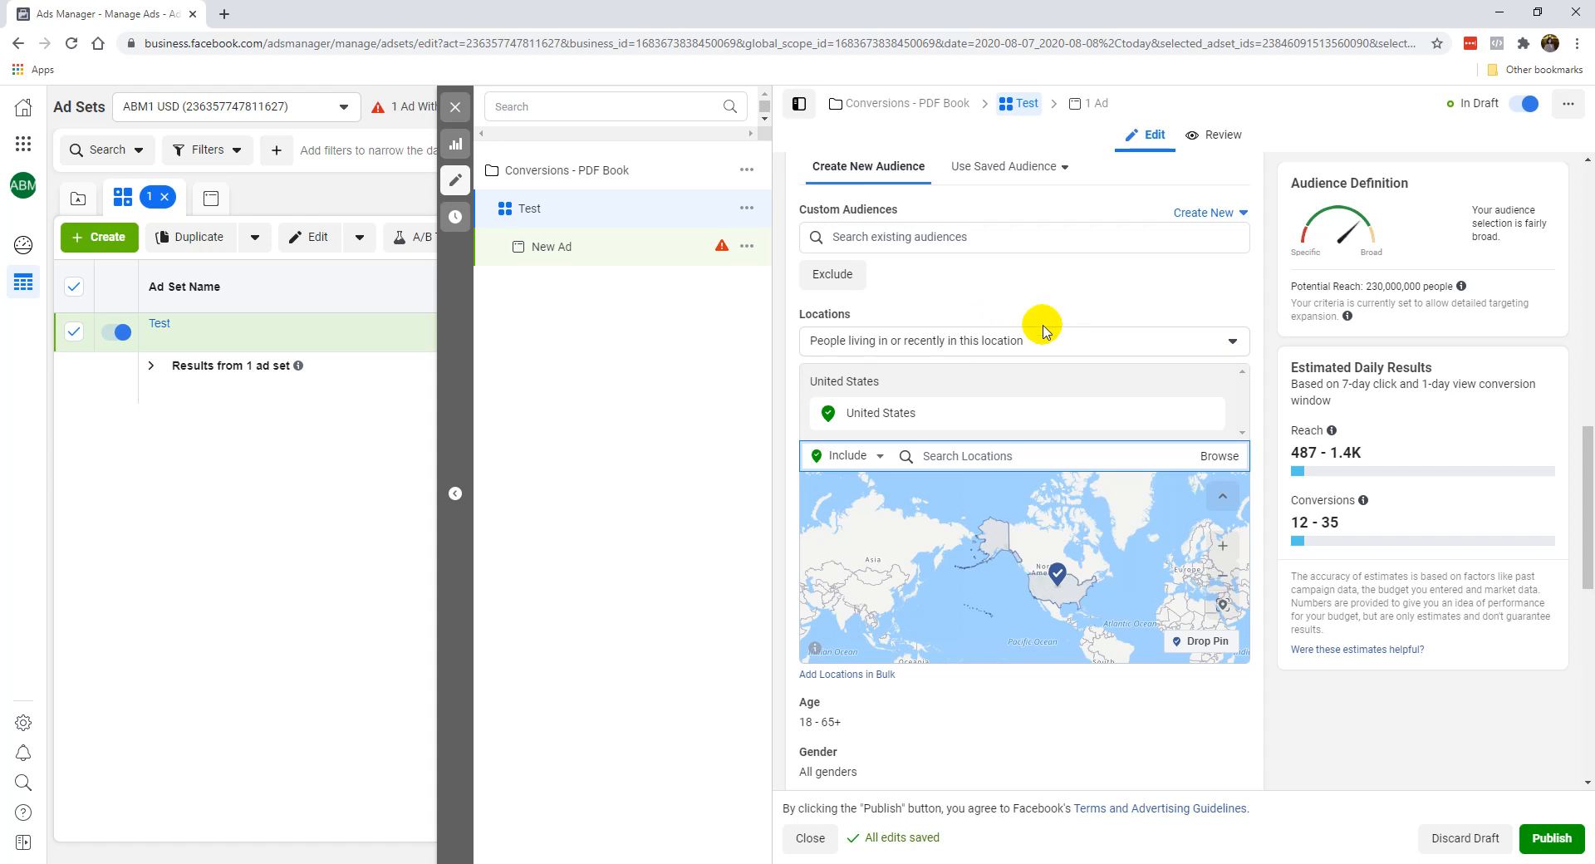
pyautogui.click(958, 348)
pyautogui.click(937, 343)
pyautogui.click(872, 347)
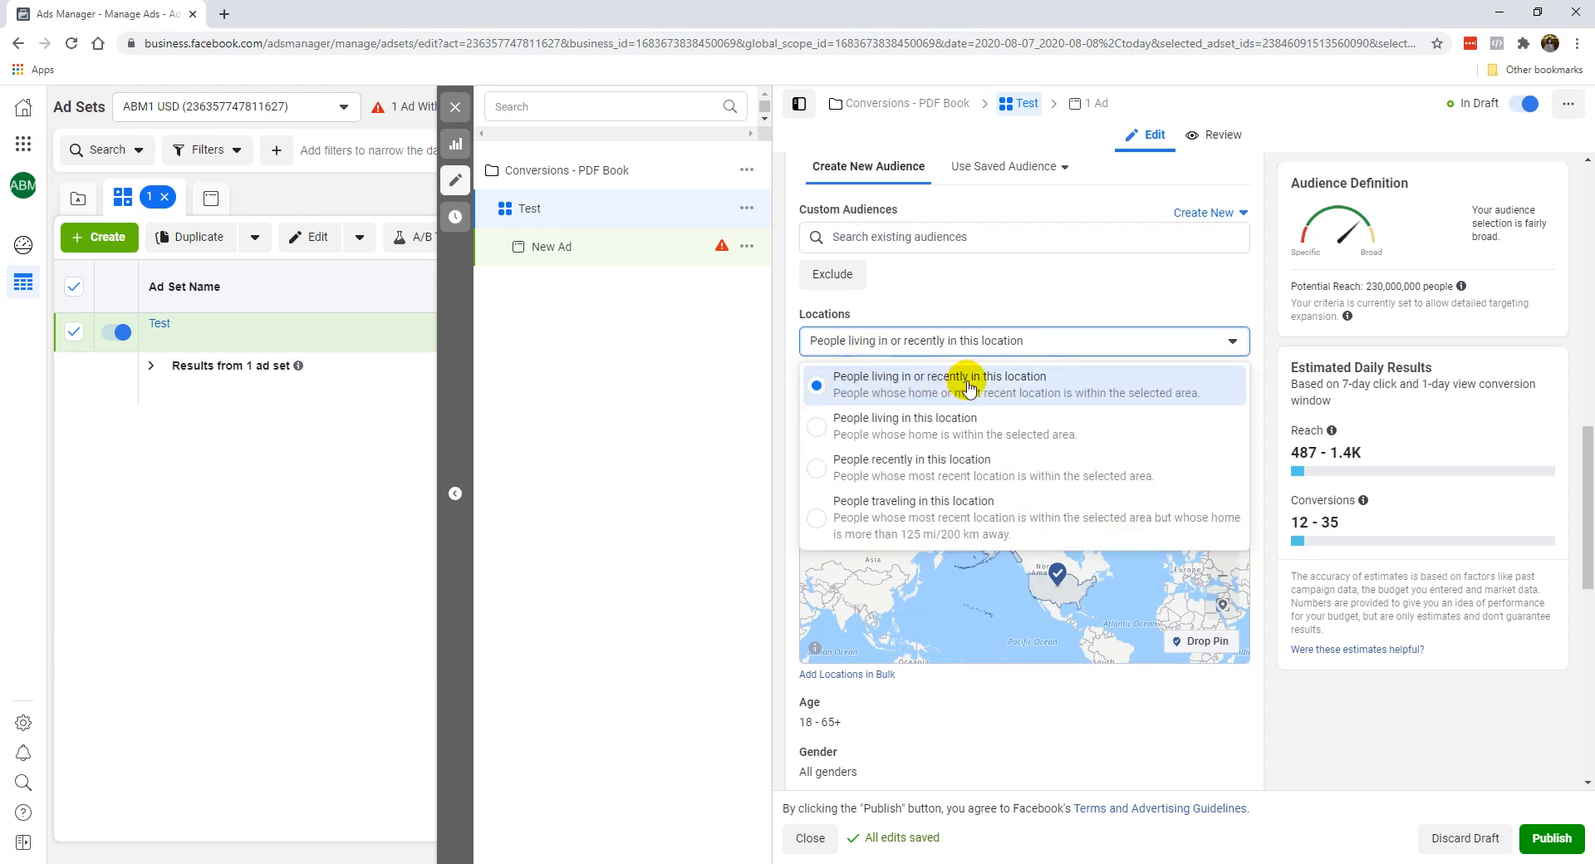
pyautogui.click(962, 432)
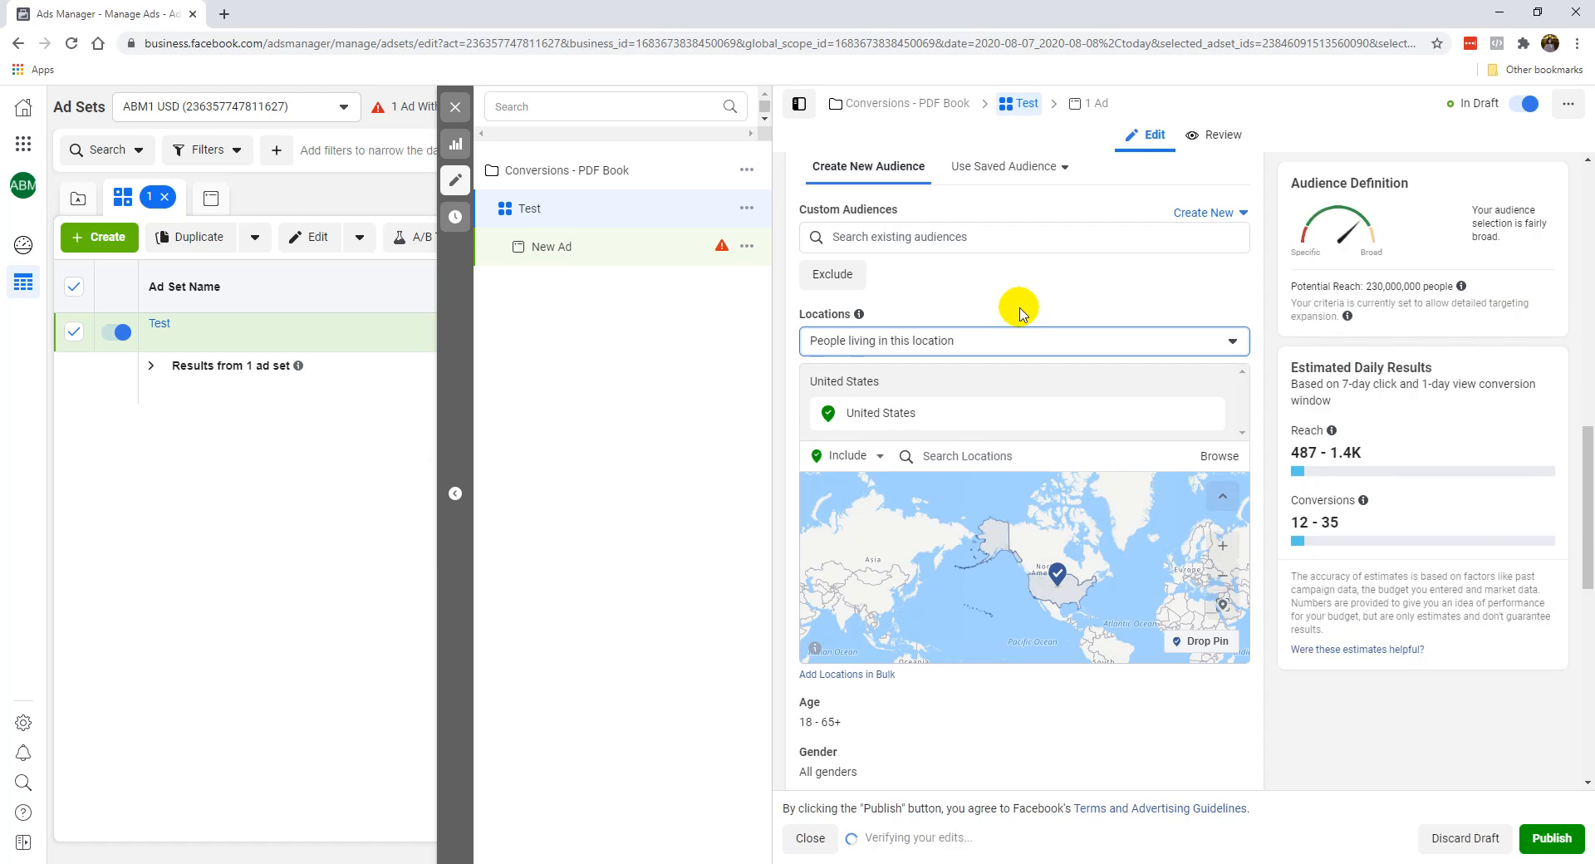
# Switch the location targeting to "People living in or recently in this location" and back to "People living in this location".
pyautogui.click(990, 334)
pyautogui.click(993, 319)
pyautogui.click(1001, 331)
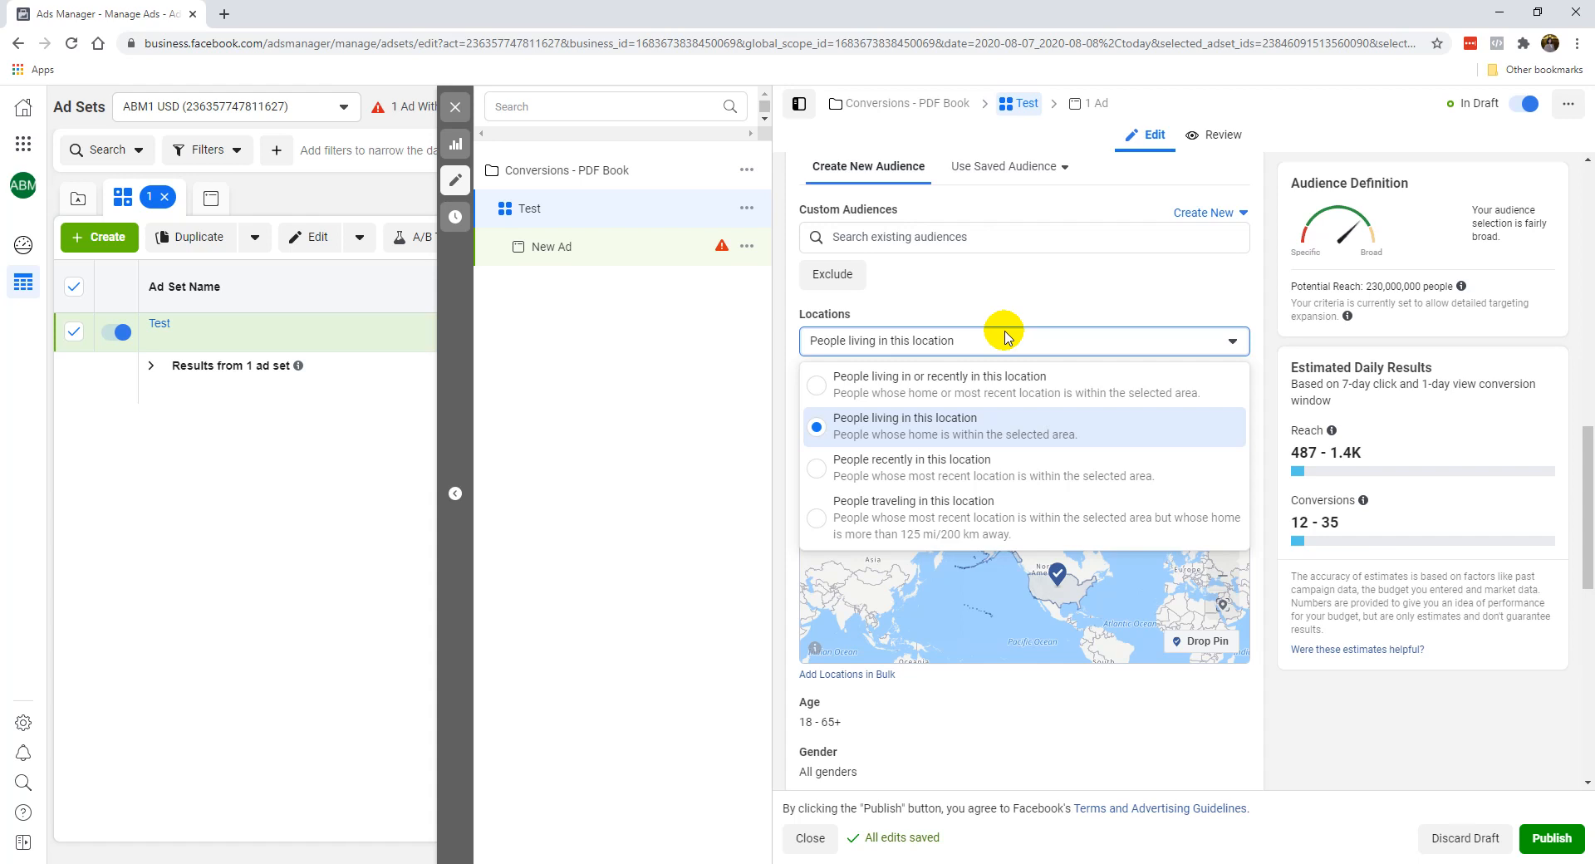
pyautogui.click(974, 378)
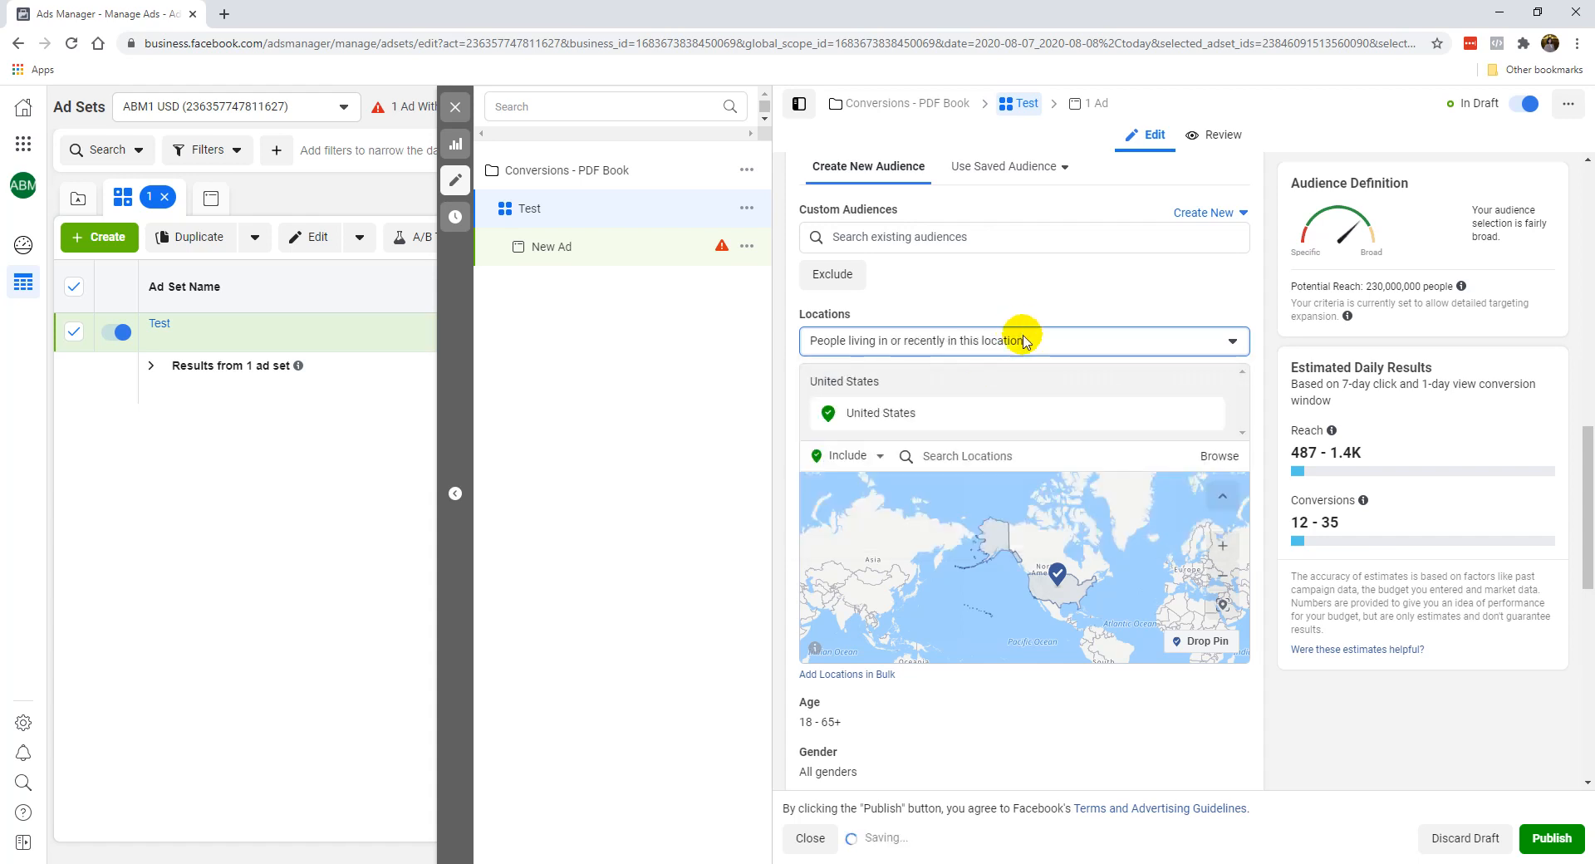
pyautogui.click(1025, 343)
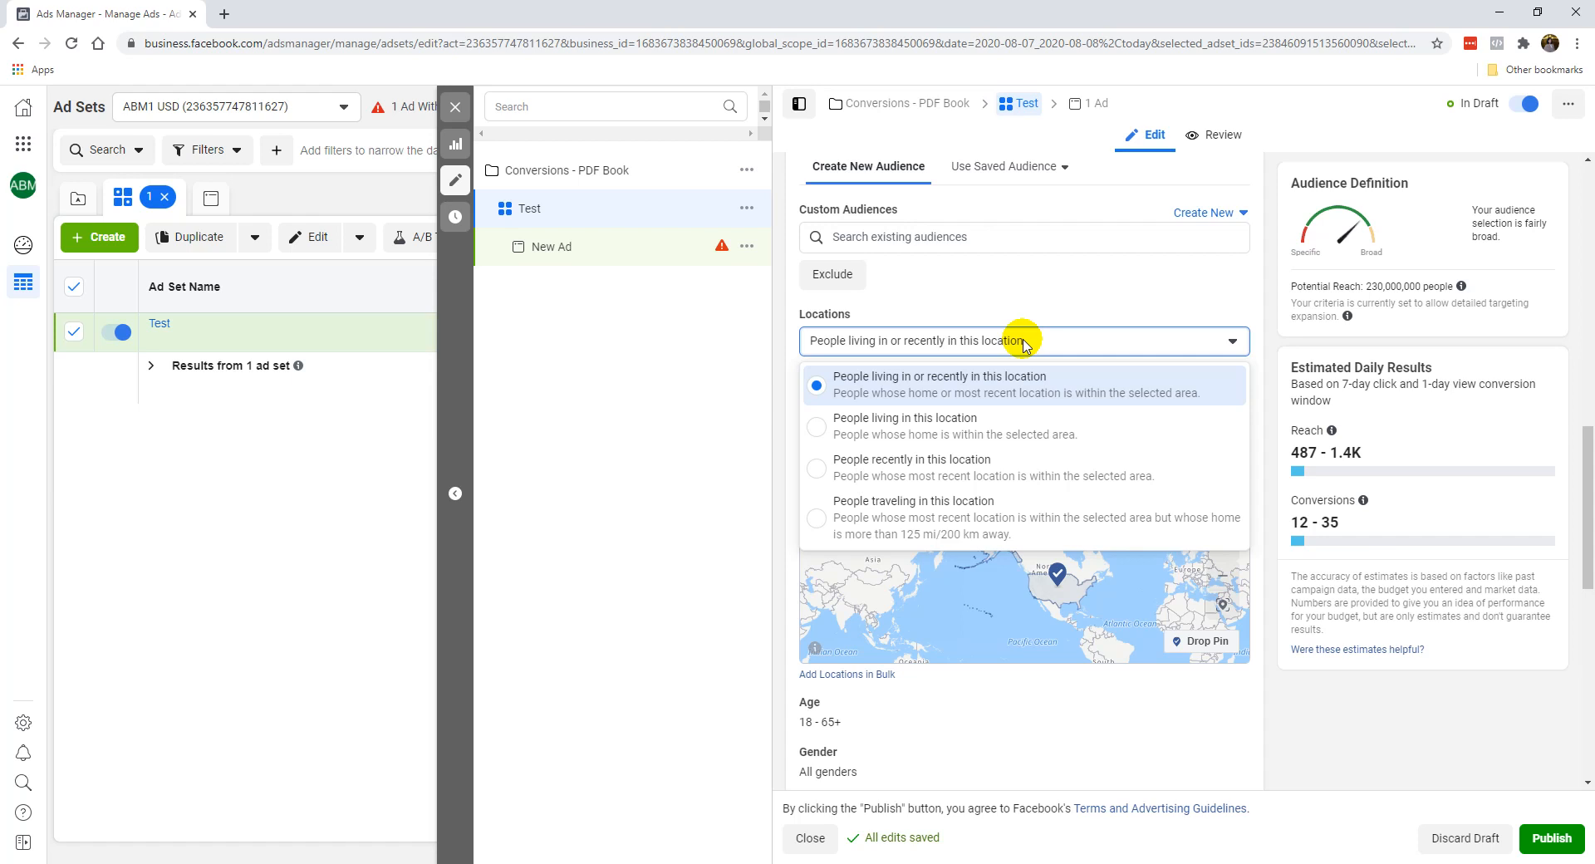
pyautogui.click(904, 425)
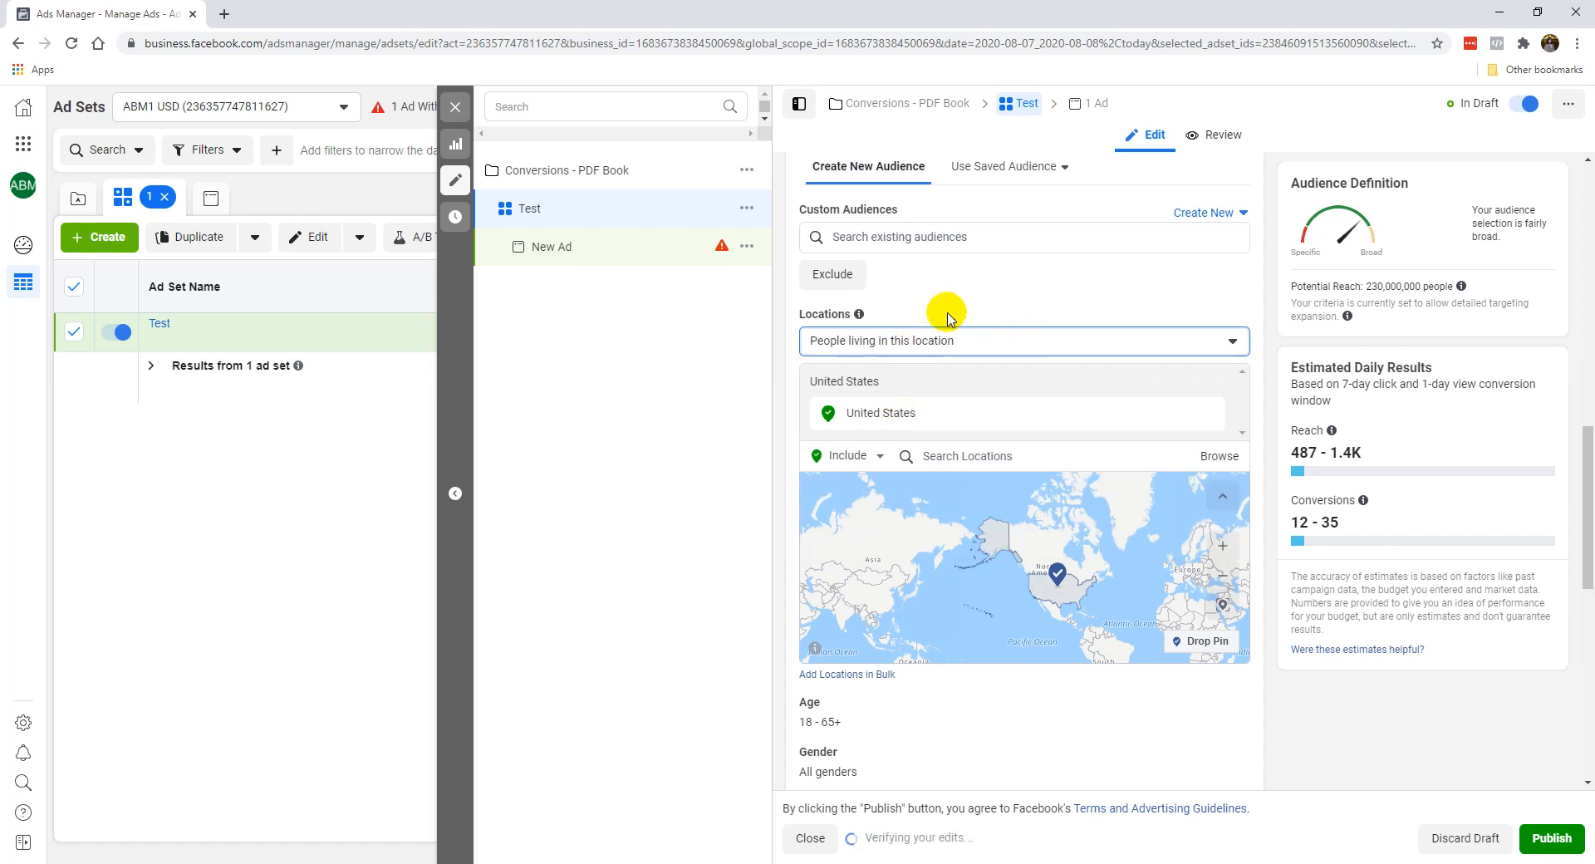
# Open the audience's age range for editing and set the minimum age to 27.
pyautogui.click(788, 462)
pyautogui.scroll(-4, 787, 462)
pyautogui.click(1225, 374)
pyautogui.click(831, 401)
pyautogui.scroll(-2, 874, 553)
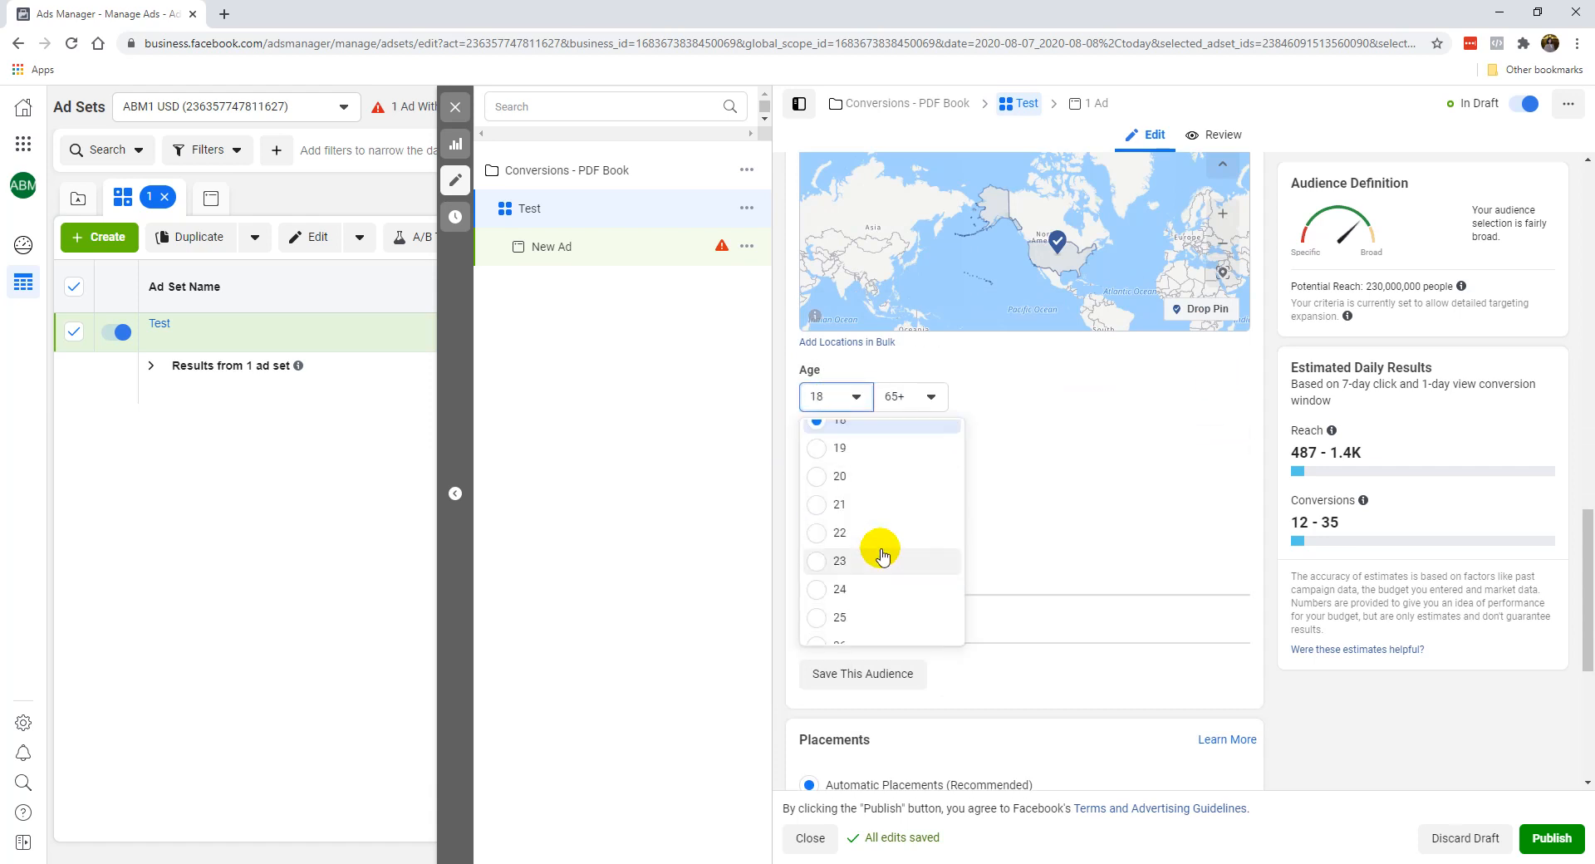
pyautogui.scroll(2, 874, 525)
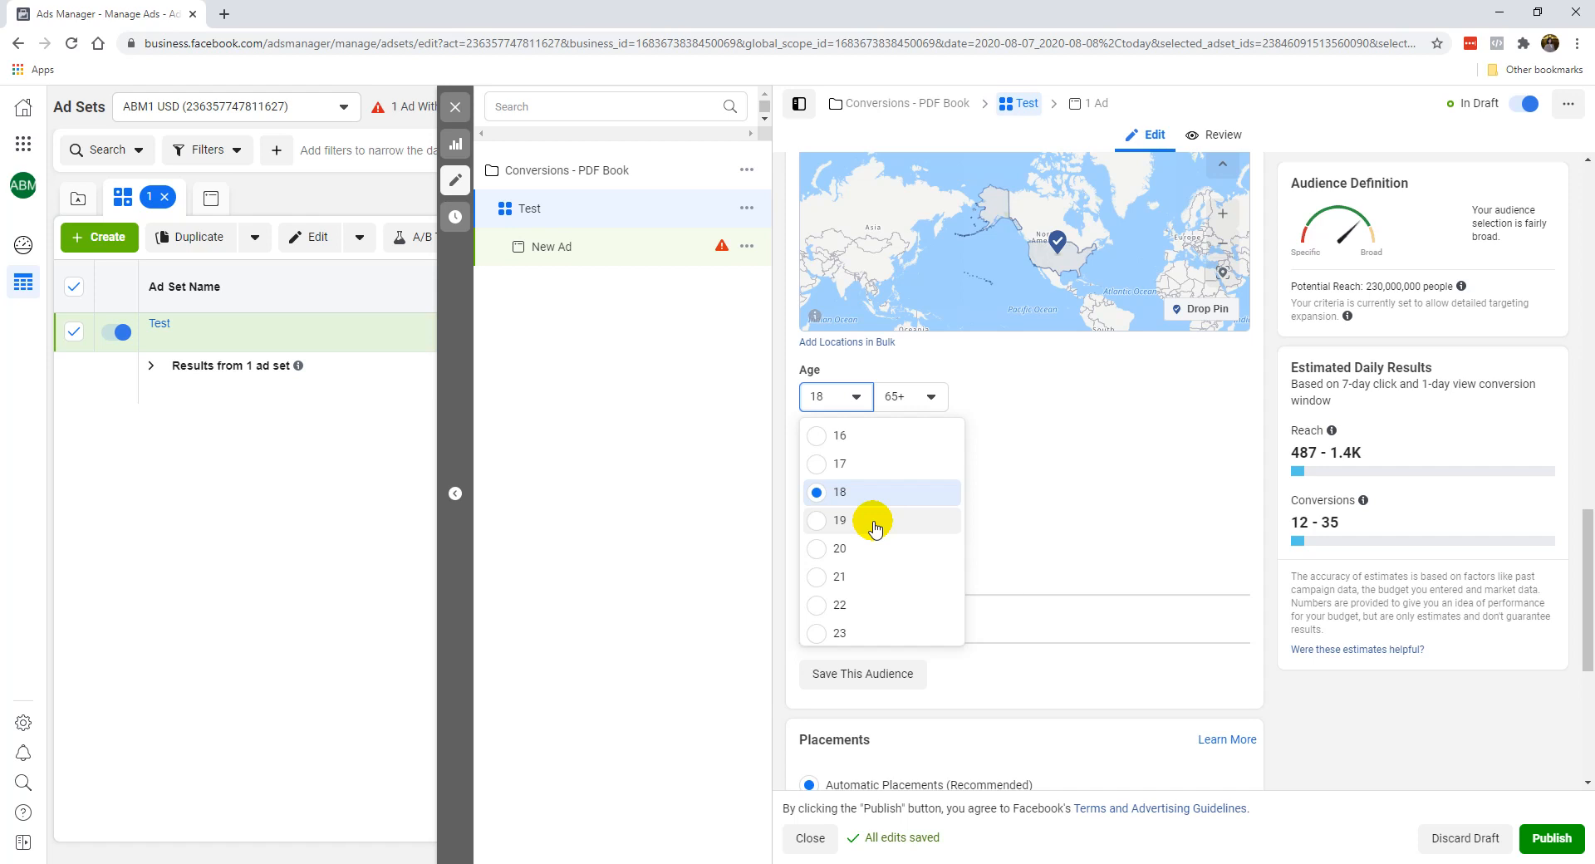
pyautogui.scroll(-3, 880, 536)
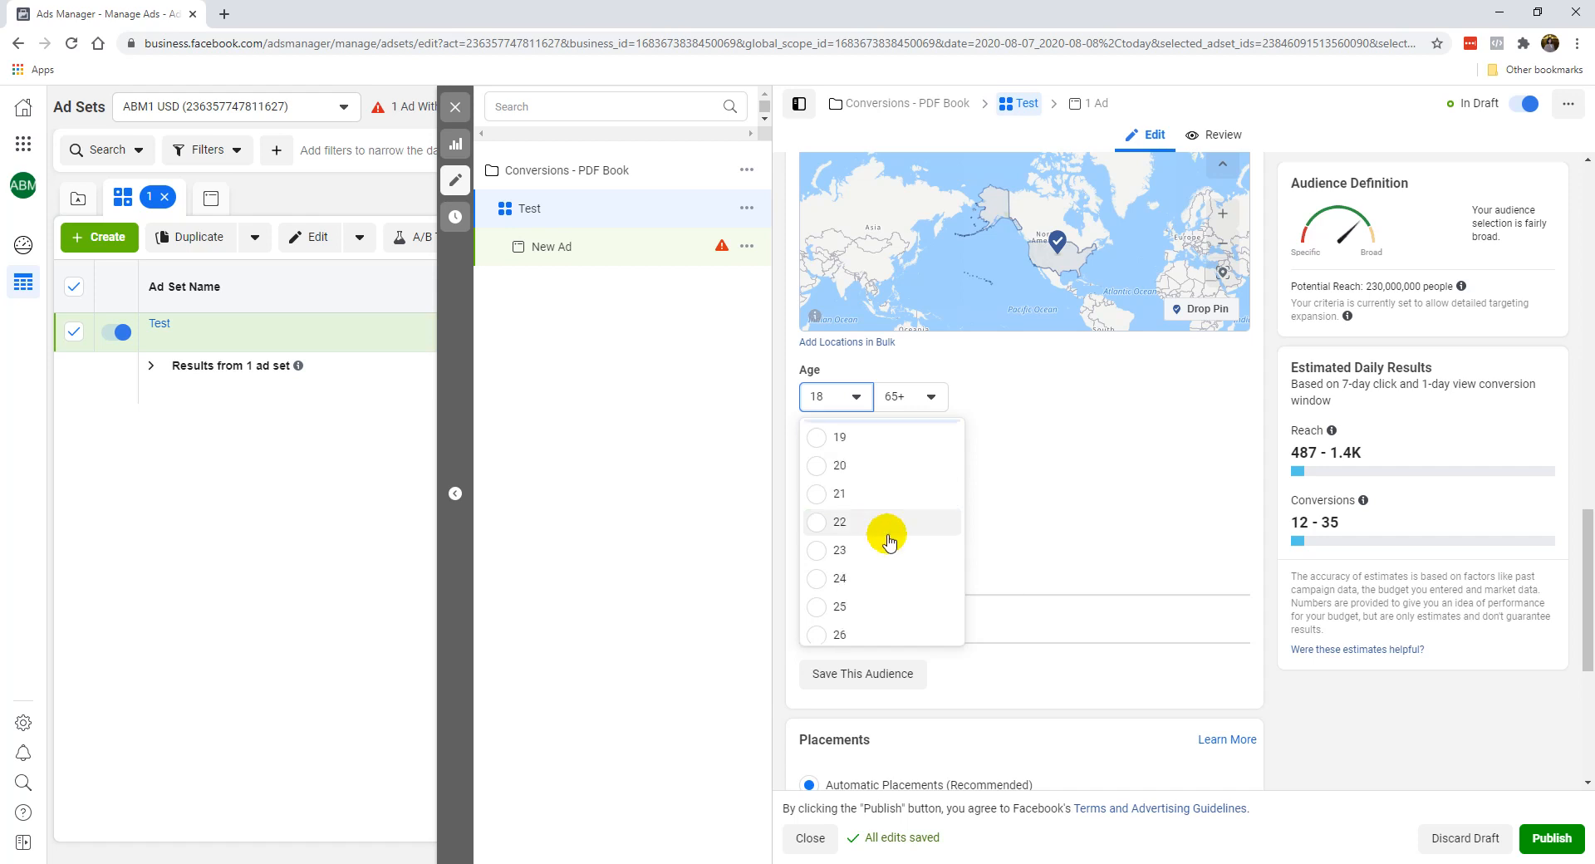
pyautogui.scroll(-3, 886, 545)
pyautogui.scroll(2, 879, 499)
pyautogui.click(872, 496)
# Set the audience's maximum age to 55.
pyautogui.click(919, 395)
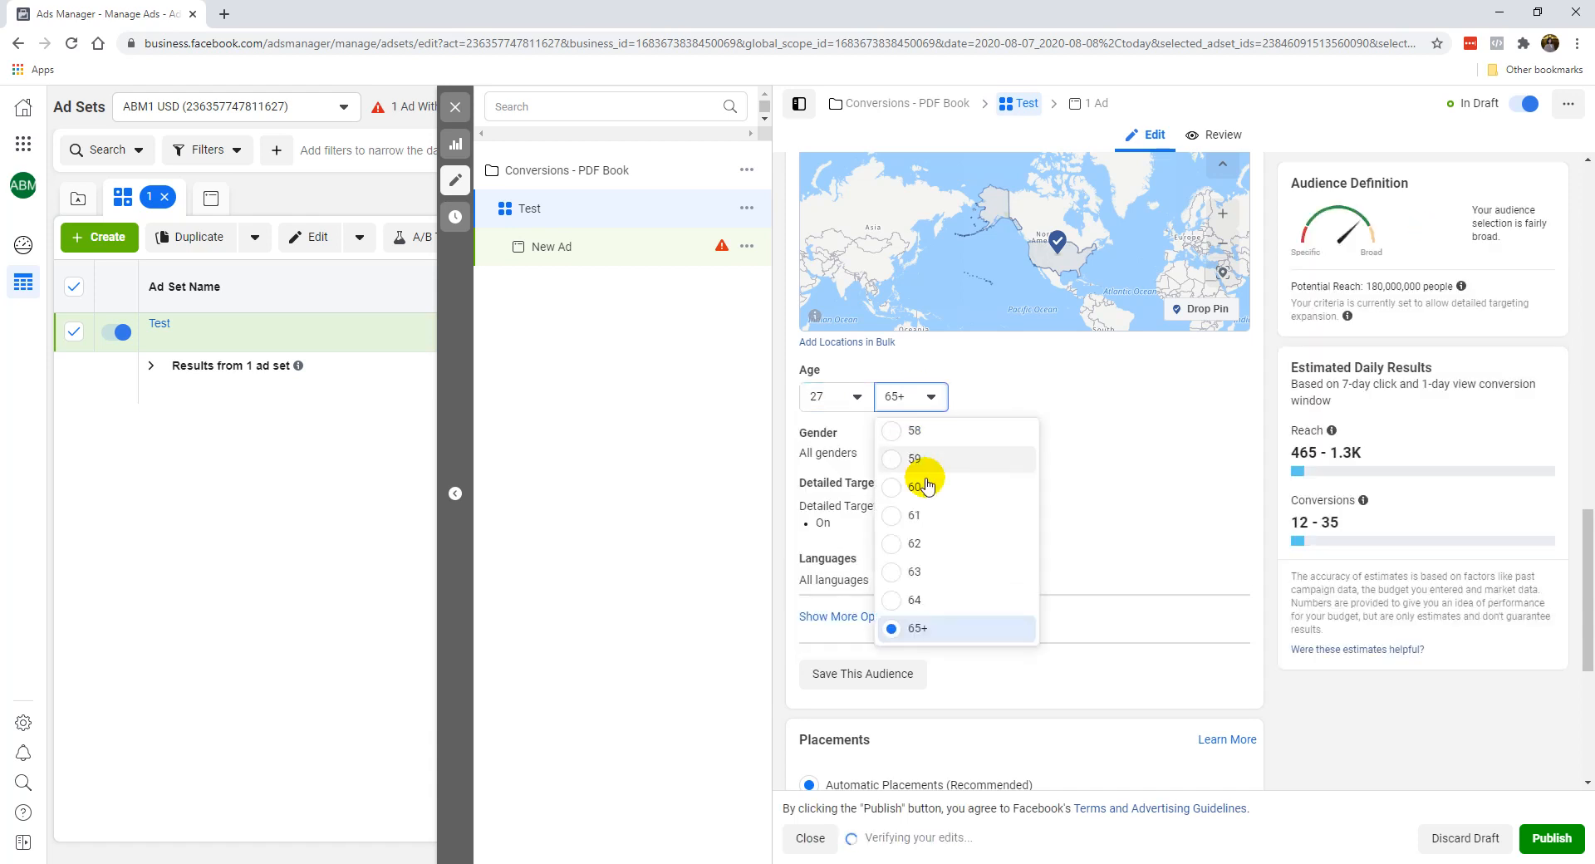
pyautogui.scroll(2, 926, 497)
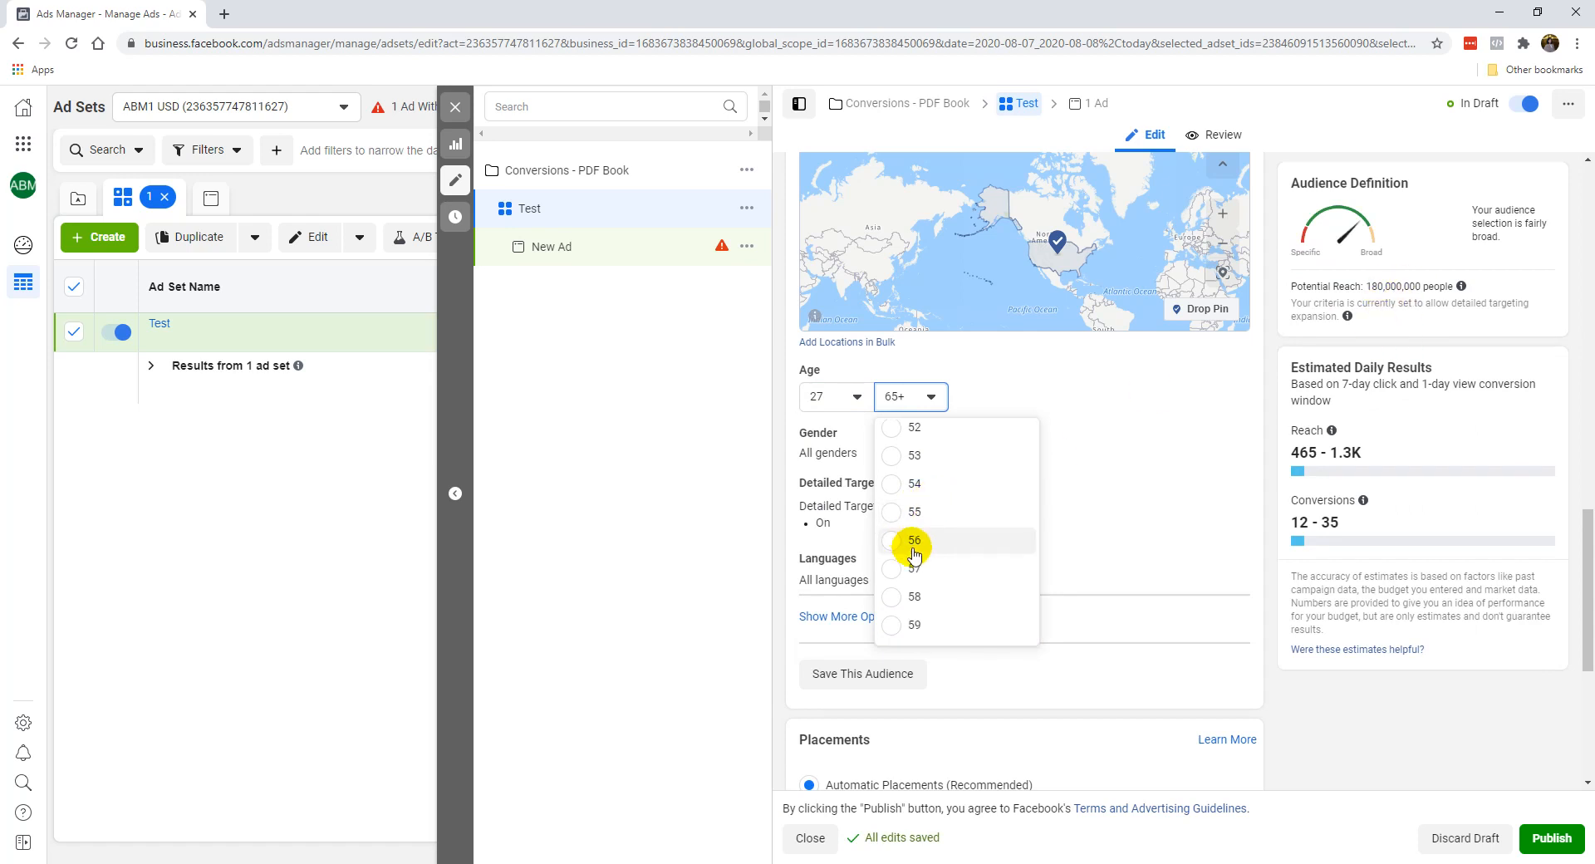
pyautogui.click(929, 513)
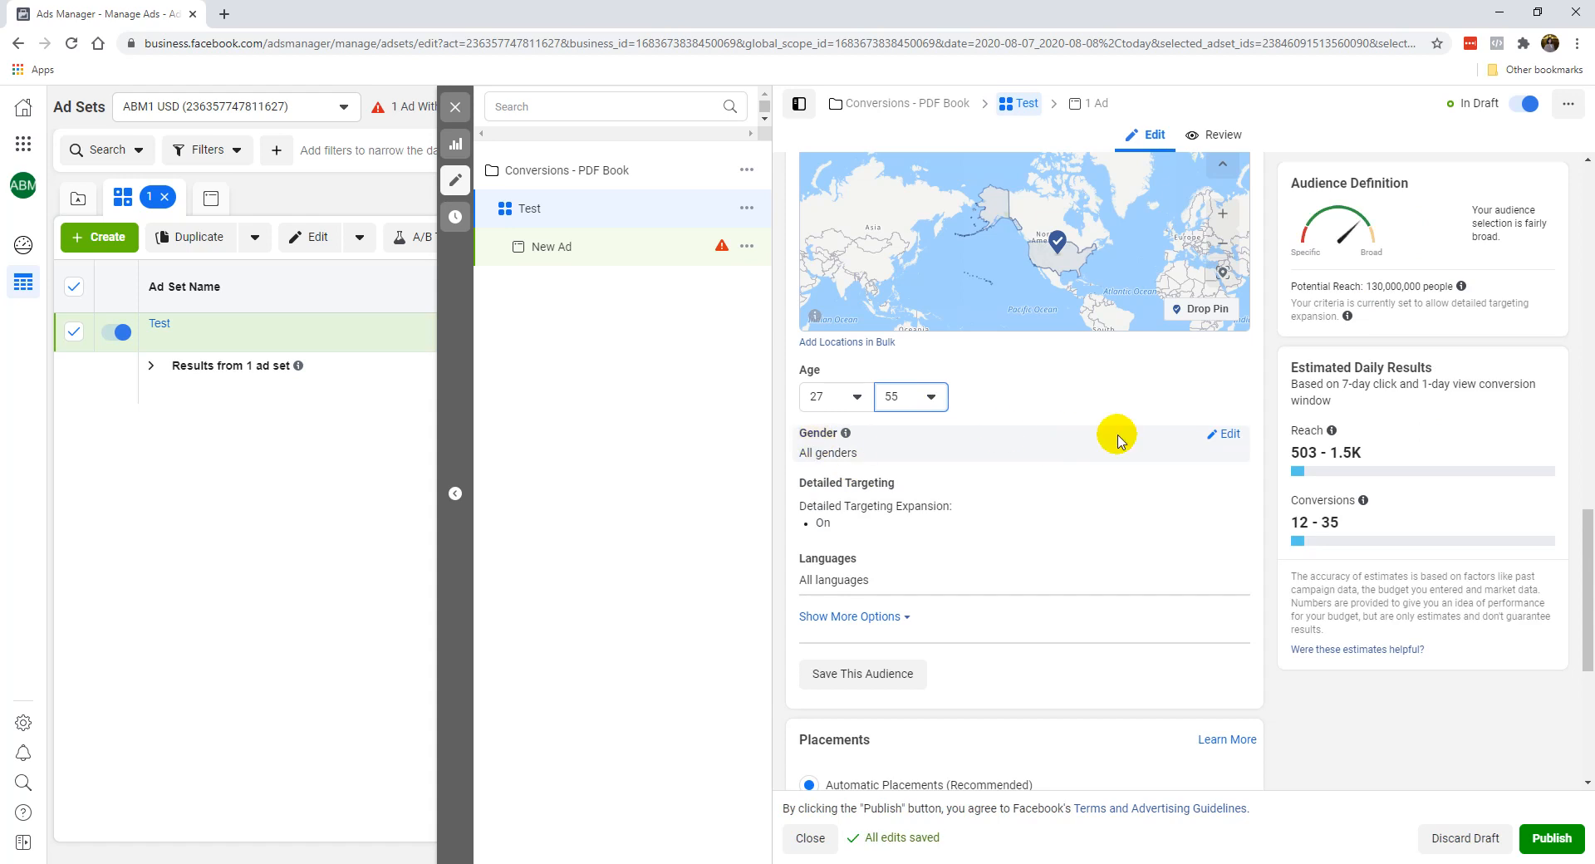
# Open the audience's gender targeting, try Women and return the selection to All.
pyautogui.click(1216, 432)
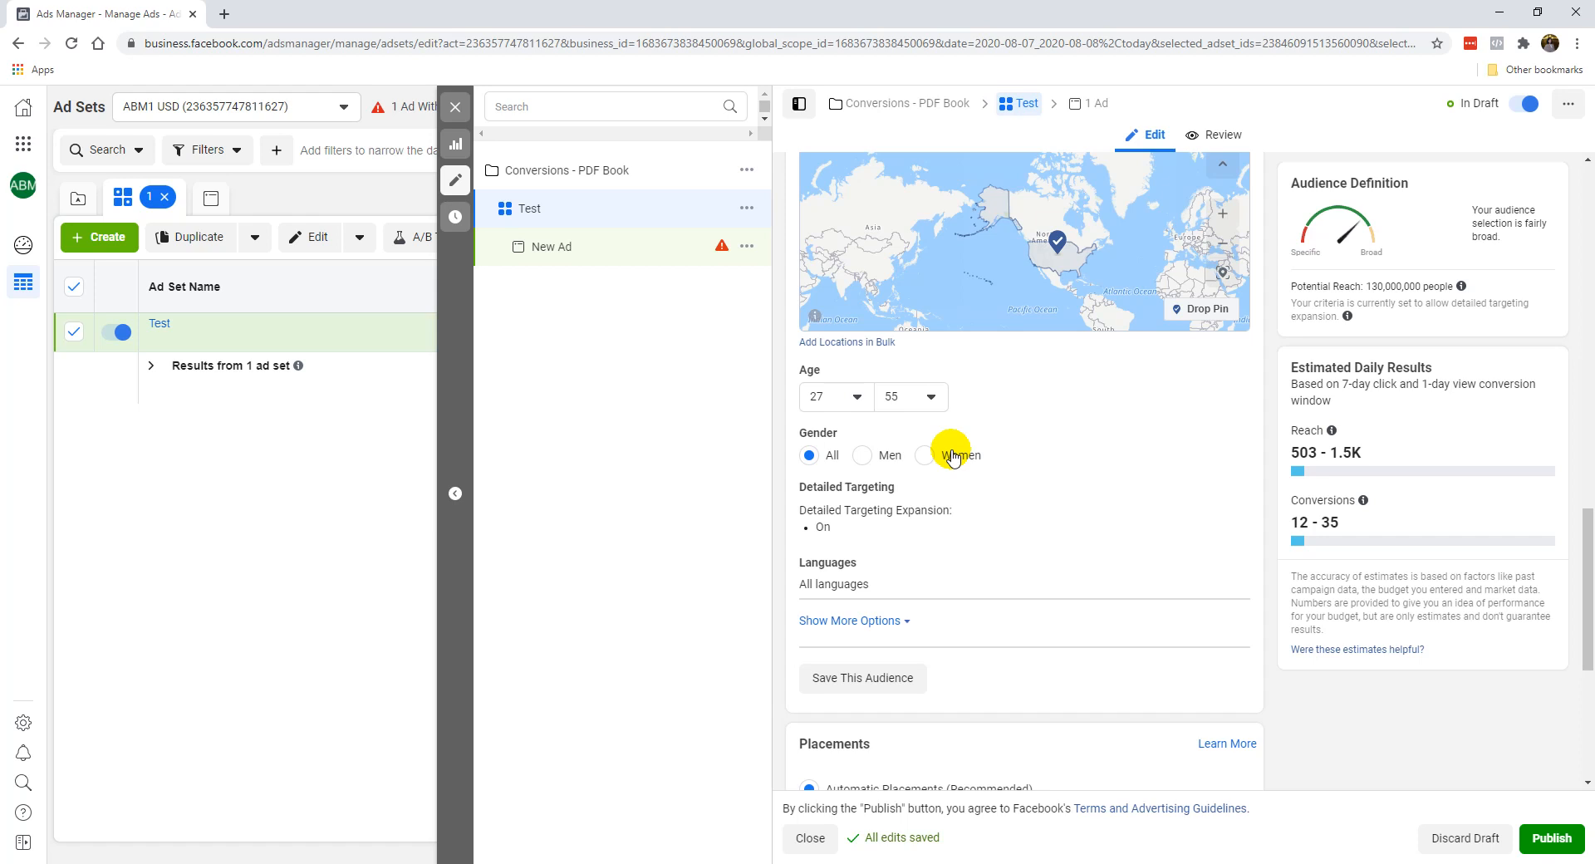
pyautogui.click(921, 456)
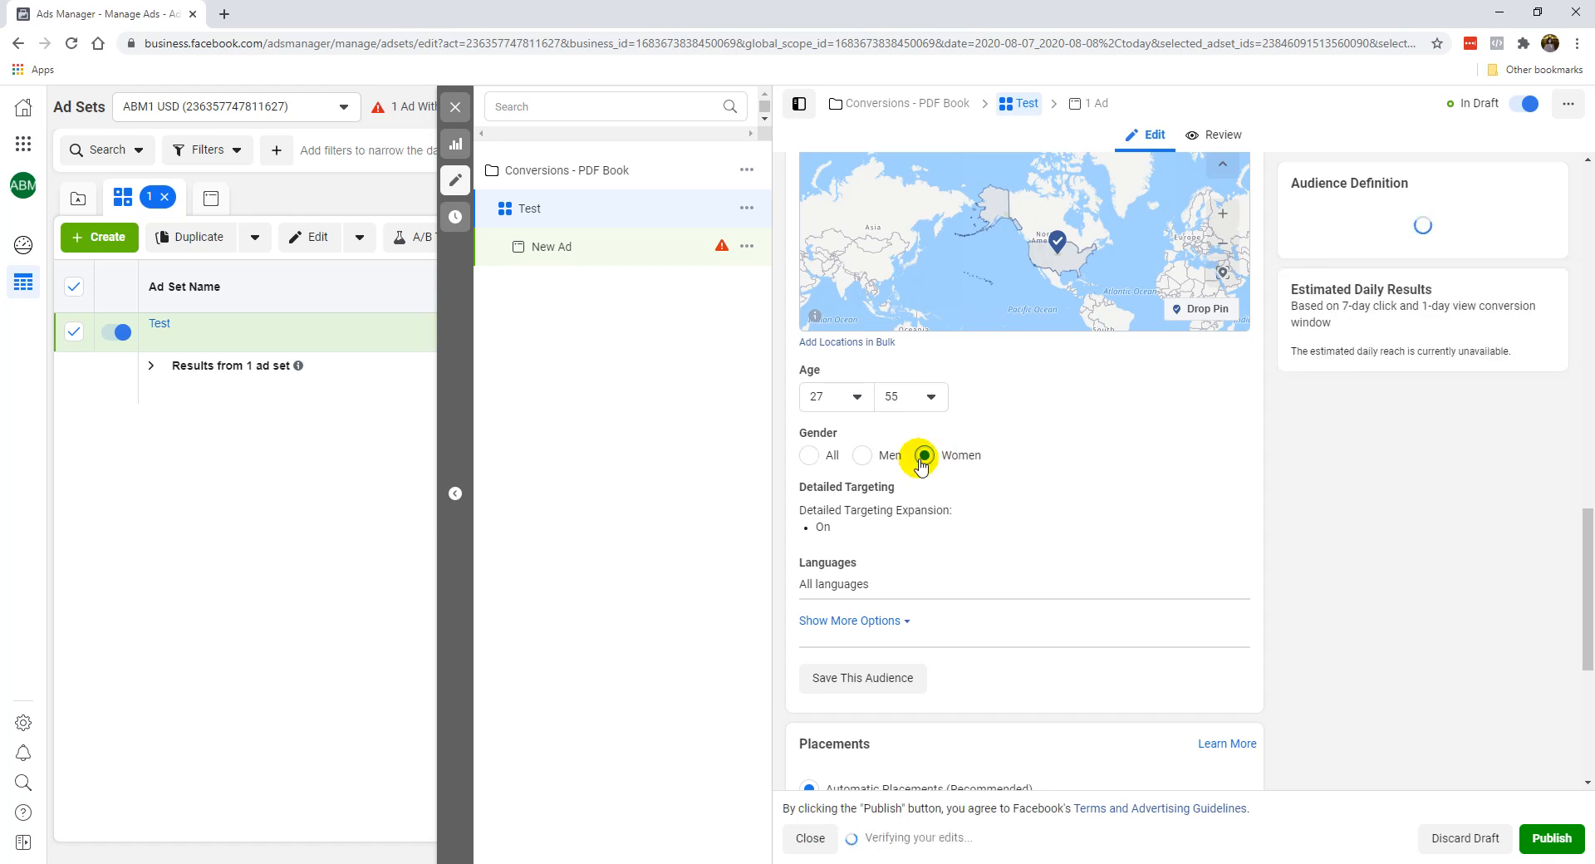
pyautogui.click(809, 455)
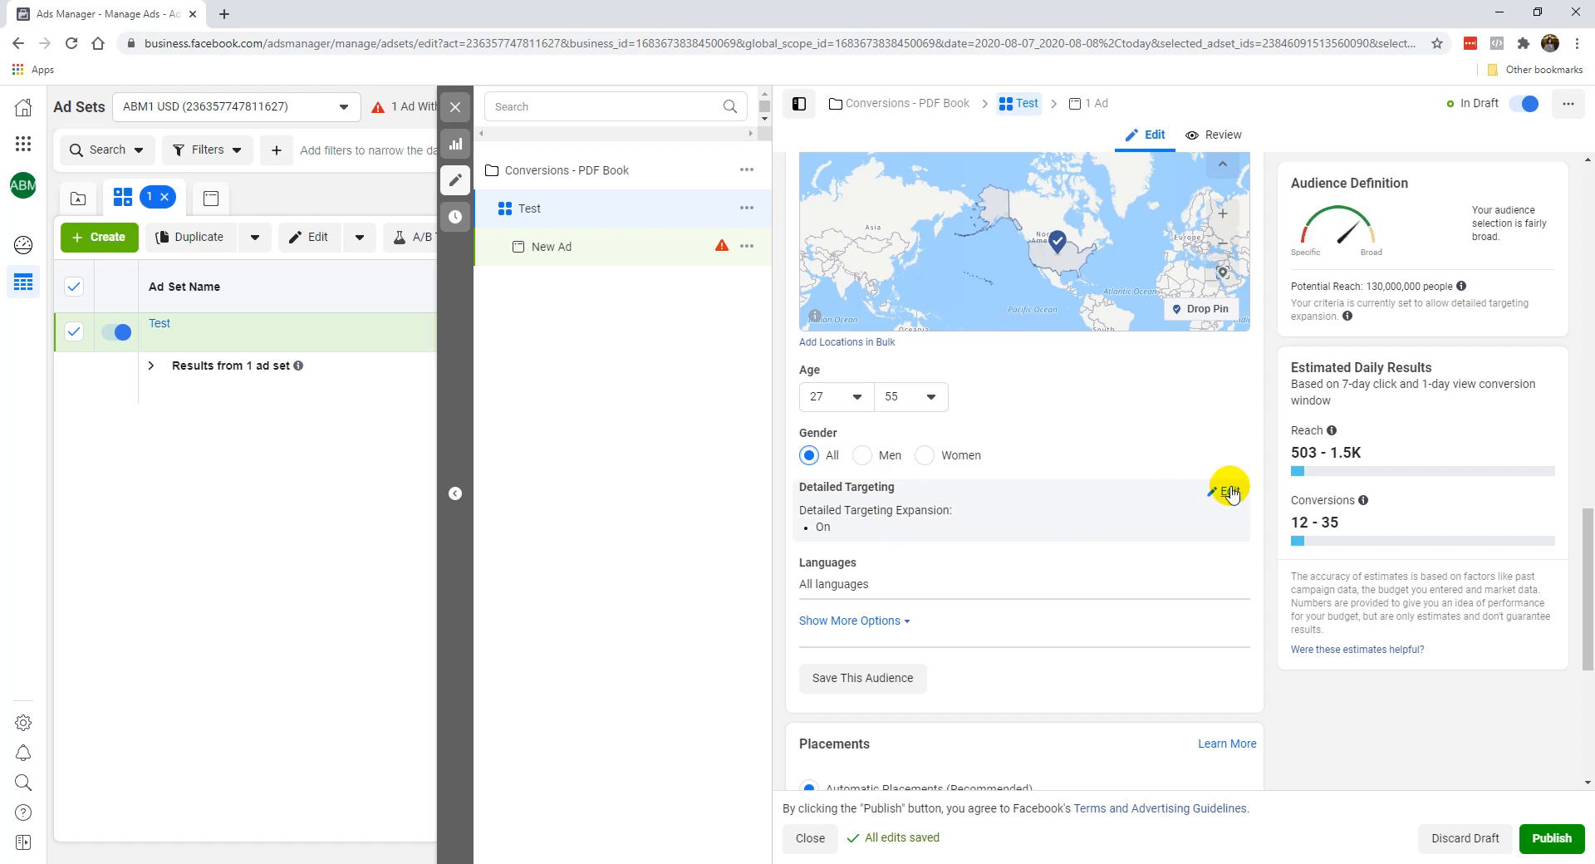
# Open detailed targeting for editing and turn off Detailed Targeting Expansion.
pyautogui.click(1213, 495)
pyautogui.scroll(-2, 976, 487)
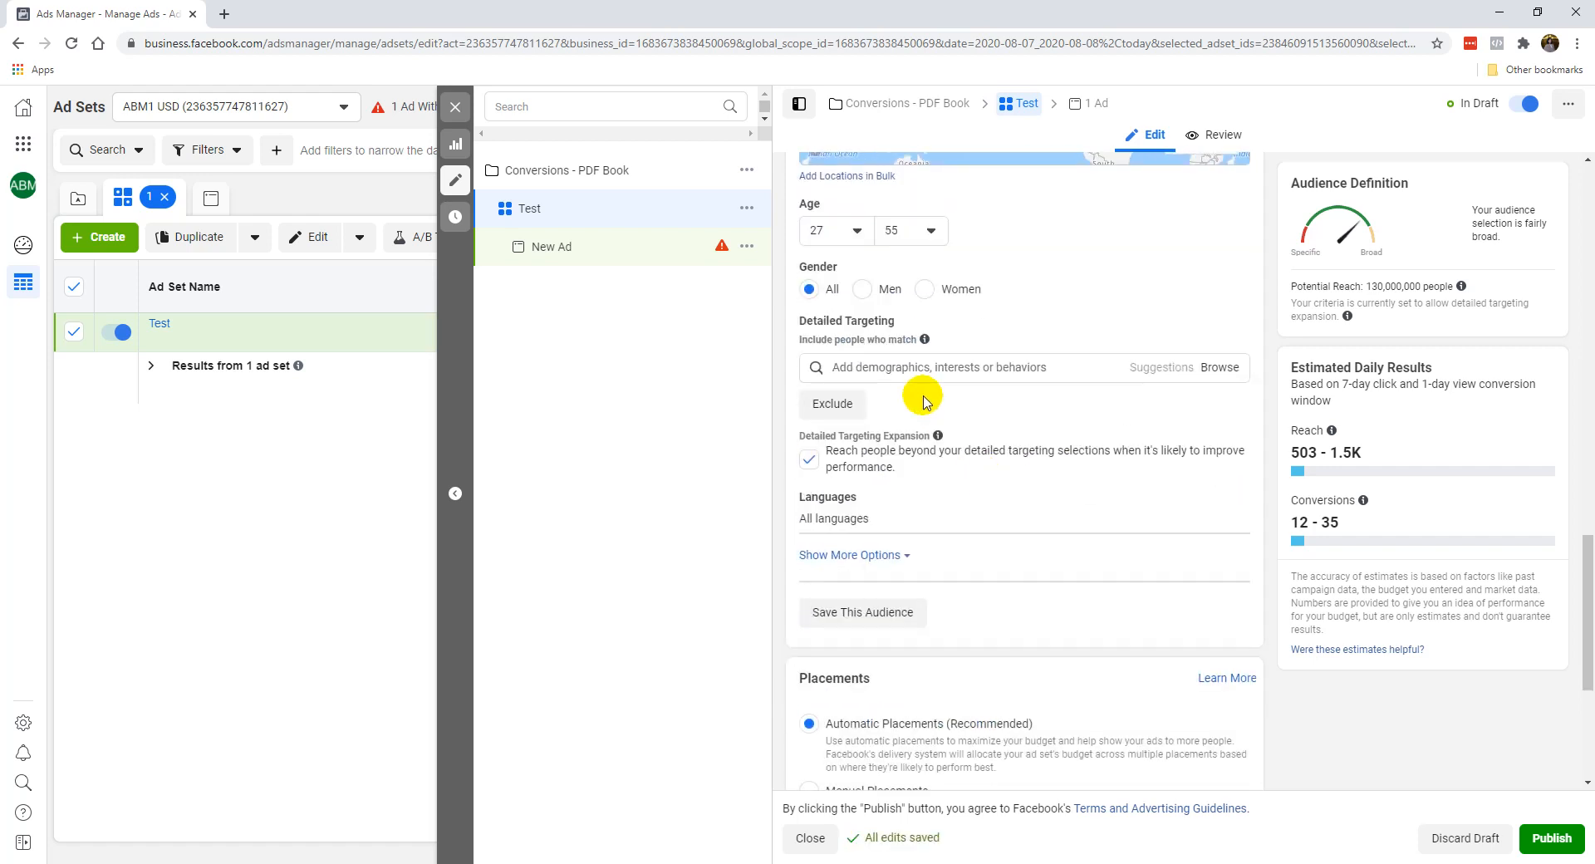
pyautogui.click(808, 458)
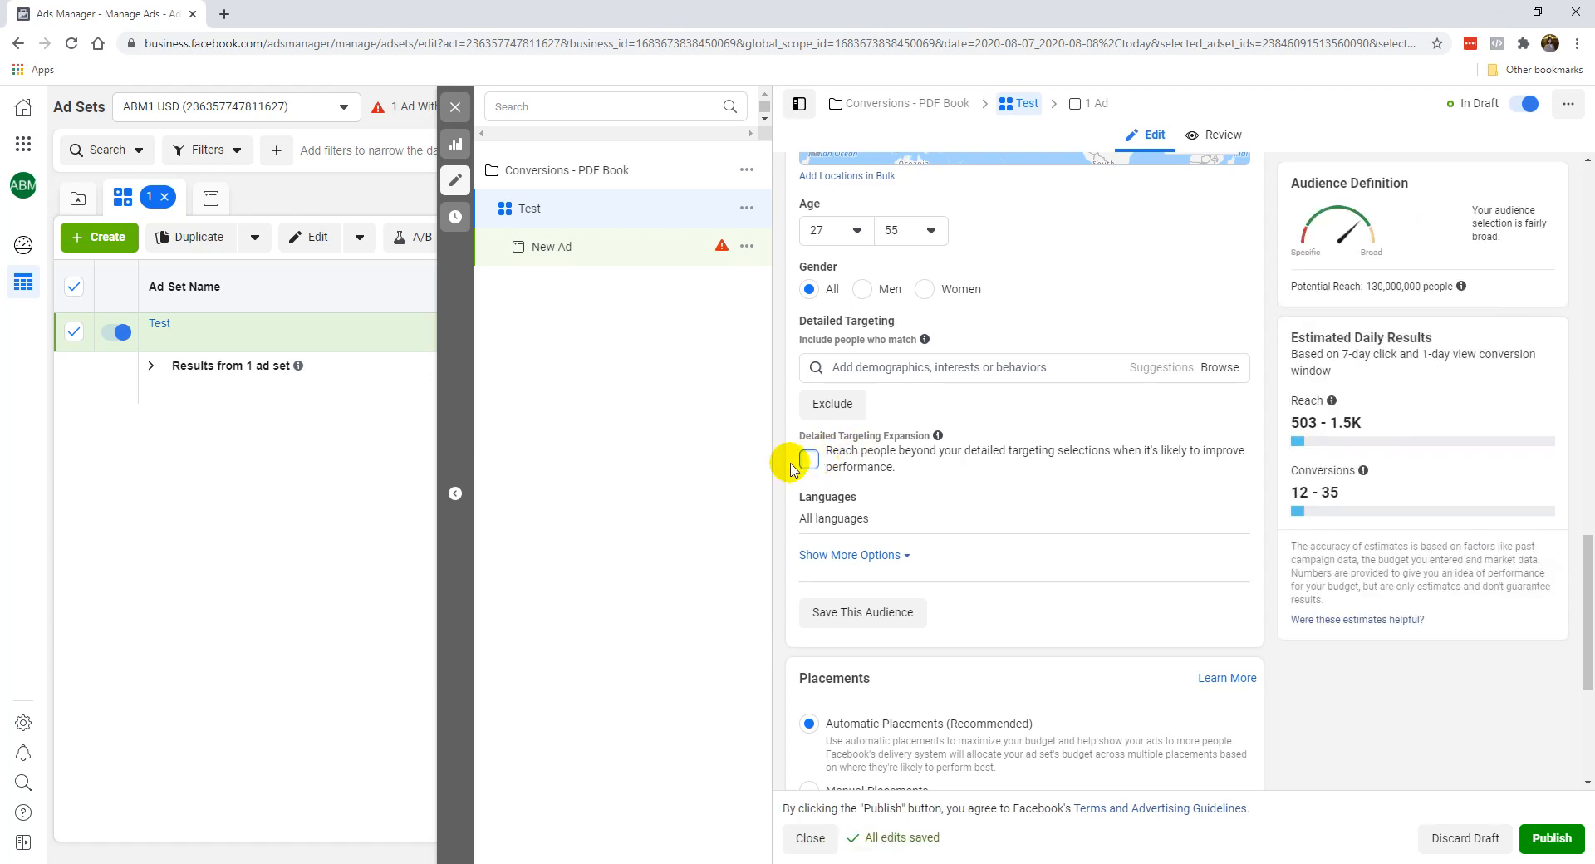
# Open the audience's languages for editing and add English (All).
pyautogui.moveTo(865, 507)
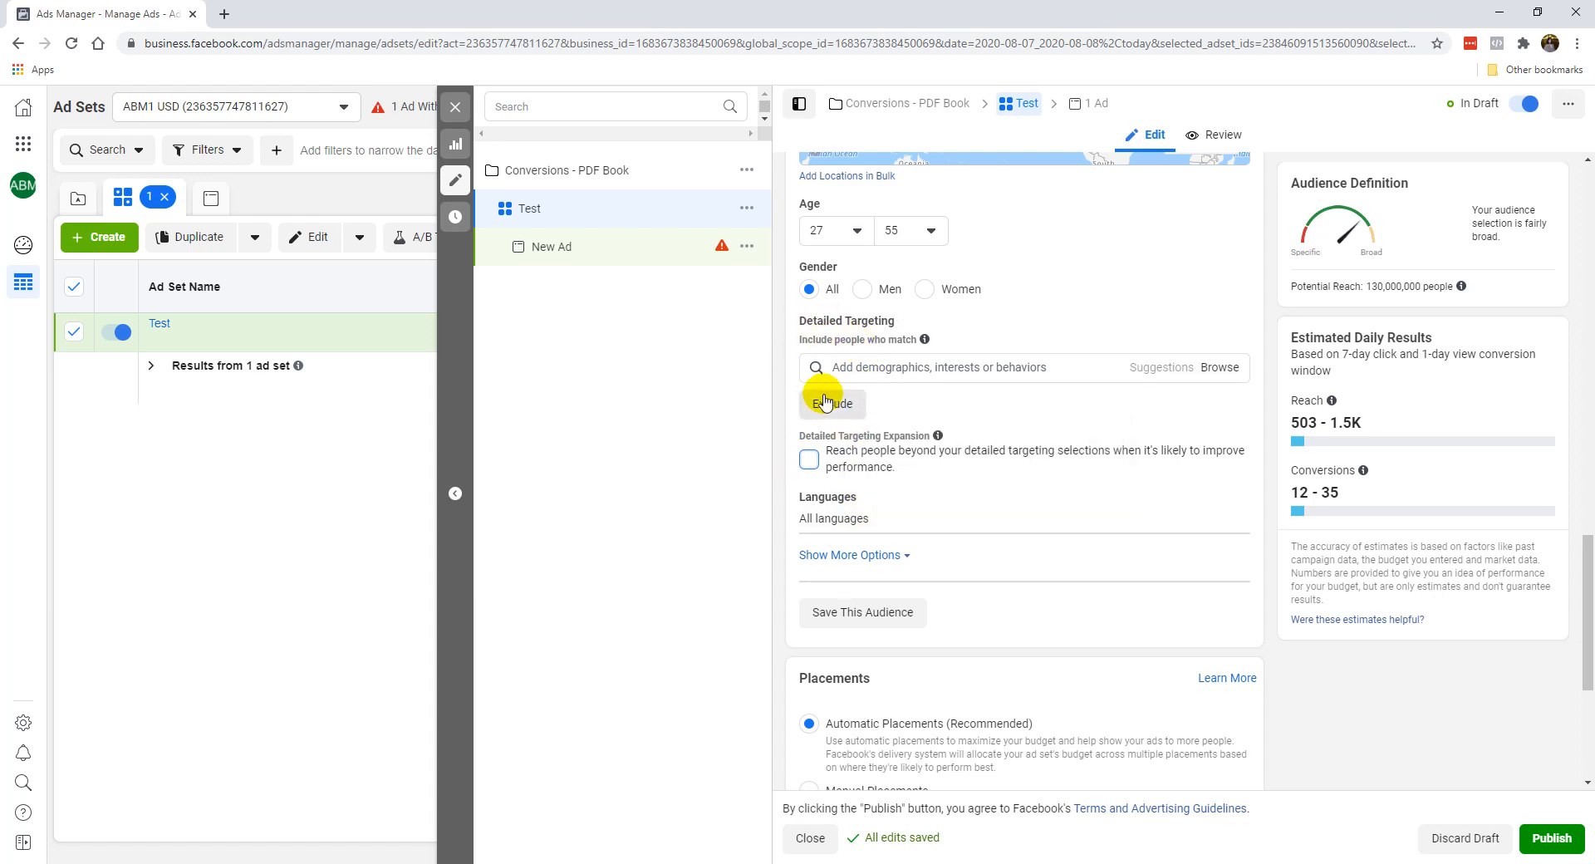
pyautogui.click(1223, 504)
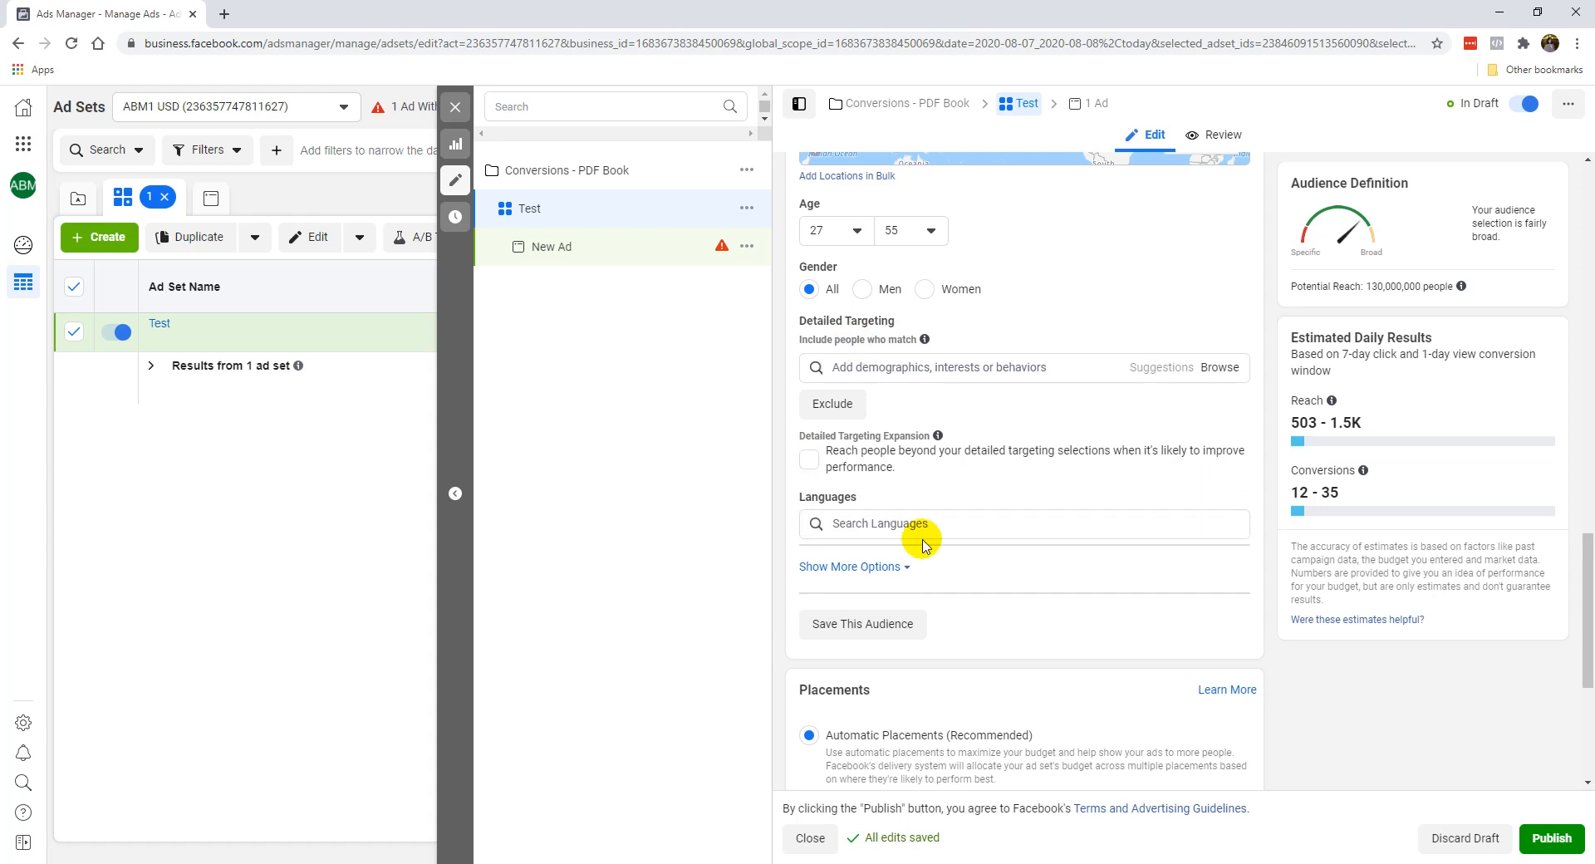
pyautogui.click(897, 527)
pyautogui.write('eng')
pyautogui.click(900, 551)
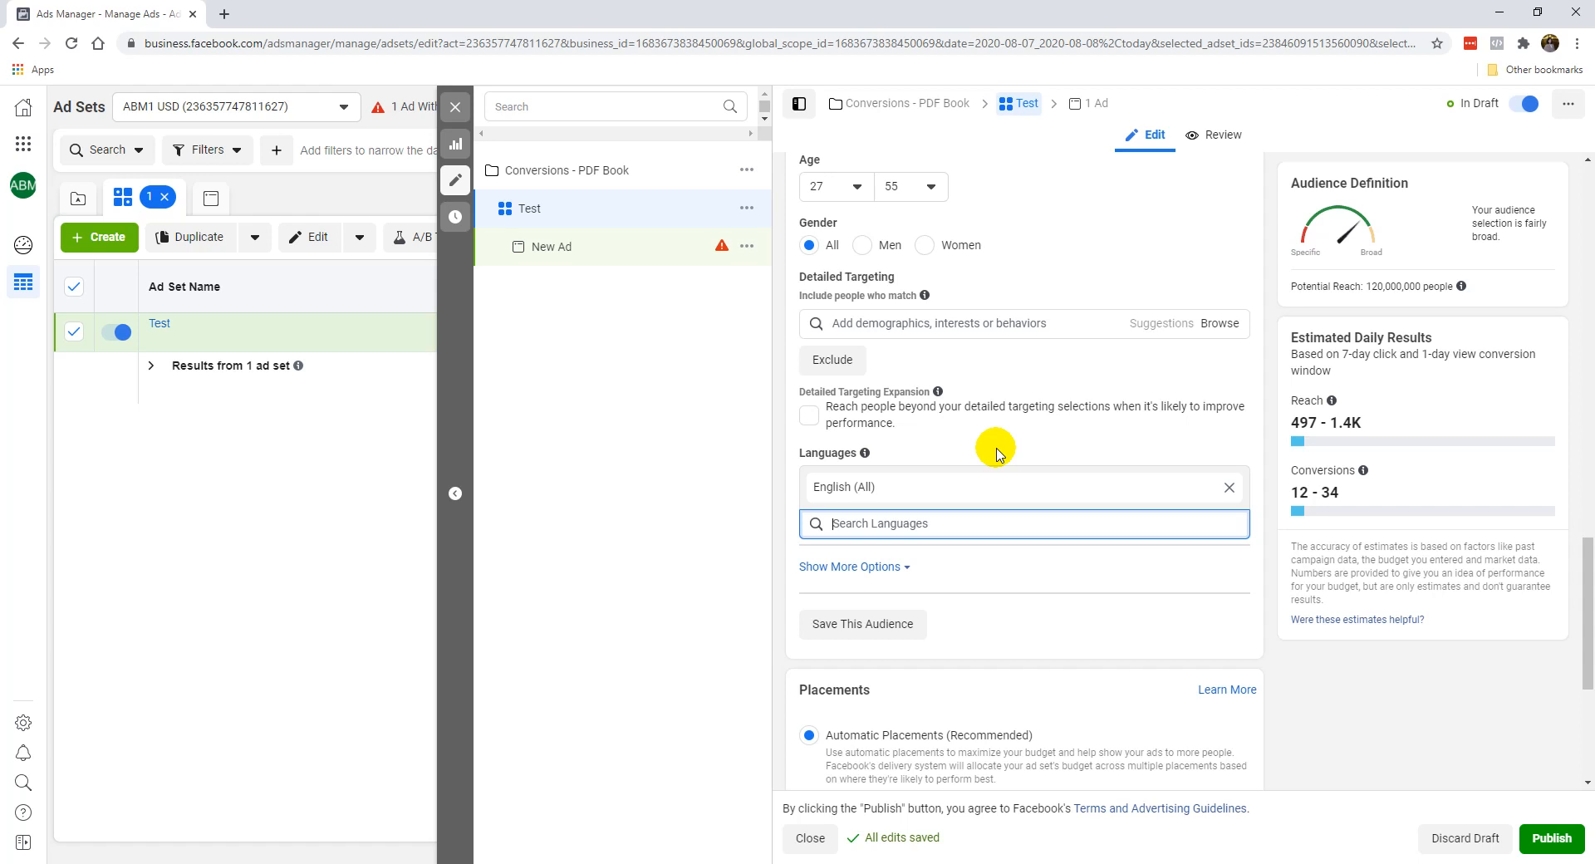
# Expand the additional audience options to view Connections, and collapse them again.
pyautogui.click(878, 563)
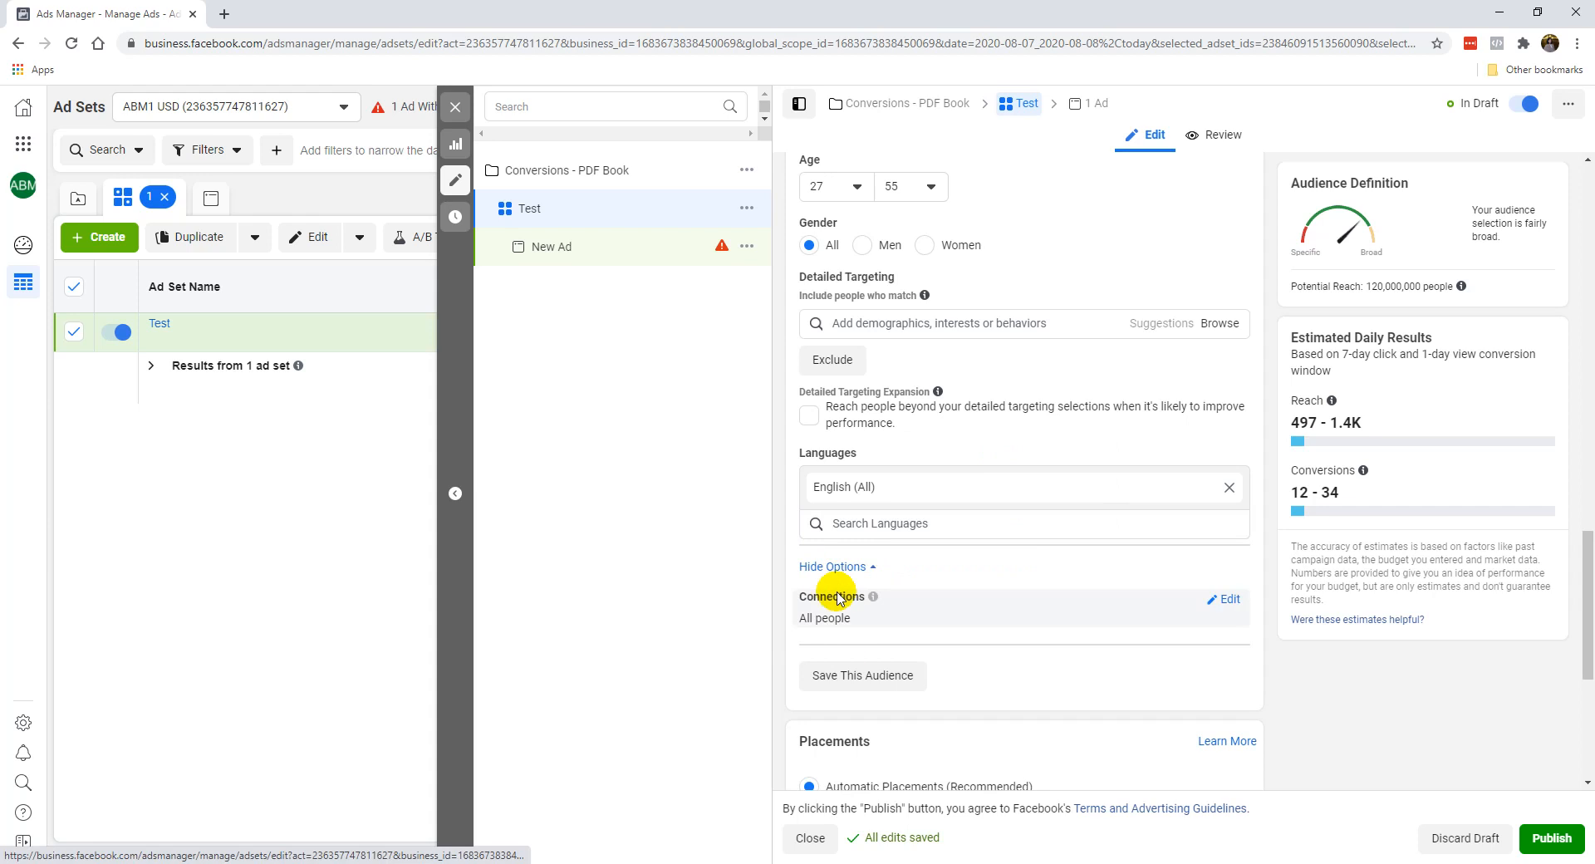
pyautogui.click(831, 566)
pyautogui.scroll(1, 1025, 384)
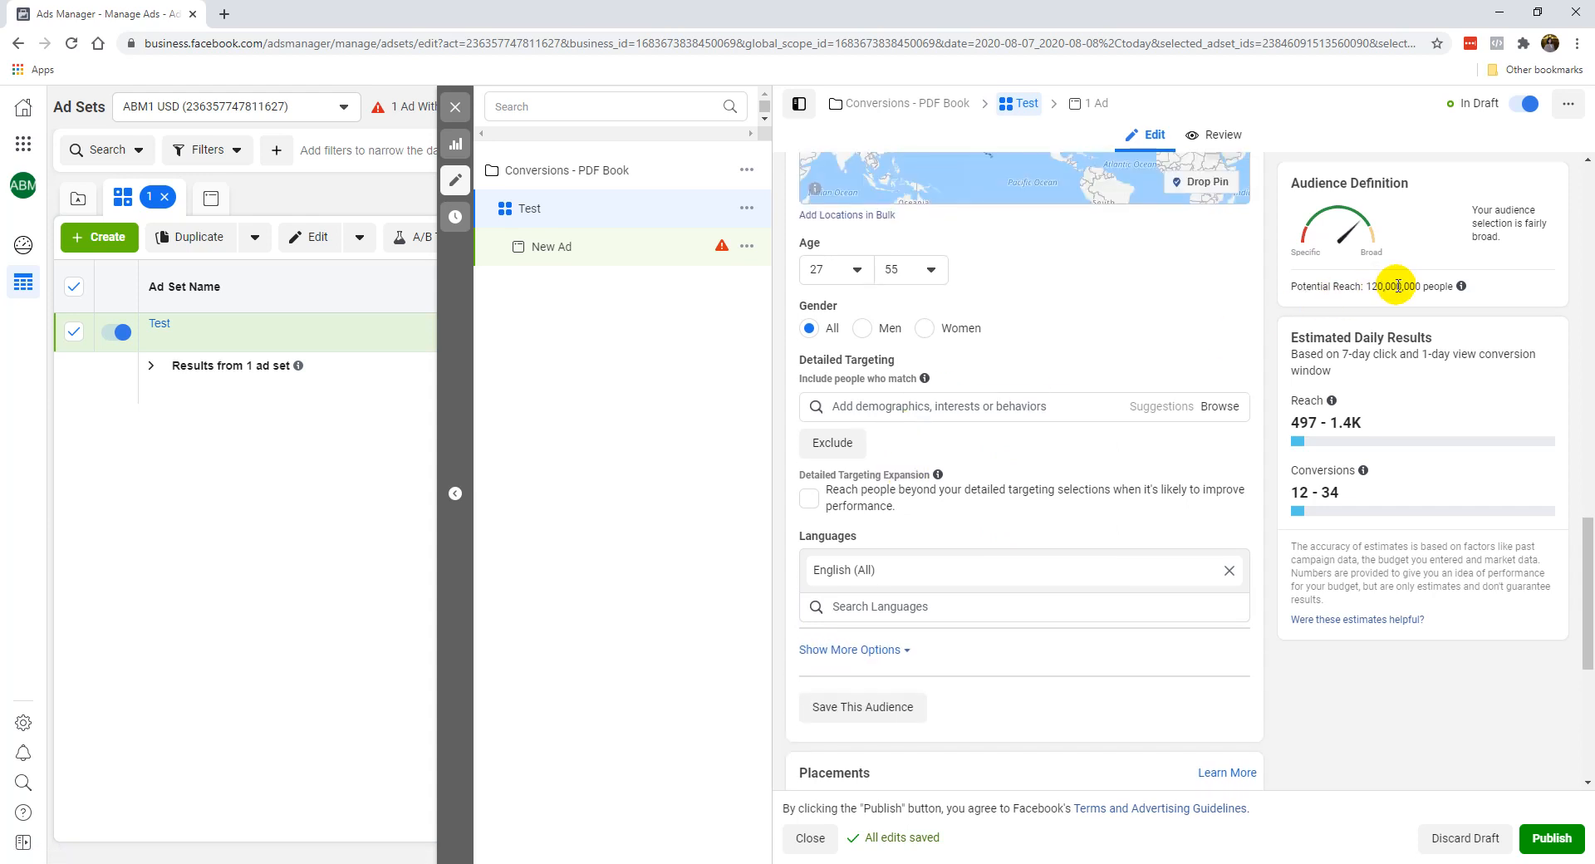
# Search detailed targeting for "digital marketing" and include the Digital marketing interest.
pyautogui.click(988, 399)
pyautogui.scroll(2, 997, 403)
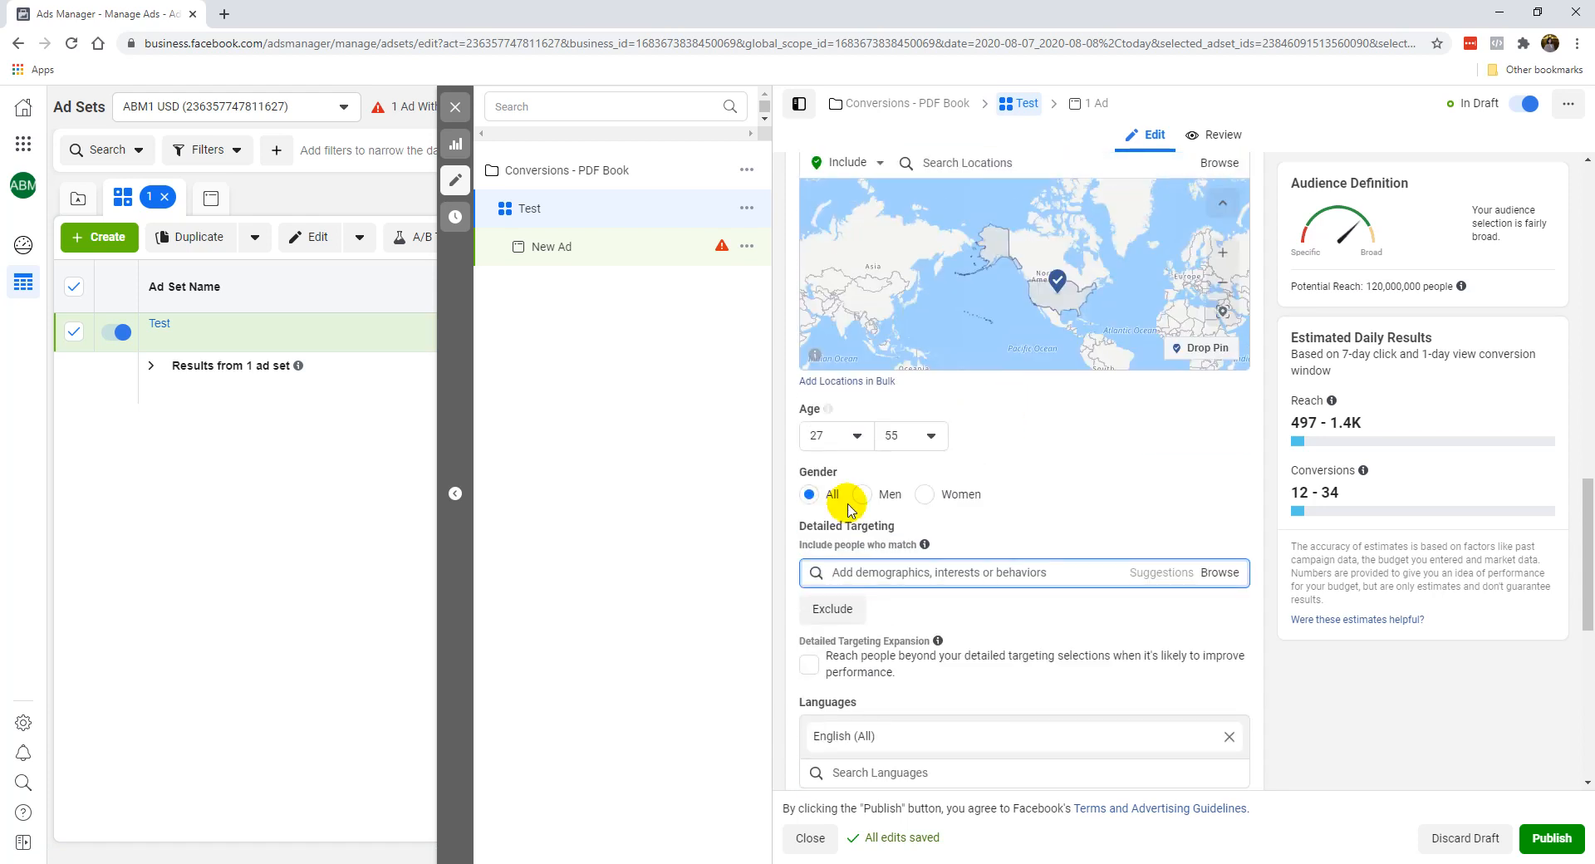
pyautogui.scroll(-1, 839, 531)
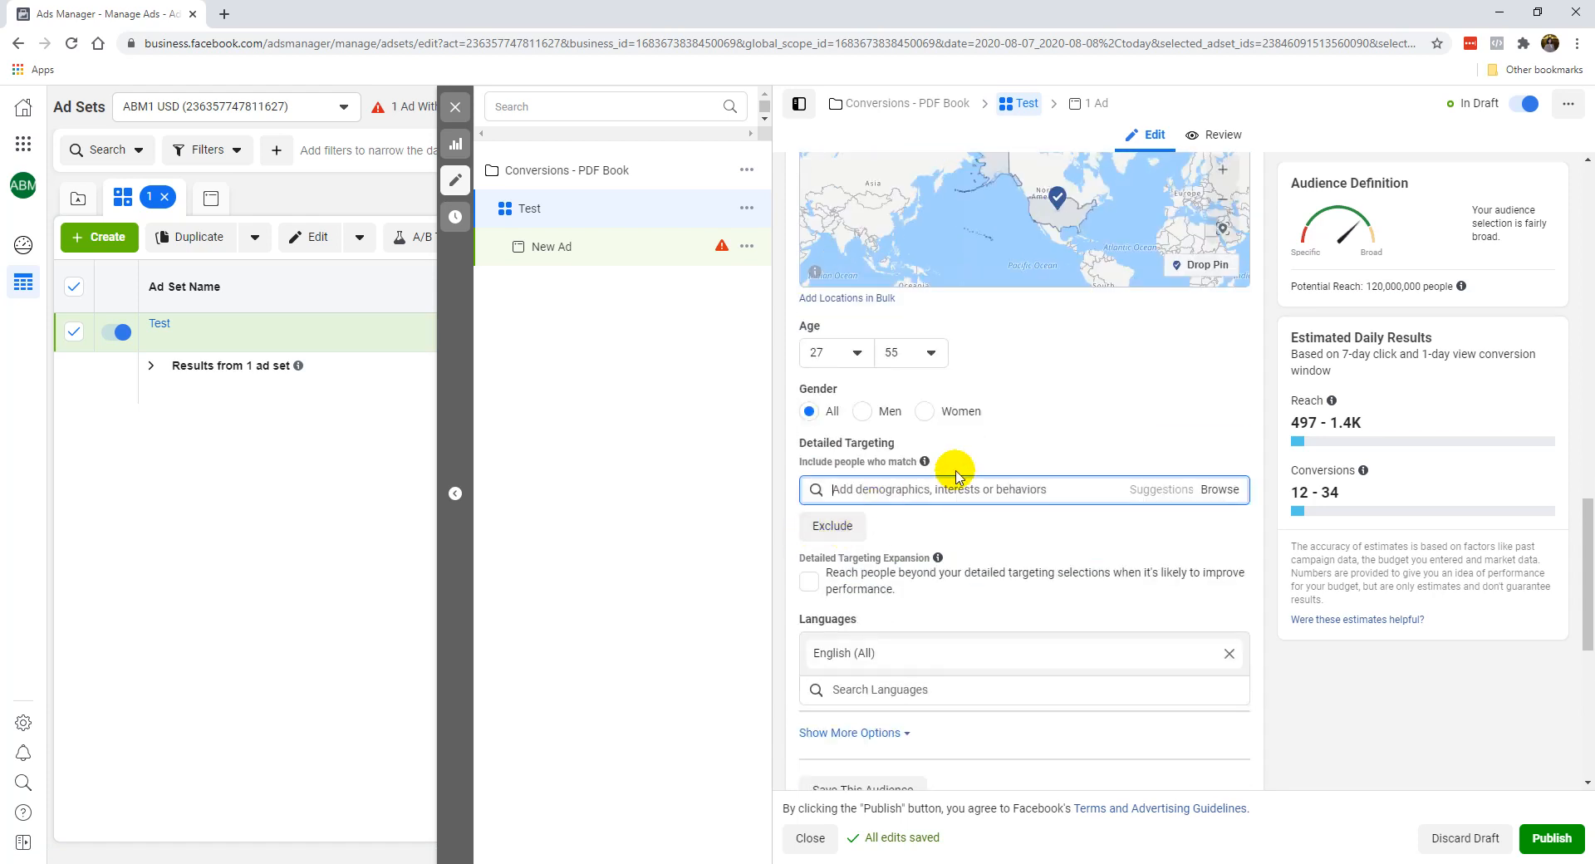
pyautogui.moveTo(927, 468)
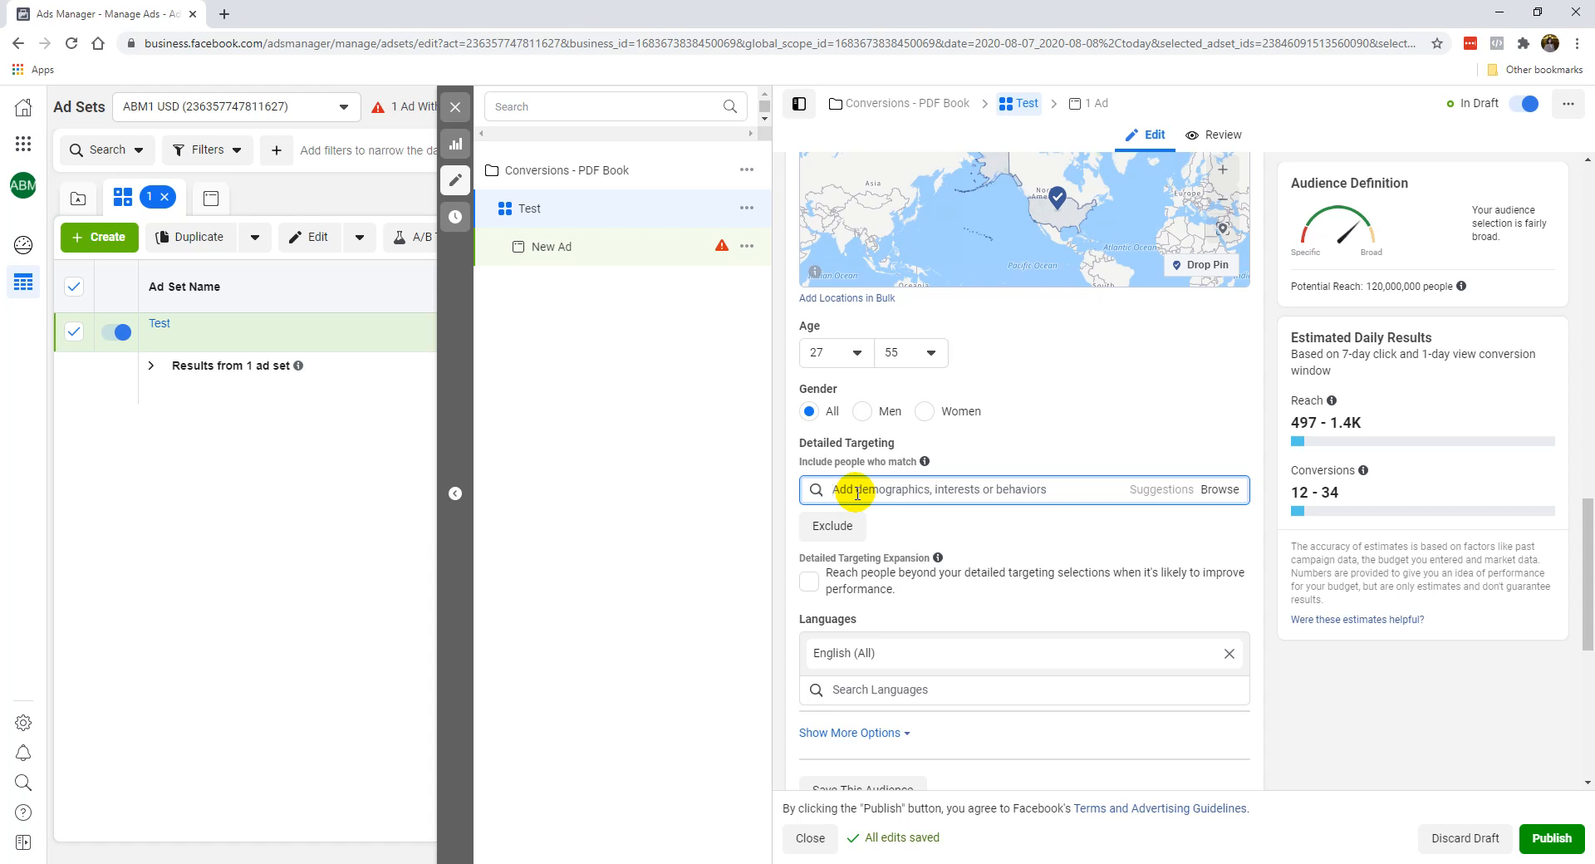
pyautogui.write('digital marketi')
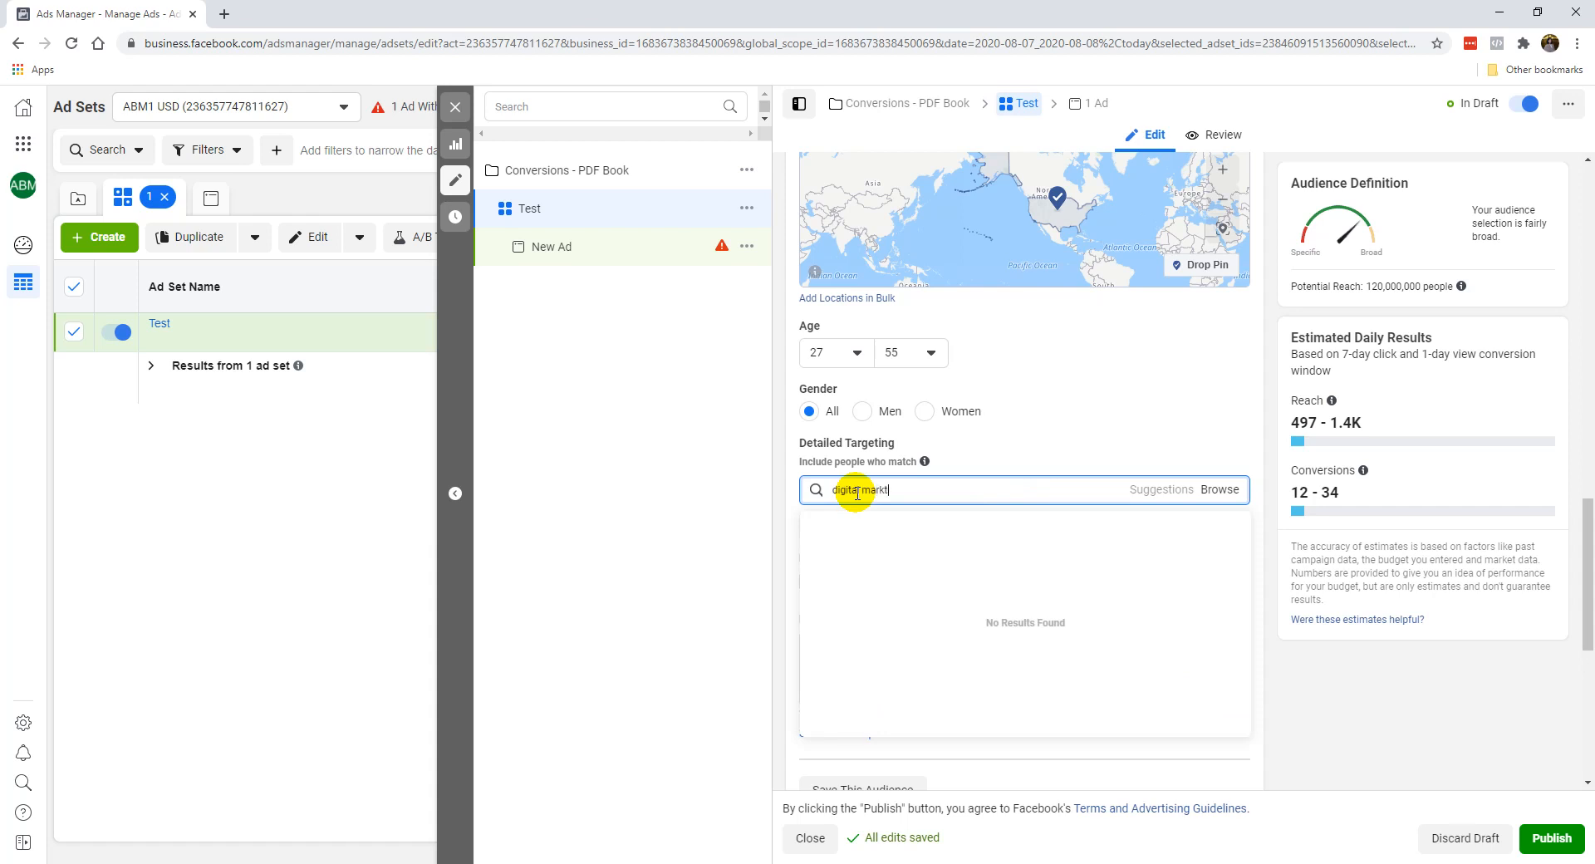
pyautogui.write('ng')
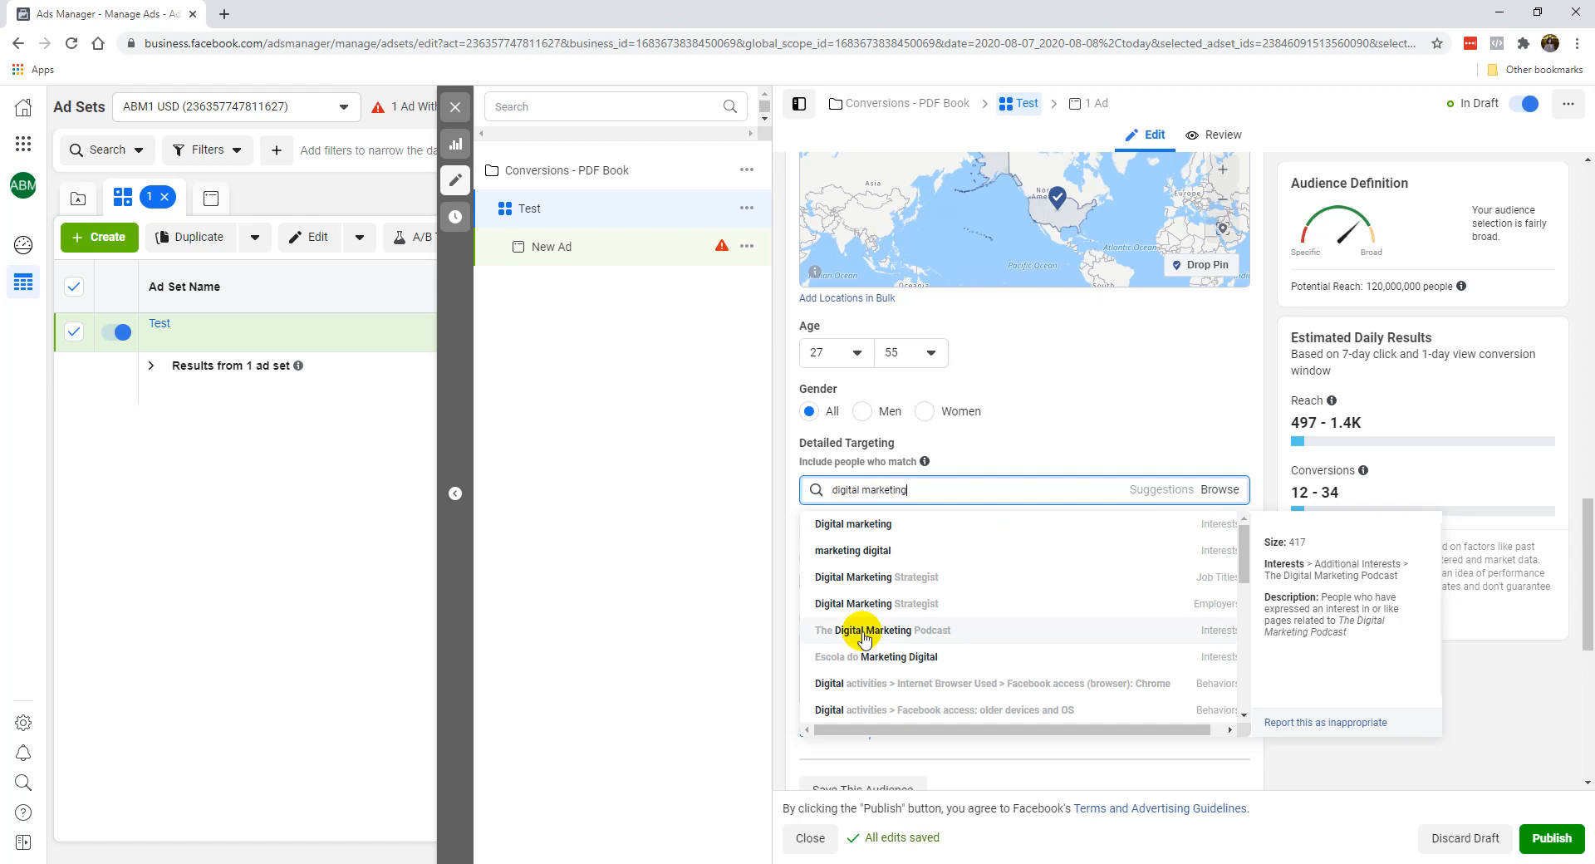
pyautogui.click(884, 530)
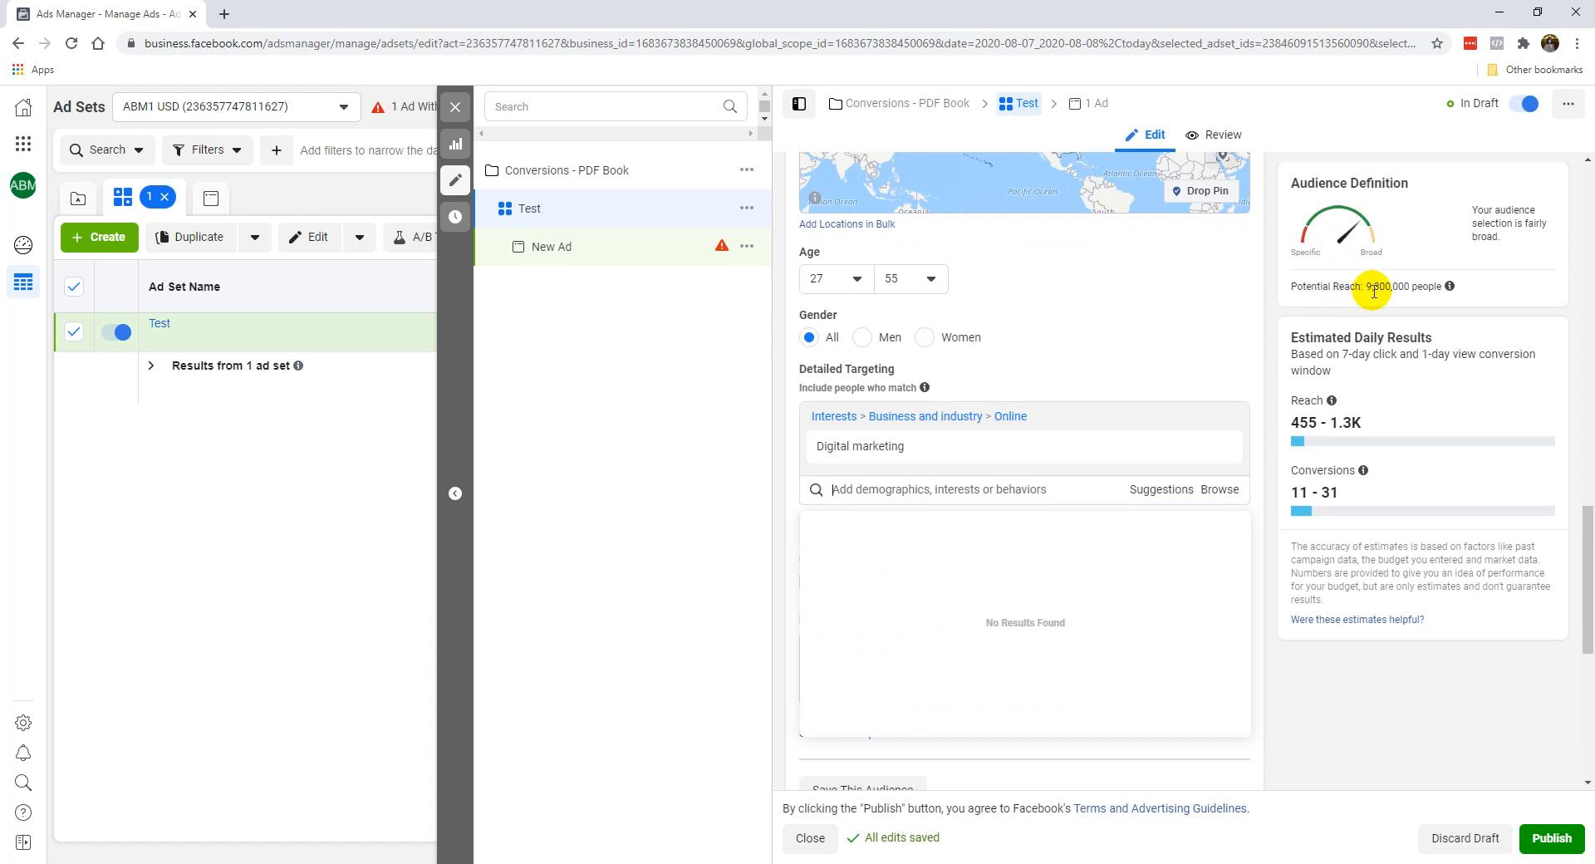
pyautogui.moveTo(1037, 449)
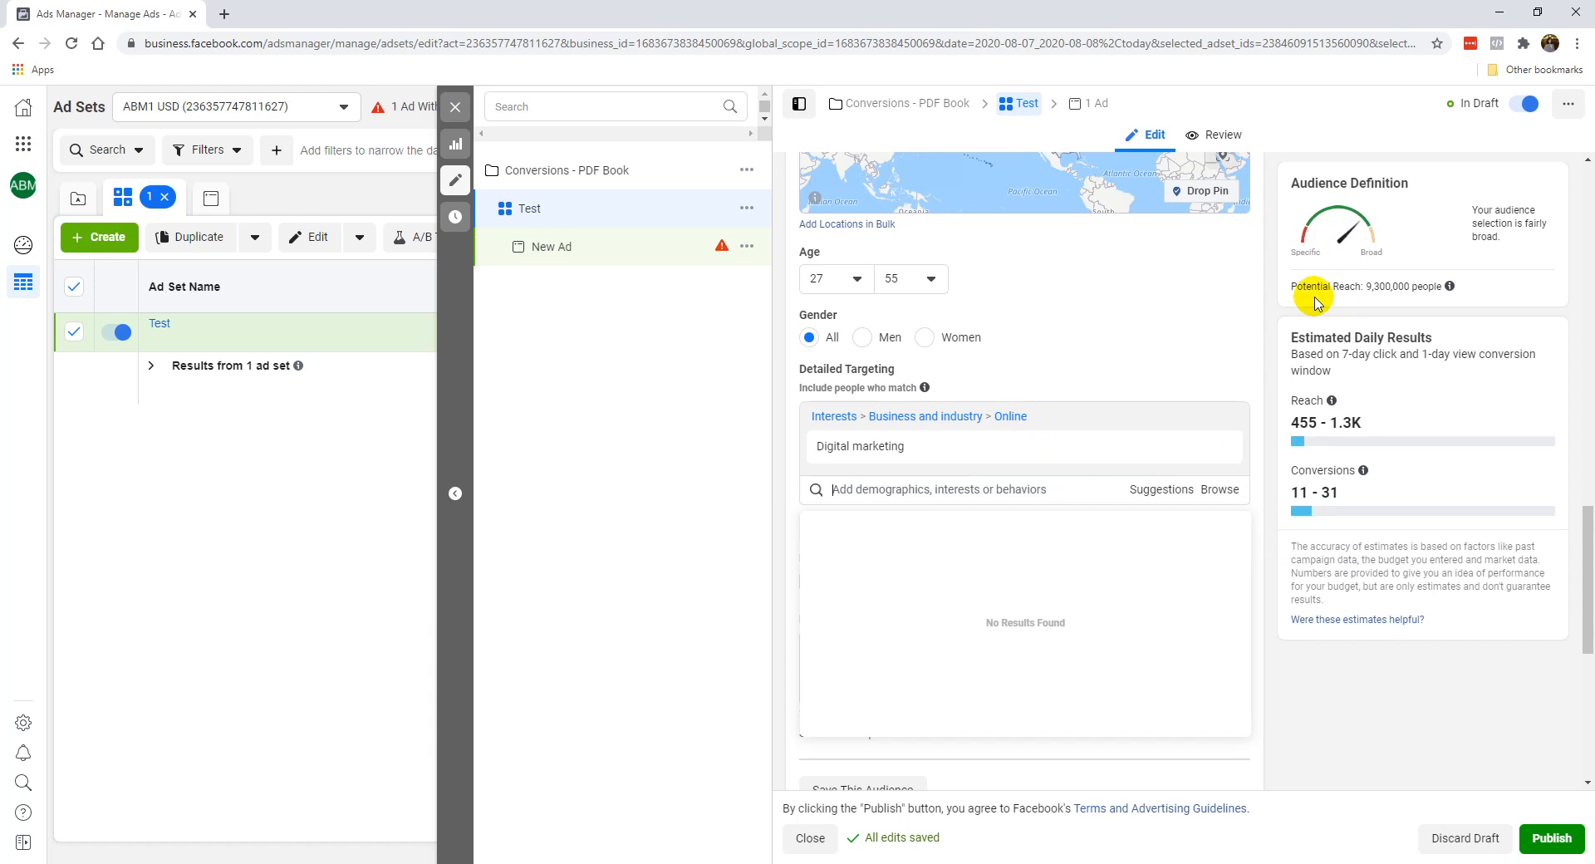
# Add the suggested Social media marketing interest to detailed targeting and remove Digital marketing.
pyautogui.click(1158, 495)
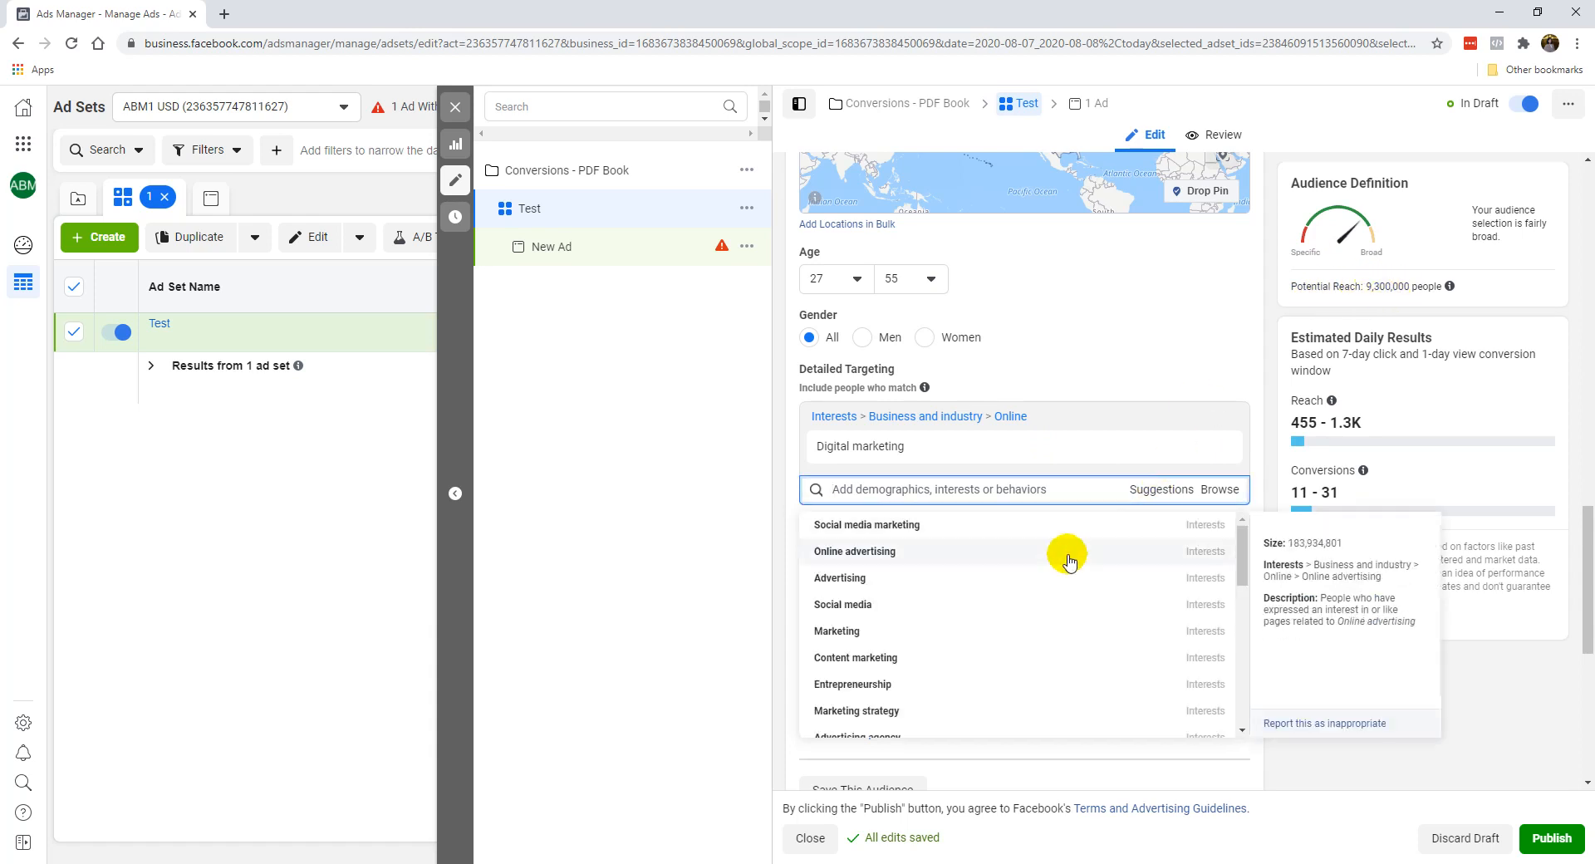
pyautogui.click(916, 529)
pyautogui.click(1176, 326)
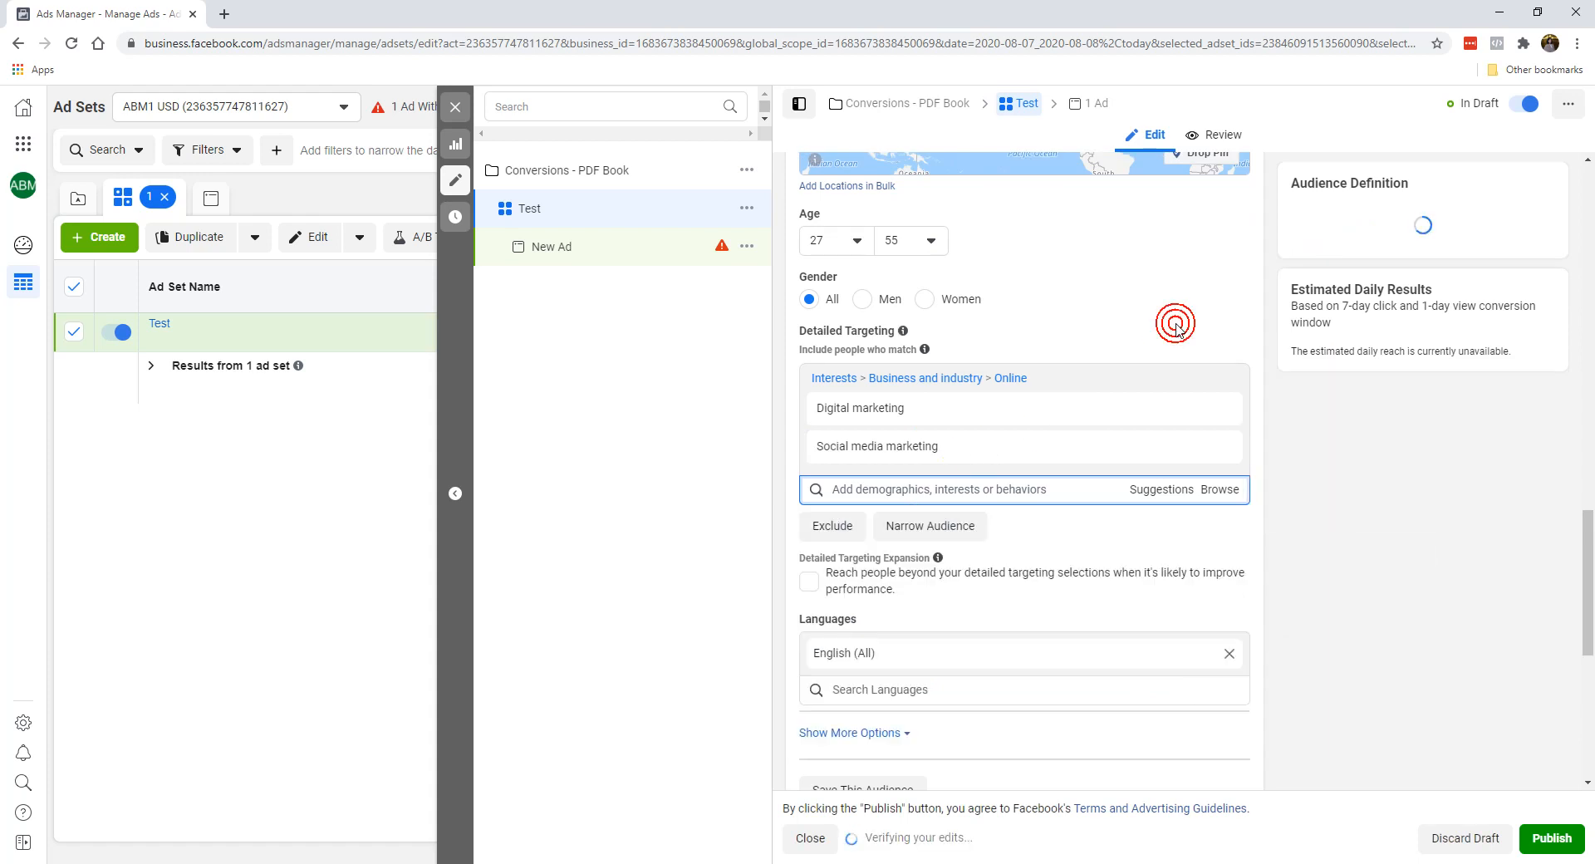
pyautogui.click(1219, 410)
pyautogui.moveTo(1020, 419)
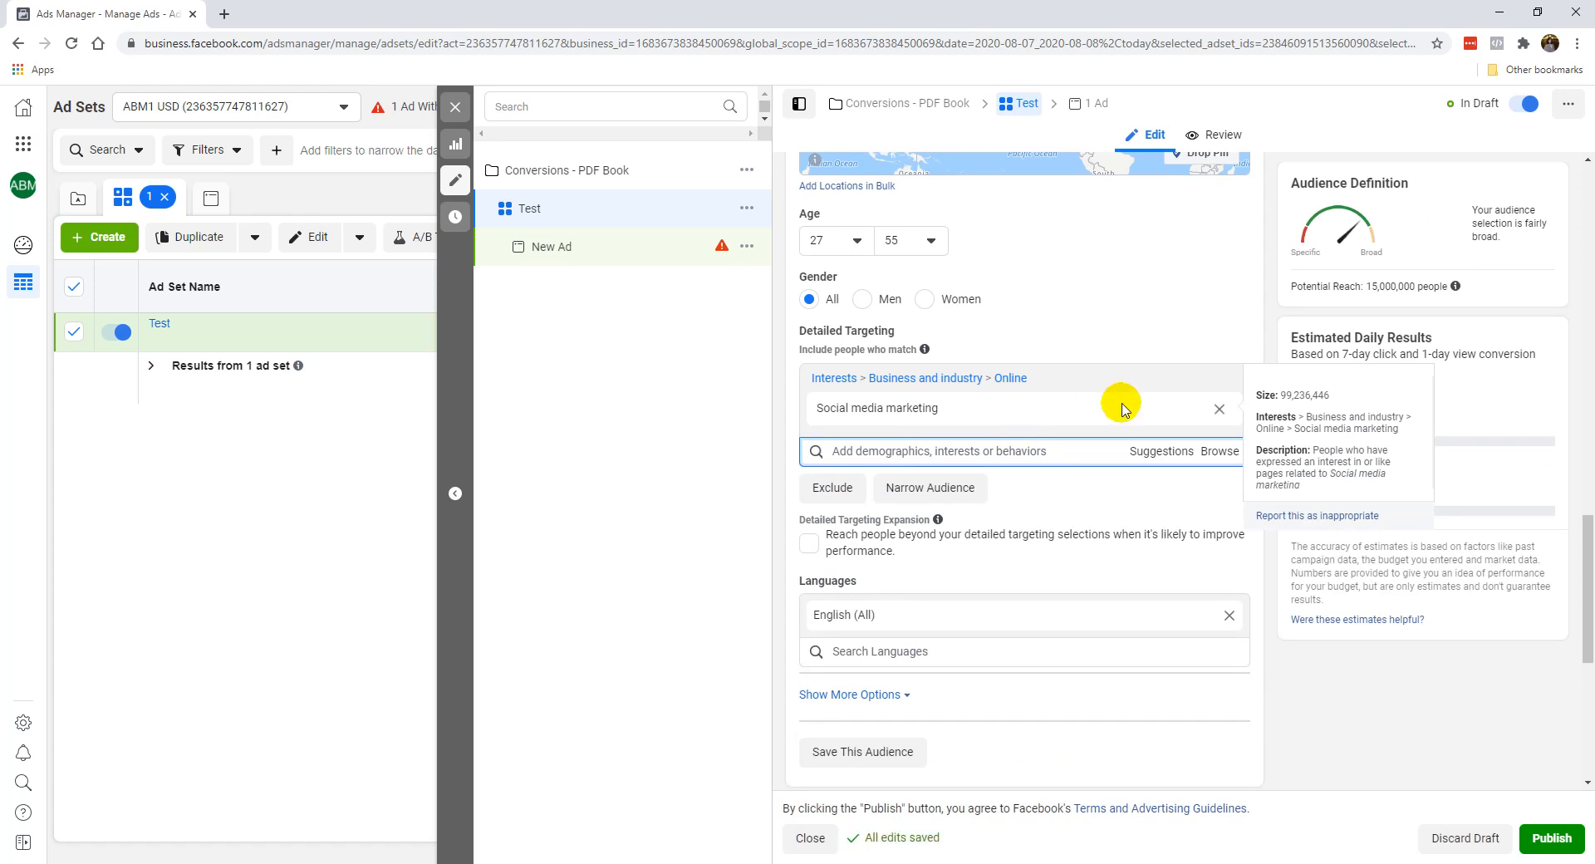
pyautogui.click(1009, 450)
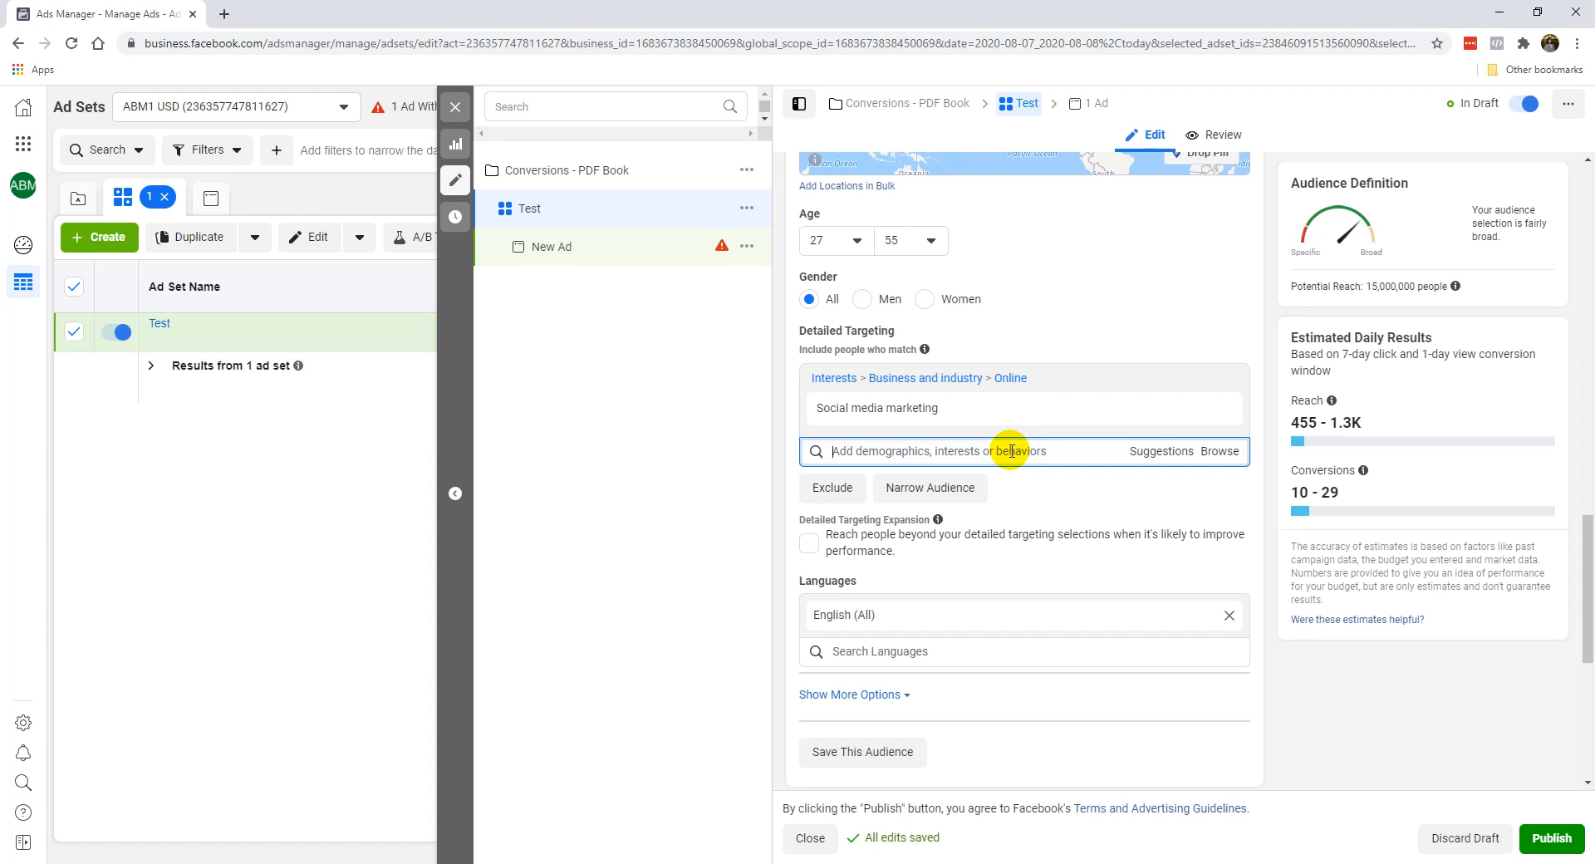
# Change the audience location from the United States to California.
pyautogui.scroll(5, 1072, 316)
pyautogui.click(1035, 225)
pyautogui.write('california')
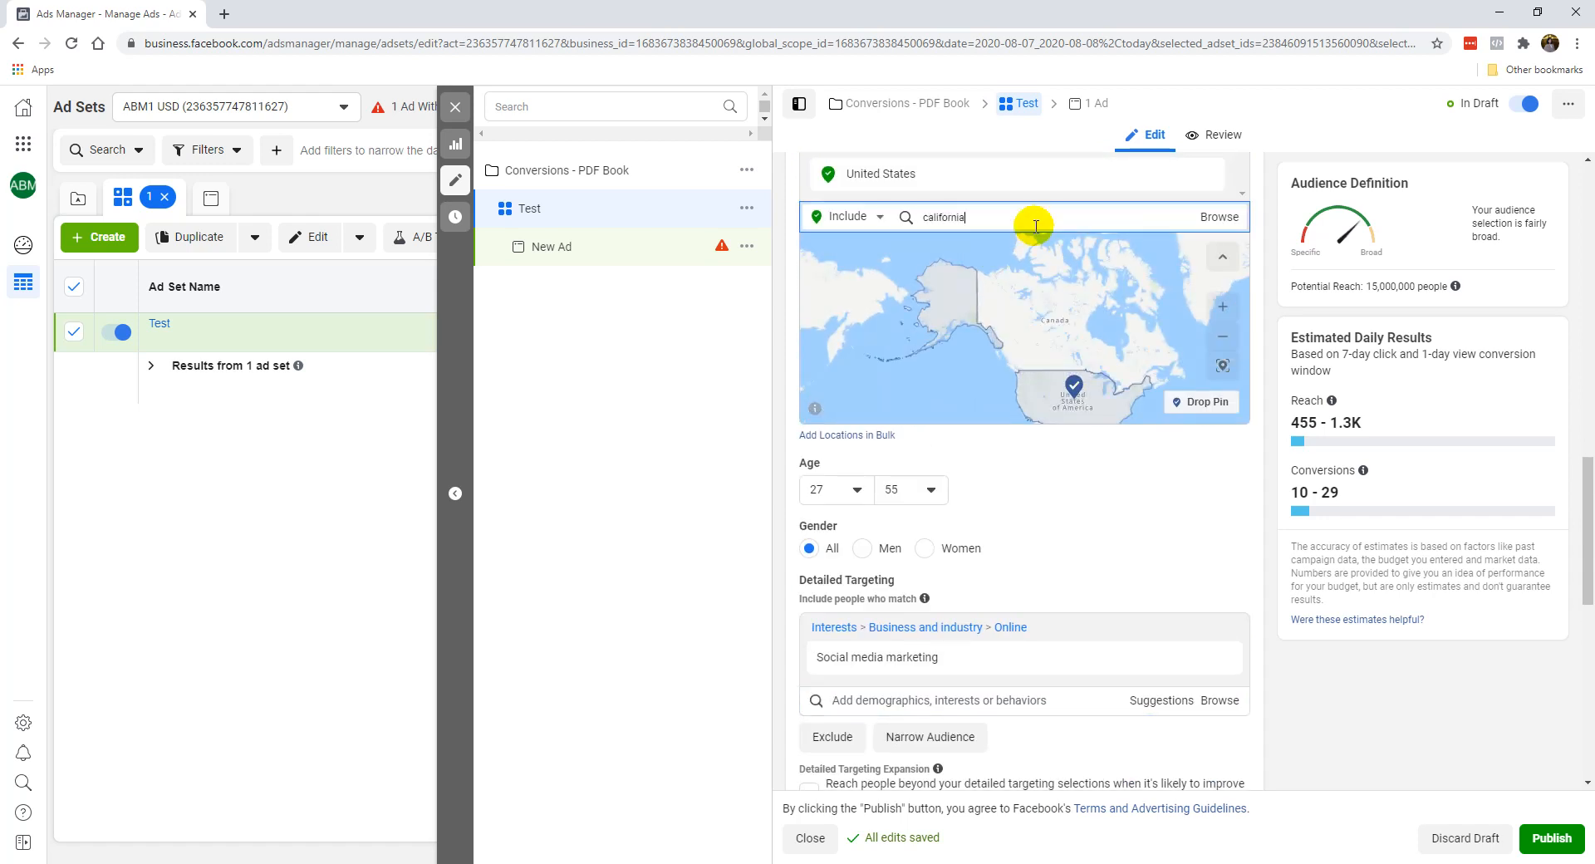
pyautogui.click(1030, 247)
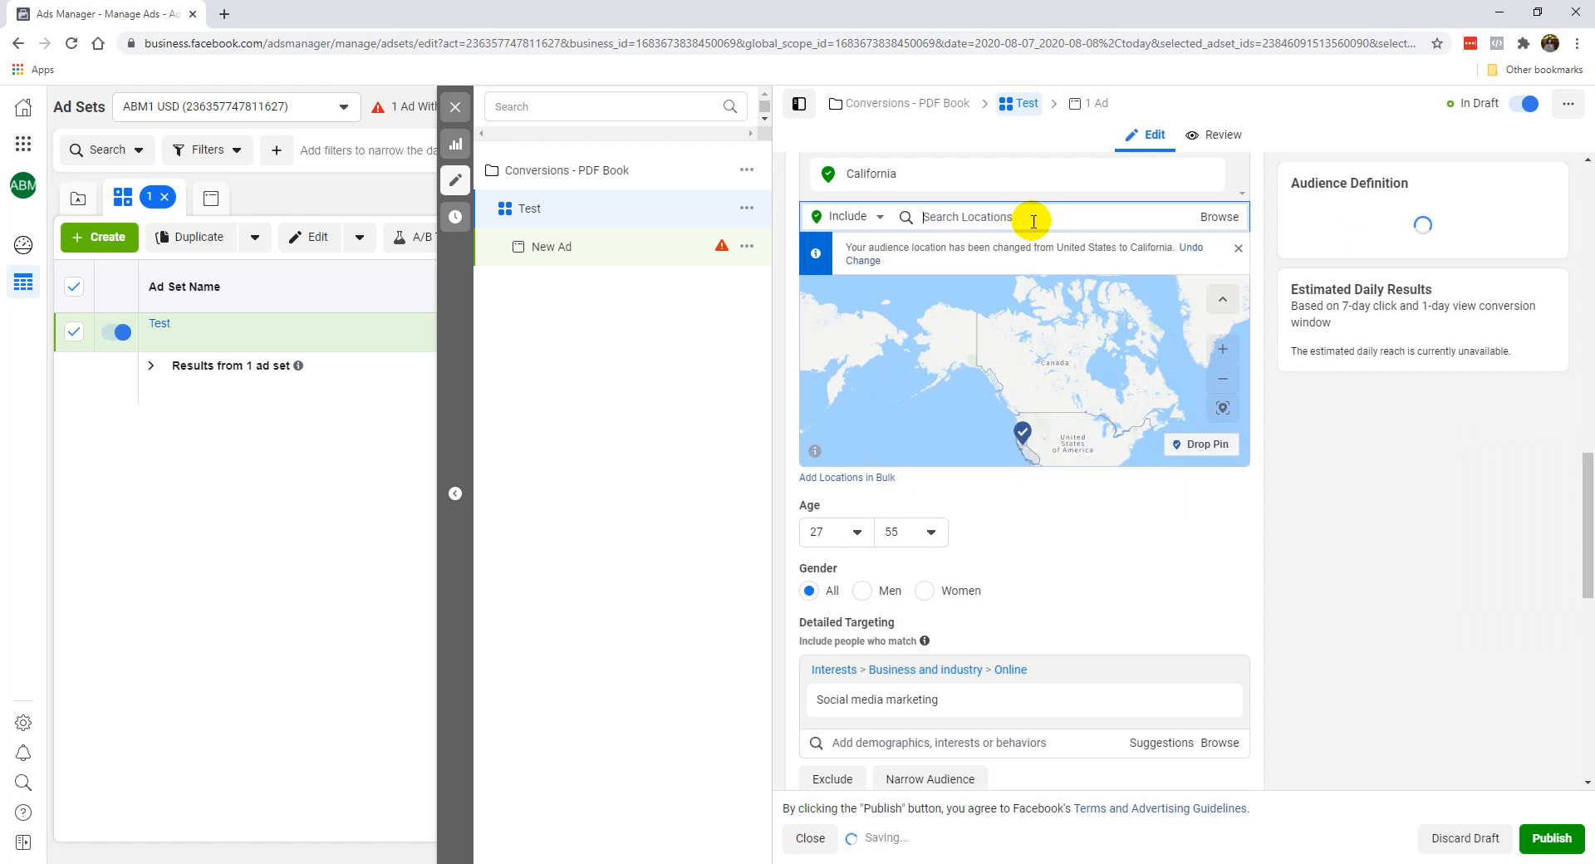
pyautogui.scroll(-1, 1079, 560)
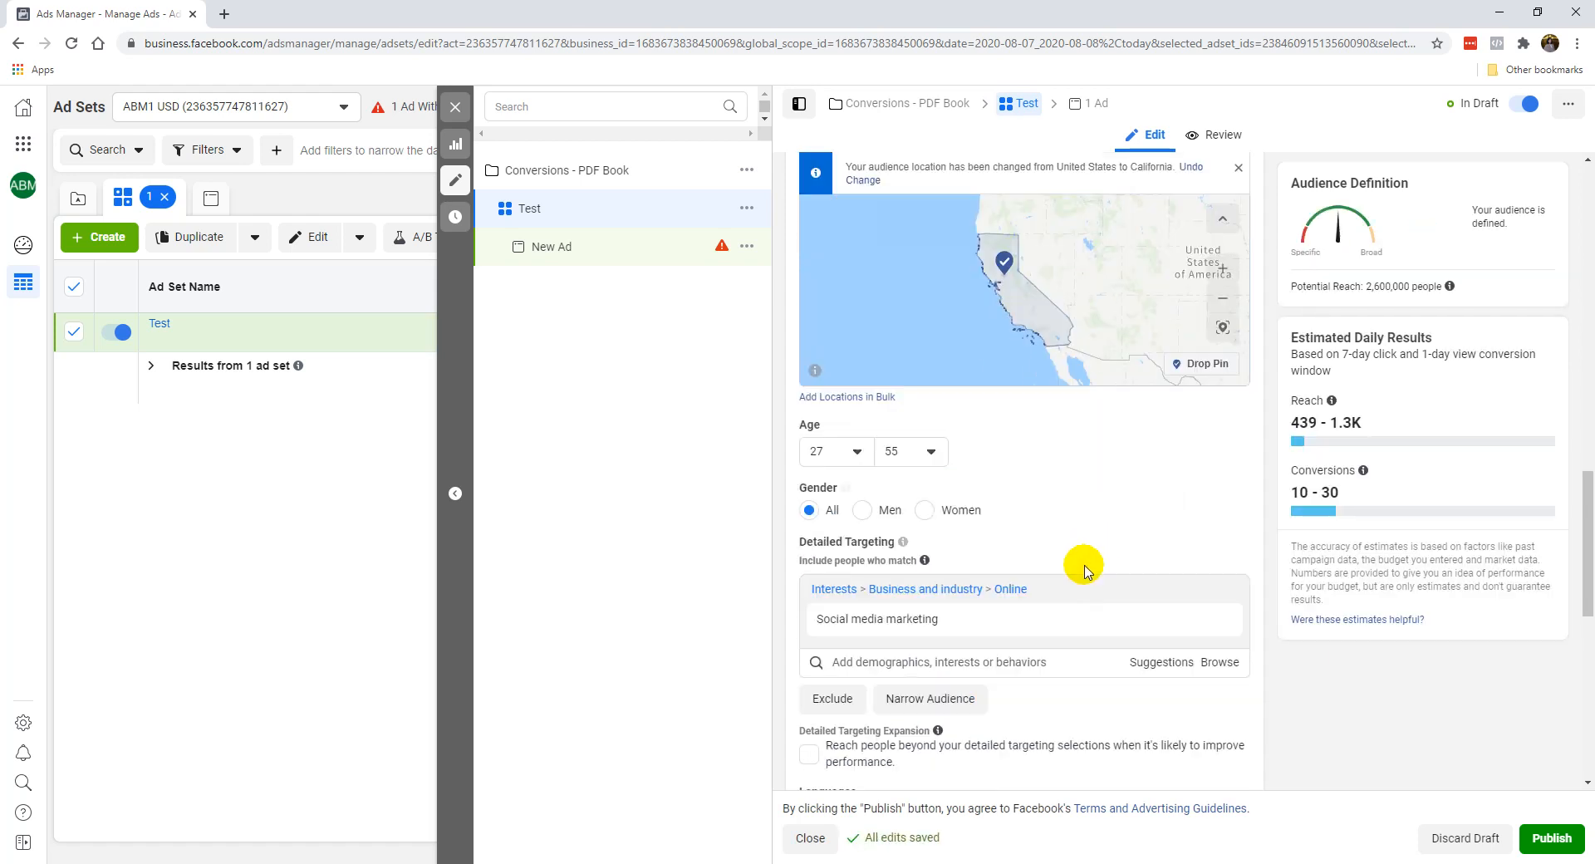
# Add, remove and re-add the suggested Digital marketing interest, and remove Social media marketing from detailed targeting.
pyautogui.click(1142, 658)
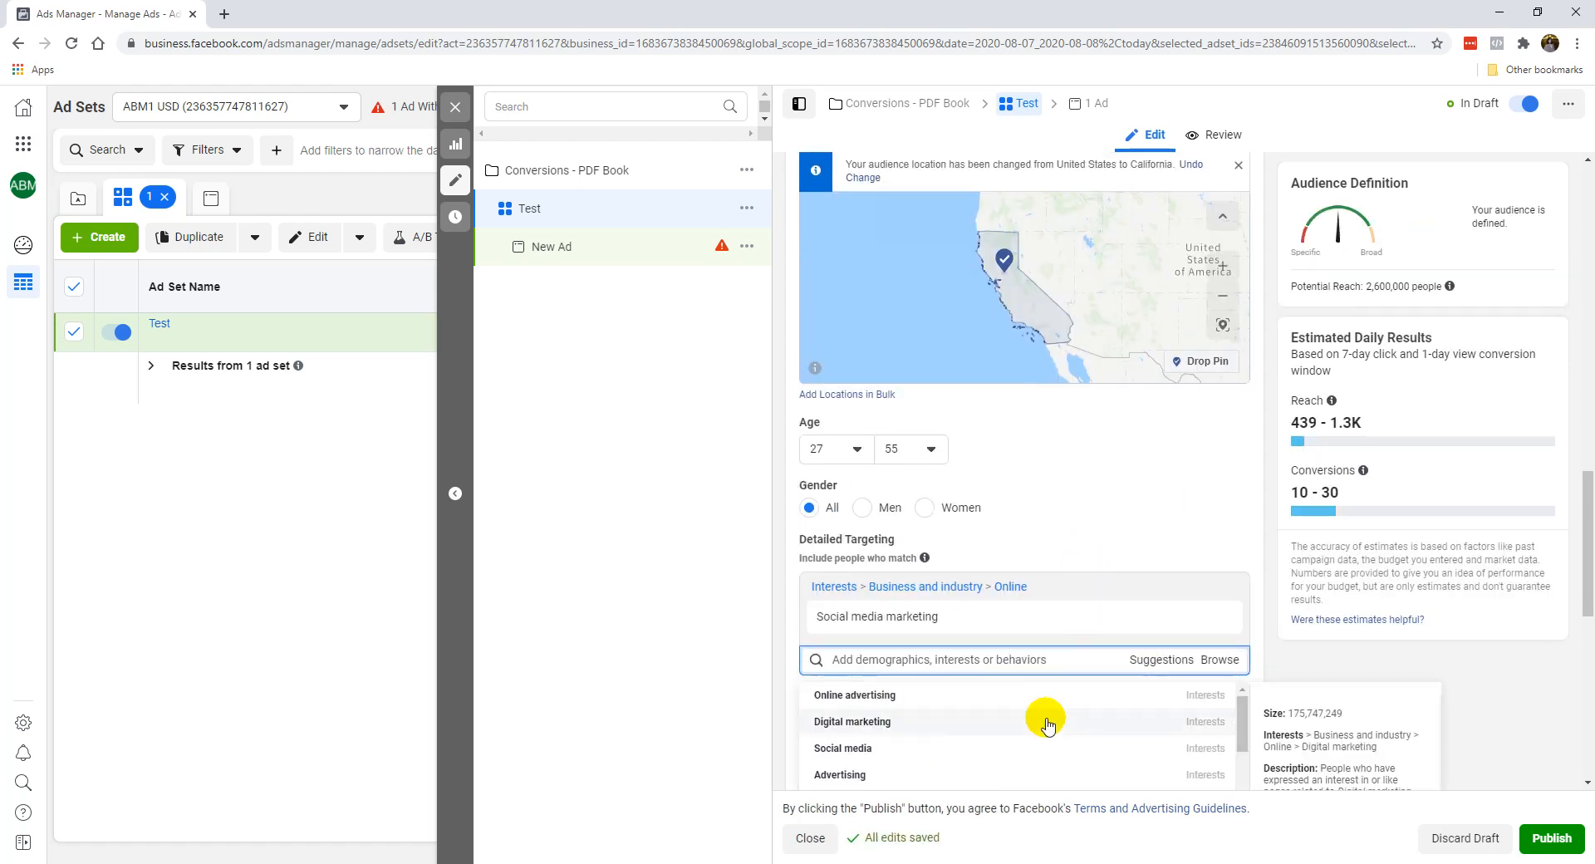
pyautogui.click(1044, 720)
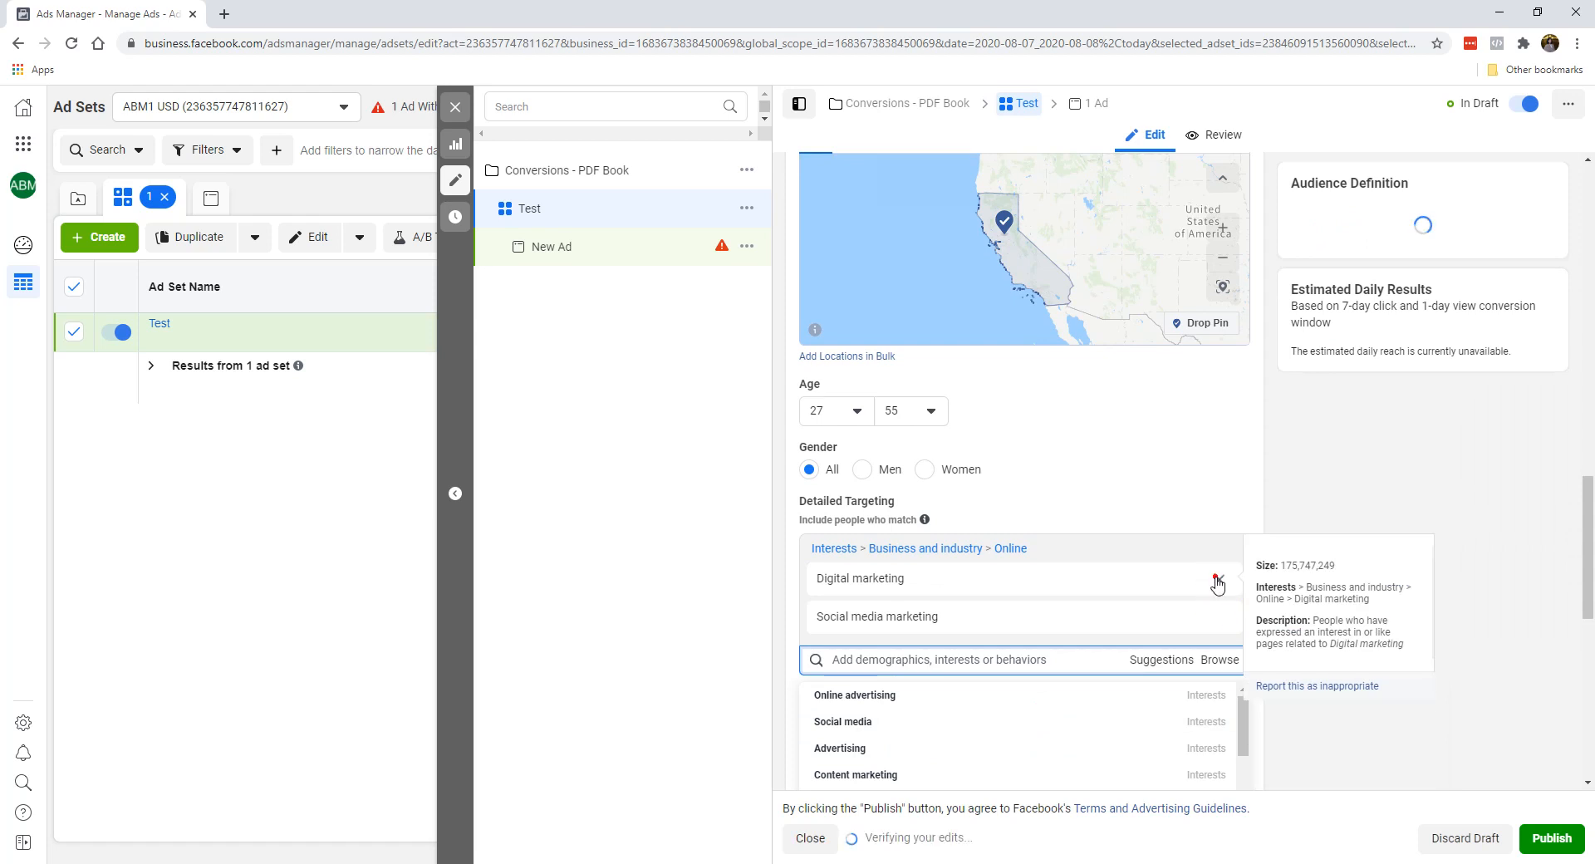
pyautogui.click(1215, 576)
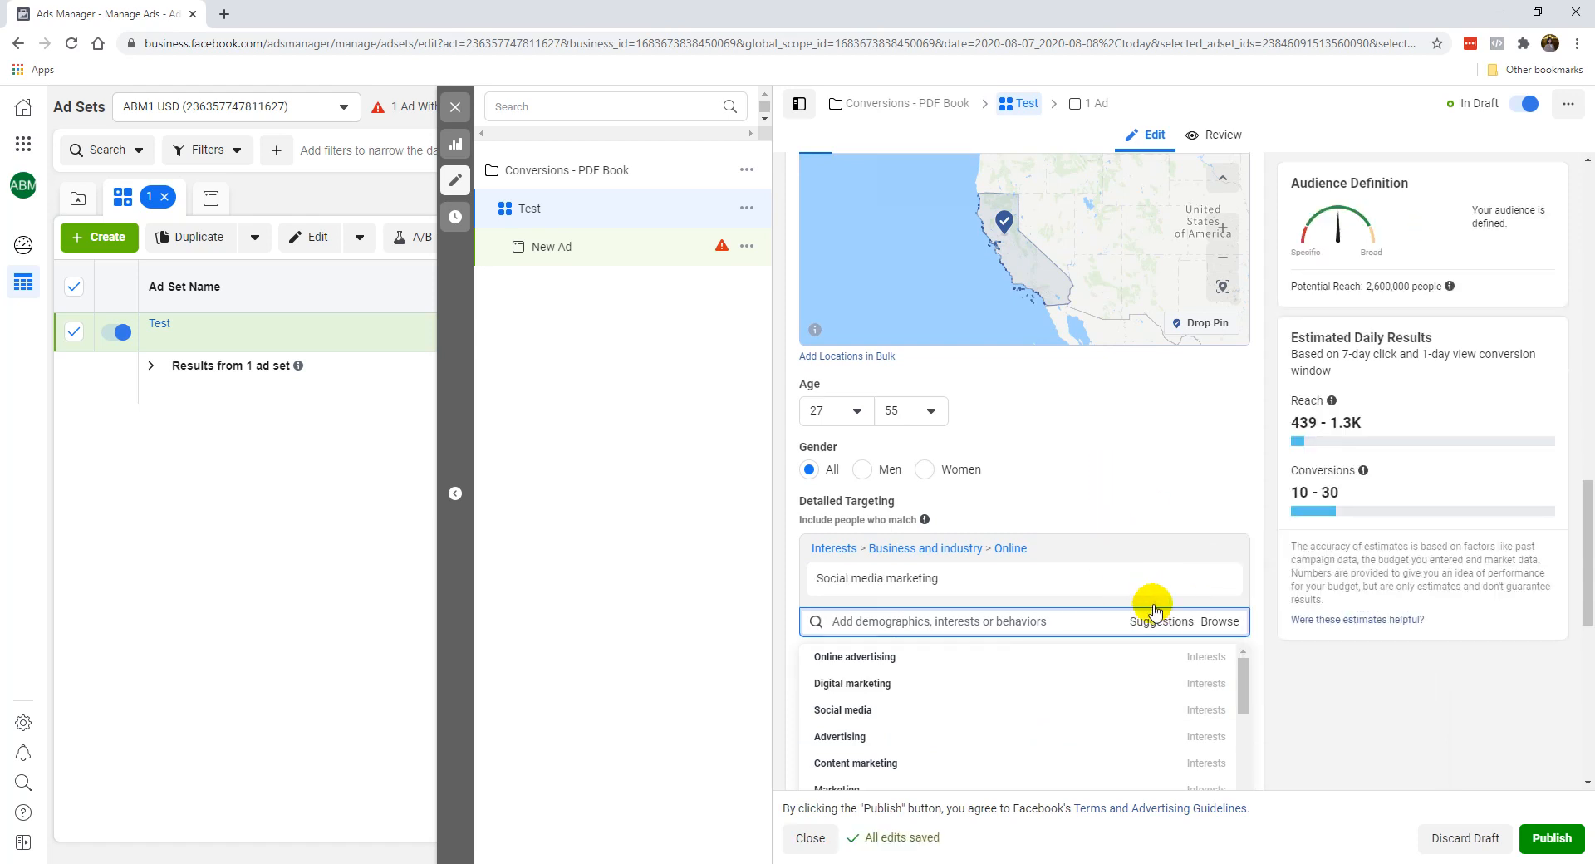
pyautogui.click(1053, 686)
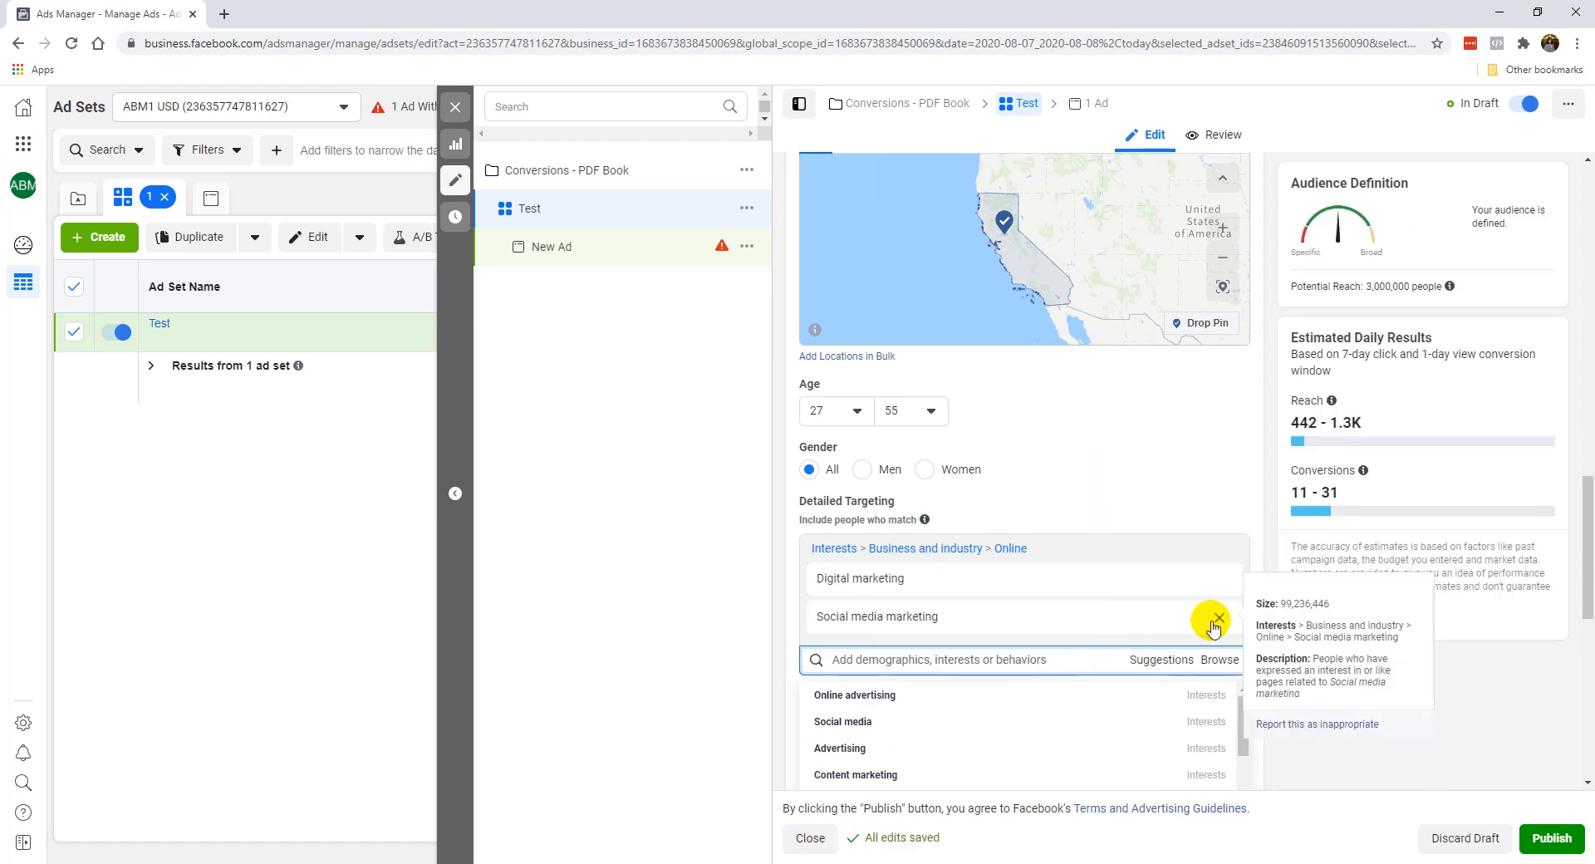
pyautogui.click(1218, 617)
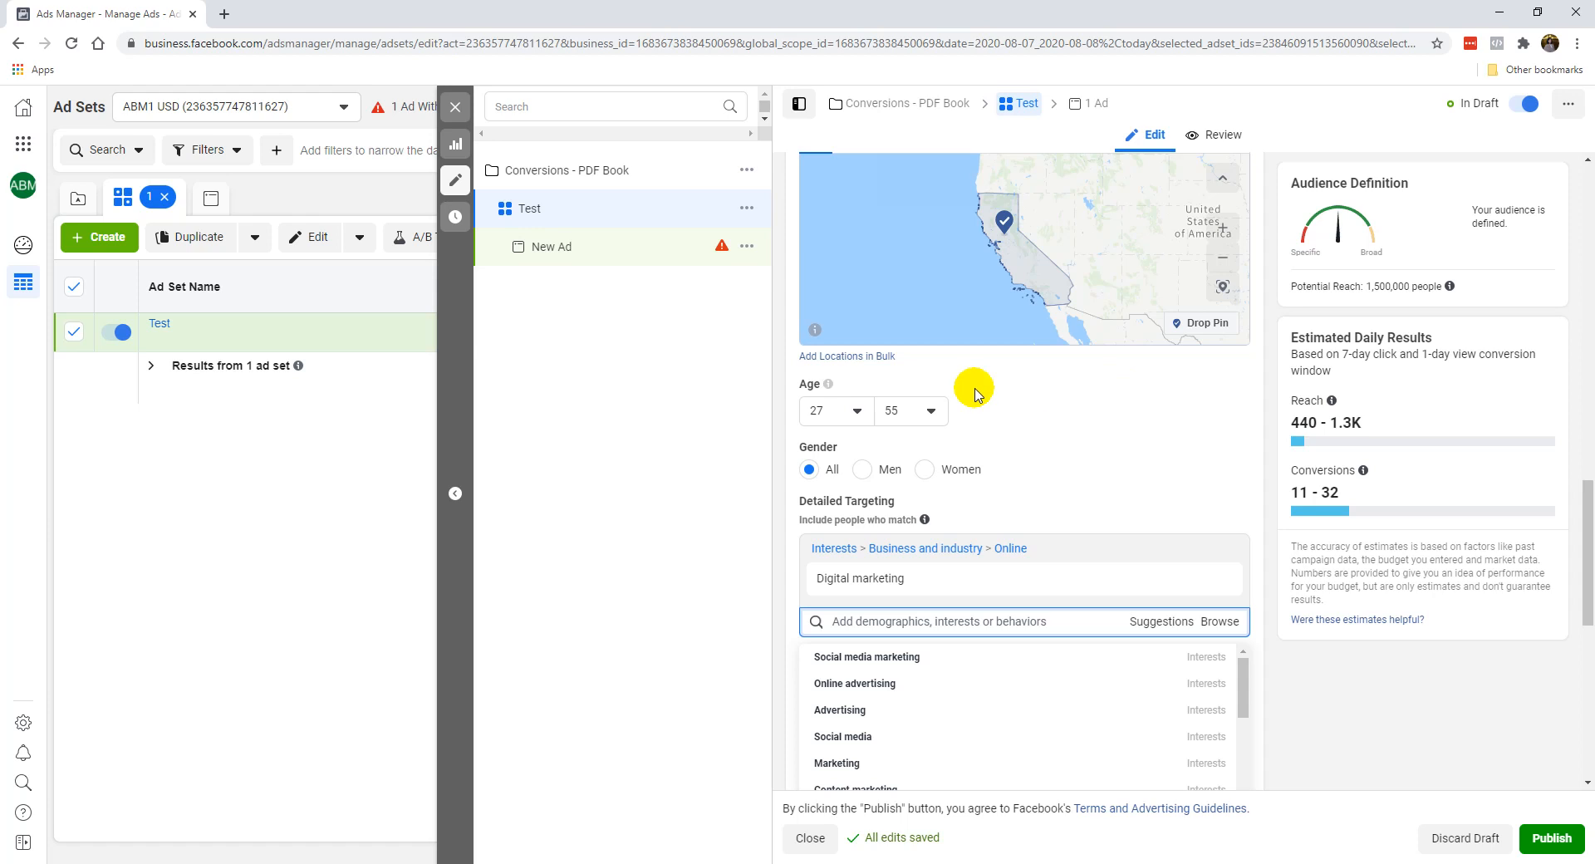
# Set the audience's minimum age to 30.
pyautogui.click(908, 411)
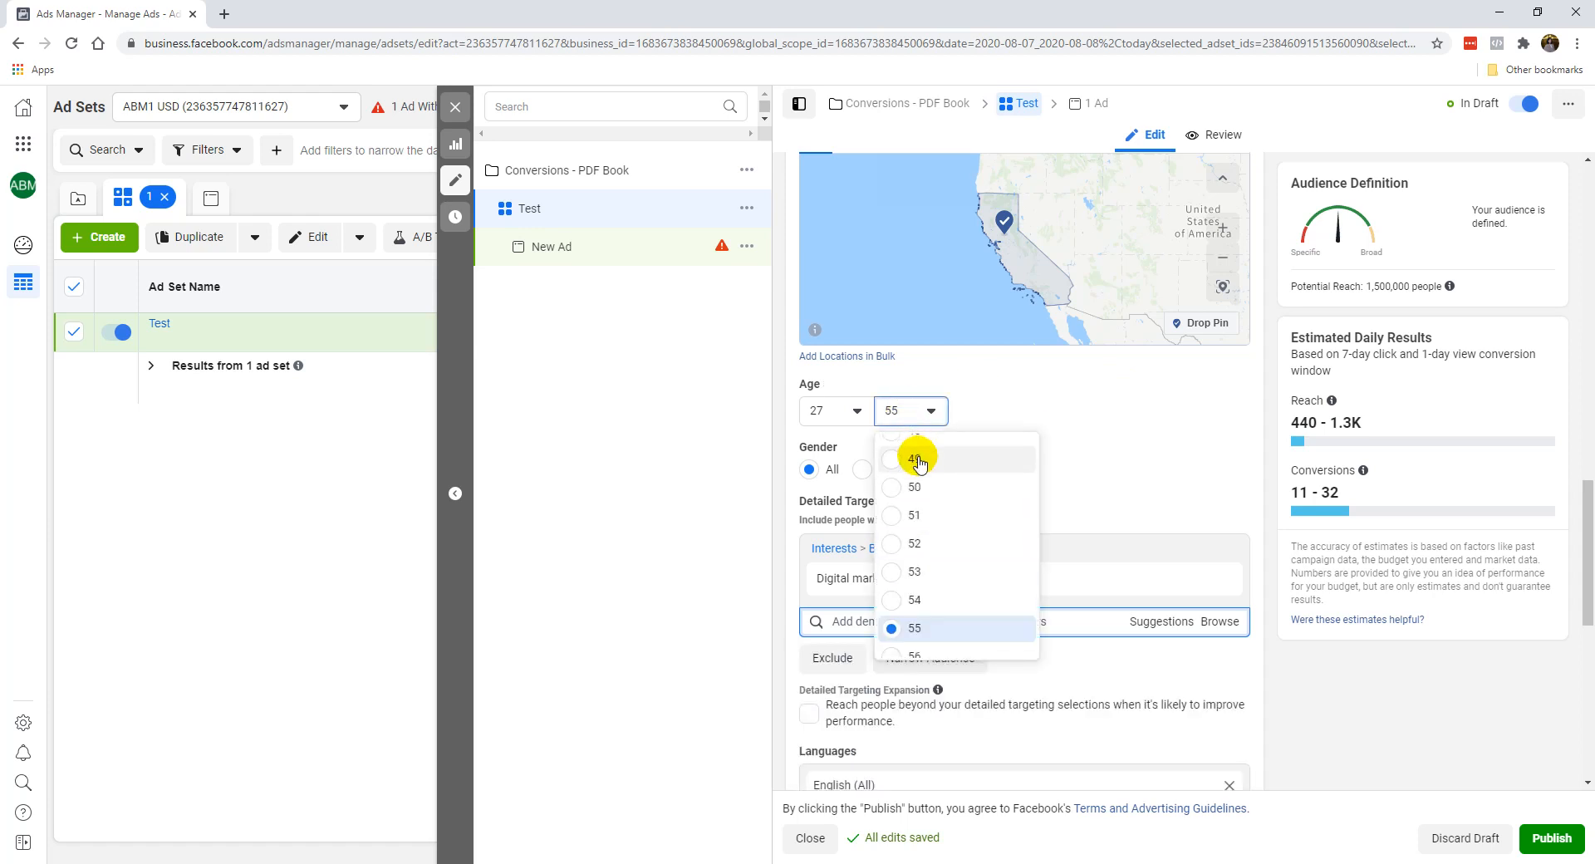
pyautogui.click(833, 410)
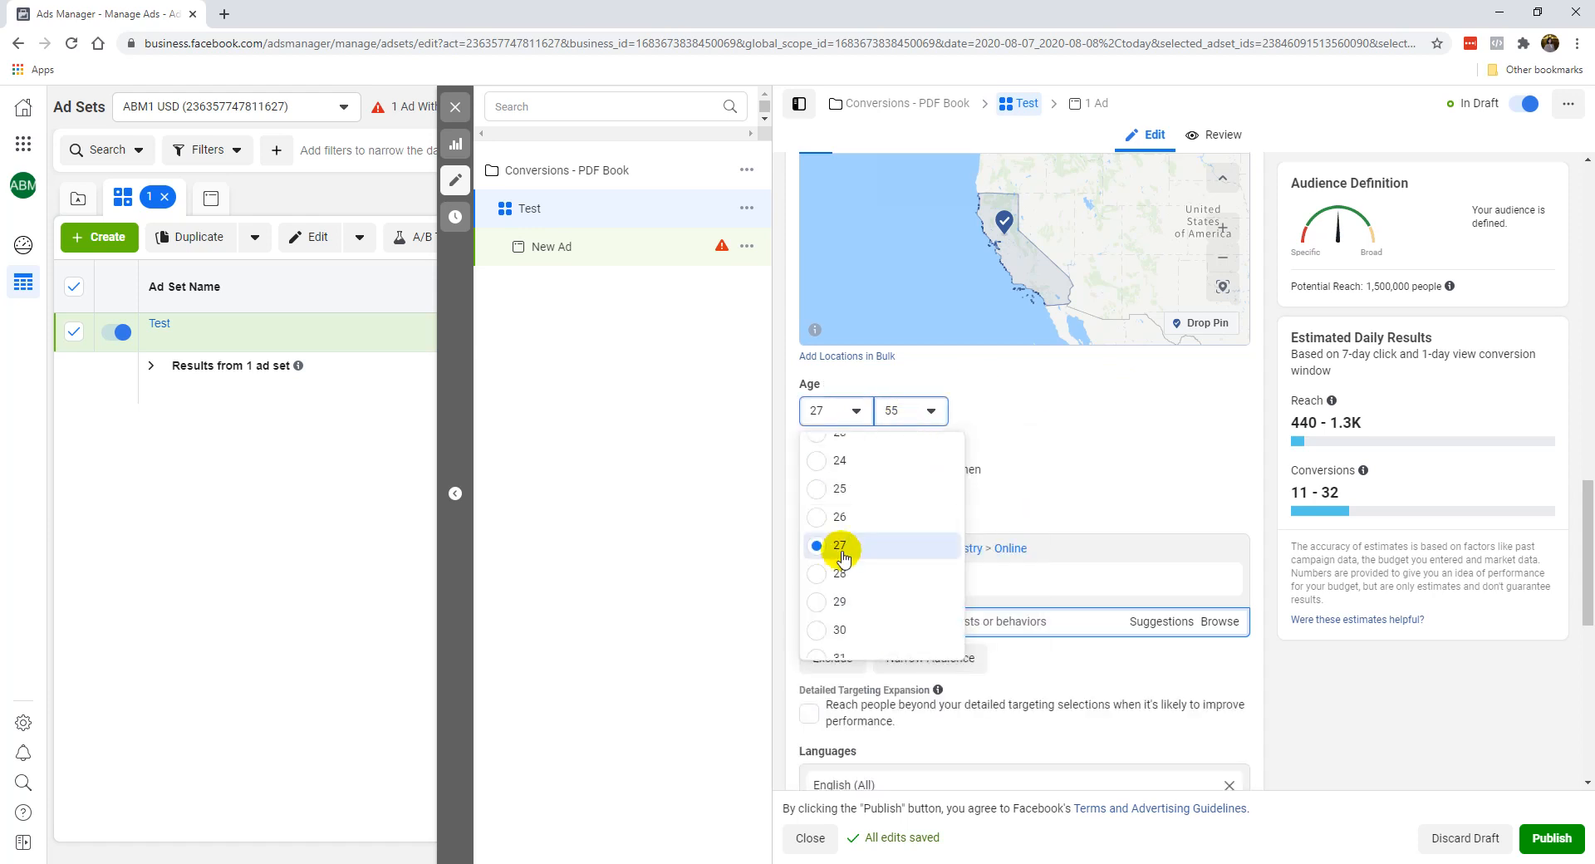
pyautogui.click(849, 630)
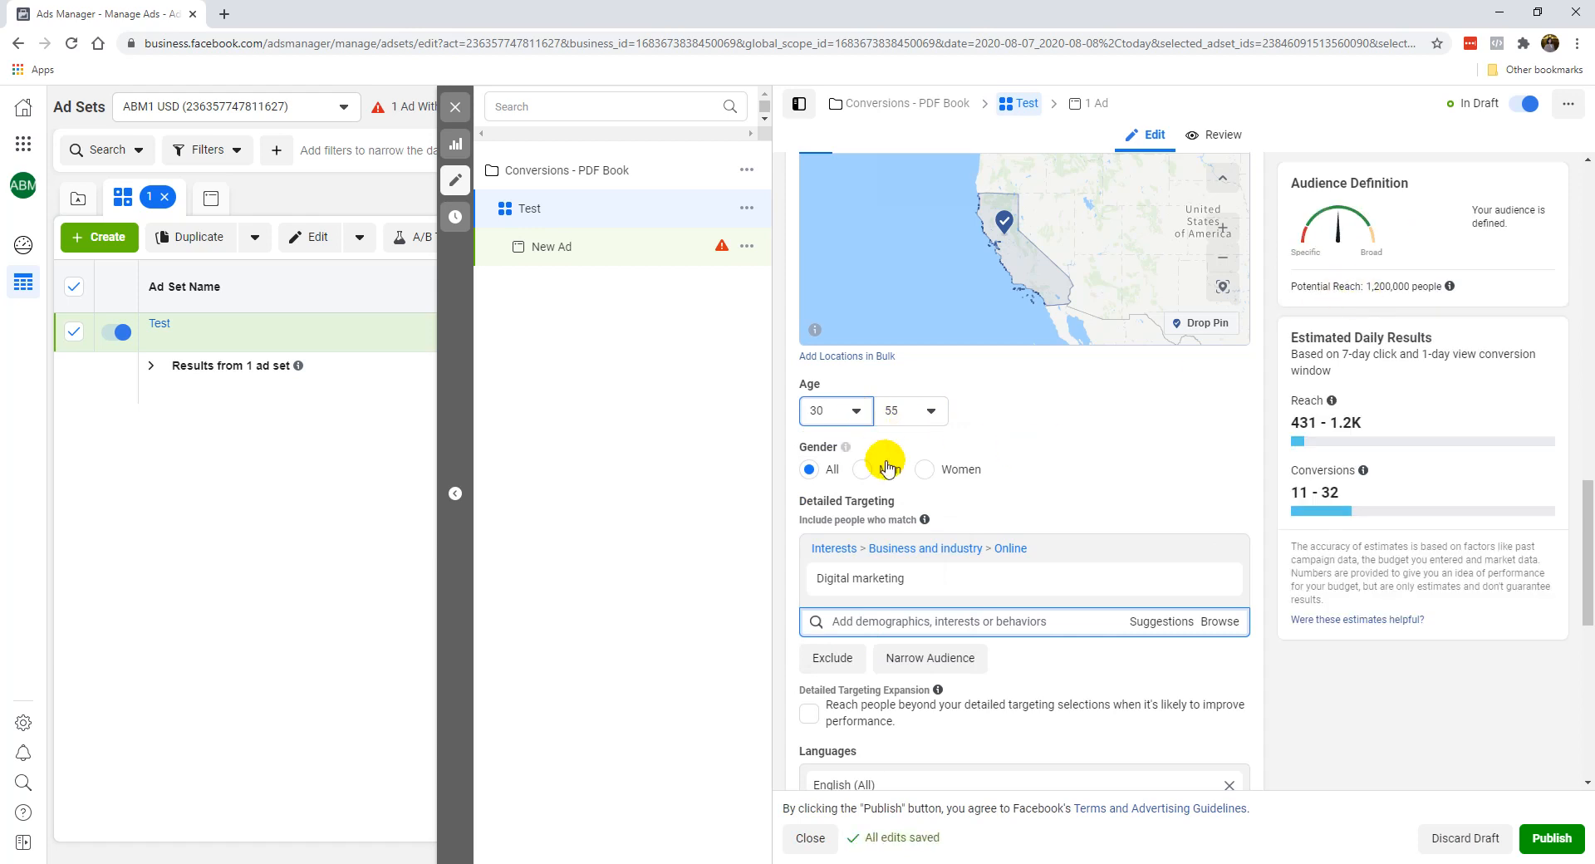
pyautogui.click(735, 513)
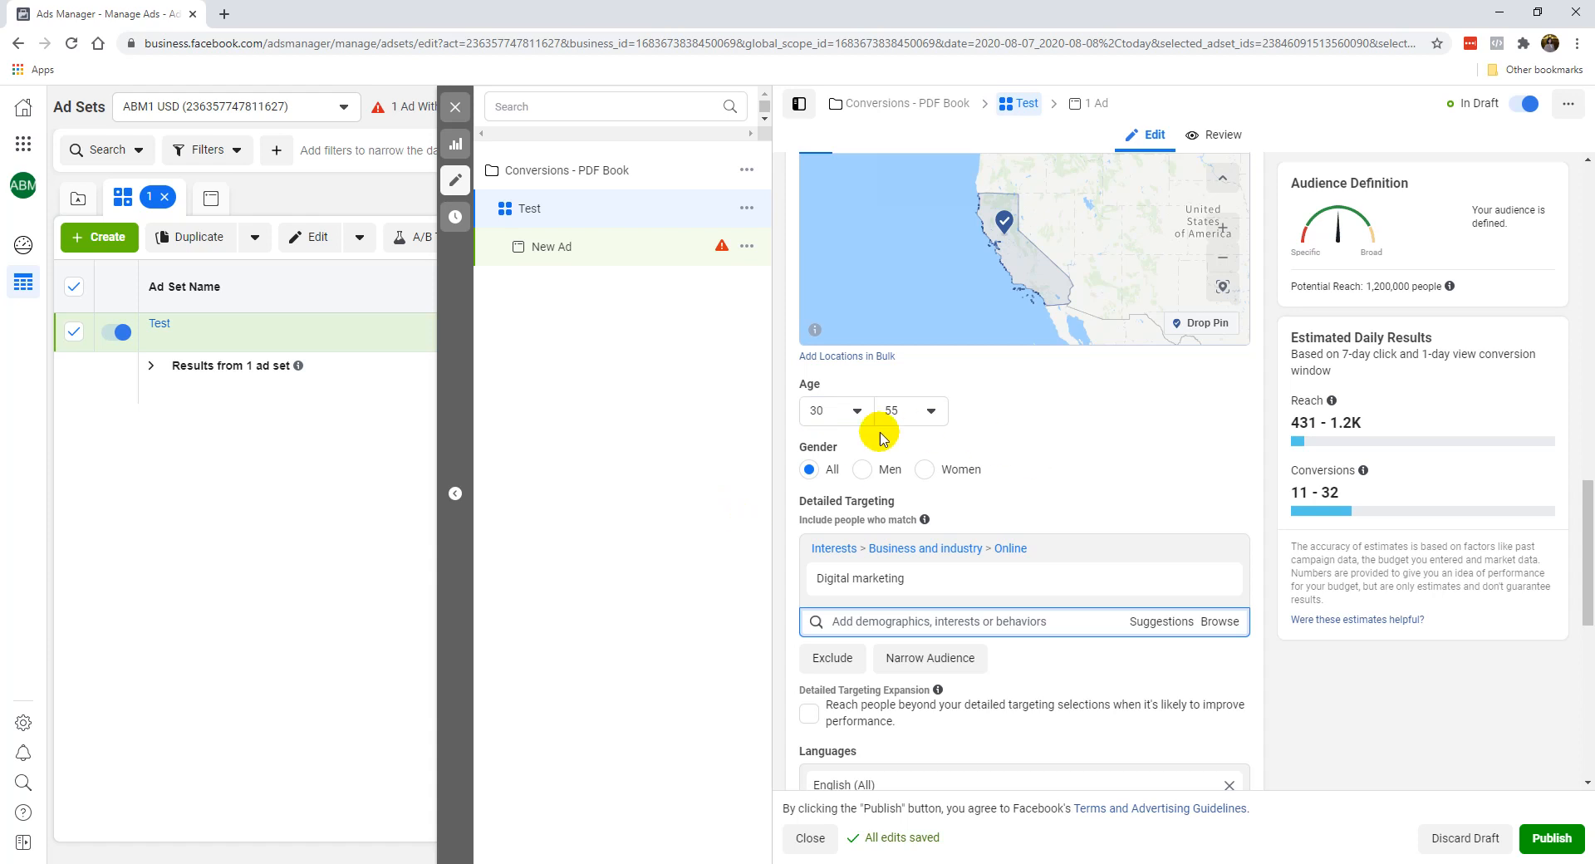
# Review the audience's location, age, gender, interest and language settings along with its potential reach.
pyautogui.moveTo(854, 582)
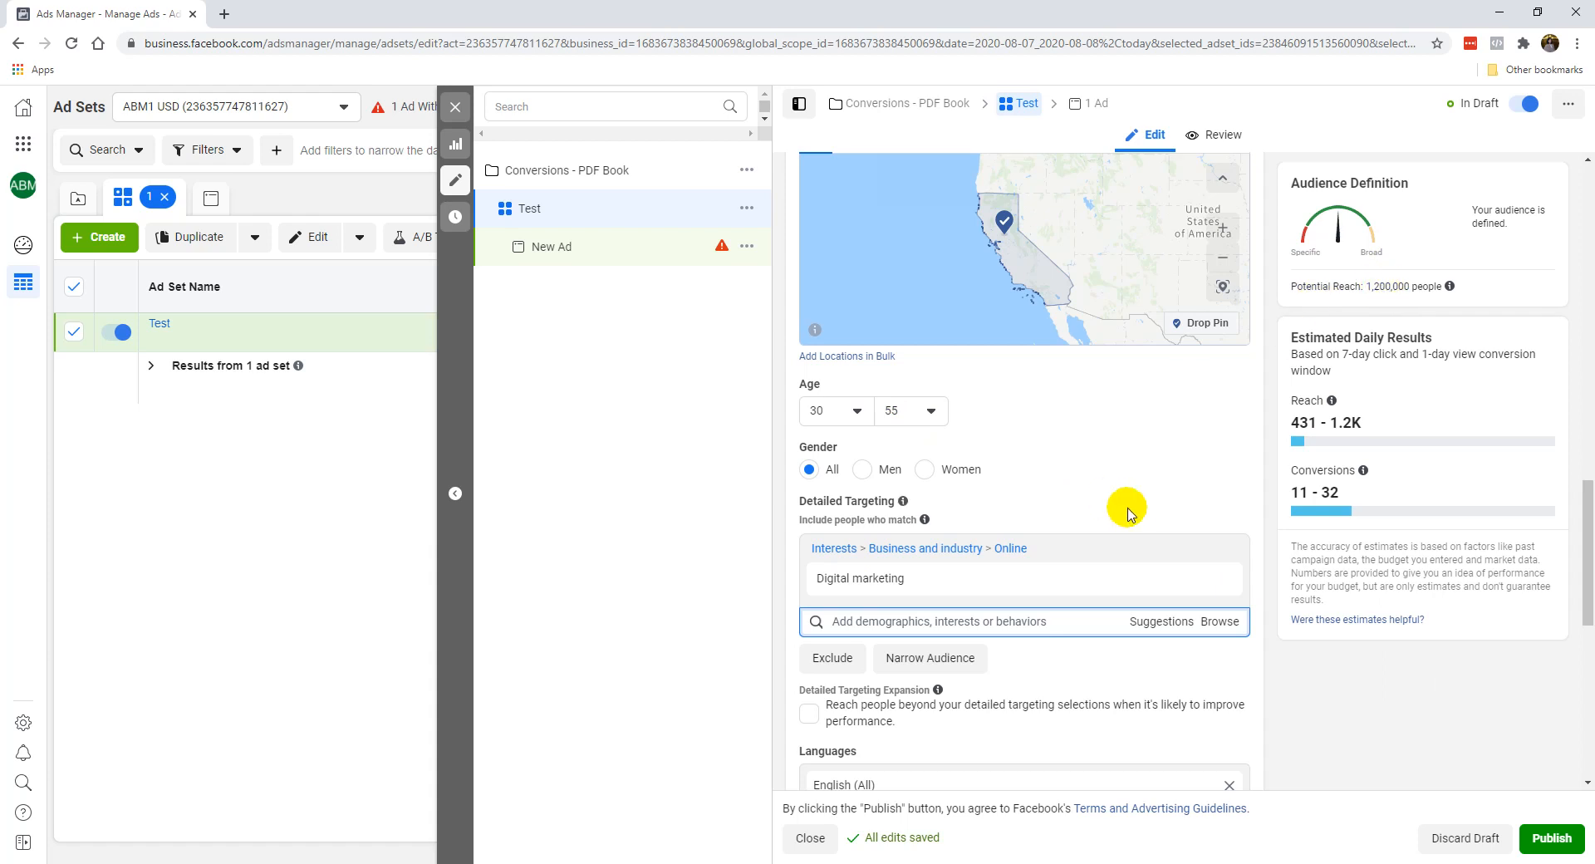
pyautogui.scroll(-2, 1136, 527)
pyautogui.scroll(-3, 1044, 646)
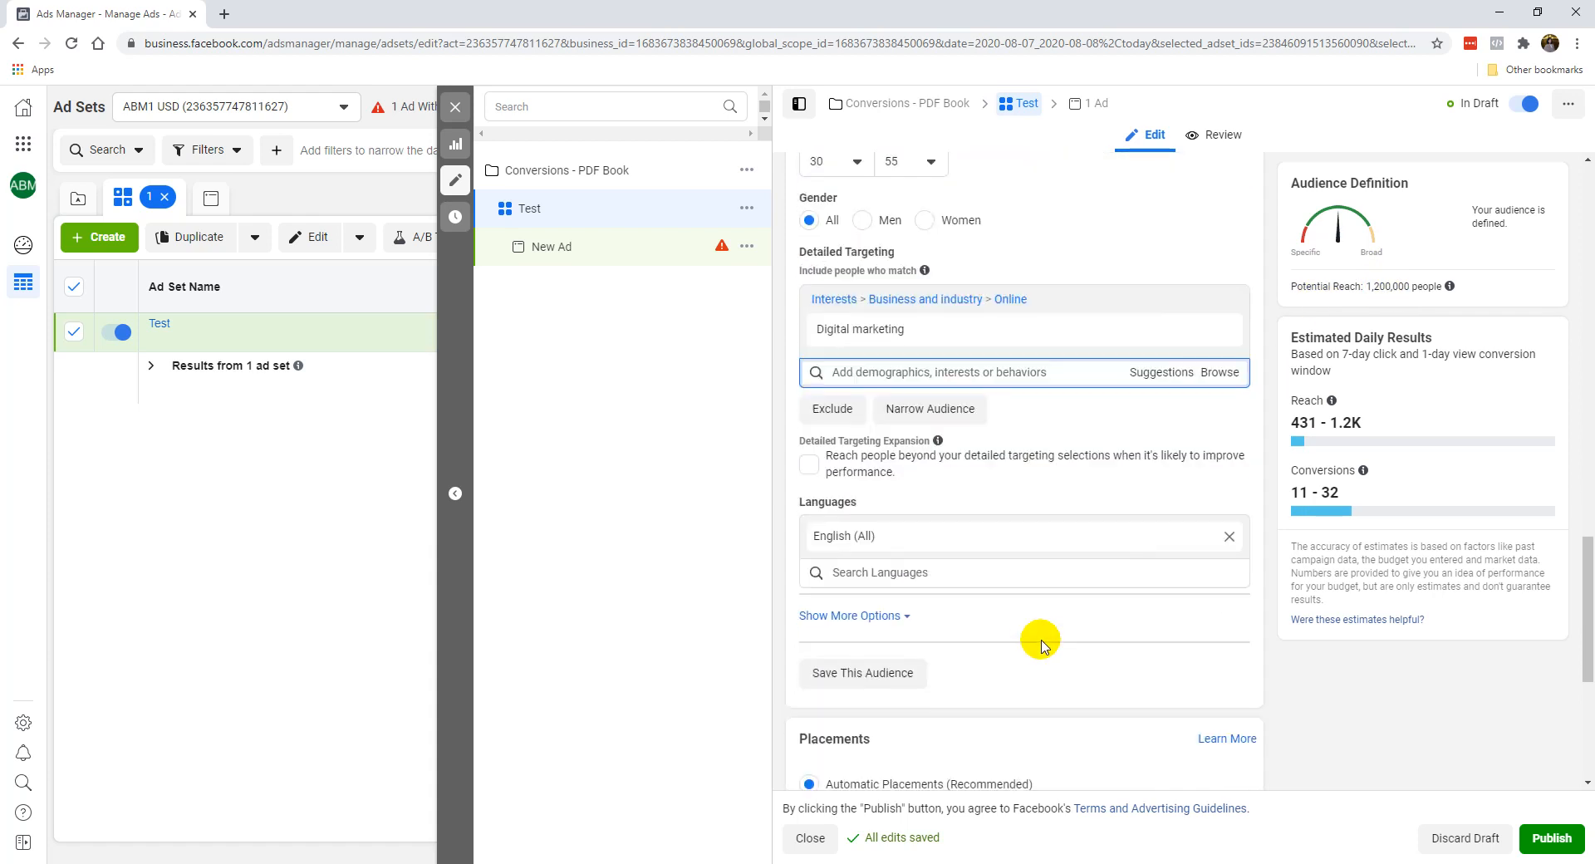
pyautogui.scroll(-2, 1044, 647)
pyautogui.scroll(-1, 944, 527)
pyautogui.scroll(6, 990, 332)
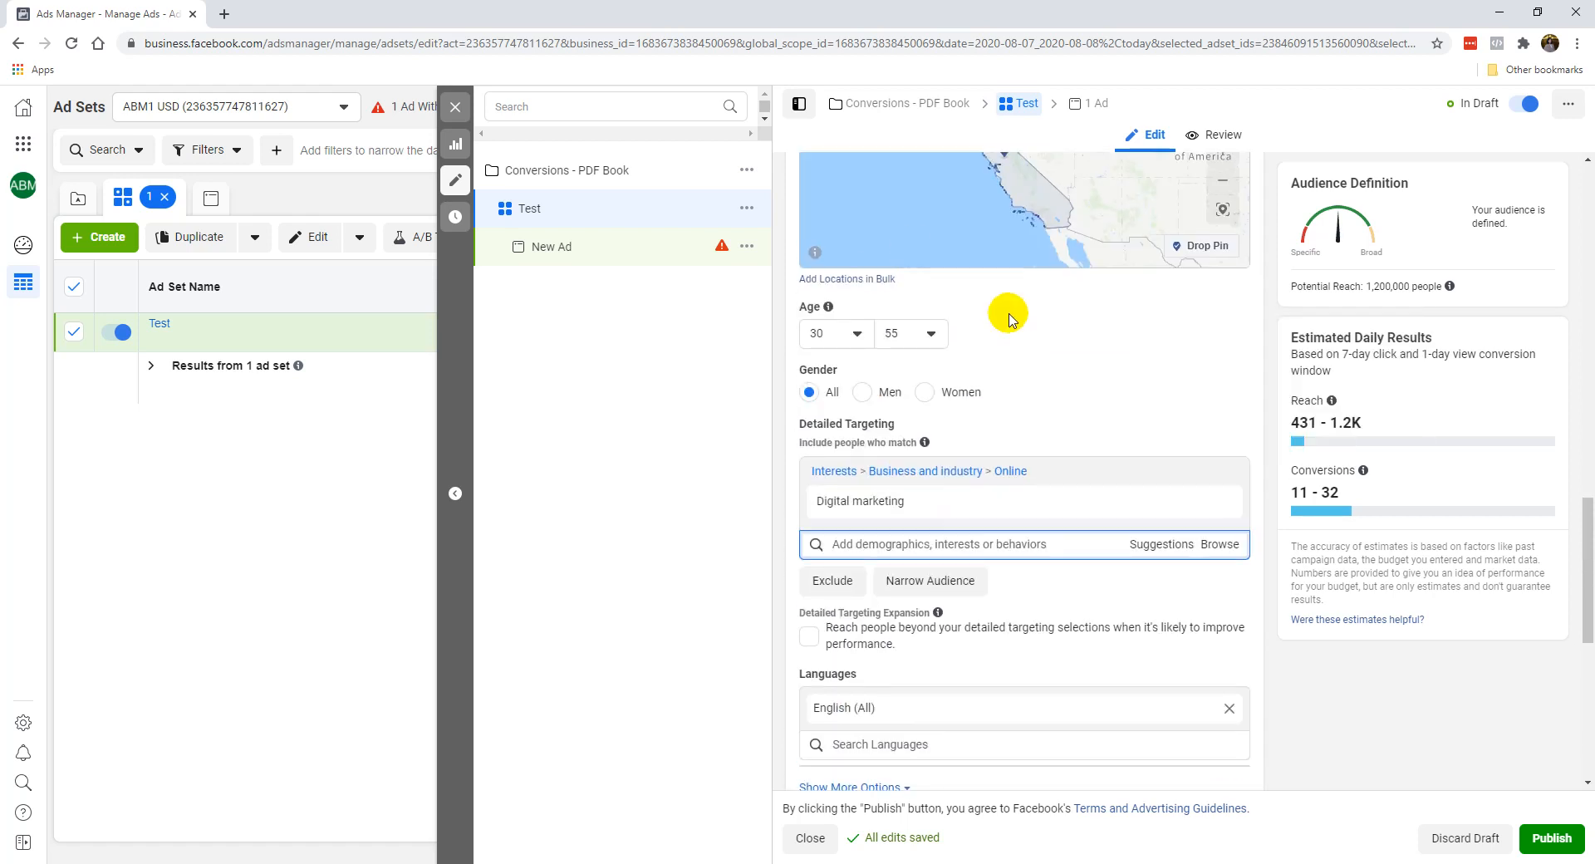
pyautogui.scroll(2, 1056, 191)
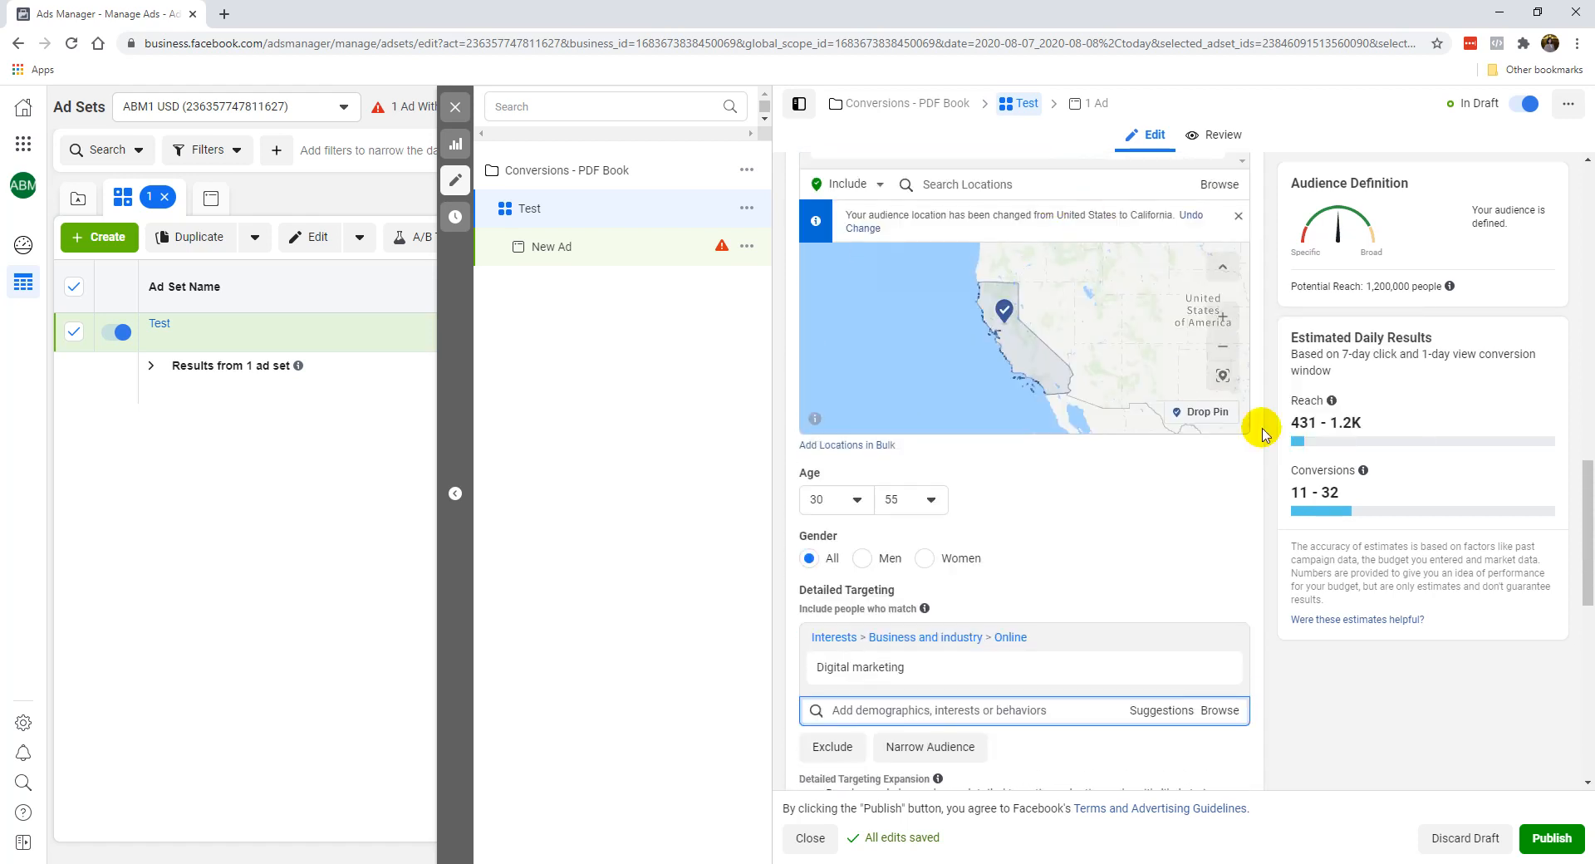
pyautogui.moveTo(928, 586)
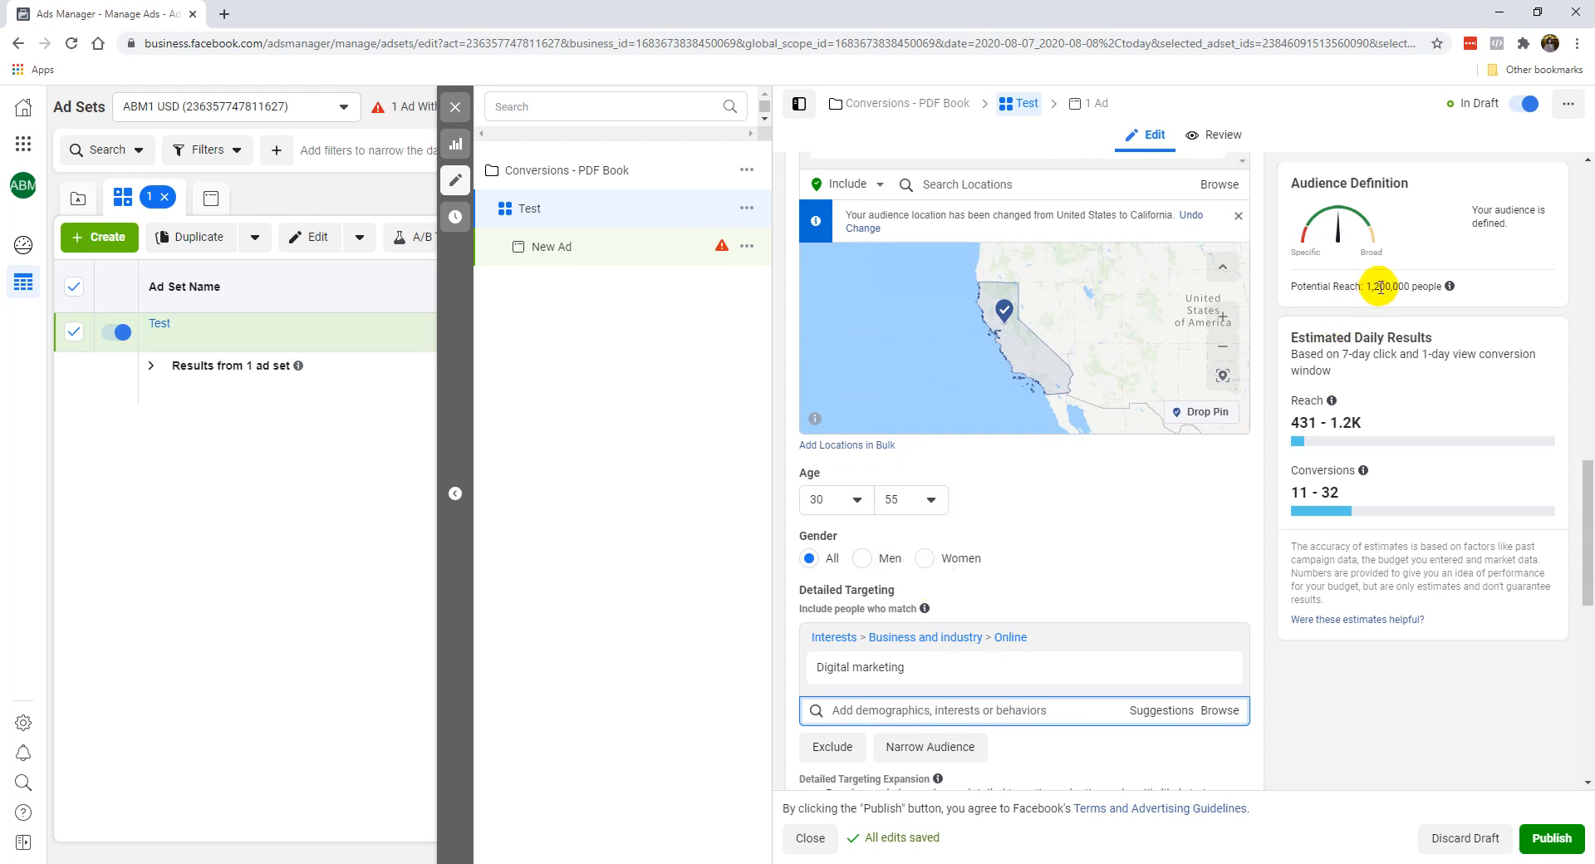
# Change the audience location from California to the United States.
pyautogui.scroll(2, 1103, 580)
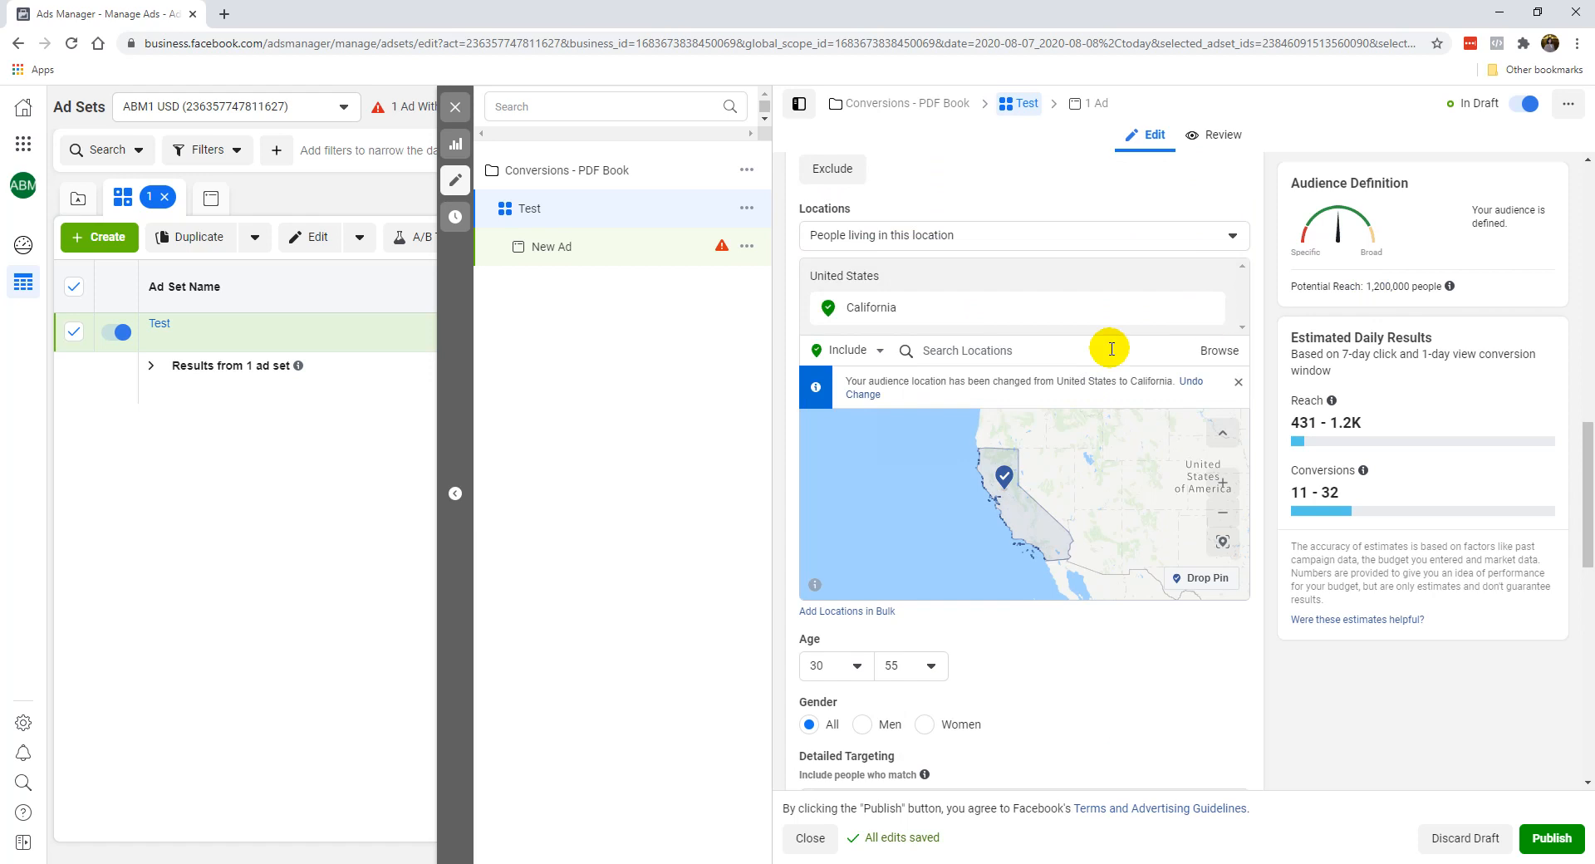
pyautogui.write('unite')
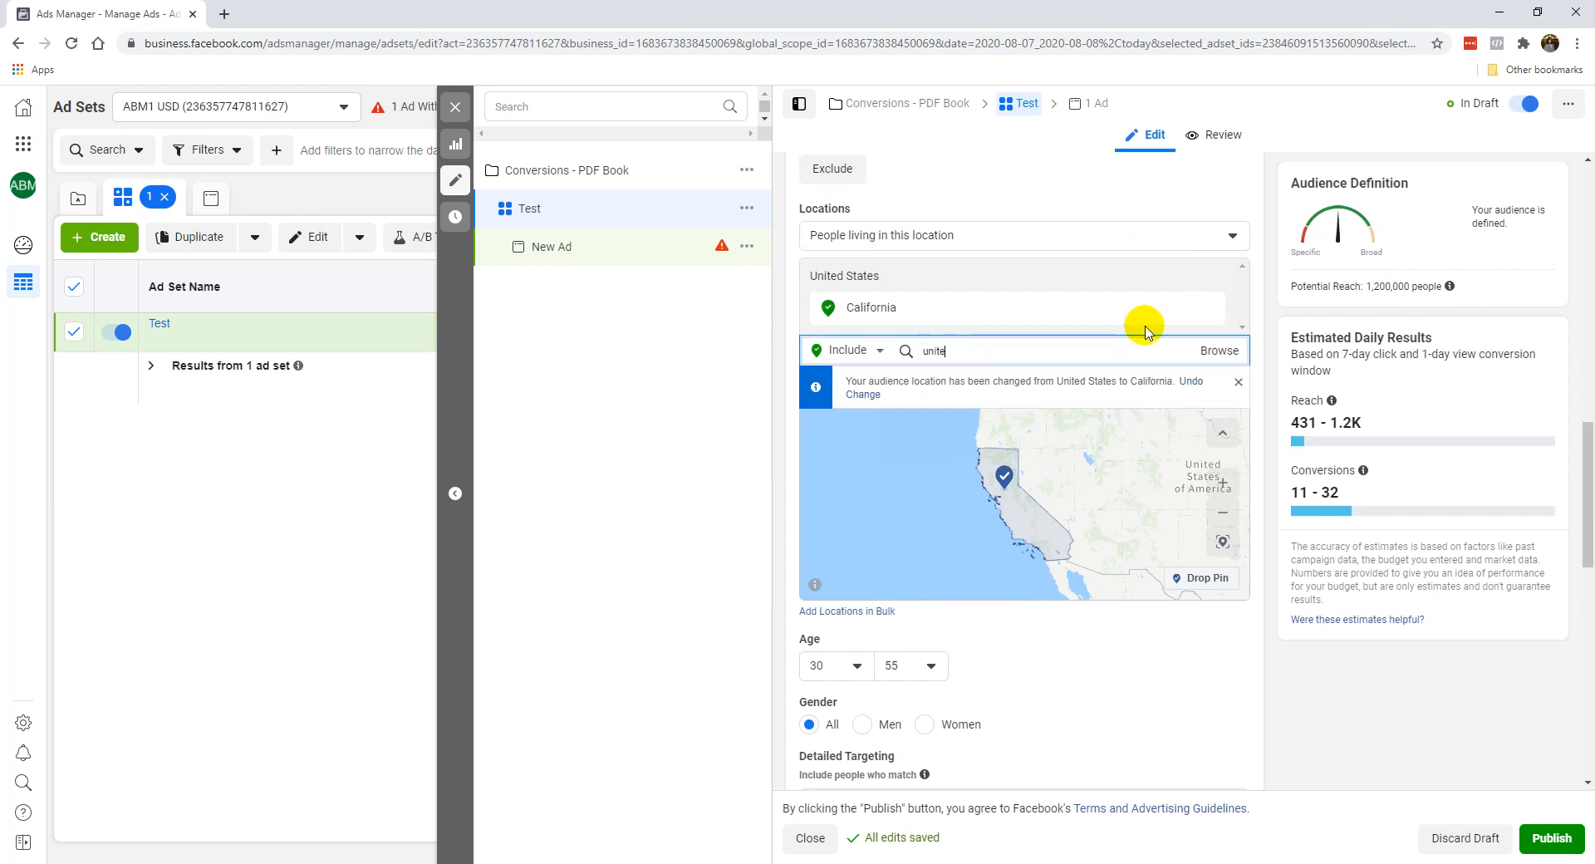
pyautogui.write('d states')
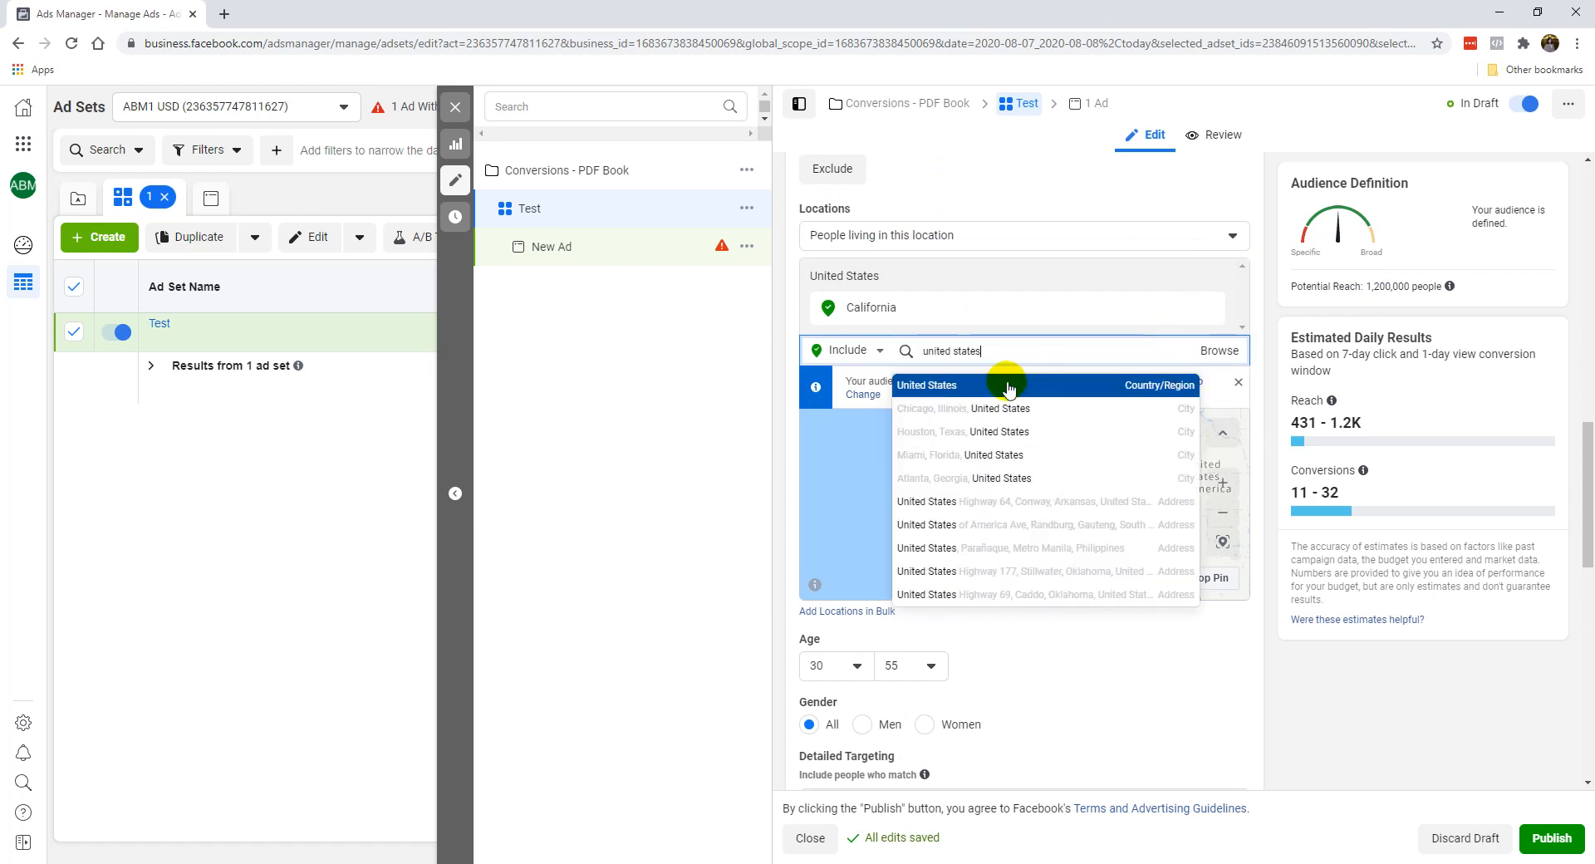
pyautogui.click(1011, 384)
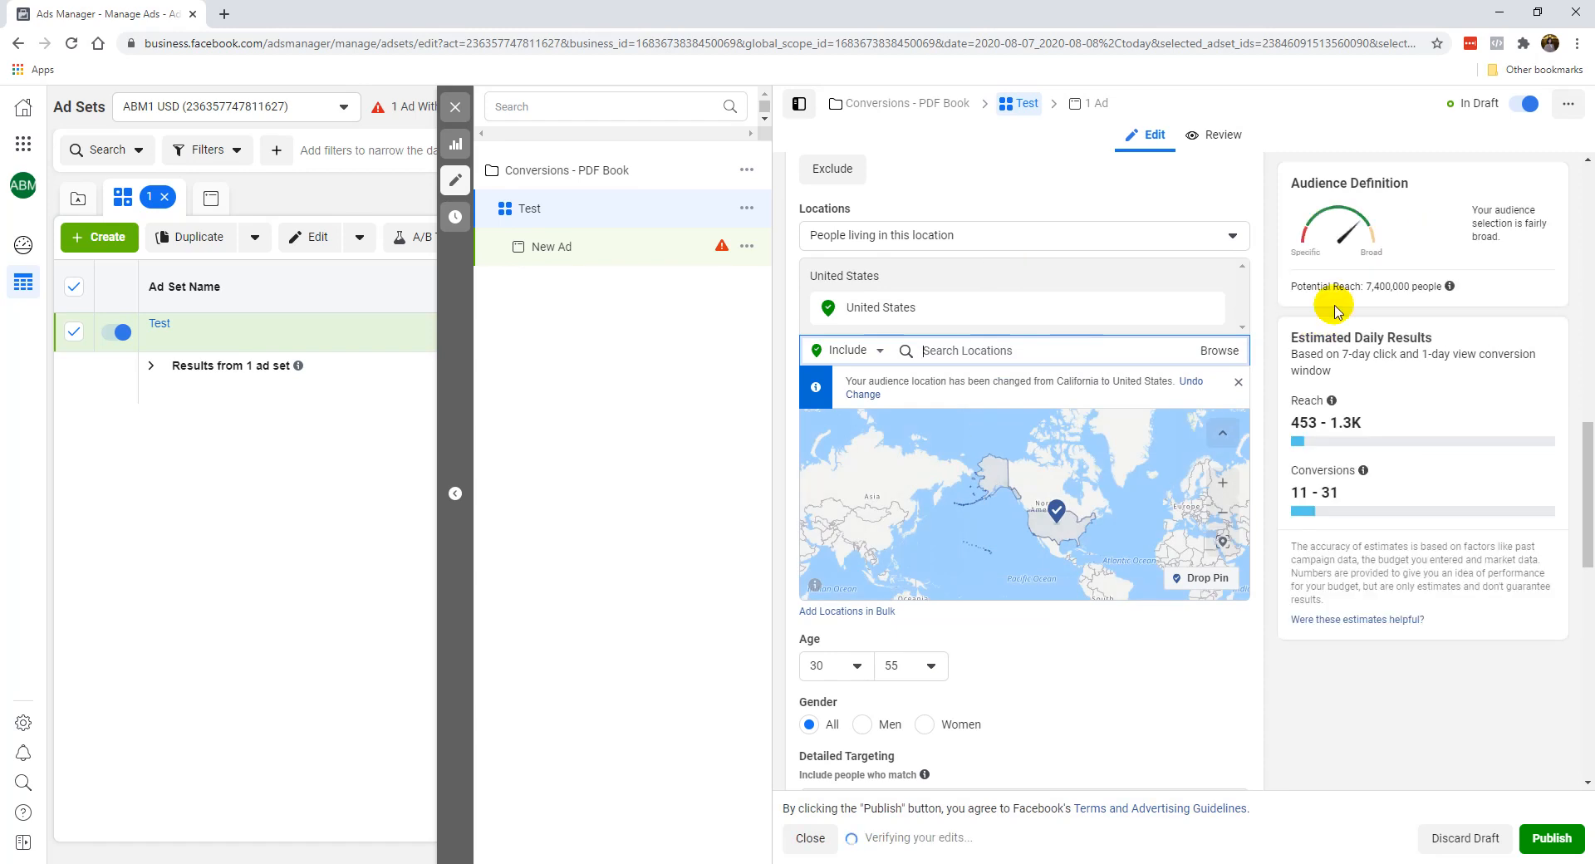
# Replace the Digital marketing interest in detailed targeting with Gary Vaynerchuk.
pyautogui.scroll(-1, 822, 657)
pyautogui.scroll(-2, 835, 594)
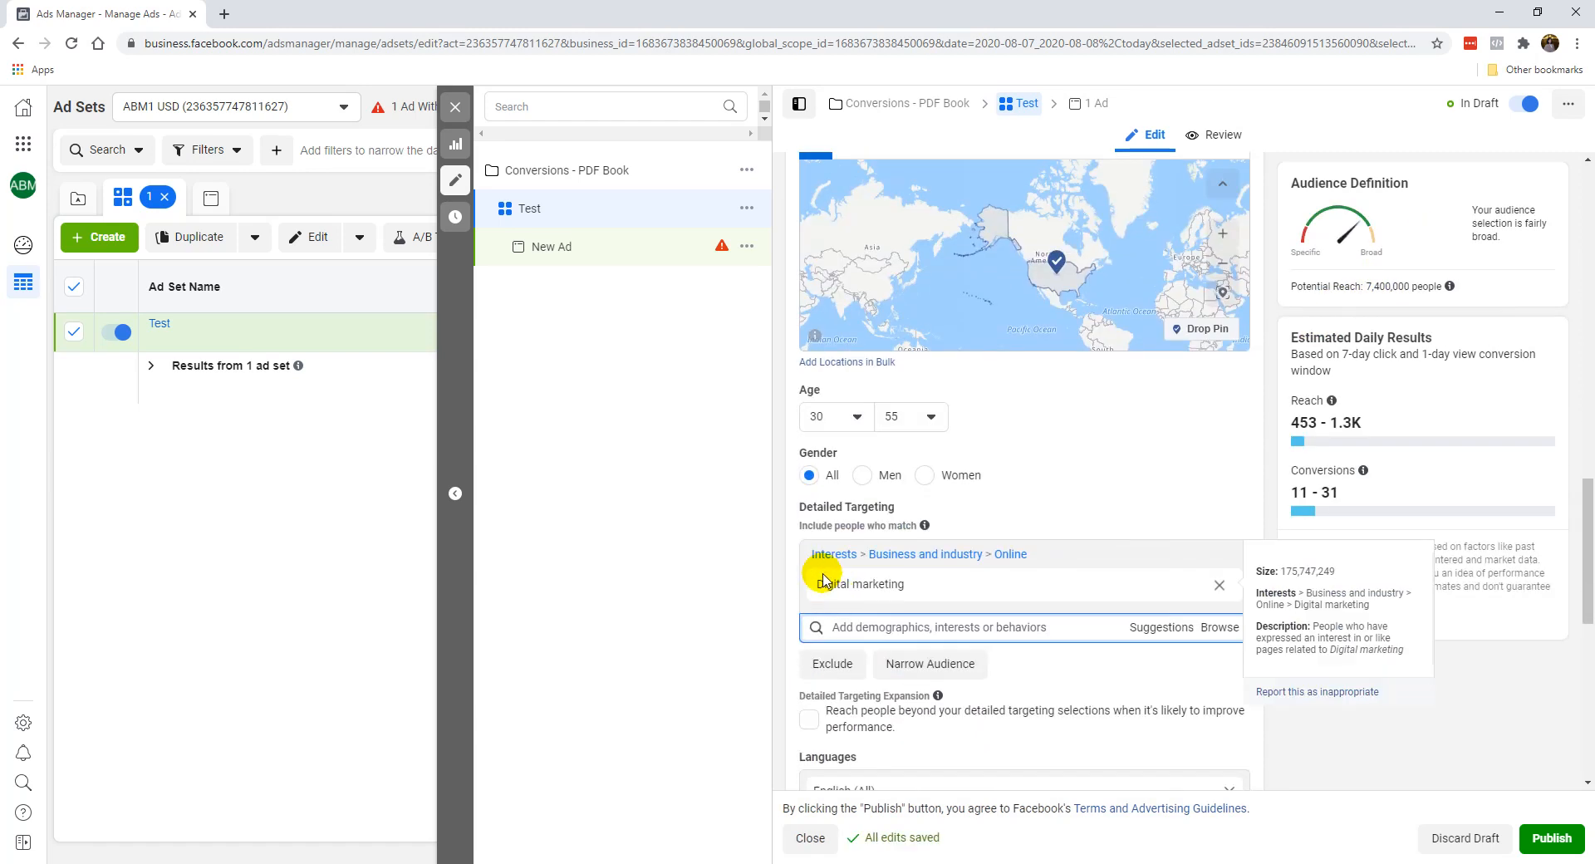
pyautogui.click(1072, 629)
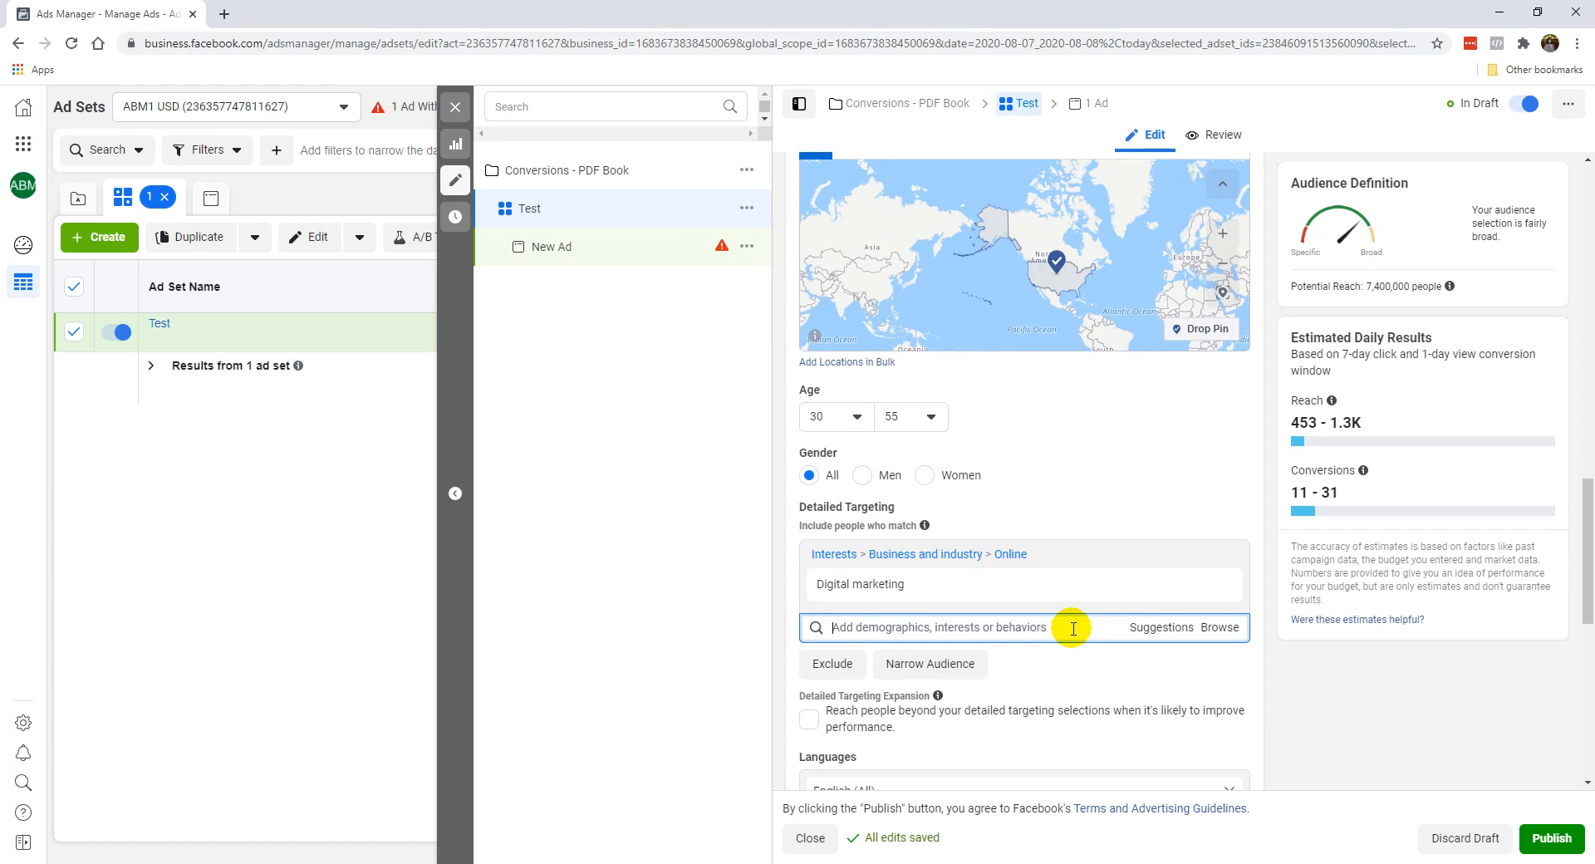
pyautogui.write('gary')
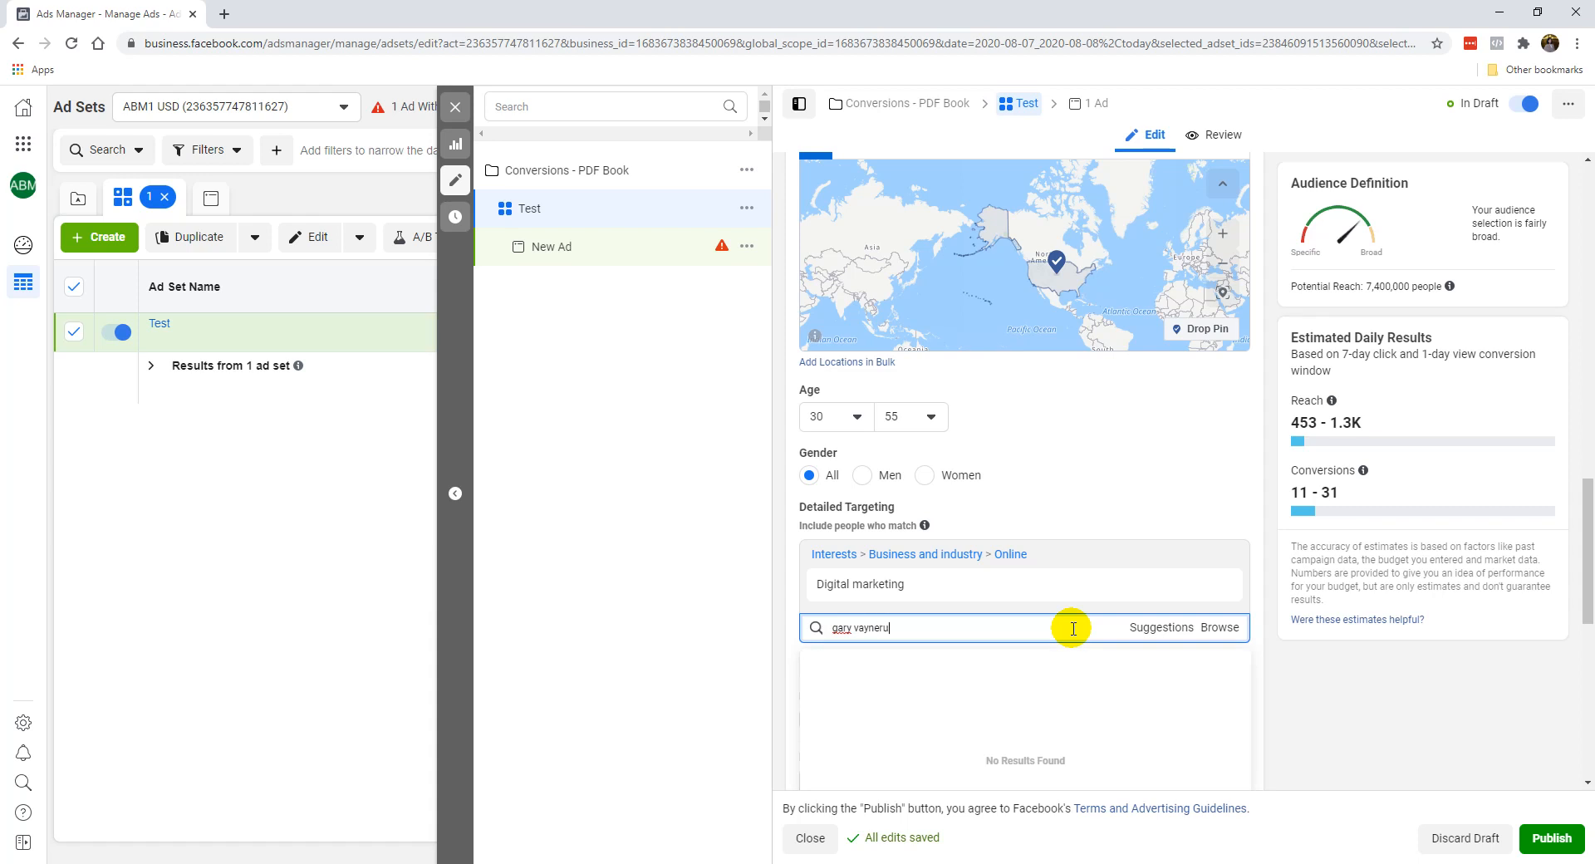
pyautogui.write(' vaynerchuk')
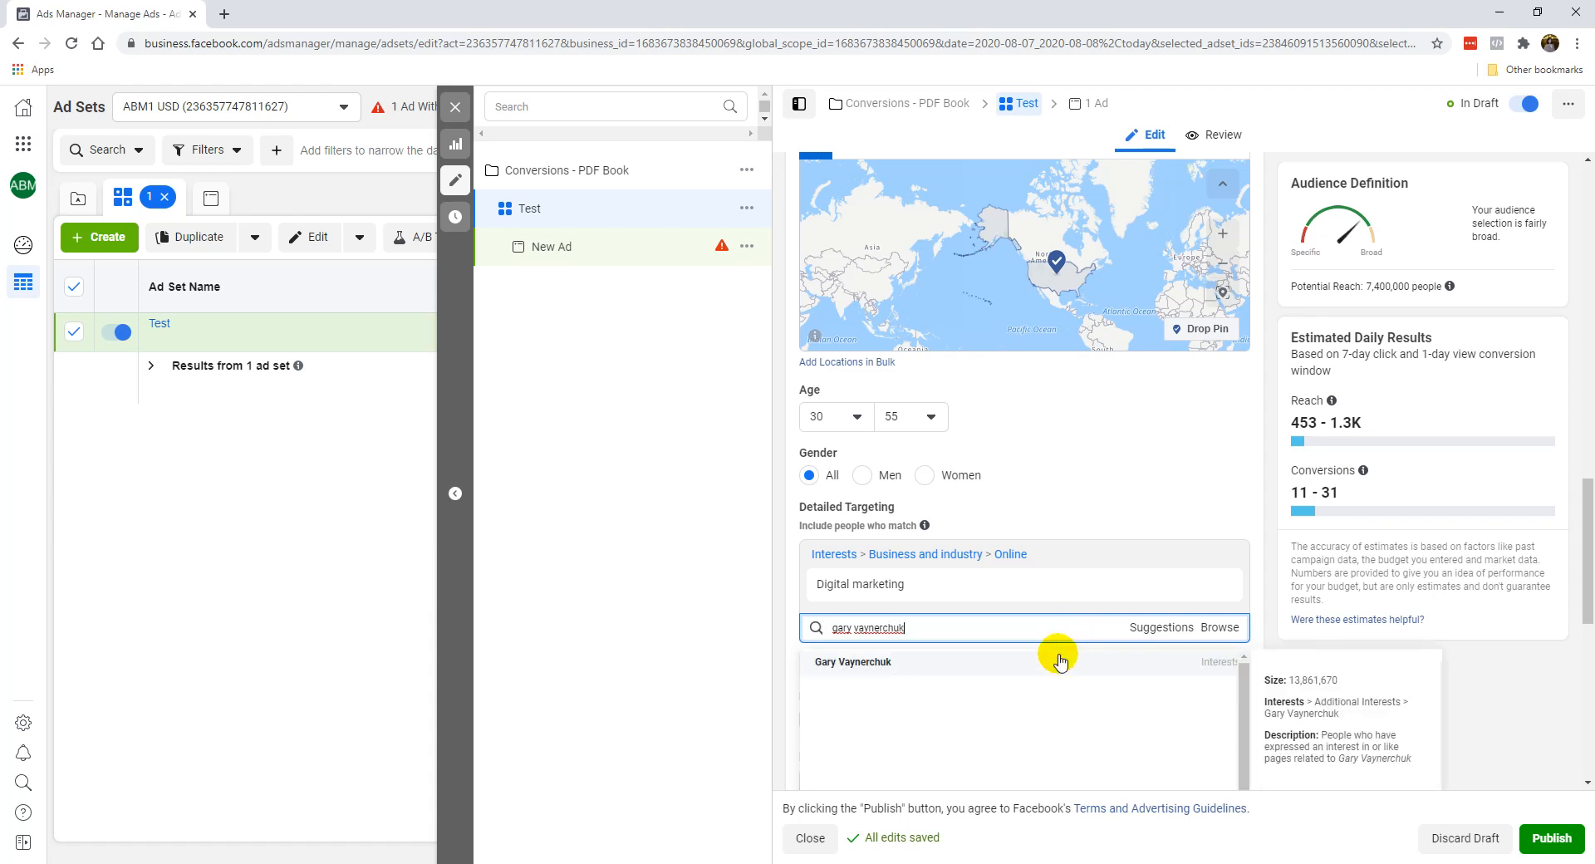
pyautogui.click(1060, 658)
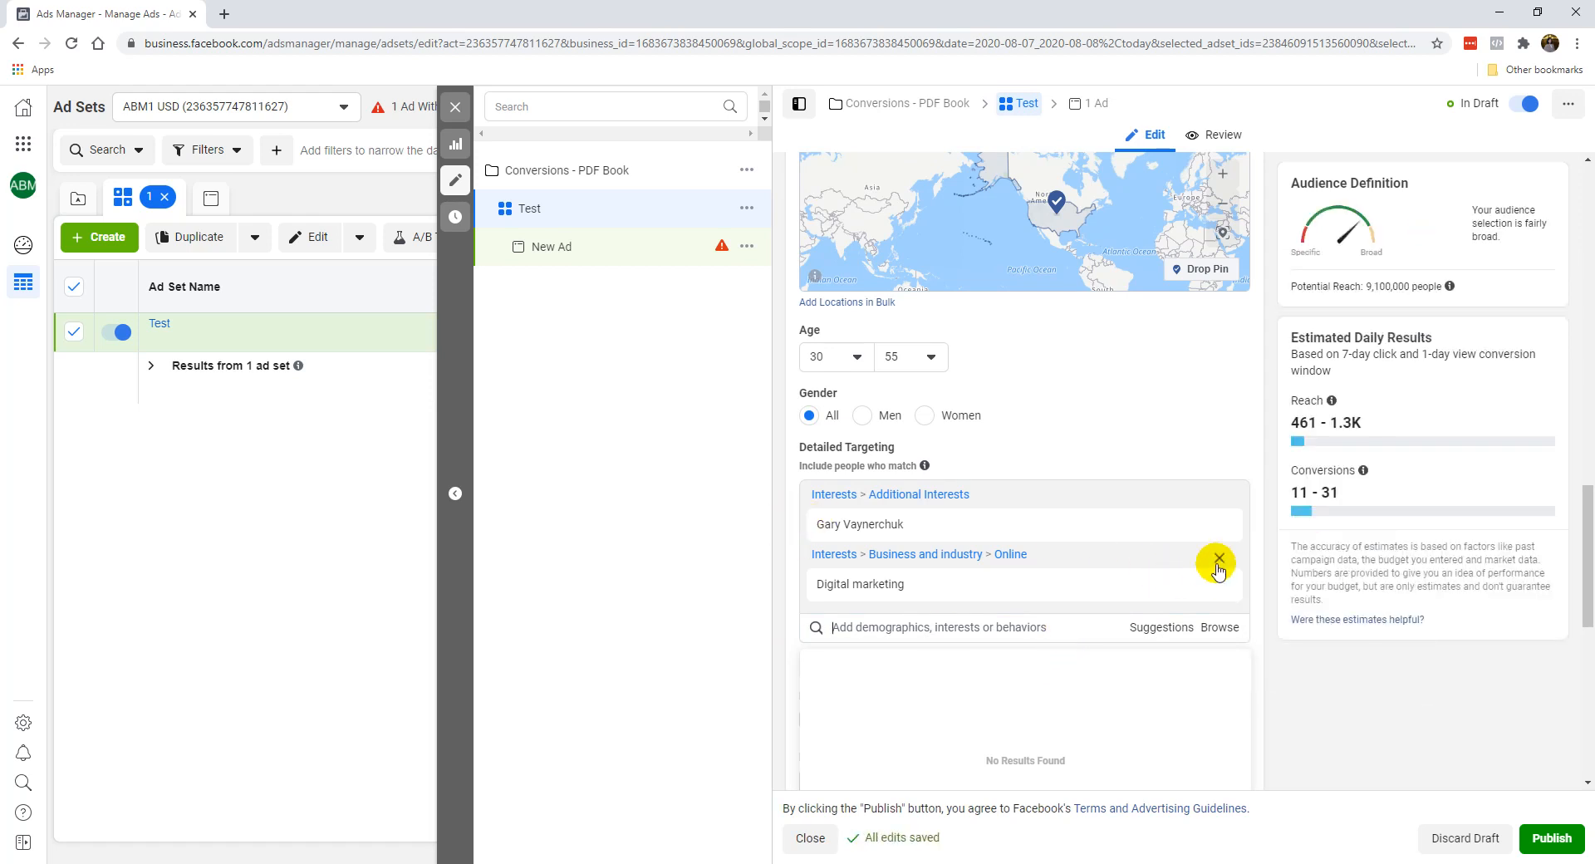
pyautogui.click(1219, 559)
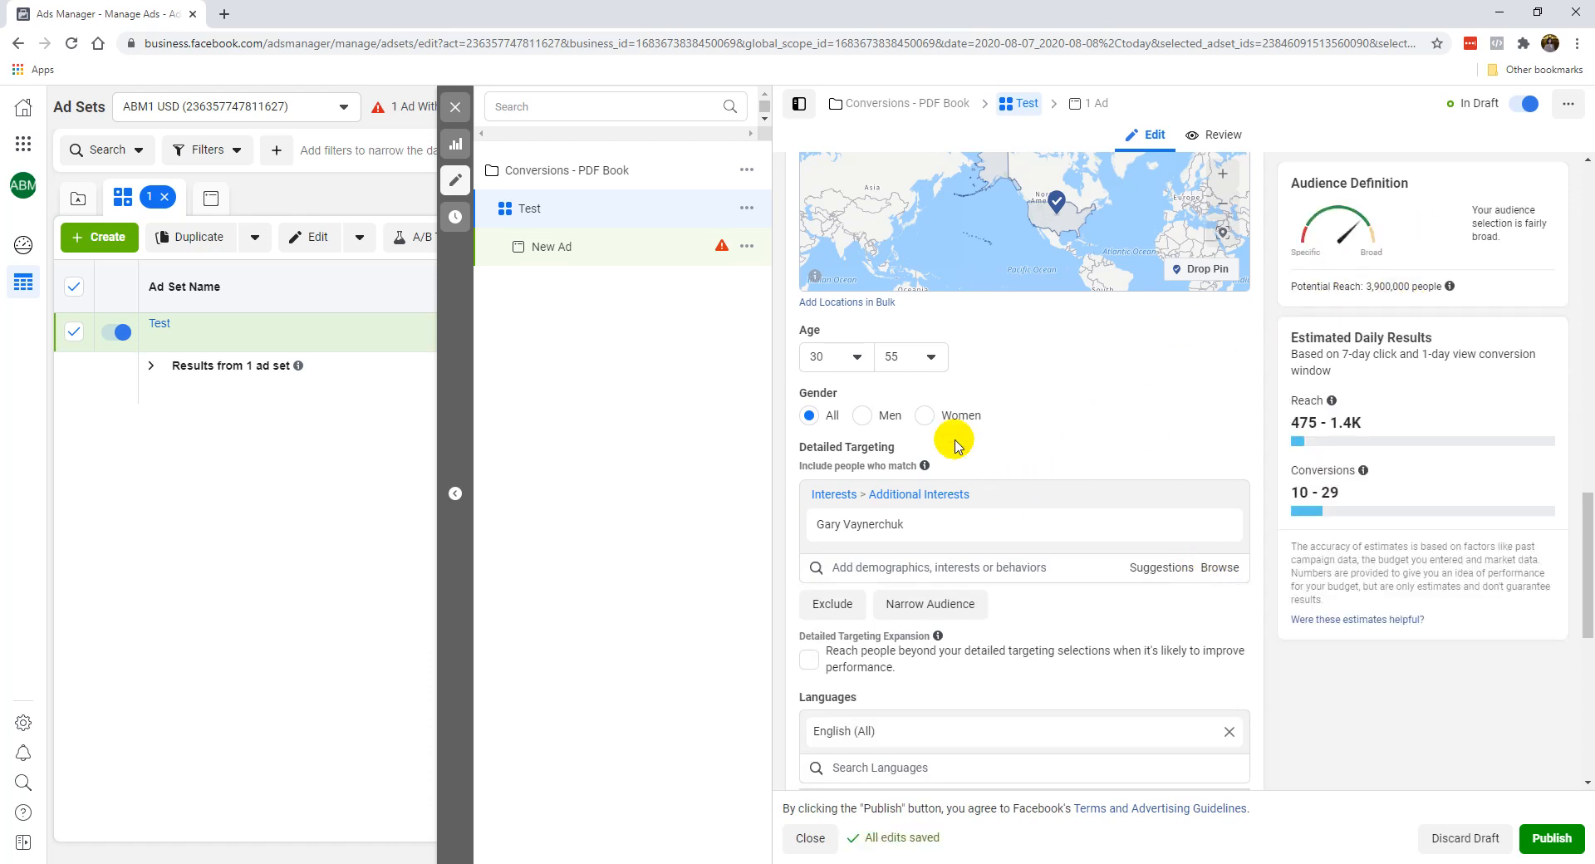
# Add the suggested Grant Cardone interest to detailed targeting.
pyautogui.click(1153, 568)
pyautogui.click(1044, 604)
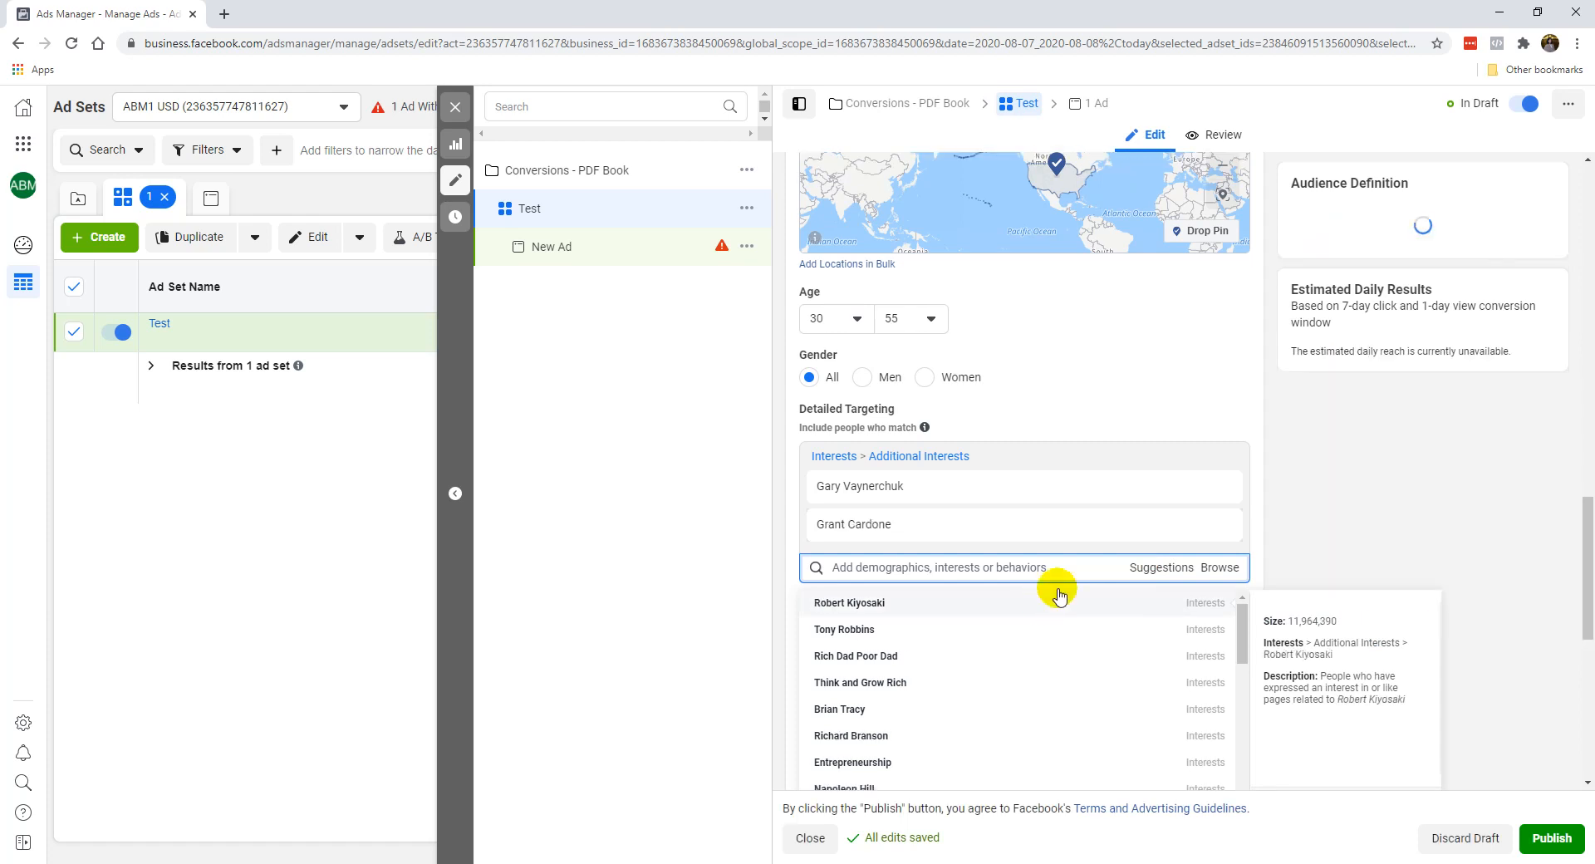
pyautogui.click(1149, 415)
pyautogui.scroll(2, 1143, 455)
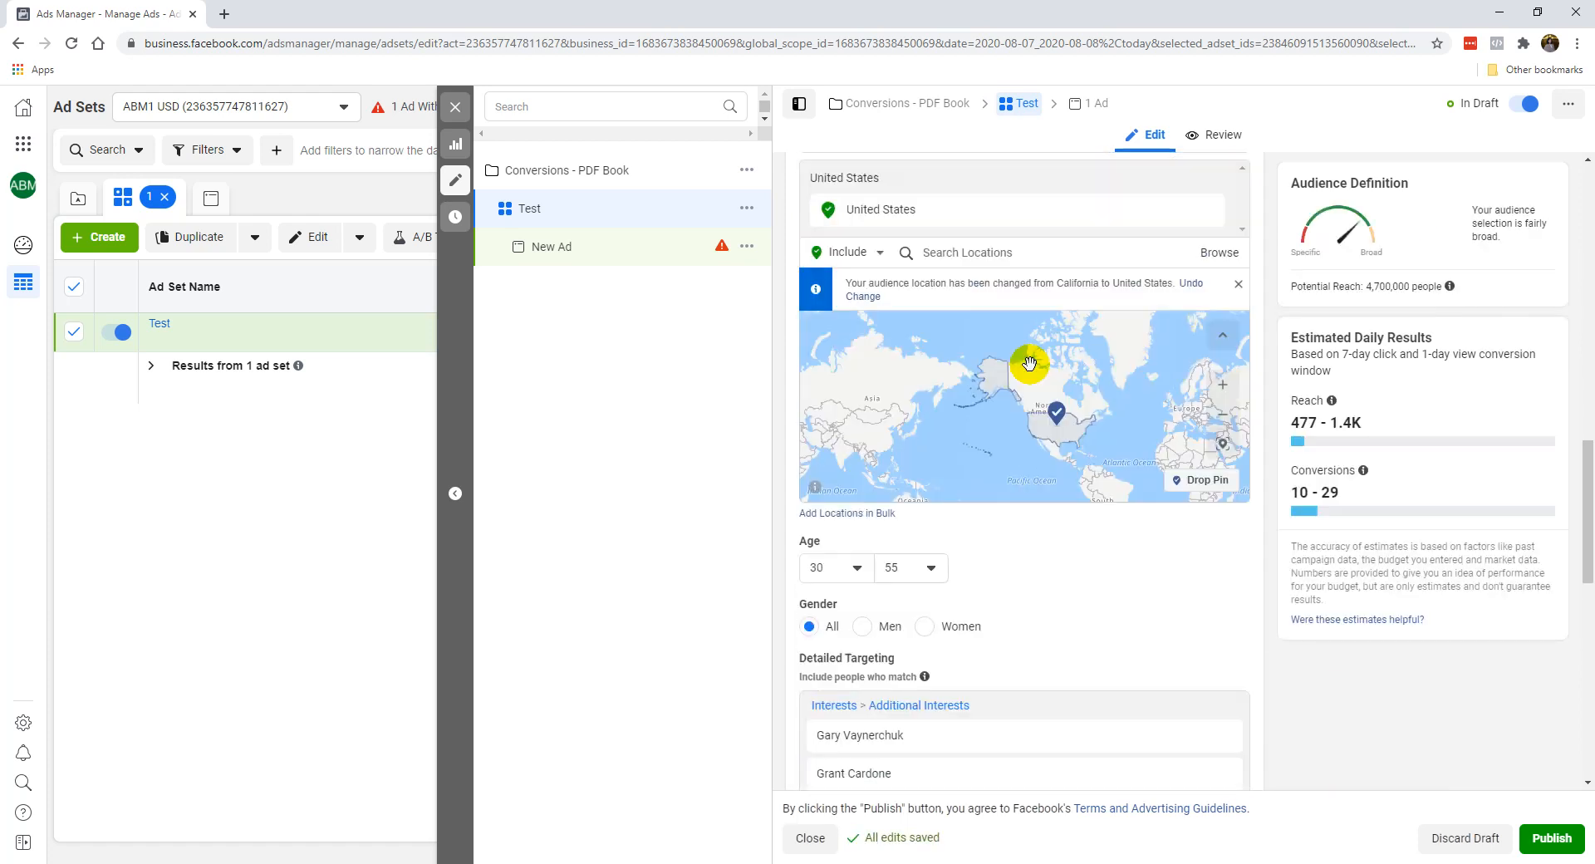
pyautogui.scroll(-2, 1020, 627)
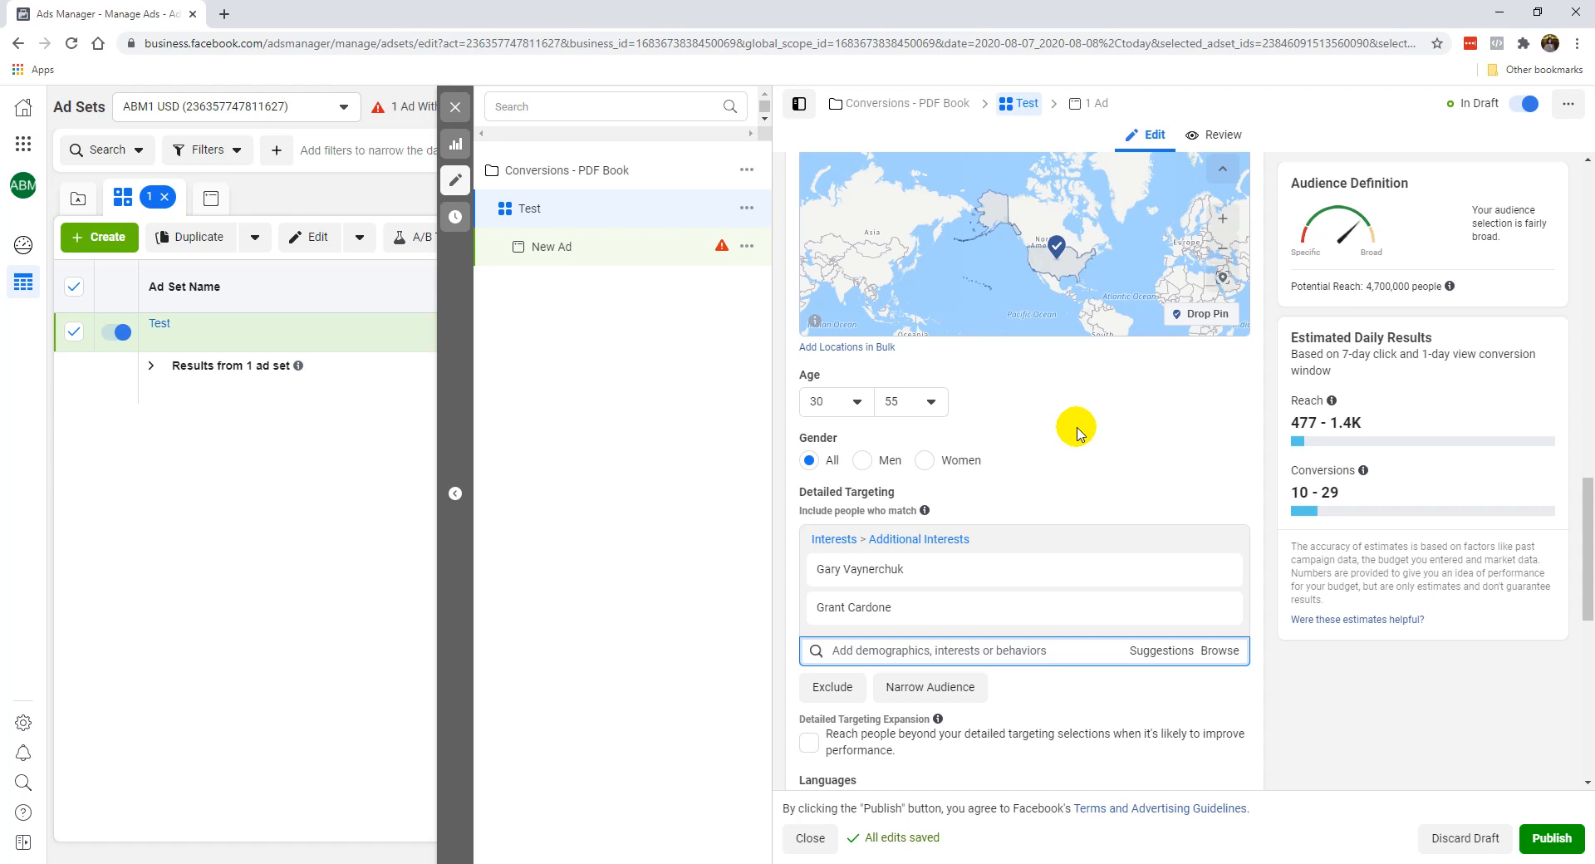
# Add the Email marketing interest and remove Gary Vaynerchuk and Grant Cardone from detailed targeting.
pyautogui.scroll(-2, 1065, 492)
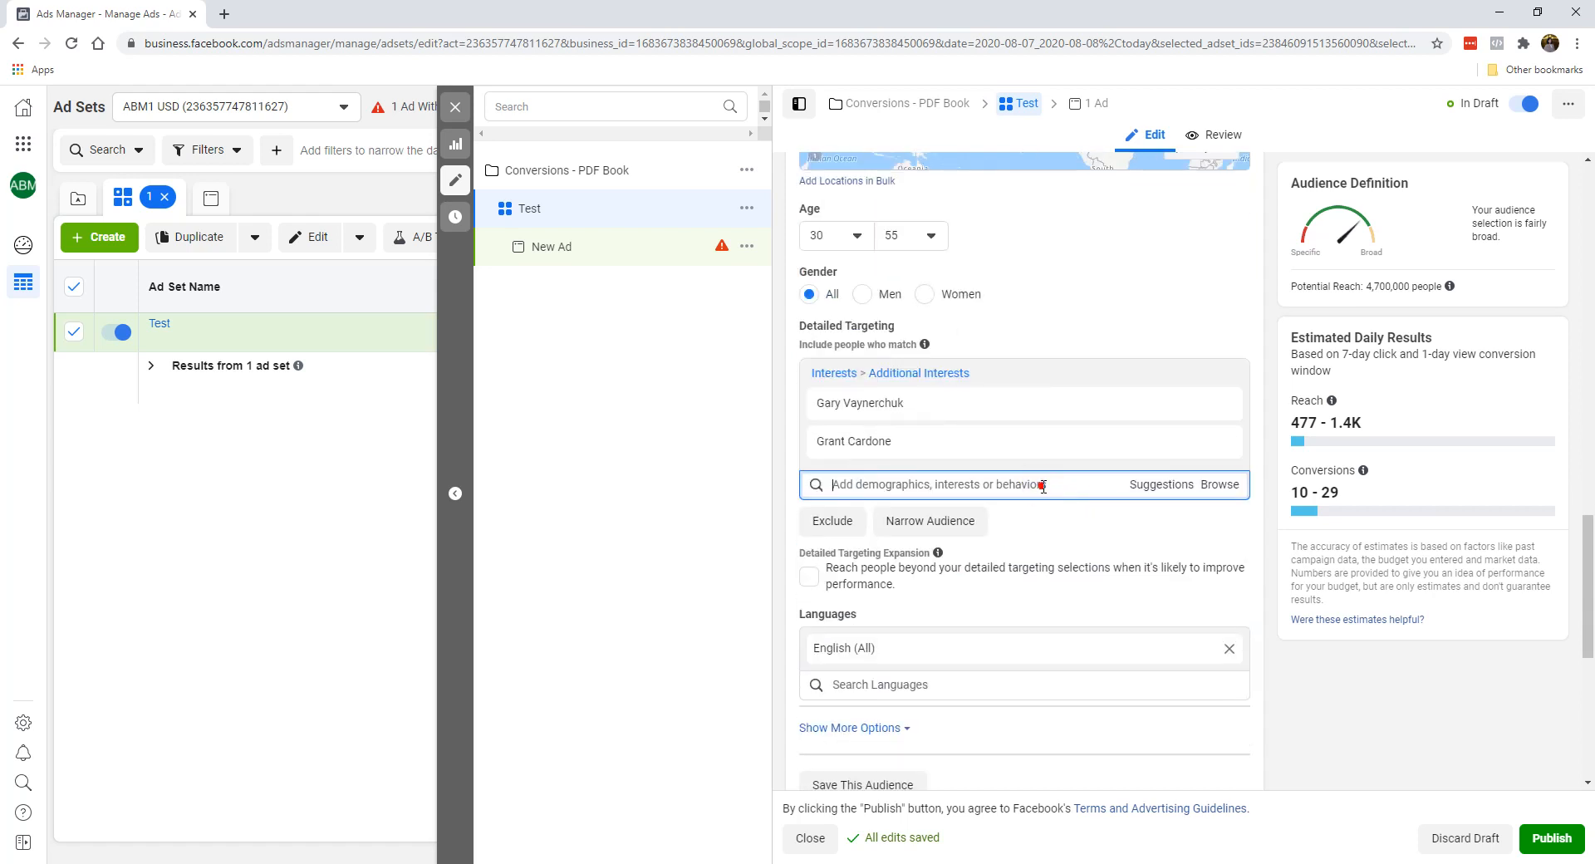
pyautogui.write('email m')
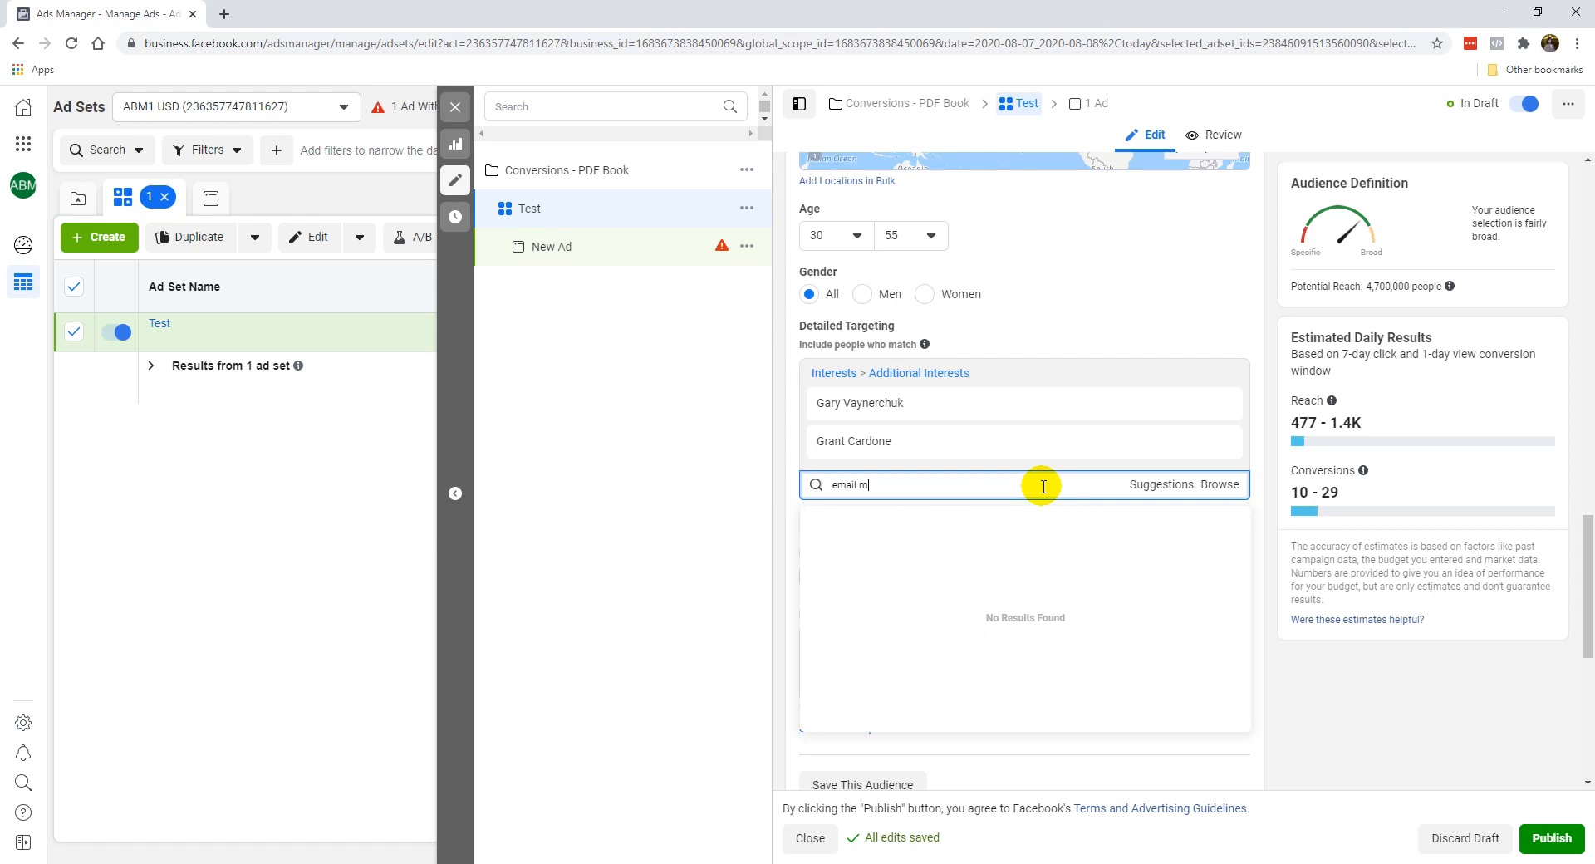
pyautogui.write('arketing')
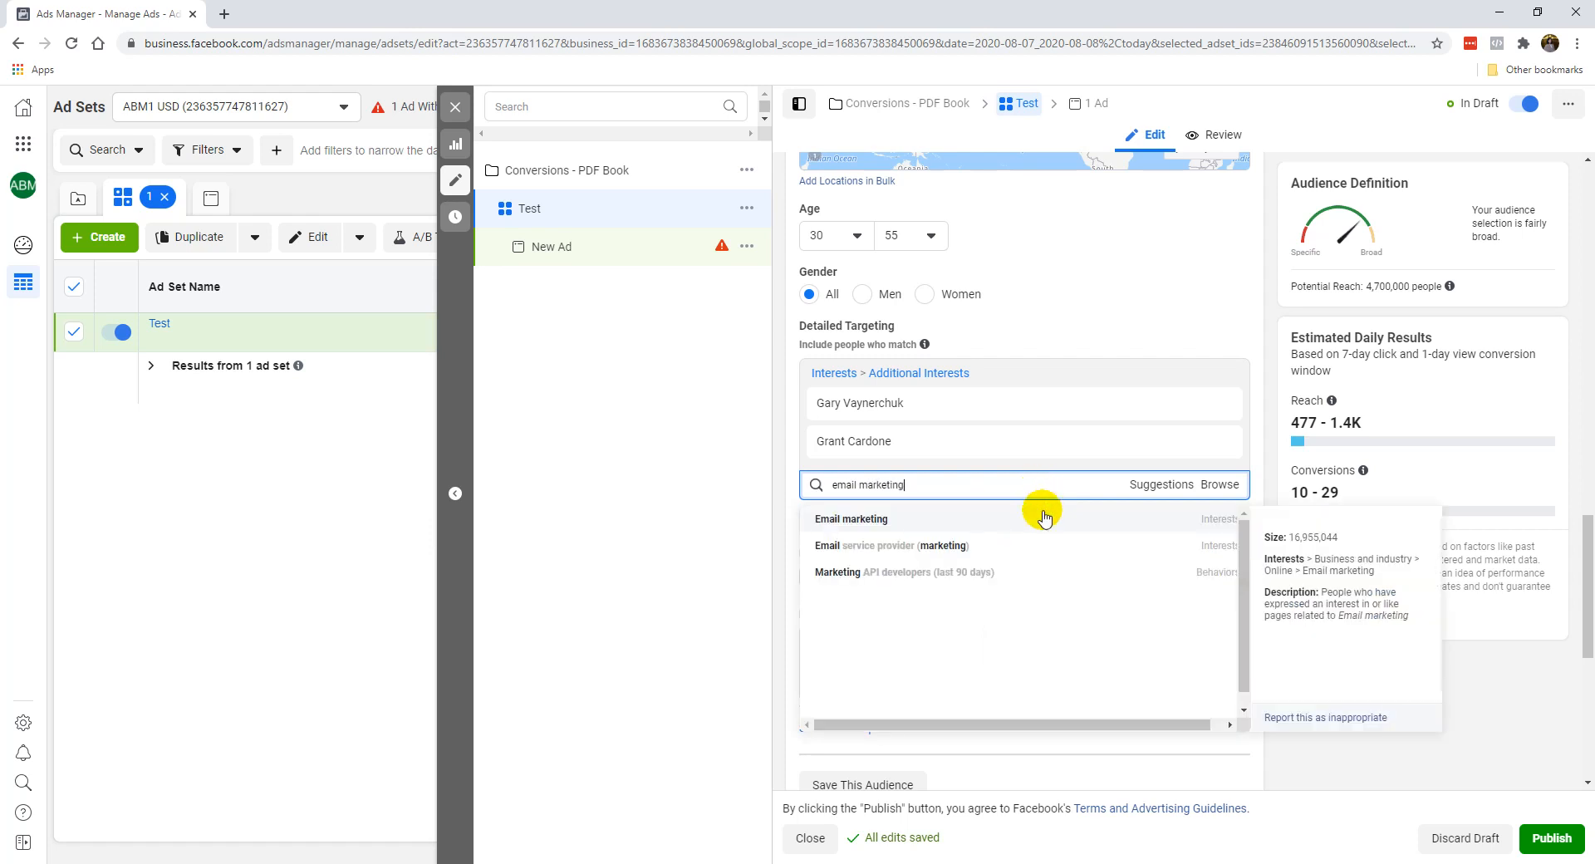
pyautogui.click(1040, 519)
pyautogui.click(1221, 344)
pyautogui.click(1221, 343)
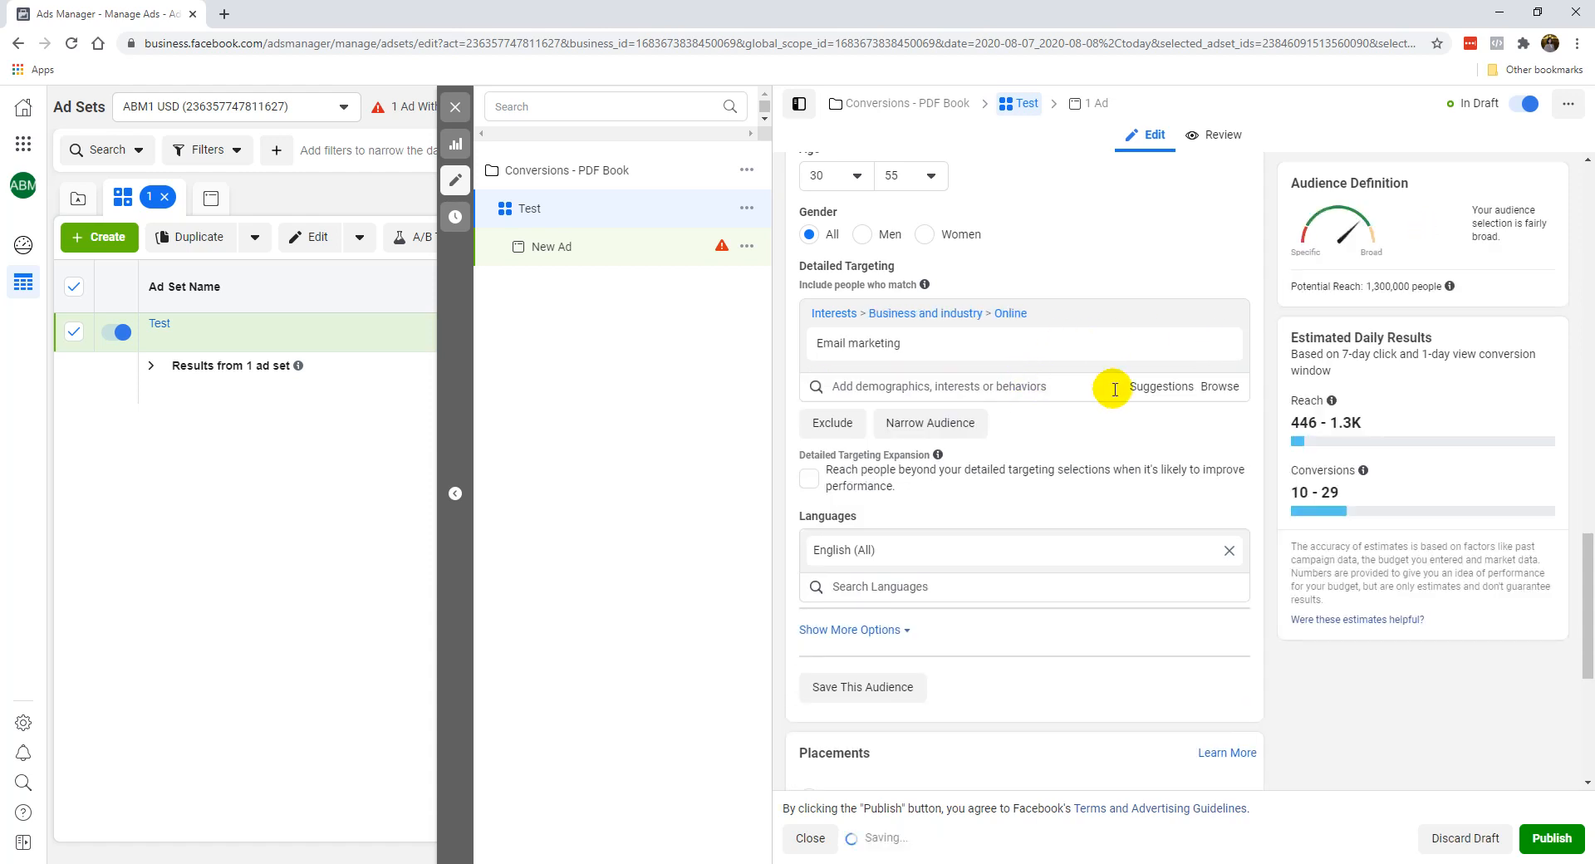
# Switch the ad set to manual placements and exclude the Audience Network platform.
pyautogui.scroll(1, 1060, 423)
pyautogui.scroll(2, 1055, 407)
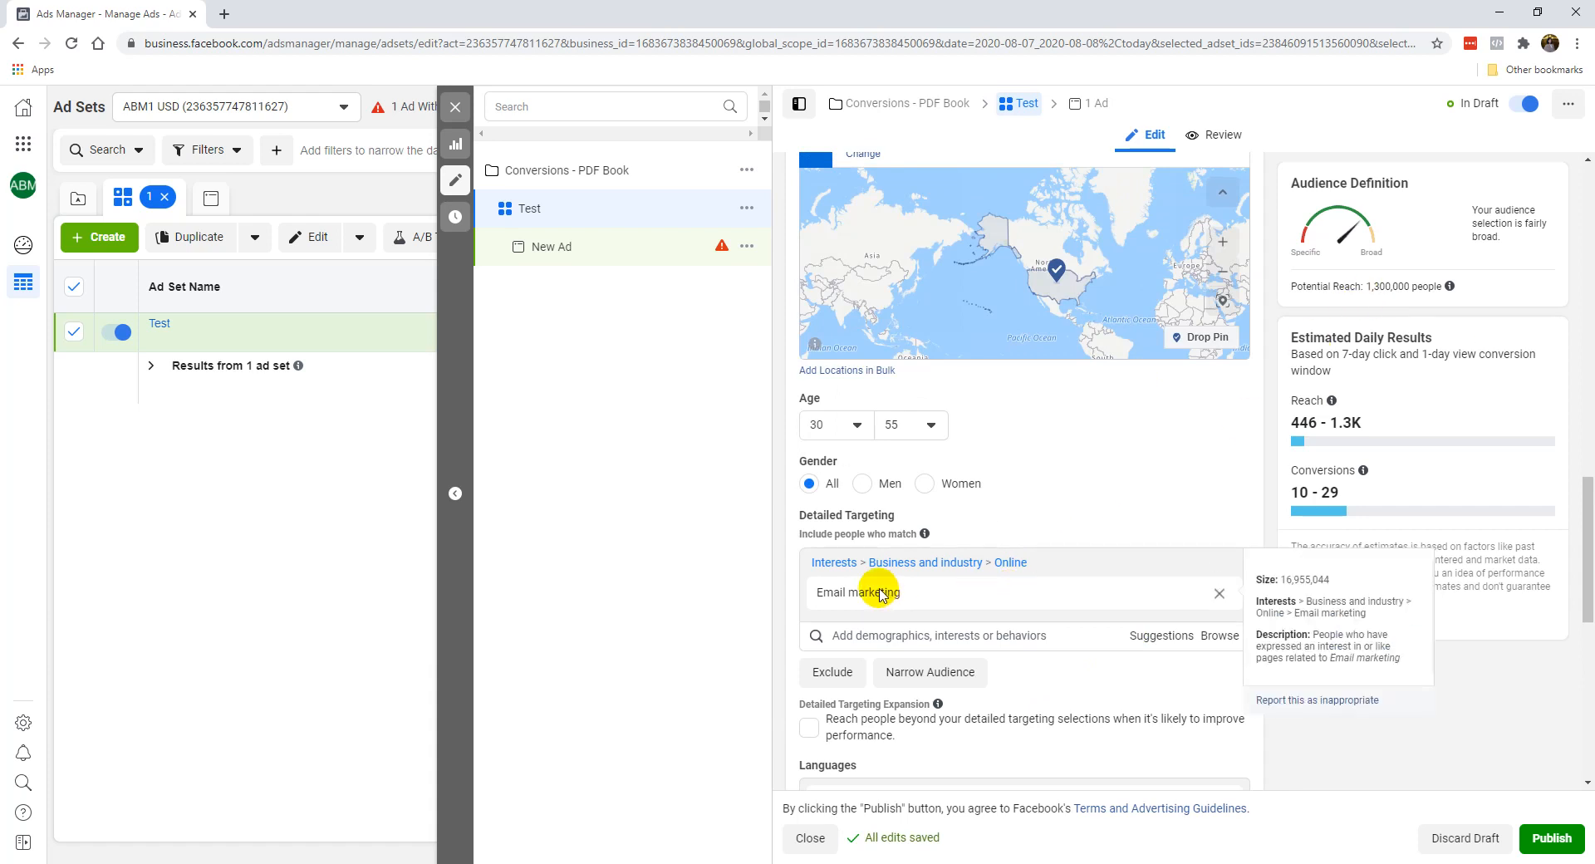
pyautogui.scroll(1, 1005, 382)
pyautogui.scroll(-2, 1059, 555)
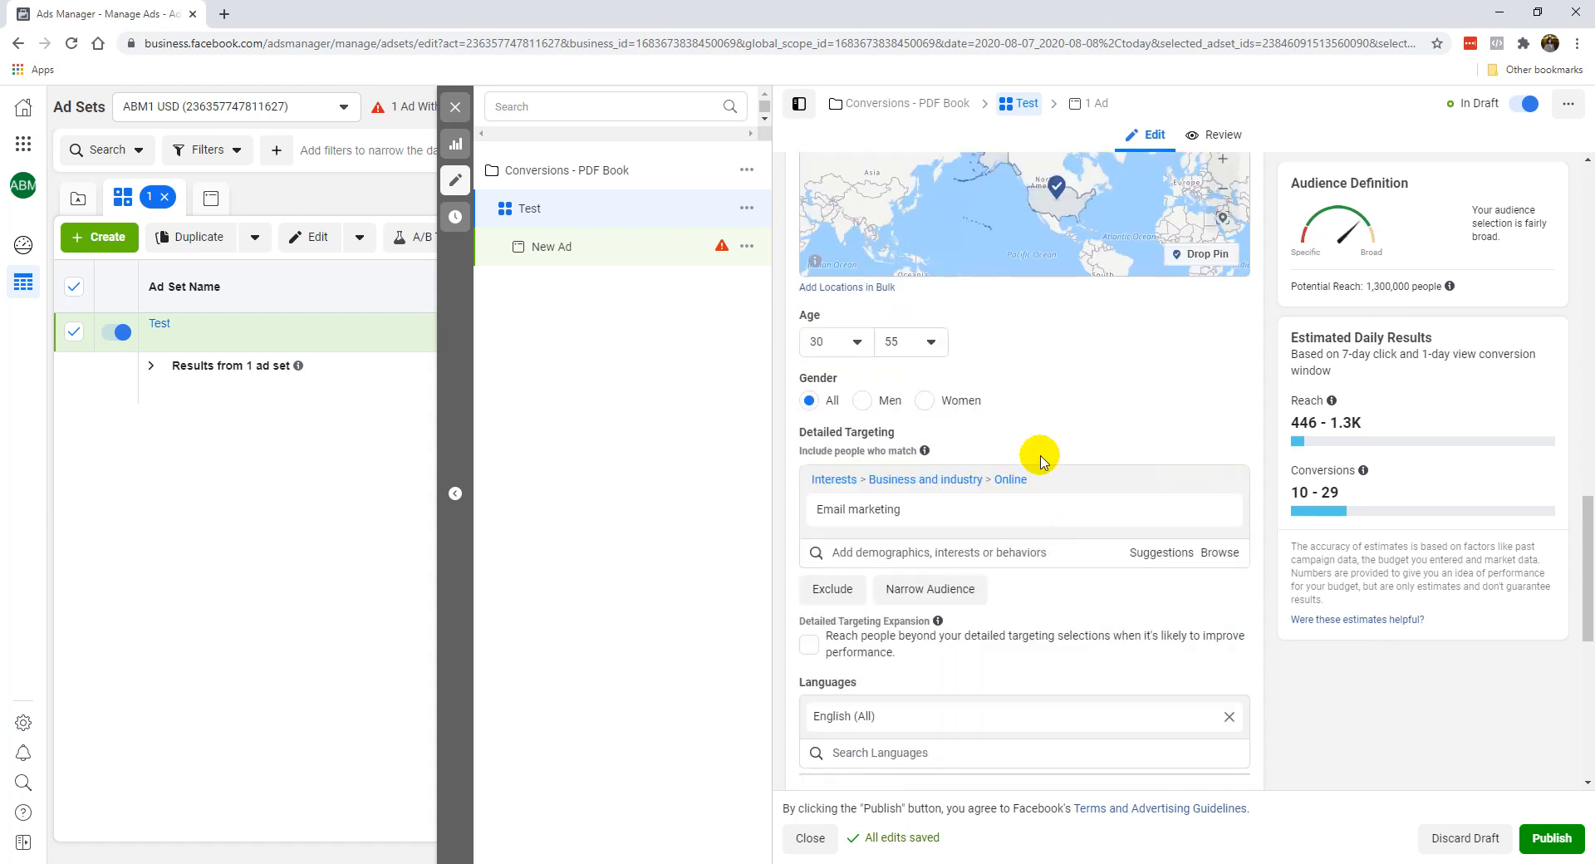
pyautogui.scroll(-1, 1038, 453)
pyautogui.scroll(-5, 955, 565)
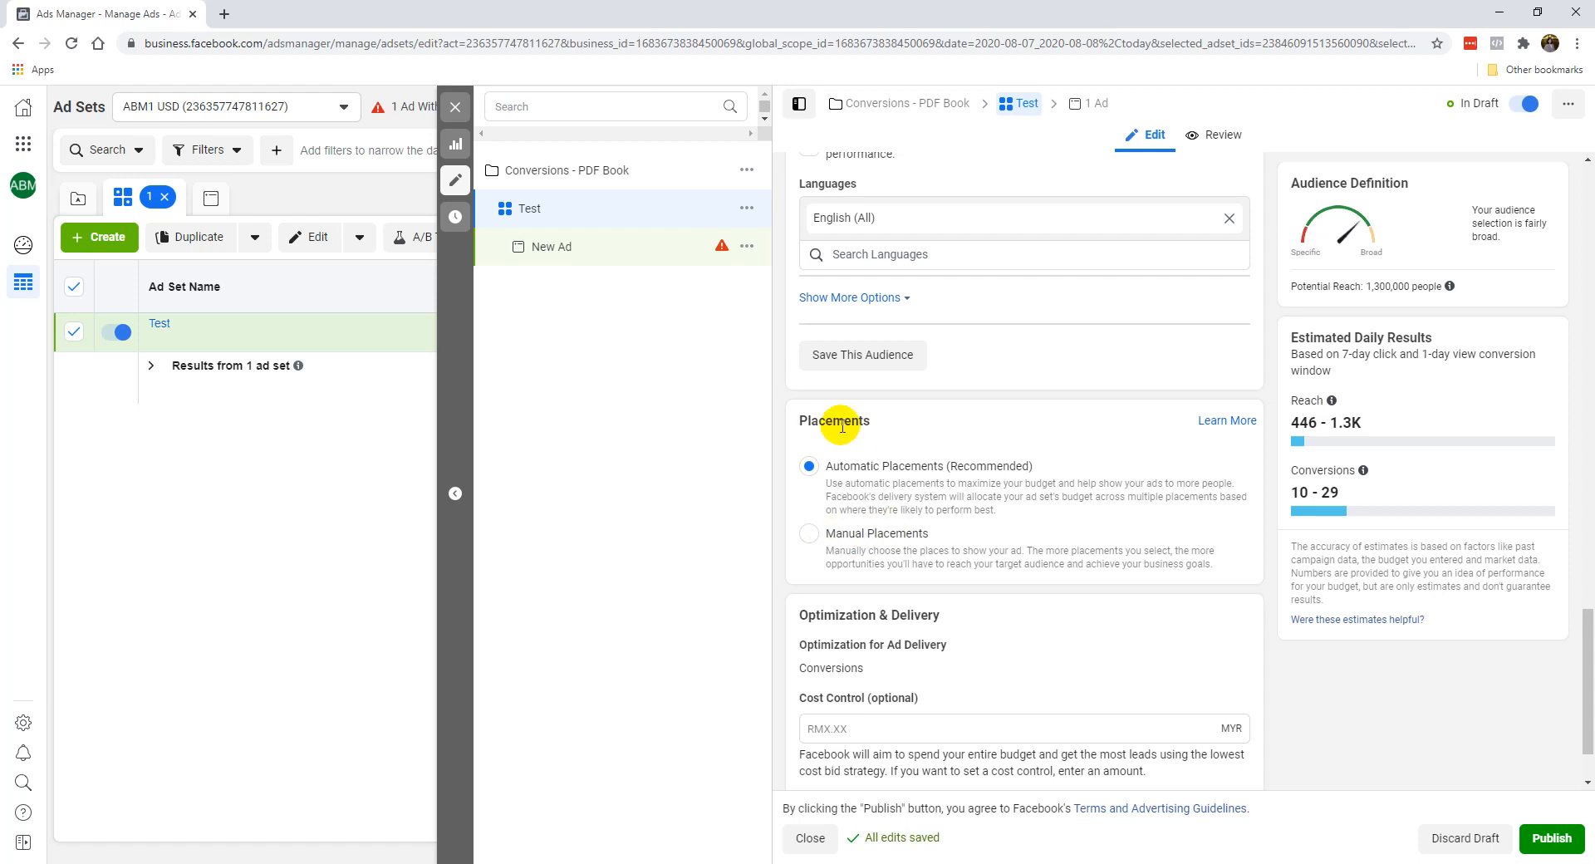
pyautogui.click(807, 540)
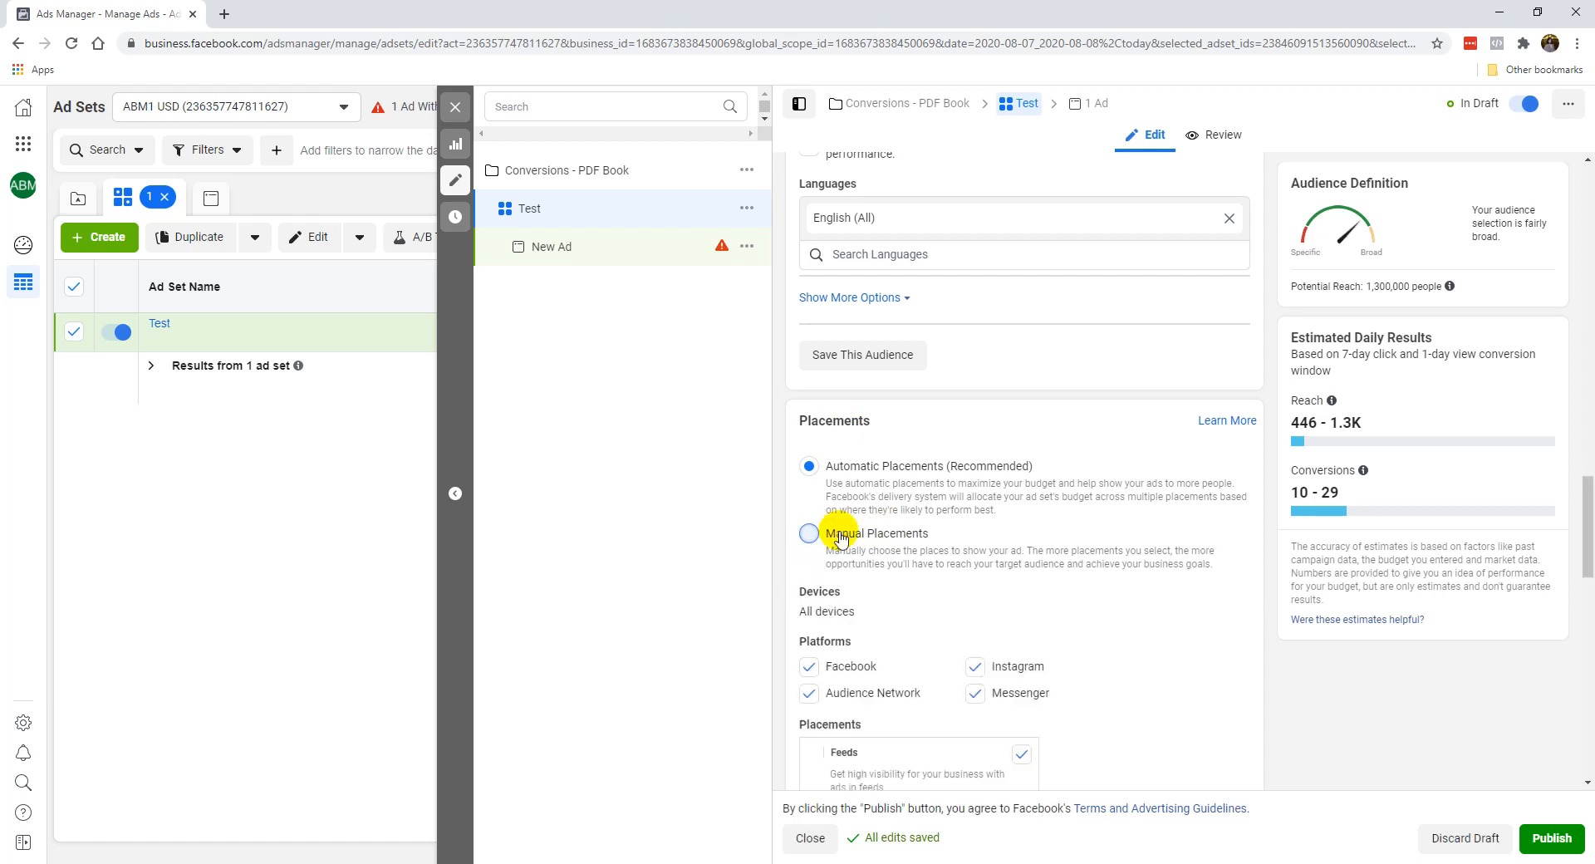
pyautogui.scroll(-1, 885, 534)
pyautogui.scroll(-1, 885, 534)
pyautogui.click(808, 643)
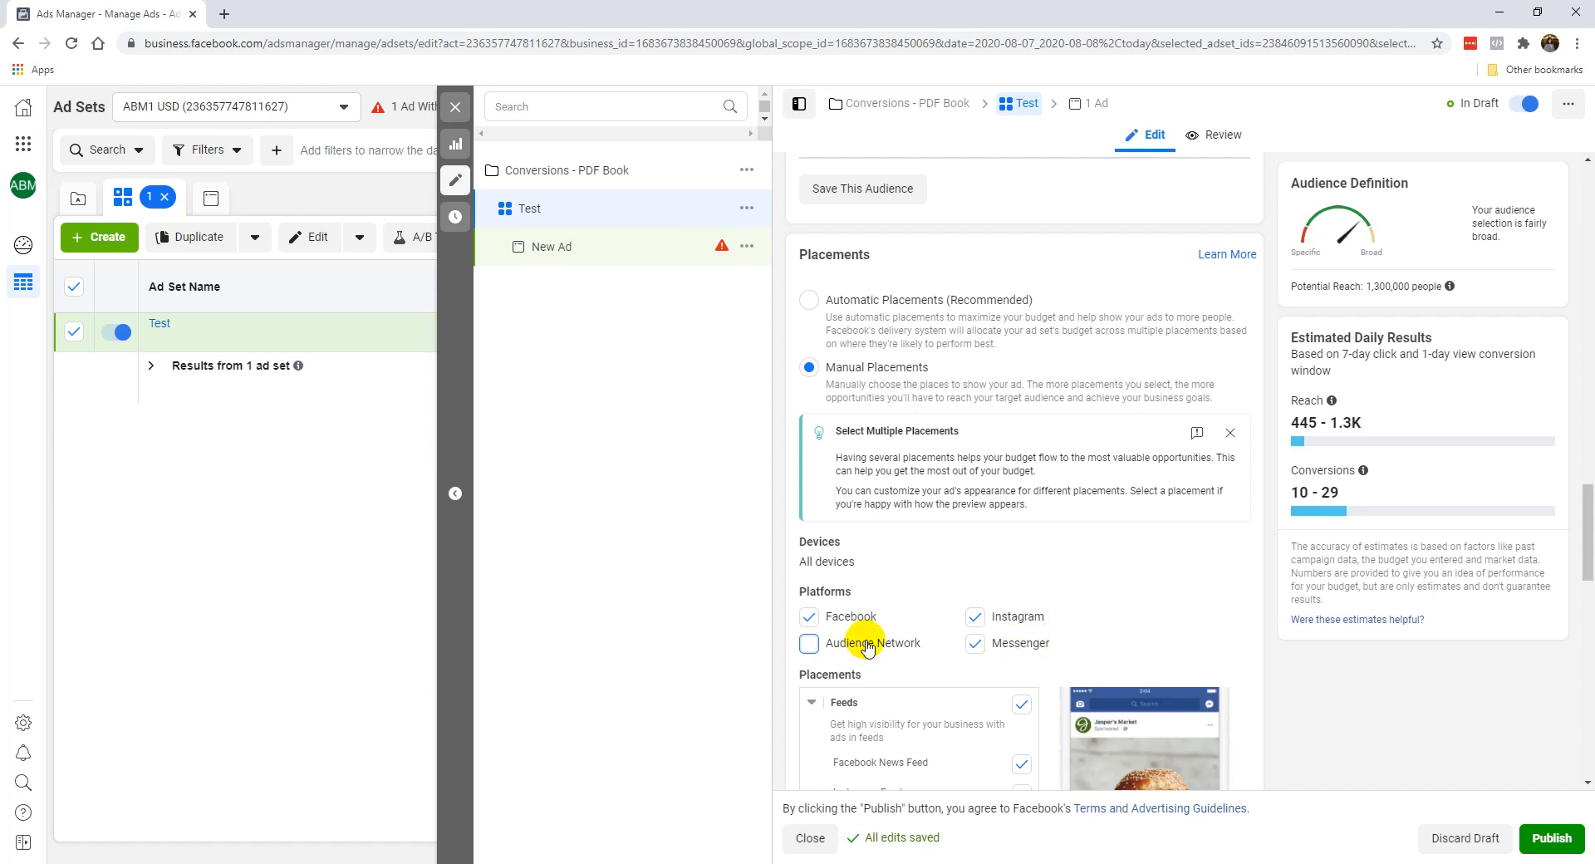
# Expand the extra Optimization & Delivery options and review the conversion window, charging and delivery type.
pyautogui.scroll(-2, 868, 648)
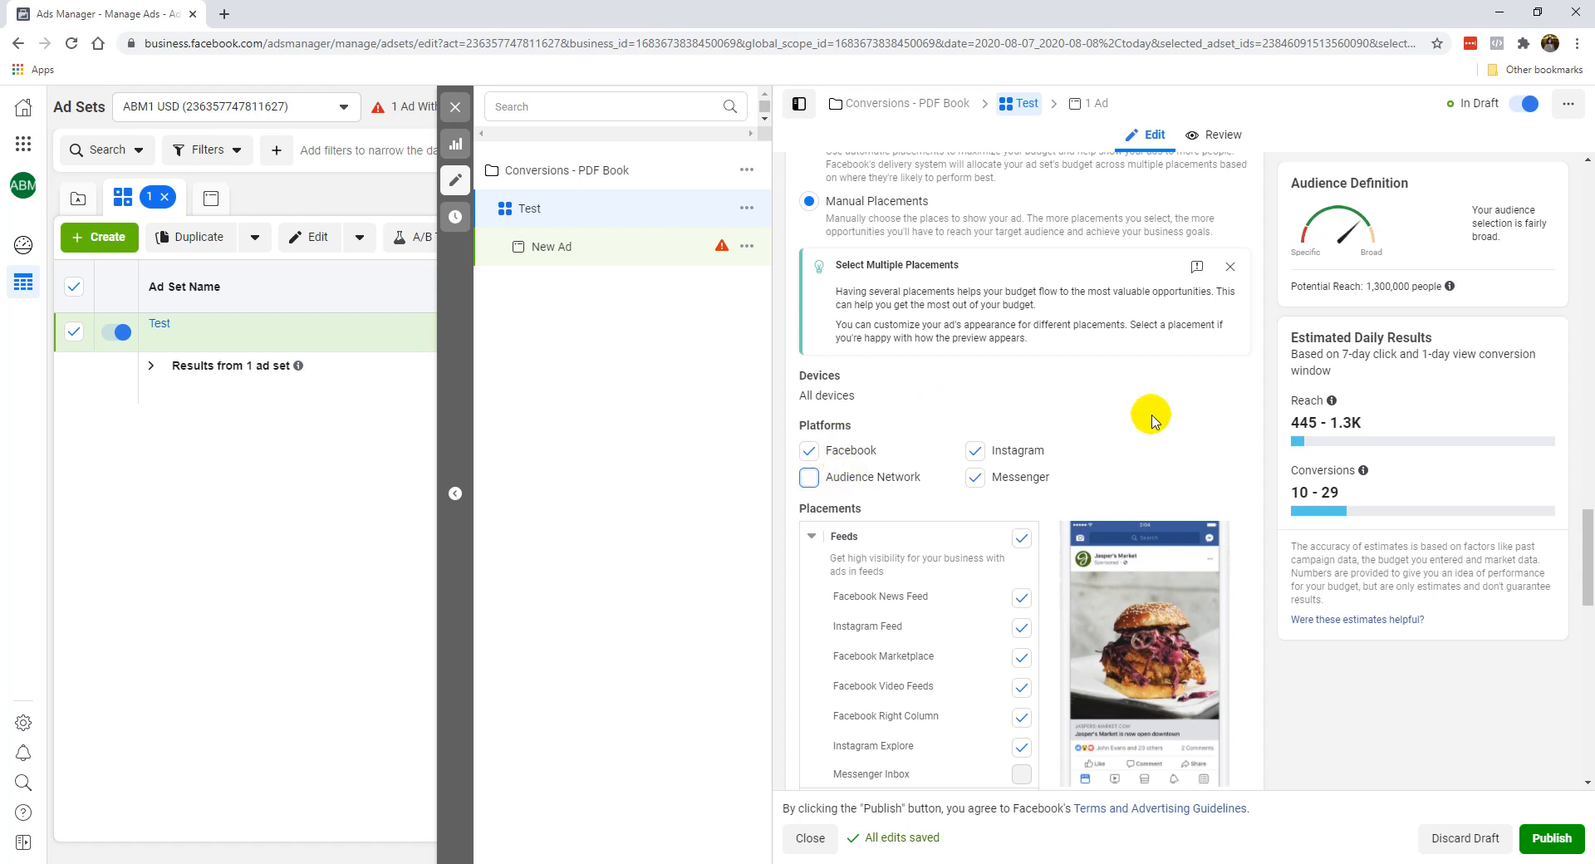
pyautogui.scroll(-4, 1155, 415)
pyautogui.scroll(-9, 1173, 575)
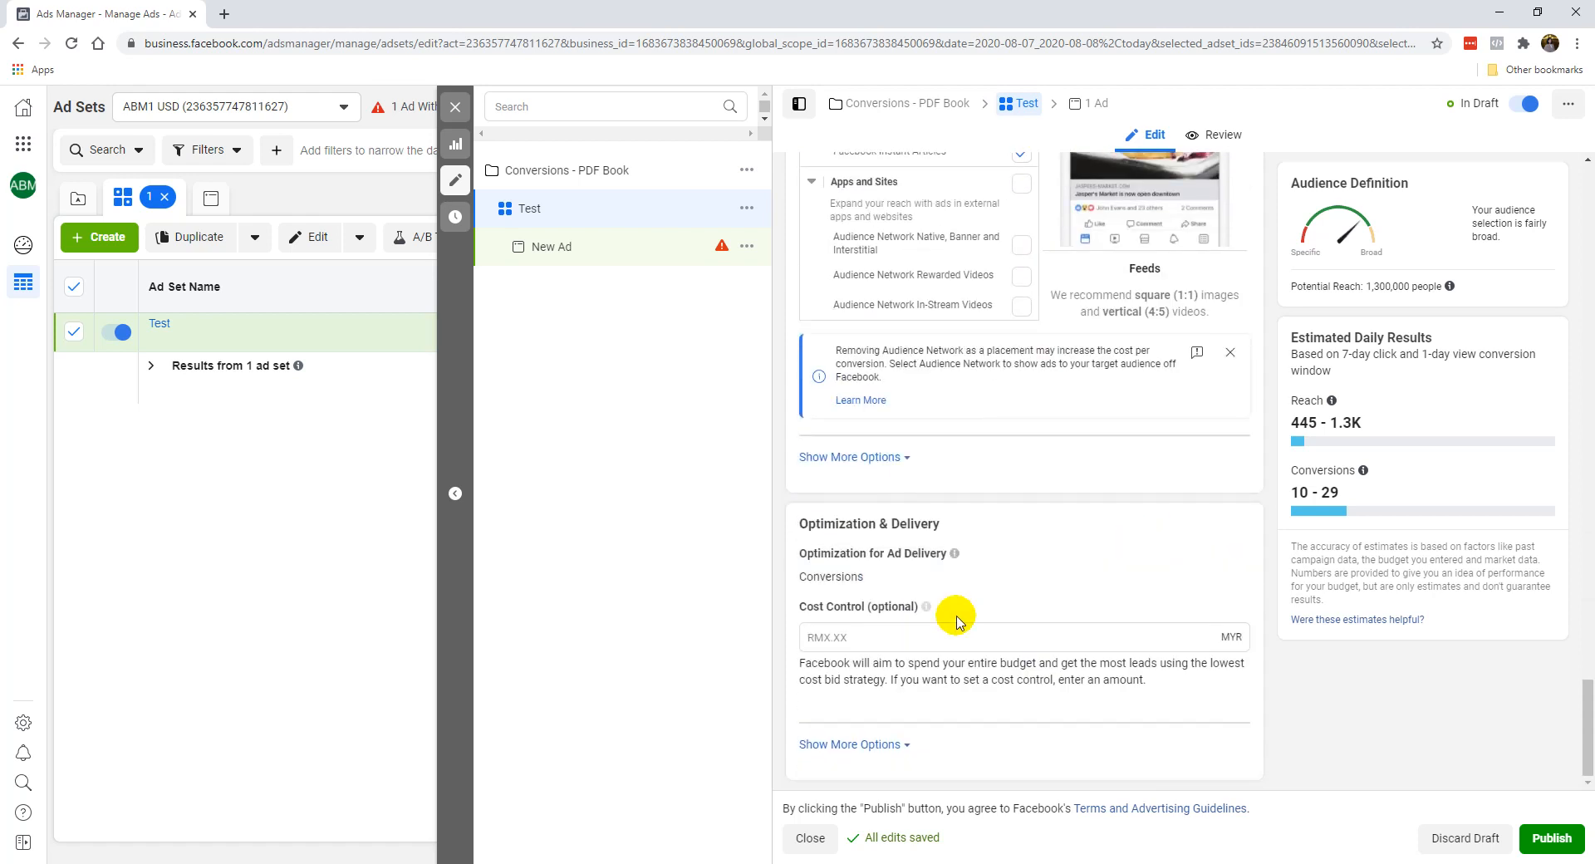
pyautogui.click(864, 745)
pyautogui.scroll(-2, 962, 633)
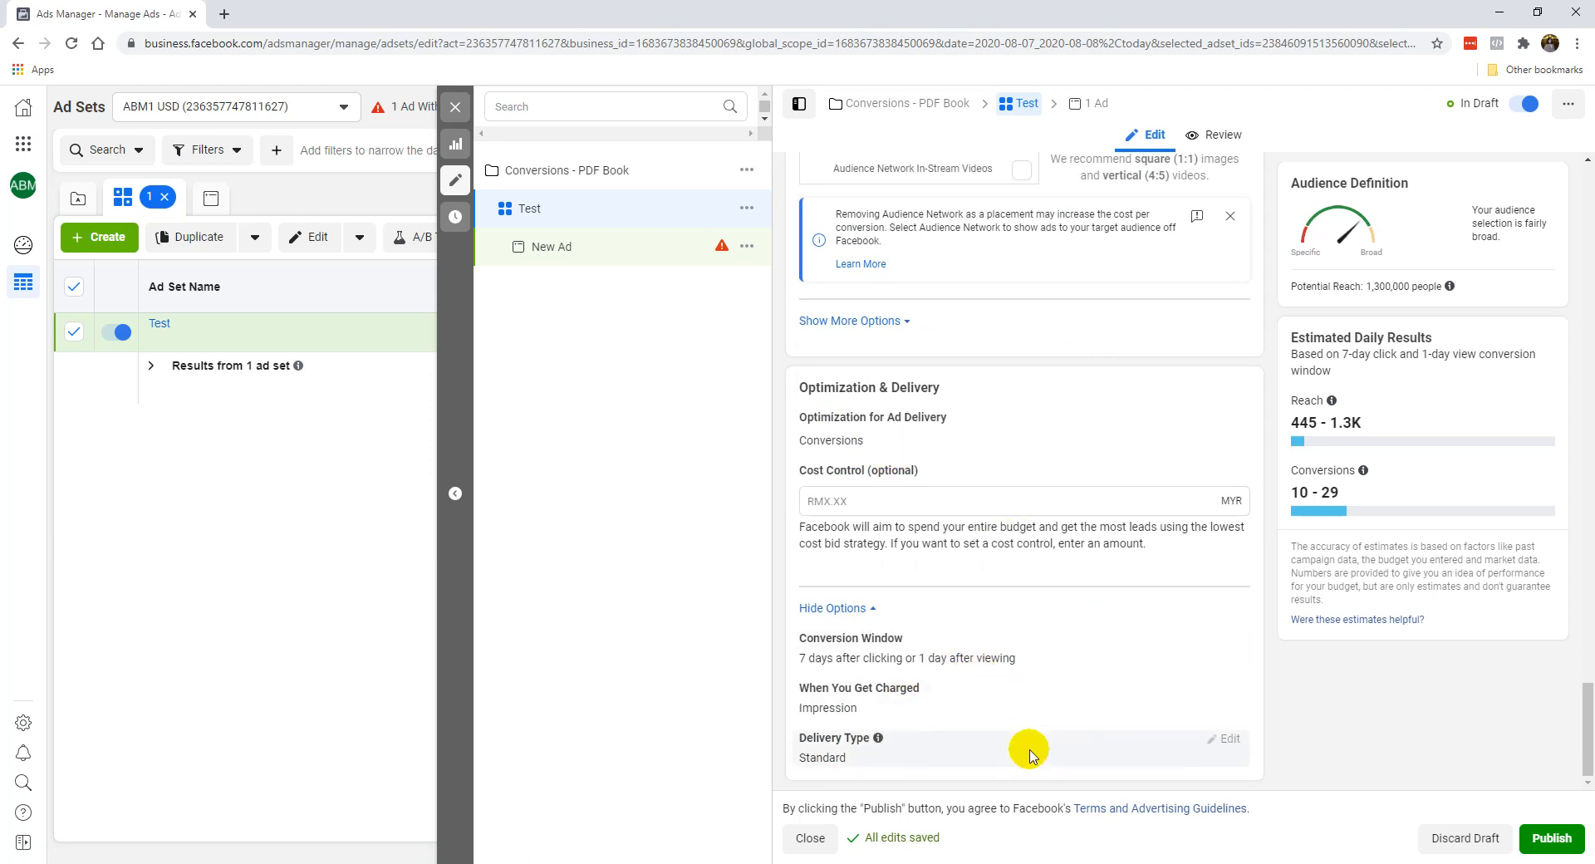
# Rename the ad set as "FB IG USA 30-55 MF Email Marketing".
pyautogui.scroll(1, 1059, 577)
pyautogui.scroll(20, 1059, 577)
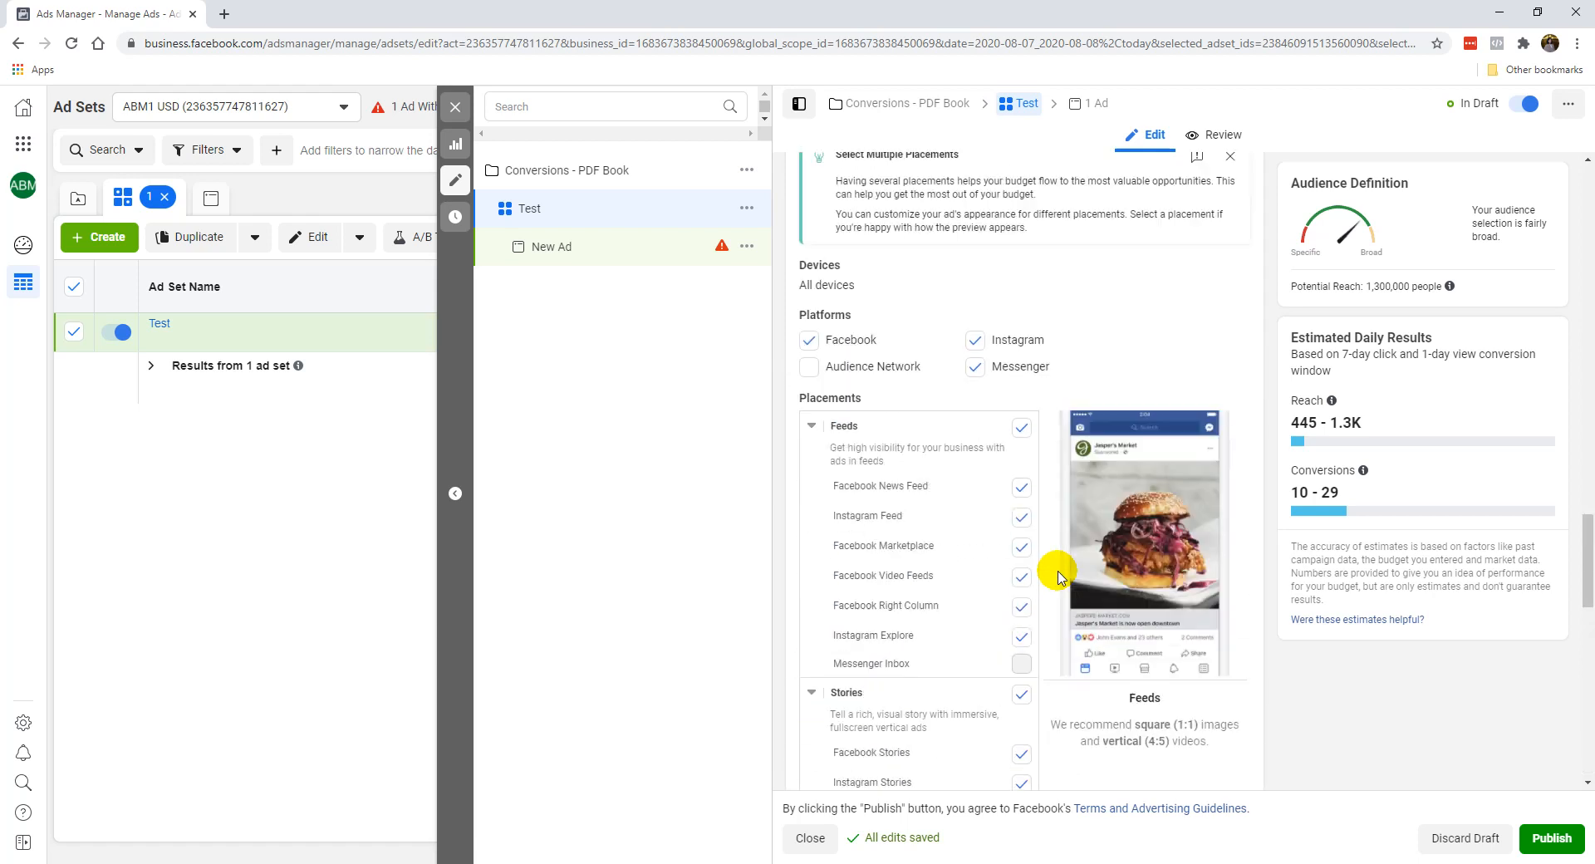
pyautogui.scroll(5, 1160, 407)
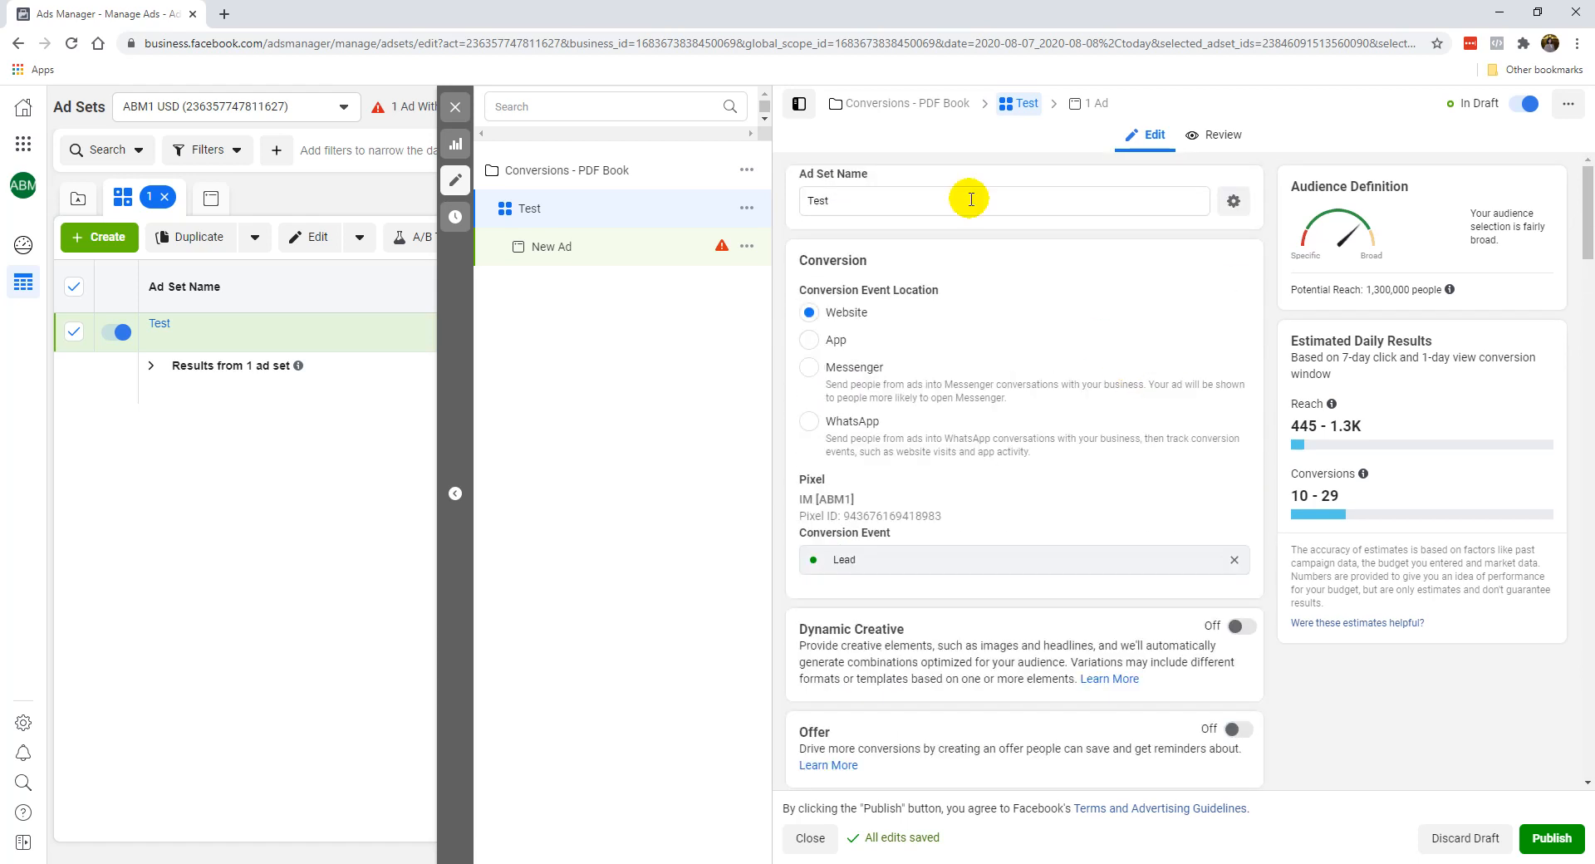
pyautogui.doubleClick(861, 198)
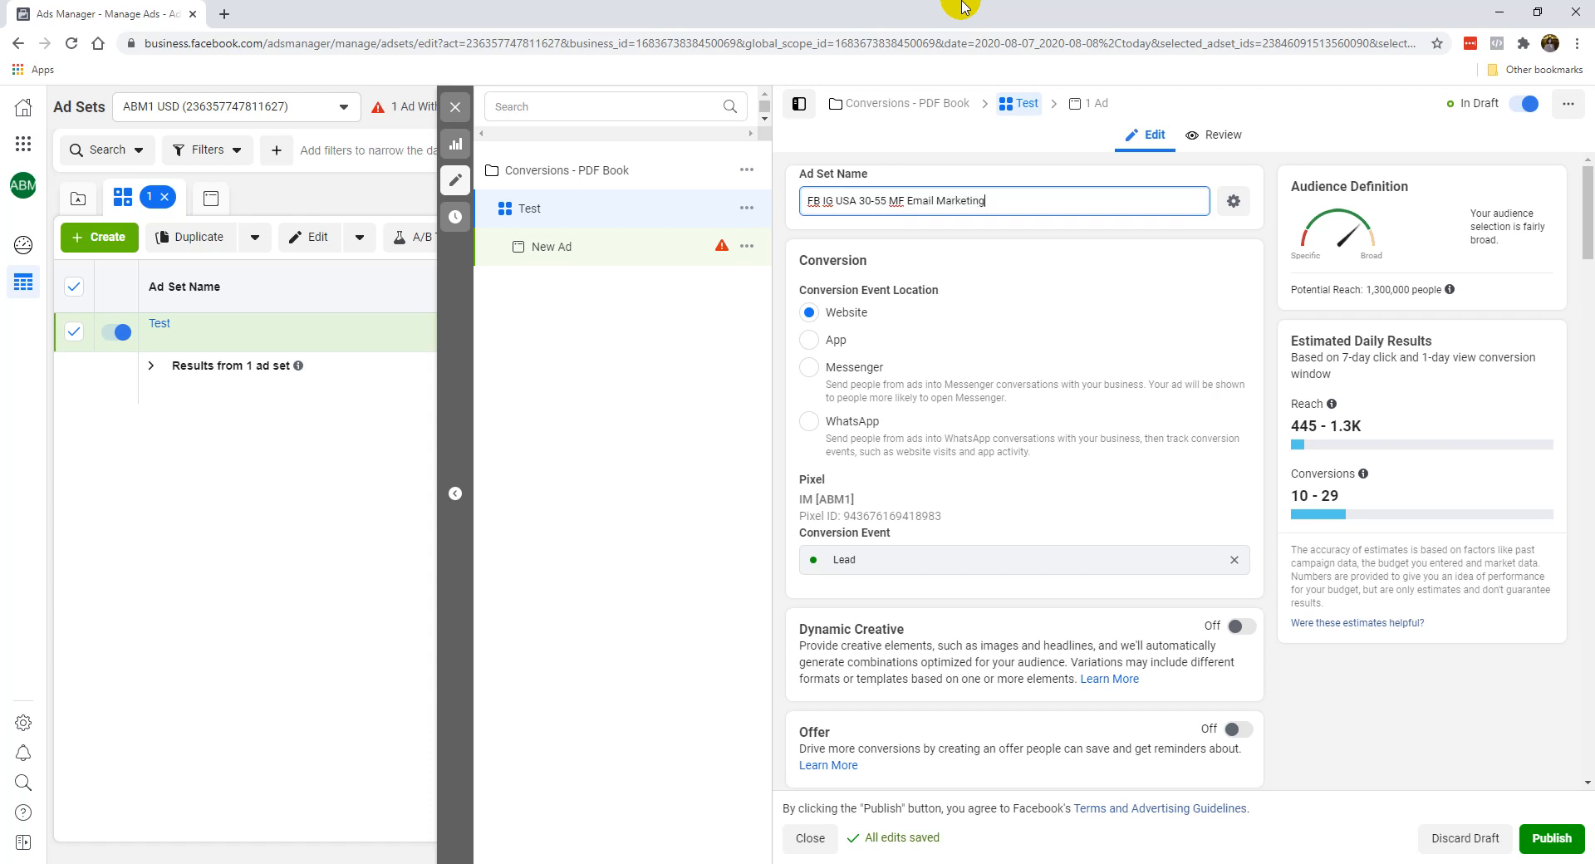
pyautogui.click(907, 202)
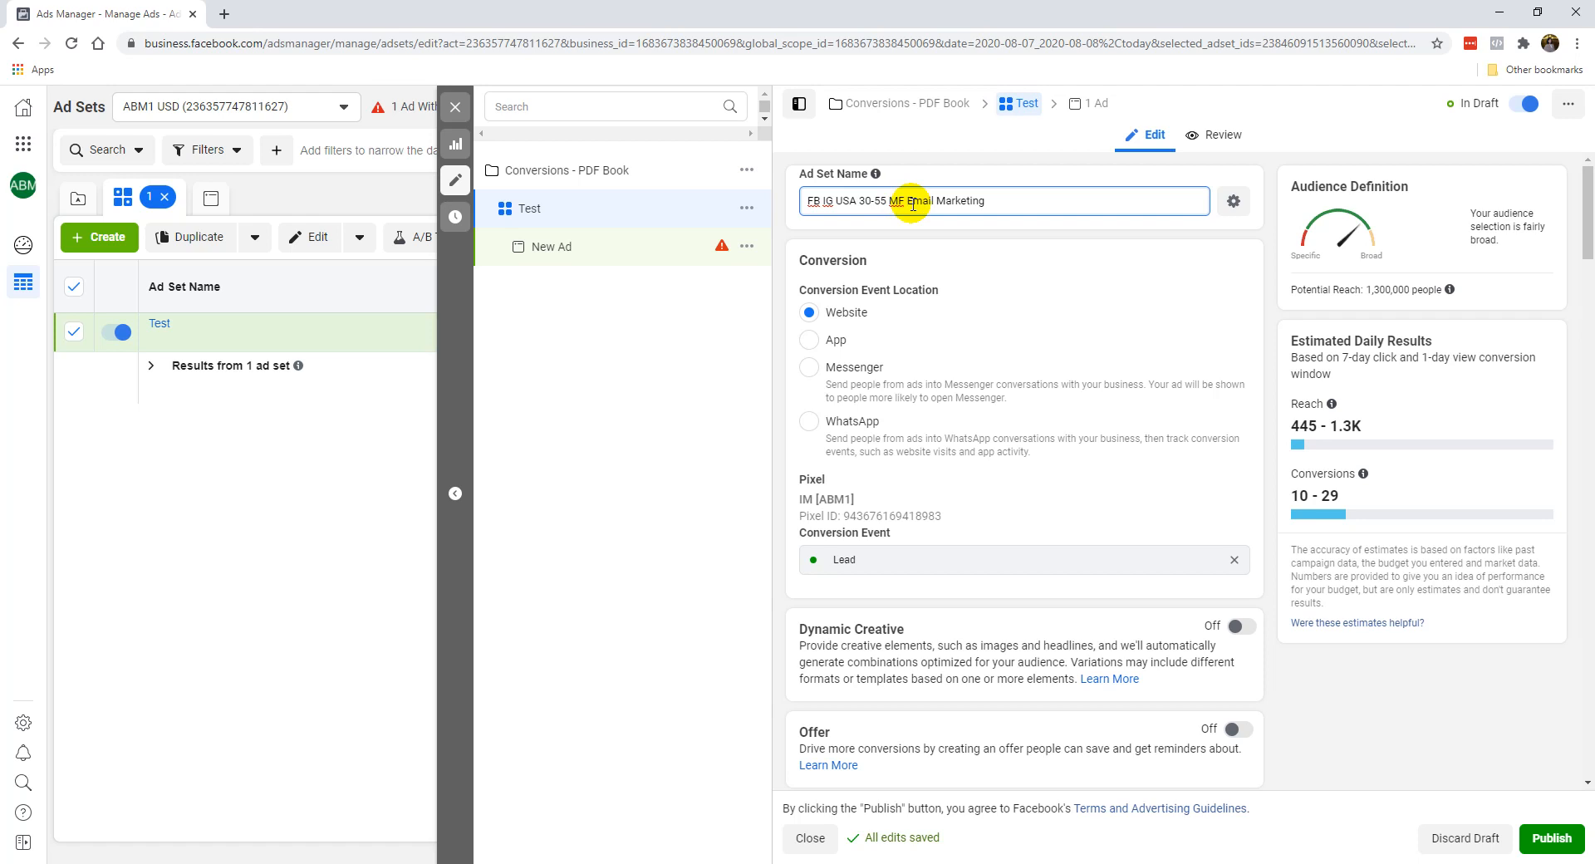
pyautogui.click(993, 251)
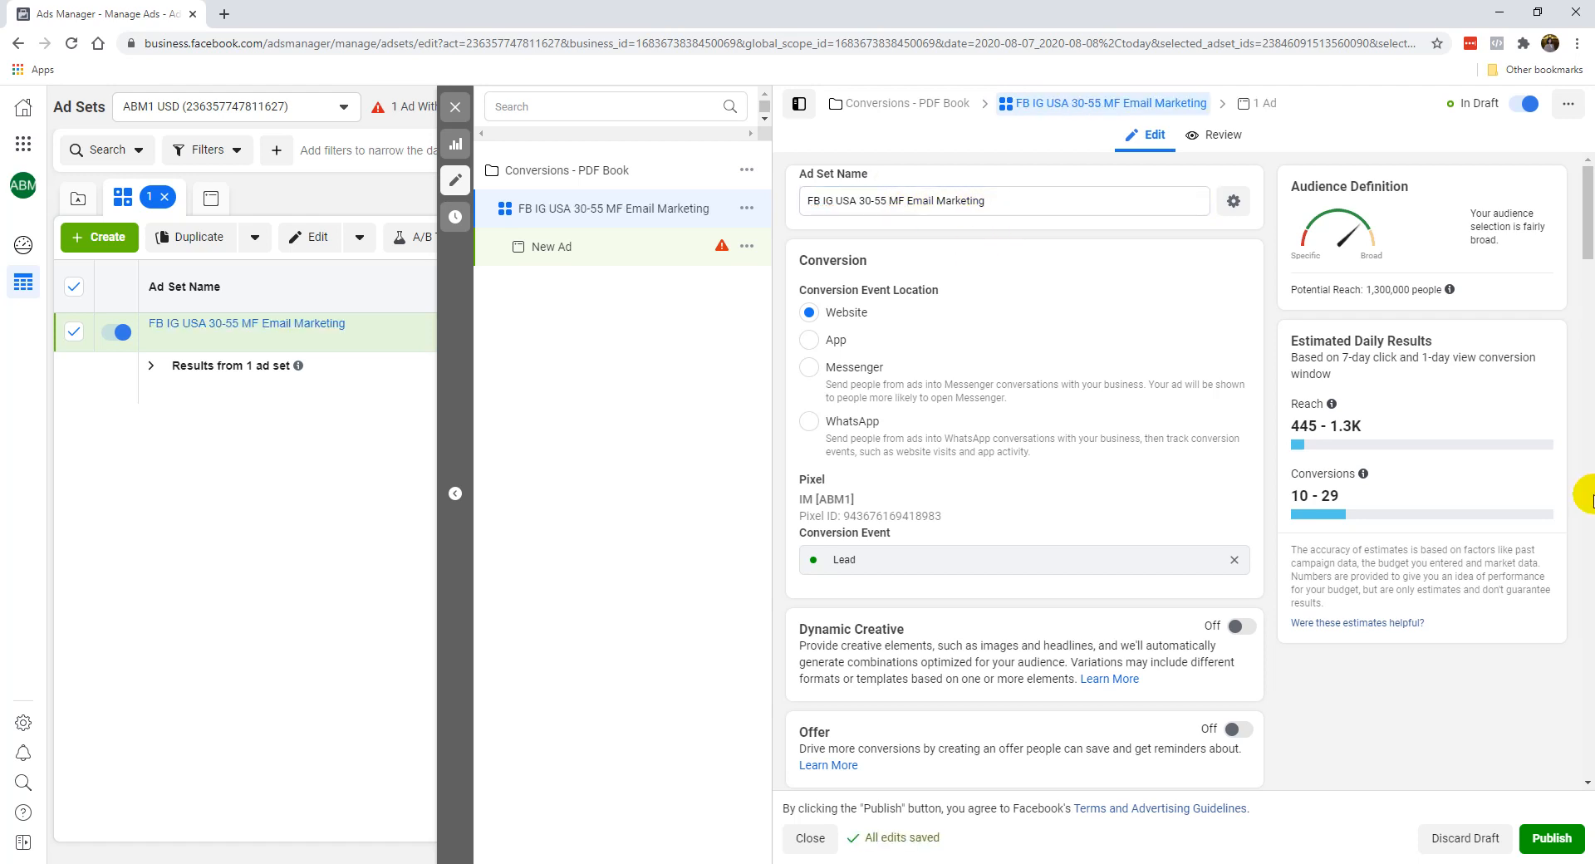
# Publish the draft, and look over the ad set's budget, schedule, audience and delivery settings.
pyautogui.click(1552, 839)
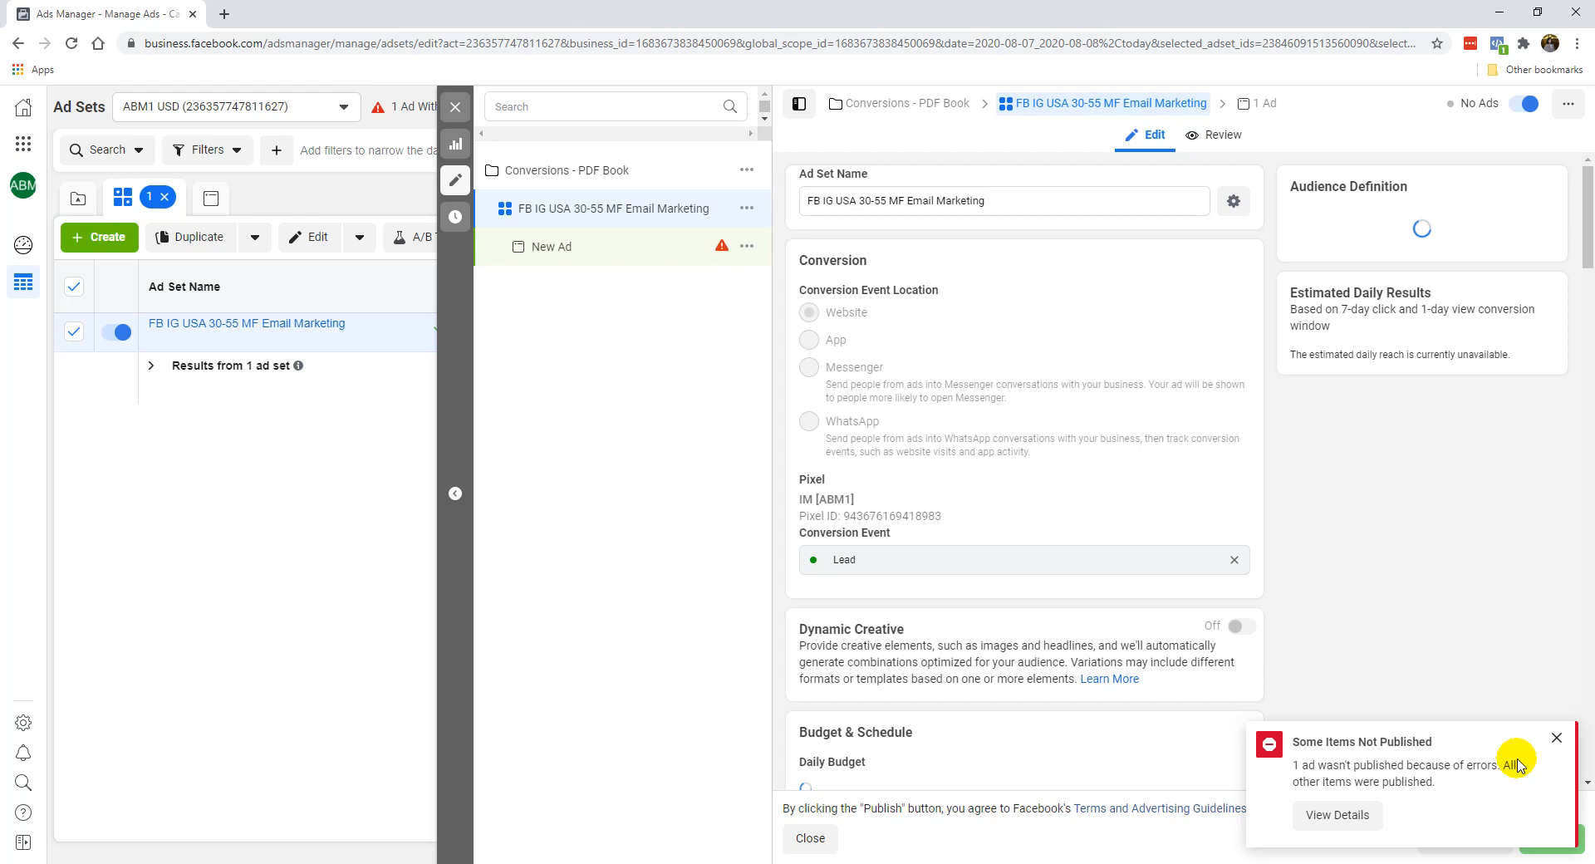
pyautogui.click(1557, 738)
pyautogui.scroll(-12, 1346, 693)
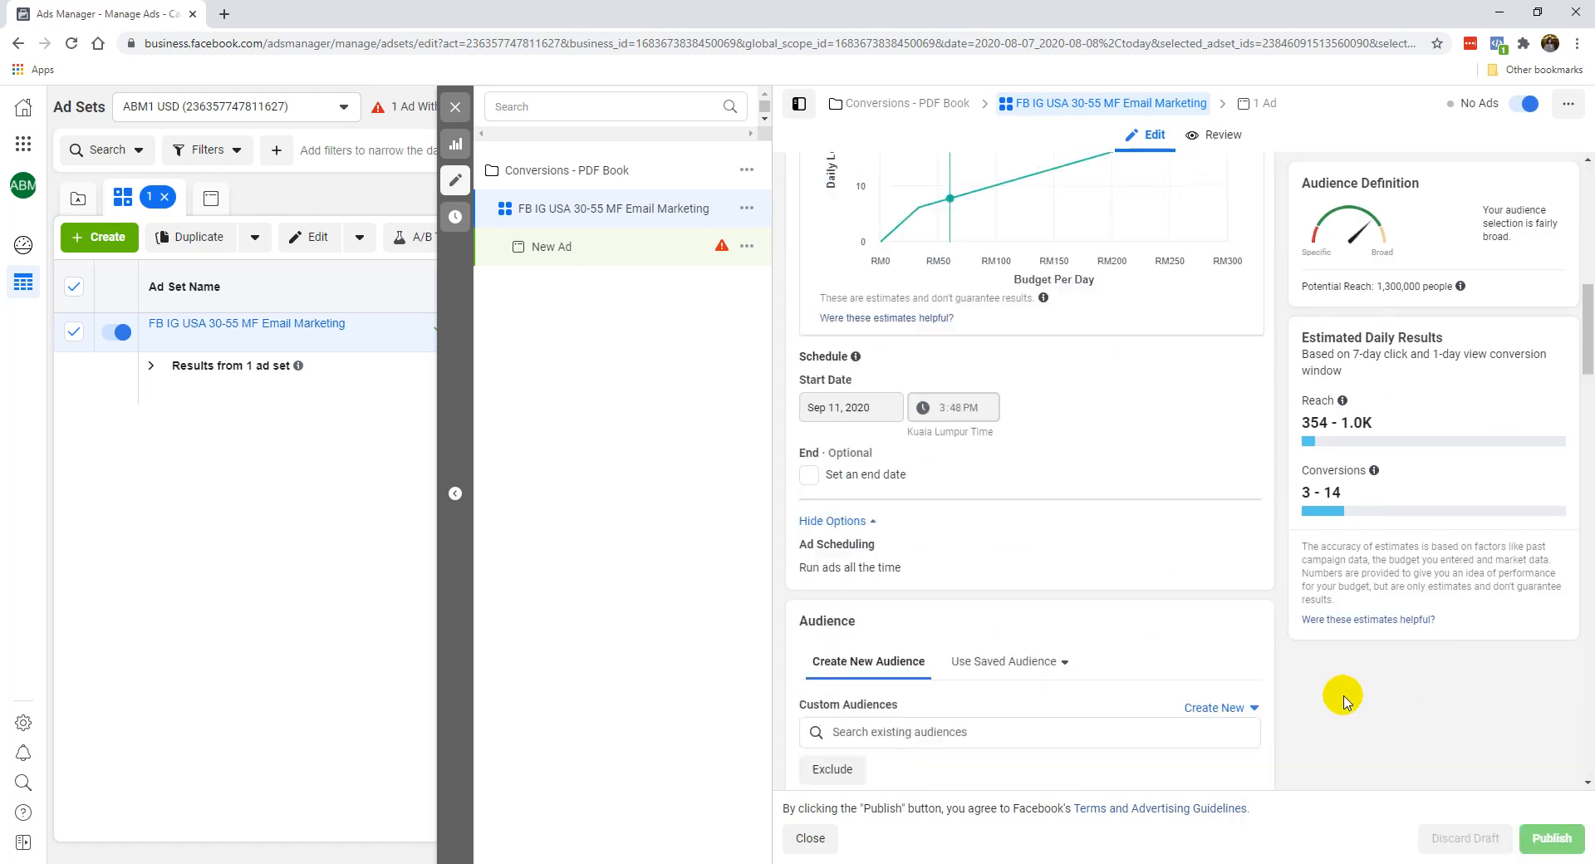
pyautogui.scroll(-15, 1346, 700)
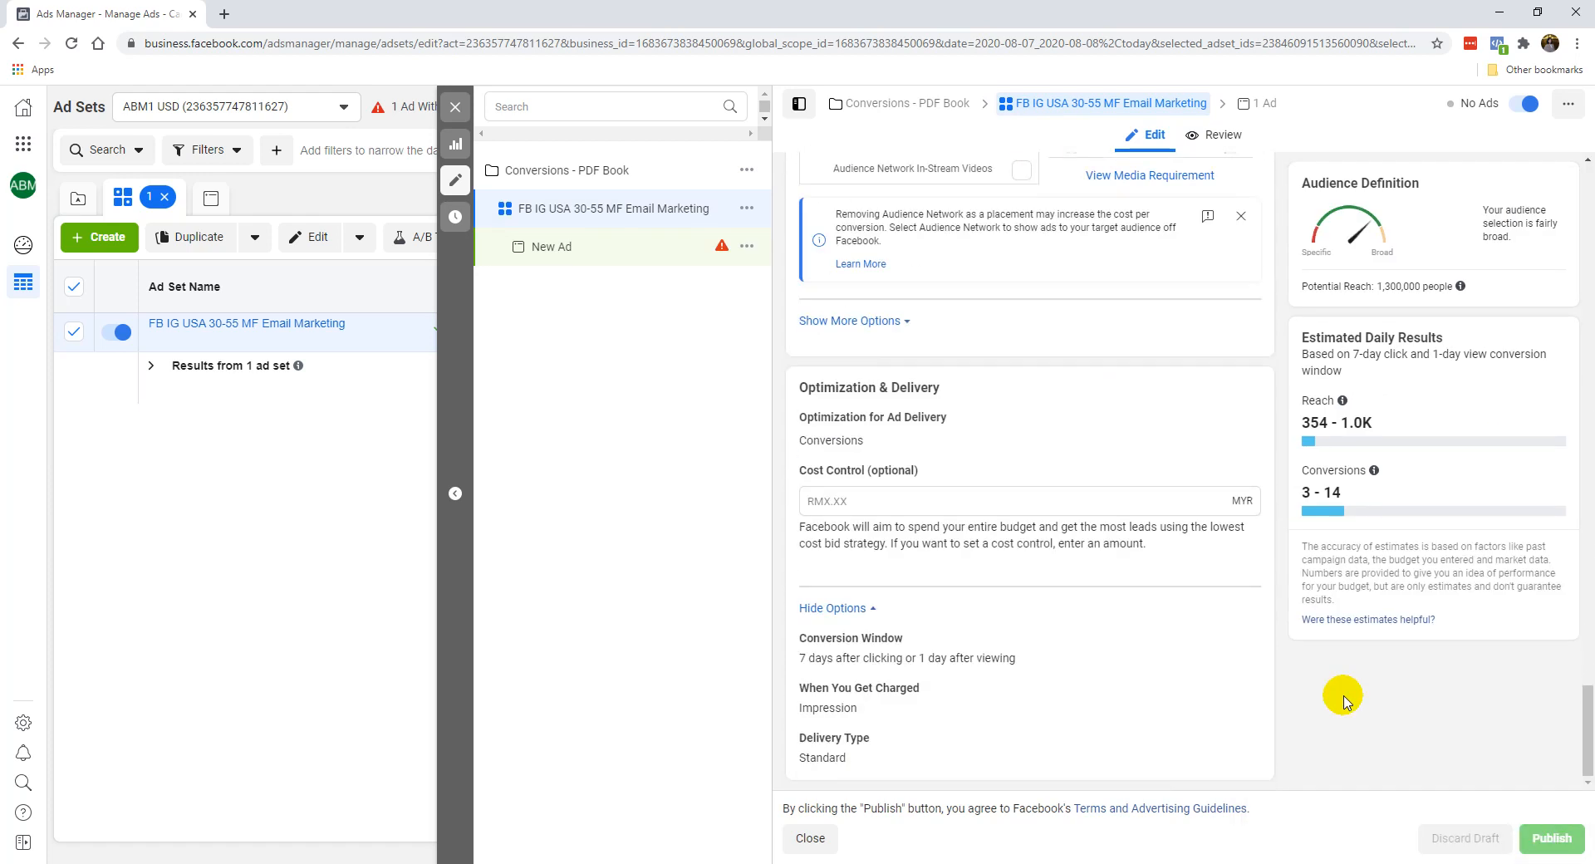
pyautogui.scroll(20, 1343, 698)
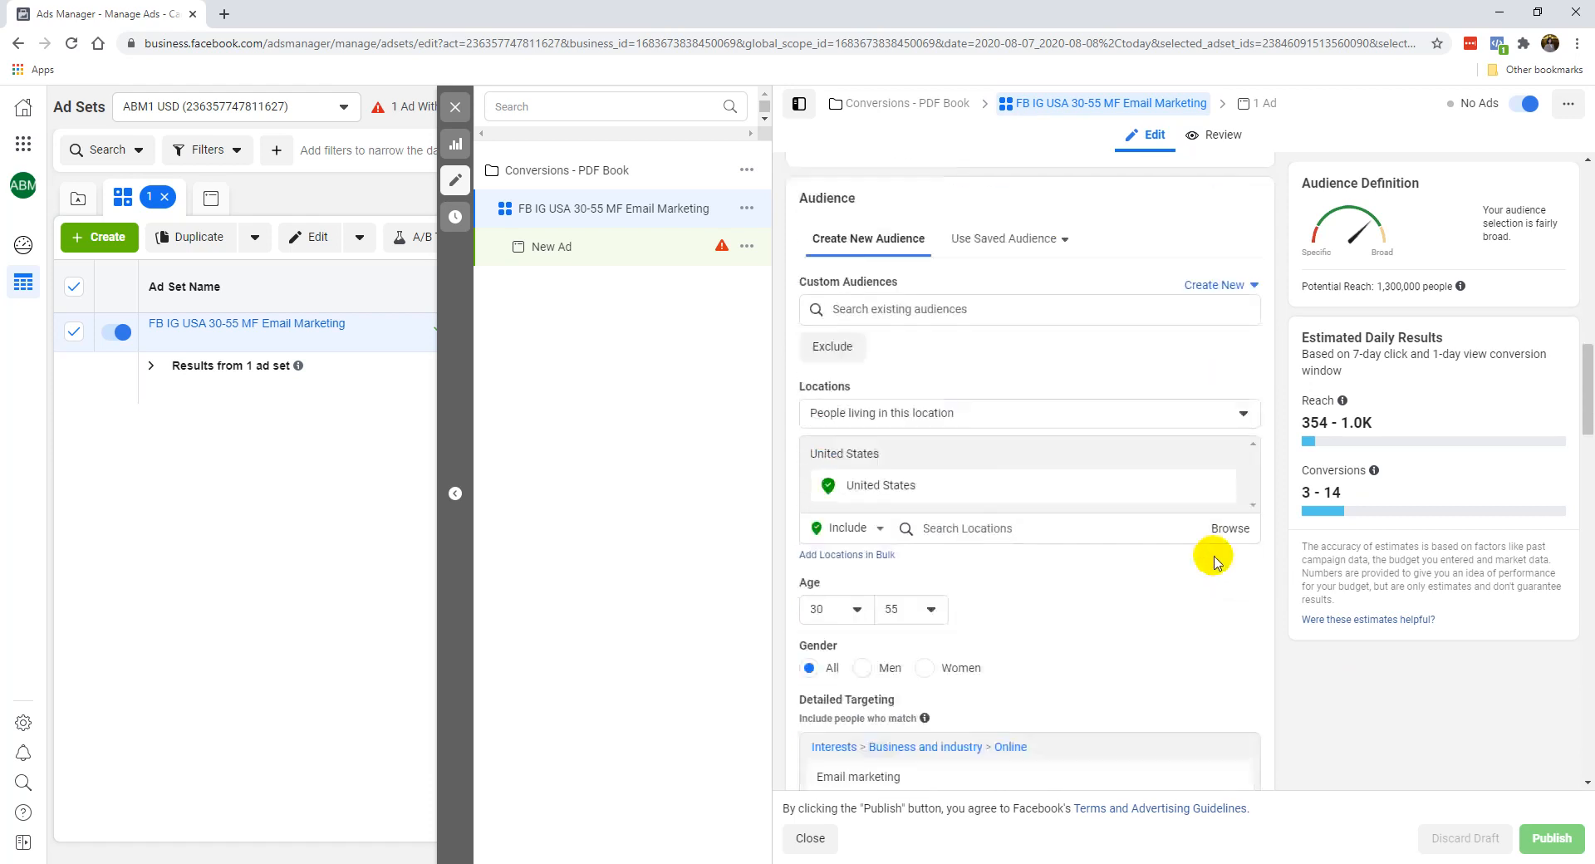
pyautogui.scroll(10, 1212, 553)
pyautogui.scroll(-7, 1001, 533)
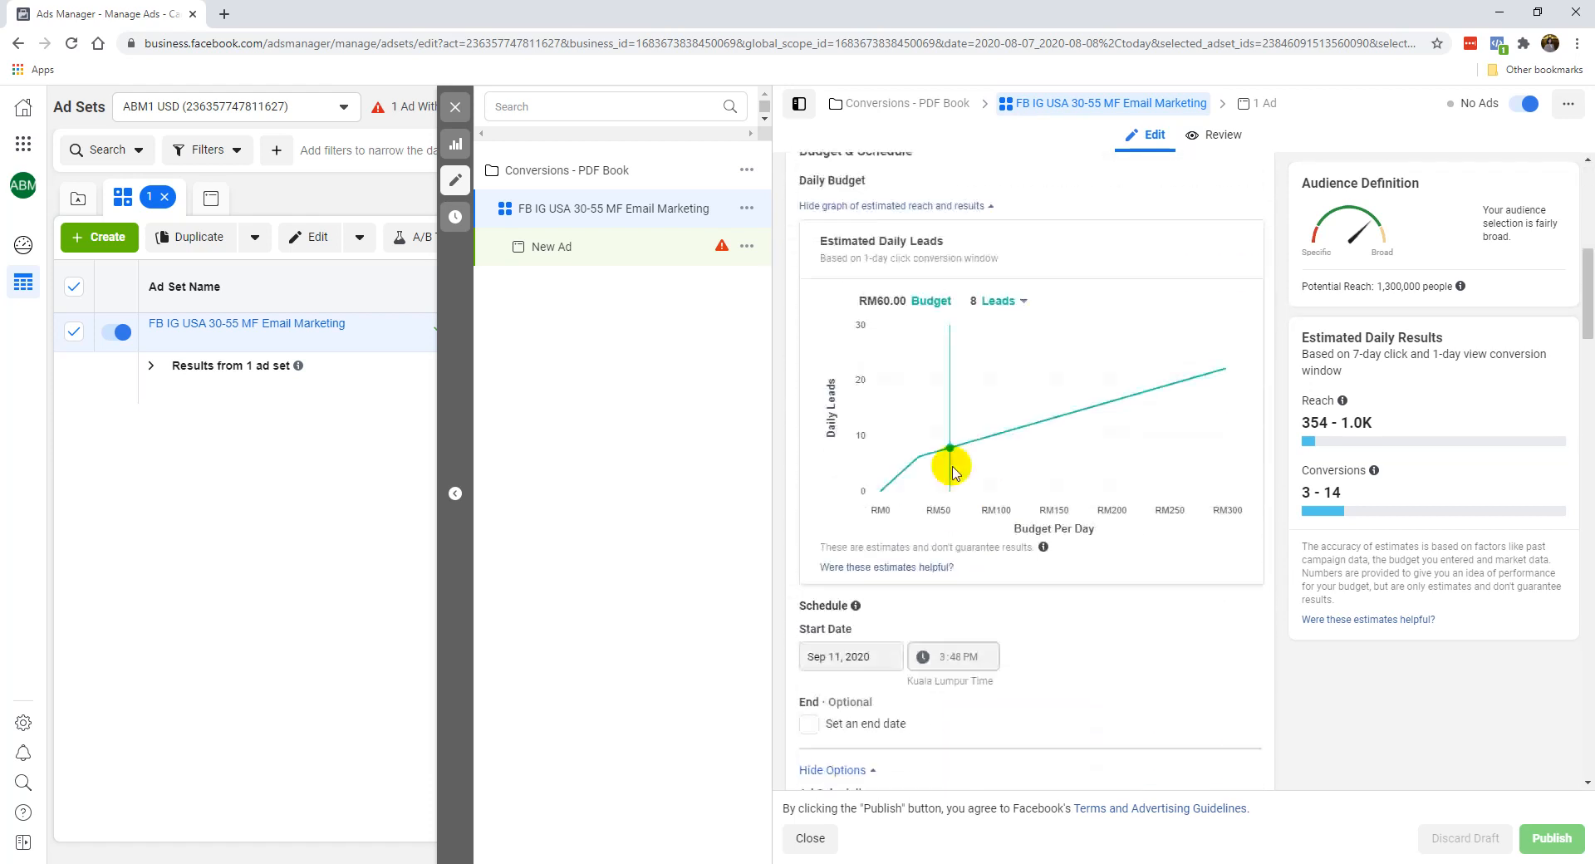
# Open the Conversions - PDF Book campaign and look over its name, buying type, objective and A/B test settings.
pyautogui.click(723, 248)
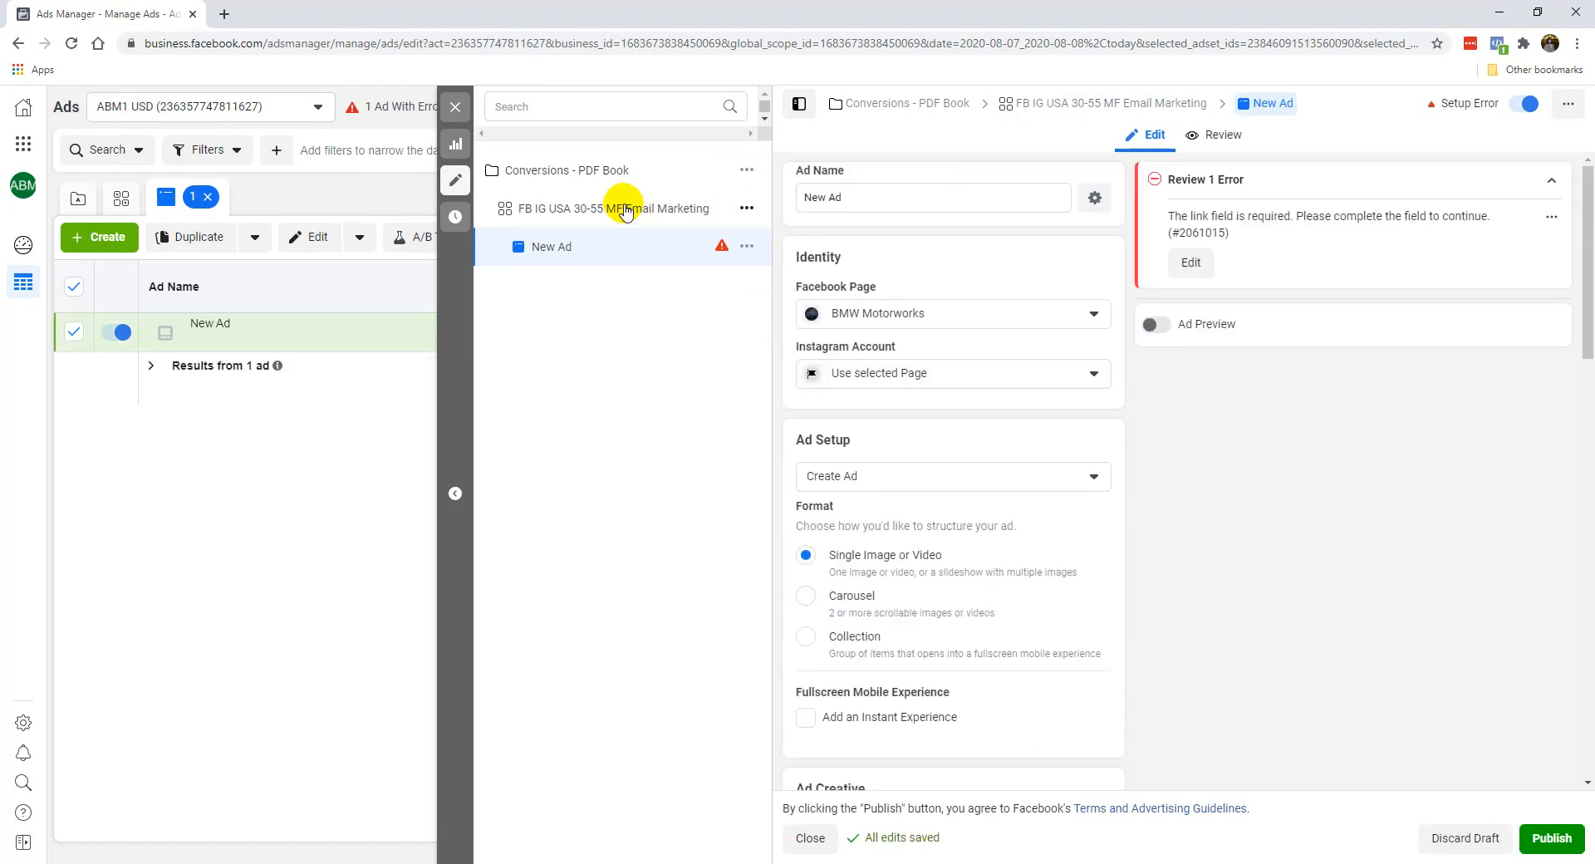
pyautogui.click(627, 213)
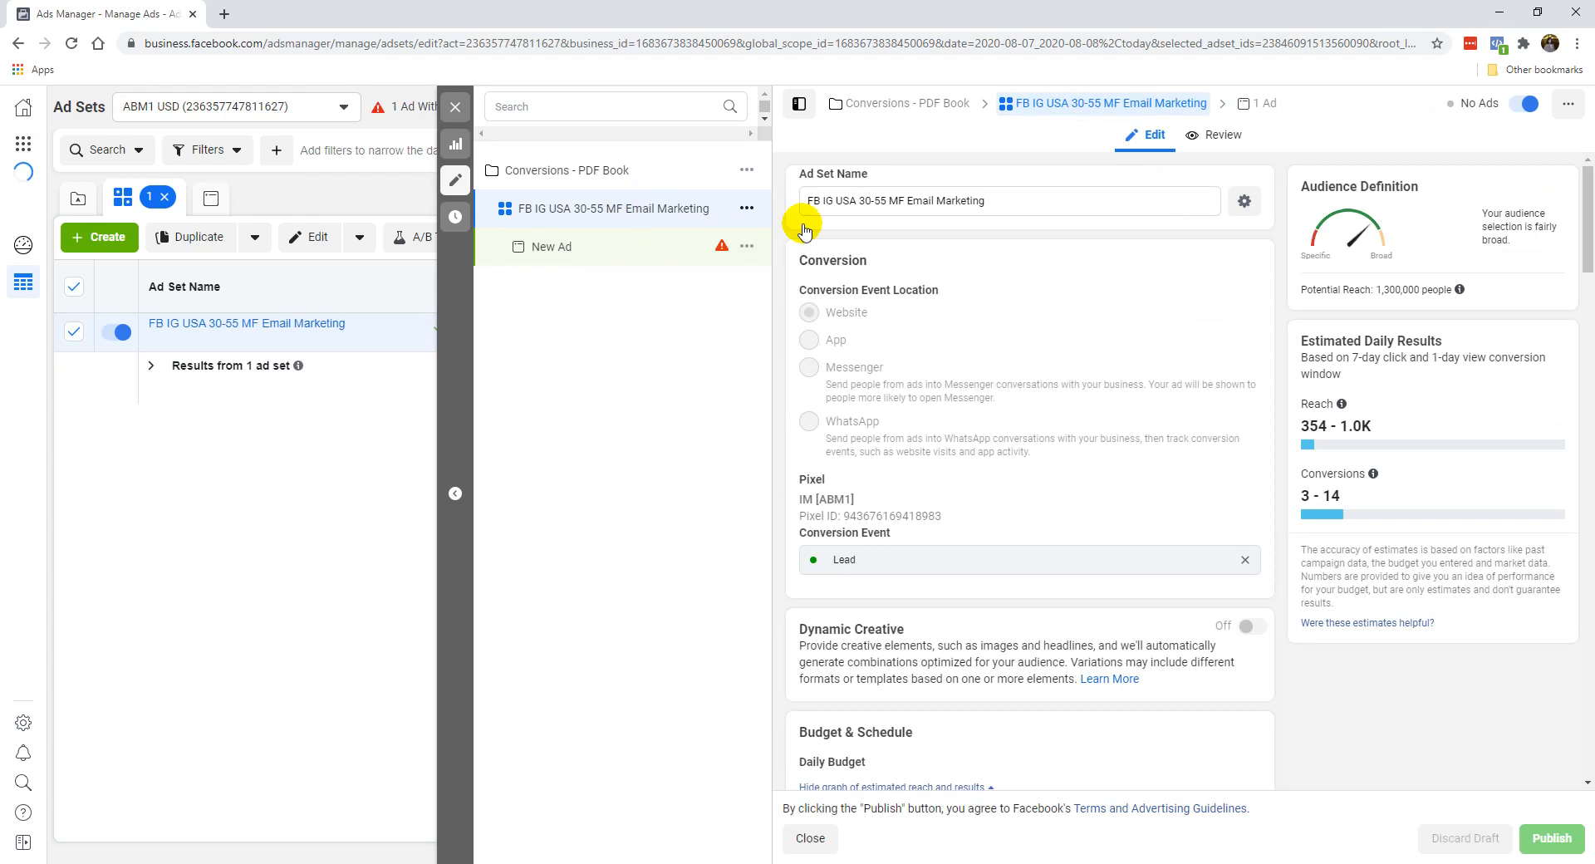
pyautogui.click(454, 107)
pyautogui.click(461, 196)
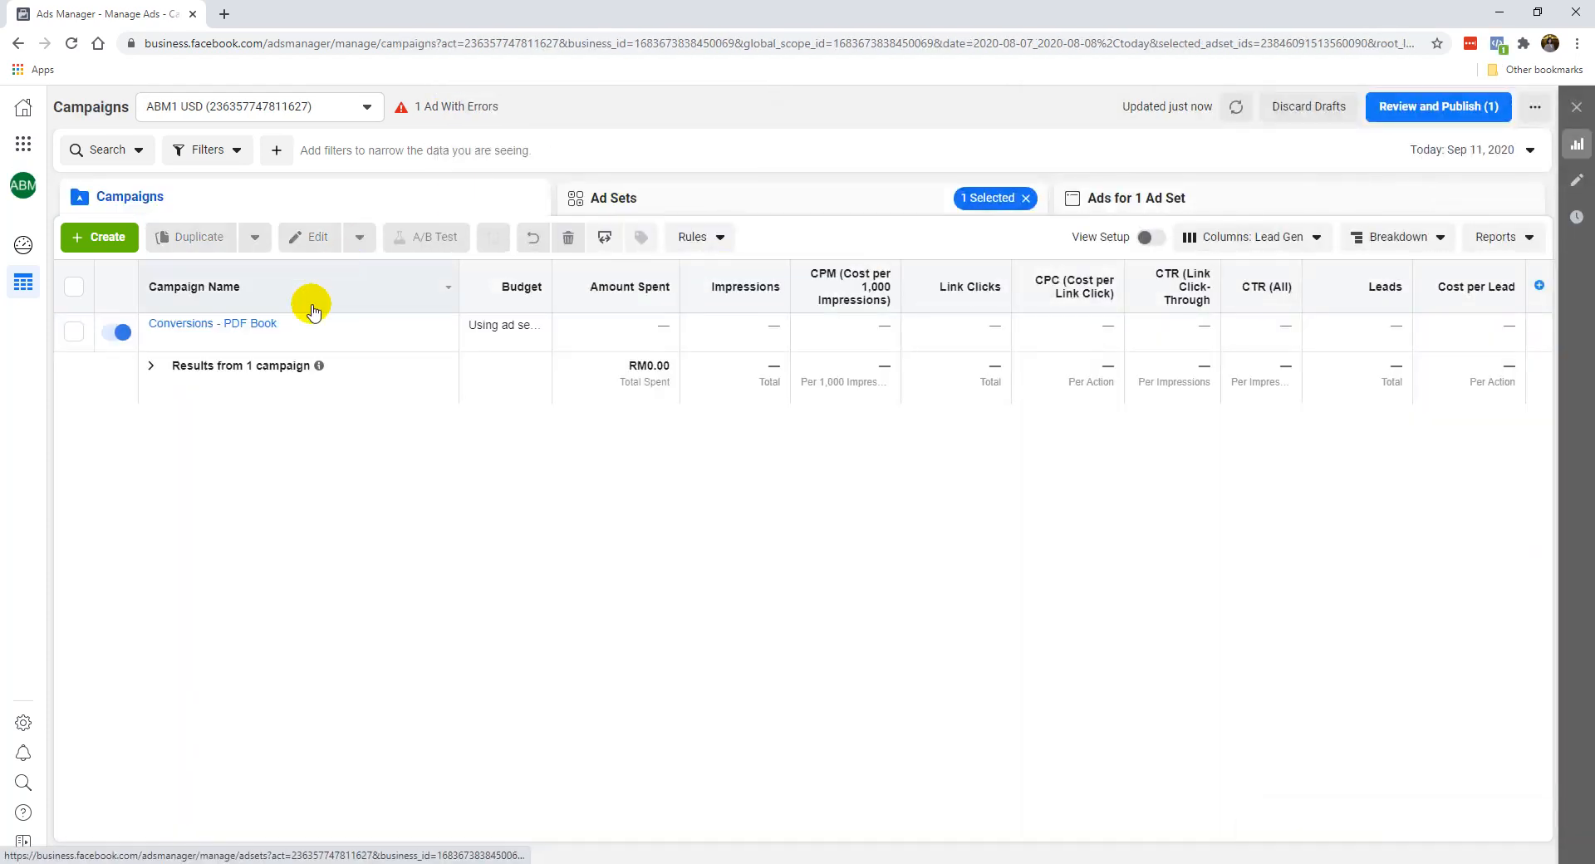
pyautogui.click(240, 337)
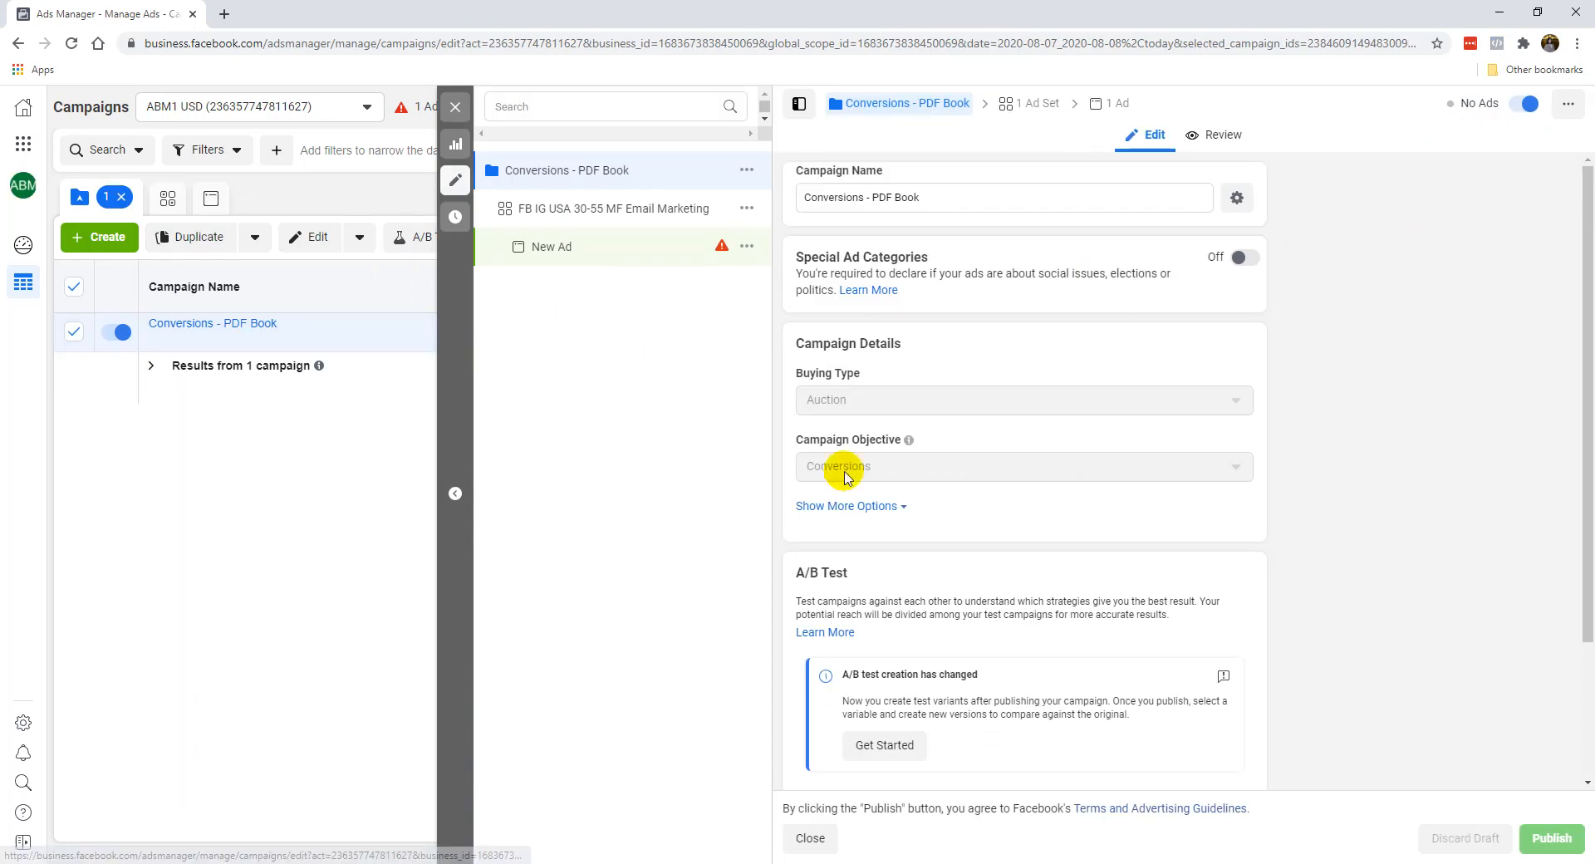
pyautogui.scroll(-2, 872, 502)
# Open the FB IG USA 30-55 MF Email Marketing ad set and review its settings, expanding the extra placement and Optimization & Delivery options.
pyautogui.click(455, 107)
pyautogui.click(581, 196)
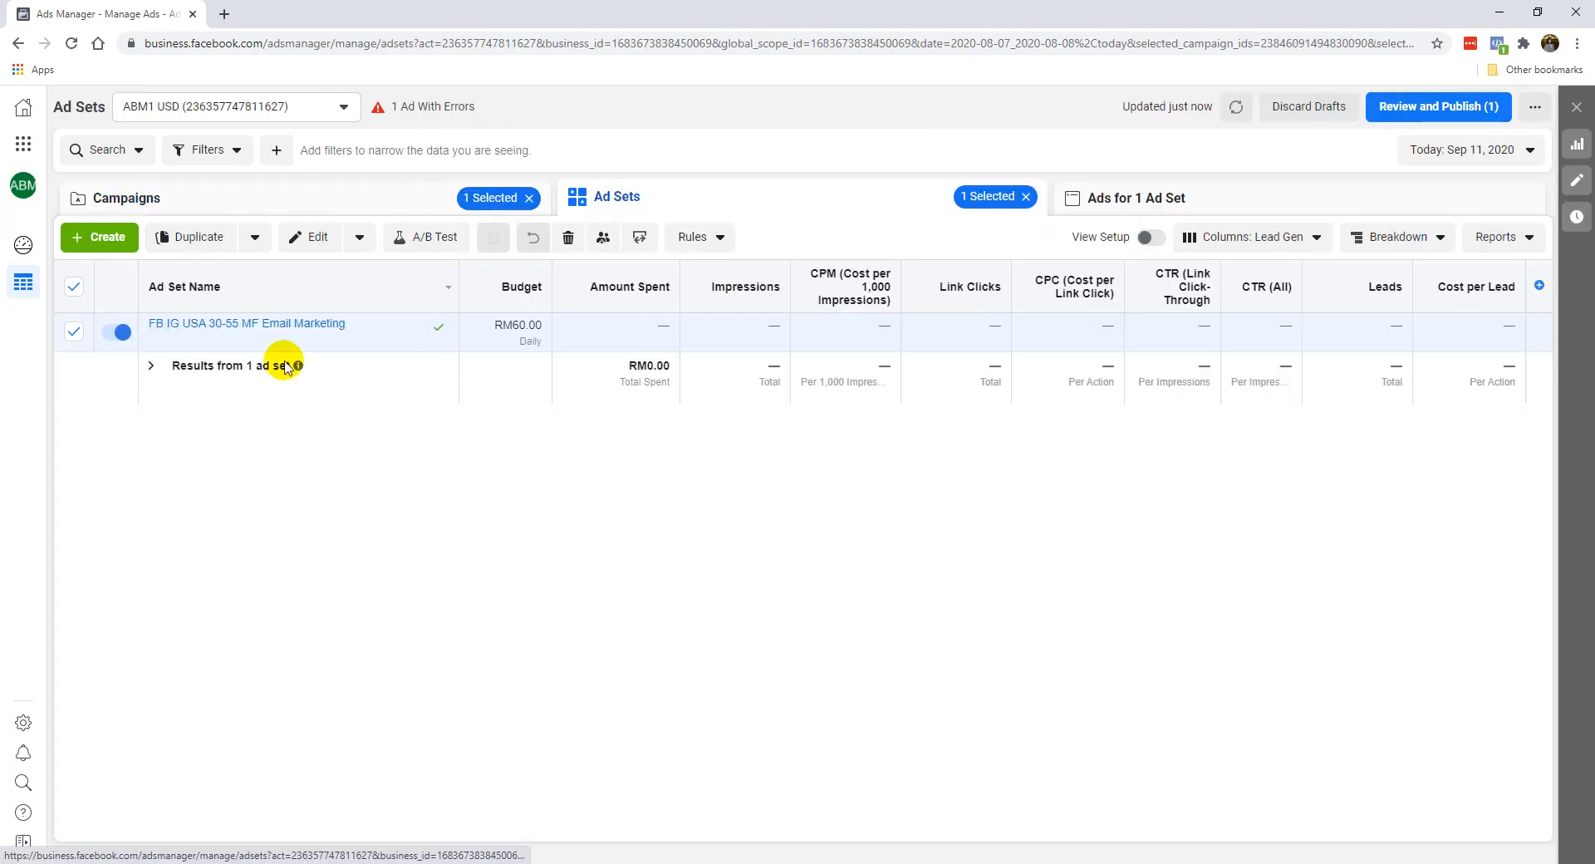
pyautogui.click(240, 340)
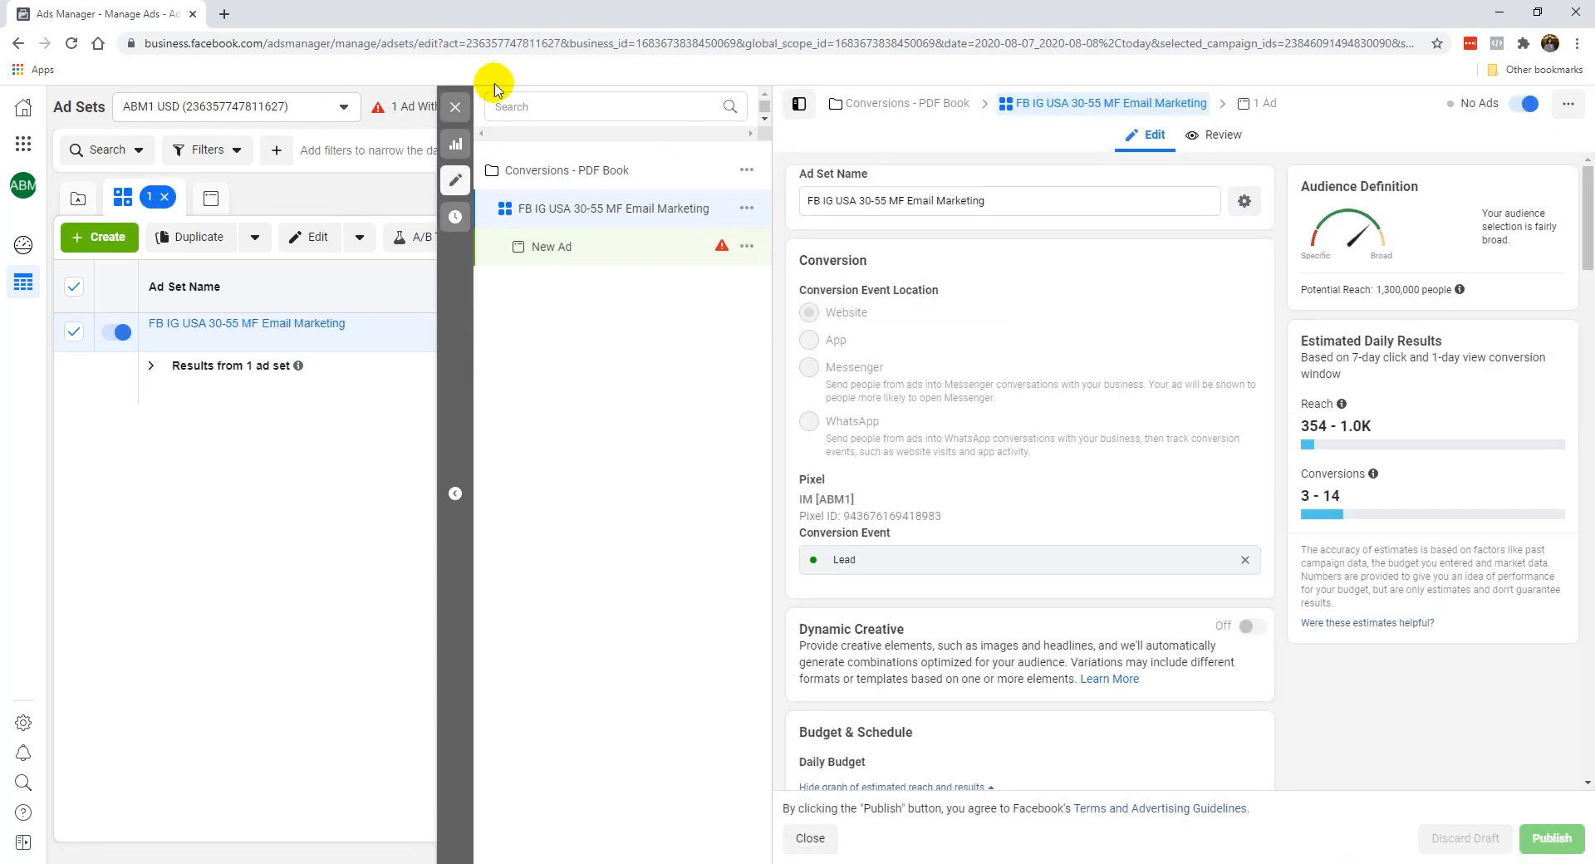
pyautogui.scroll(-10, 914, 374)
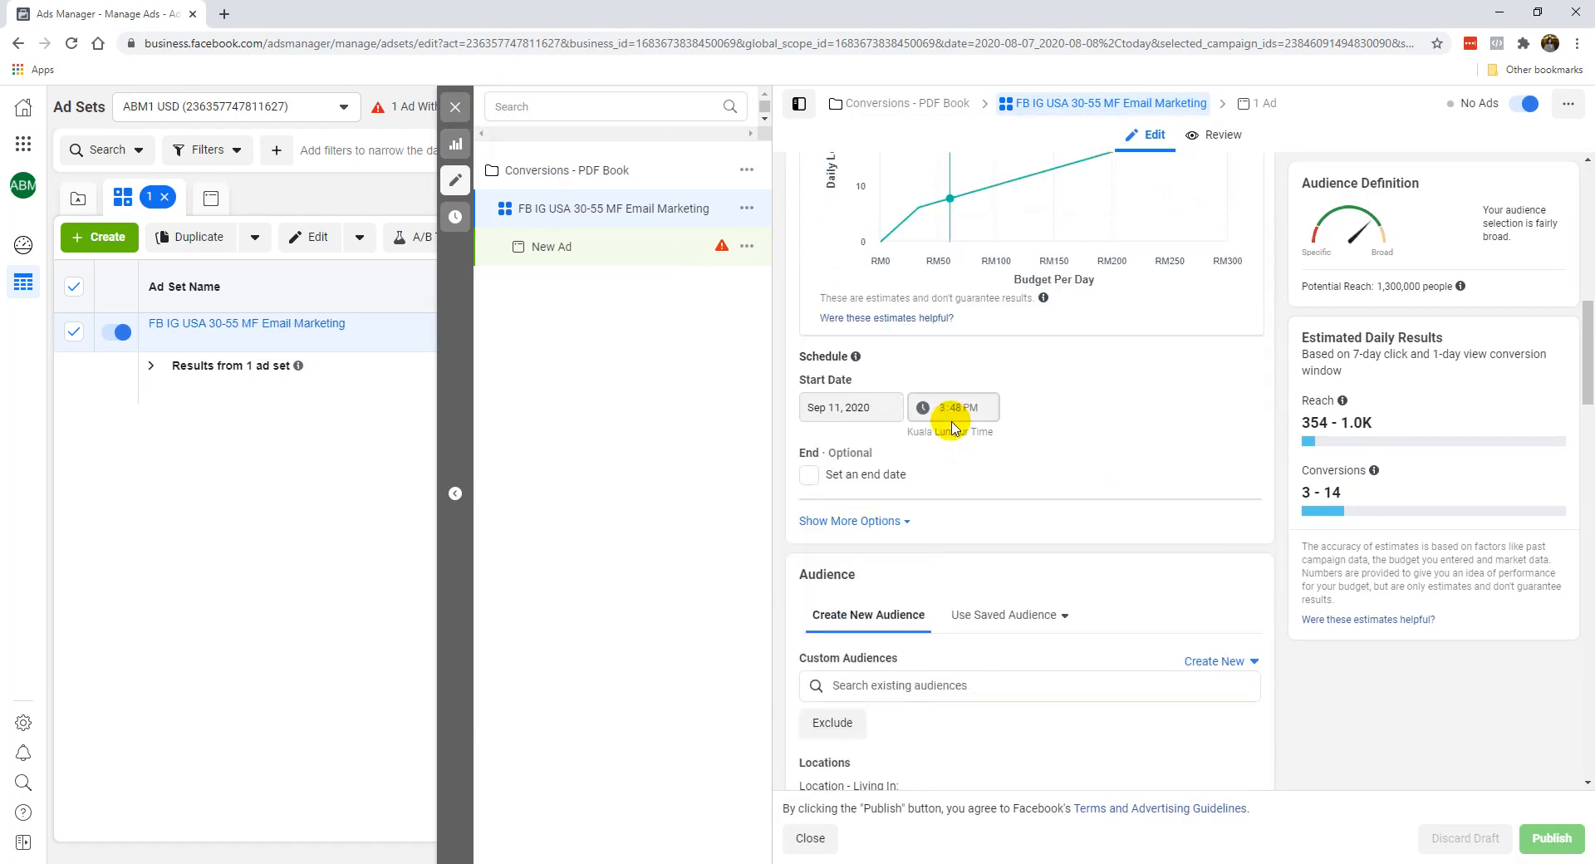
pyautogui.scroll(-6, 938, 498)
pyautogui.scroll(-12, 935, 546)
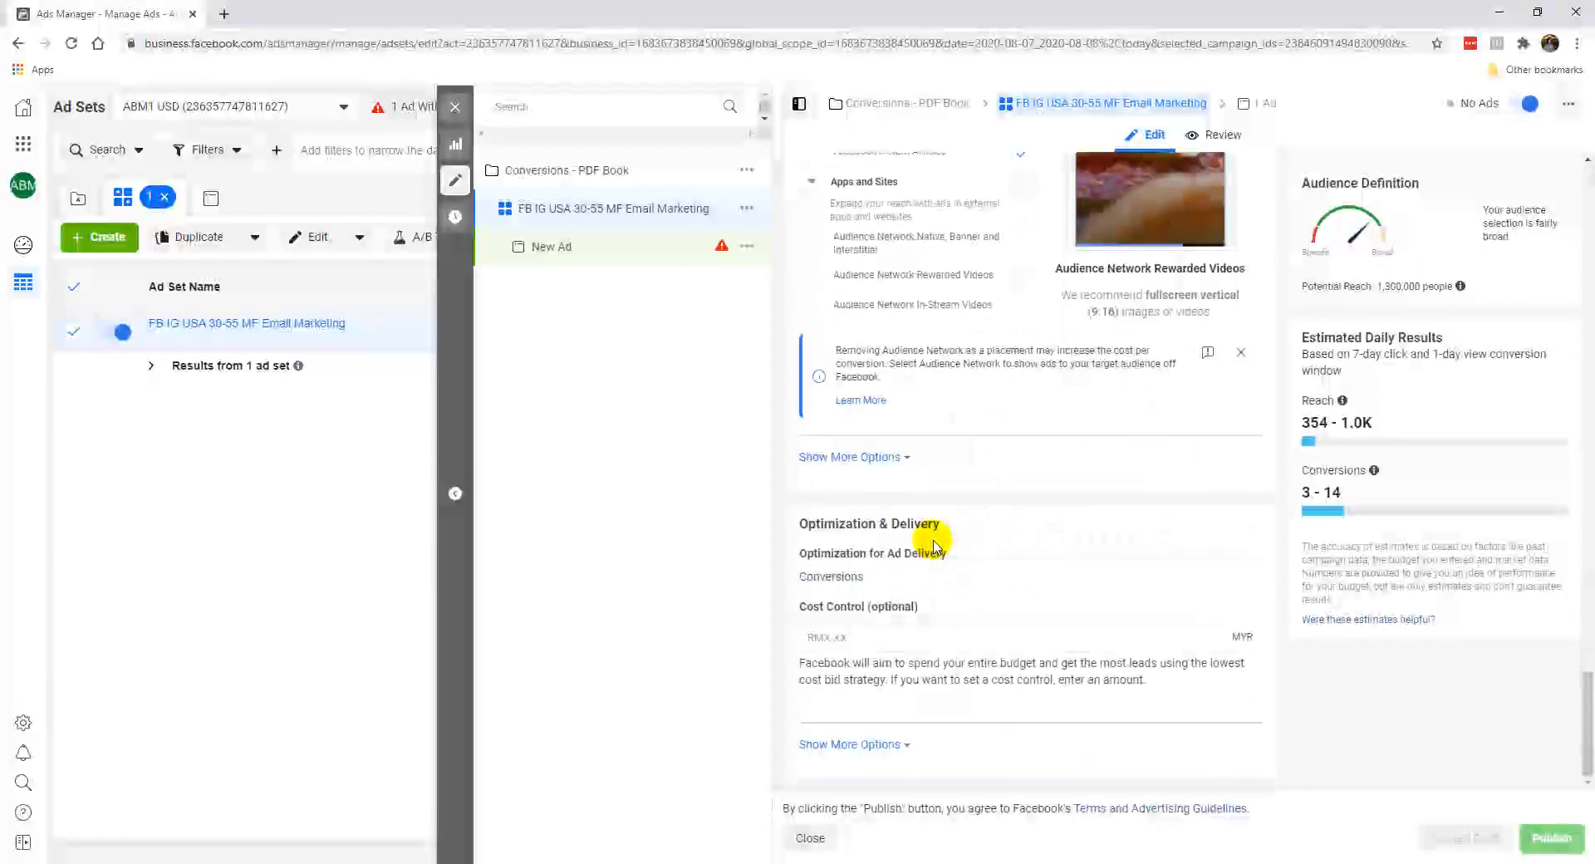
pyautogui.click(887, 458)
pyautogui.scroll(-3, 987, 490)
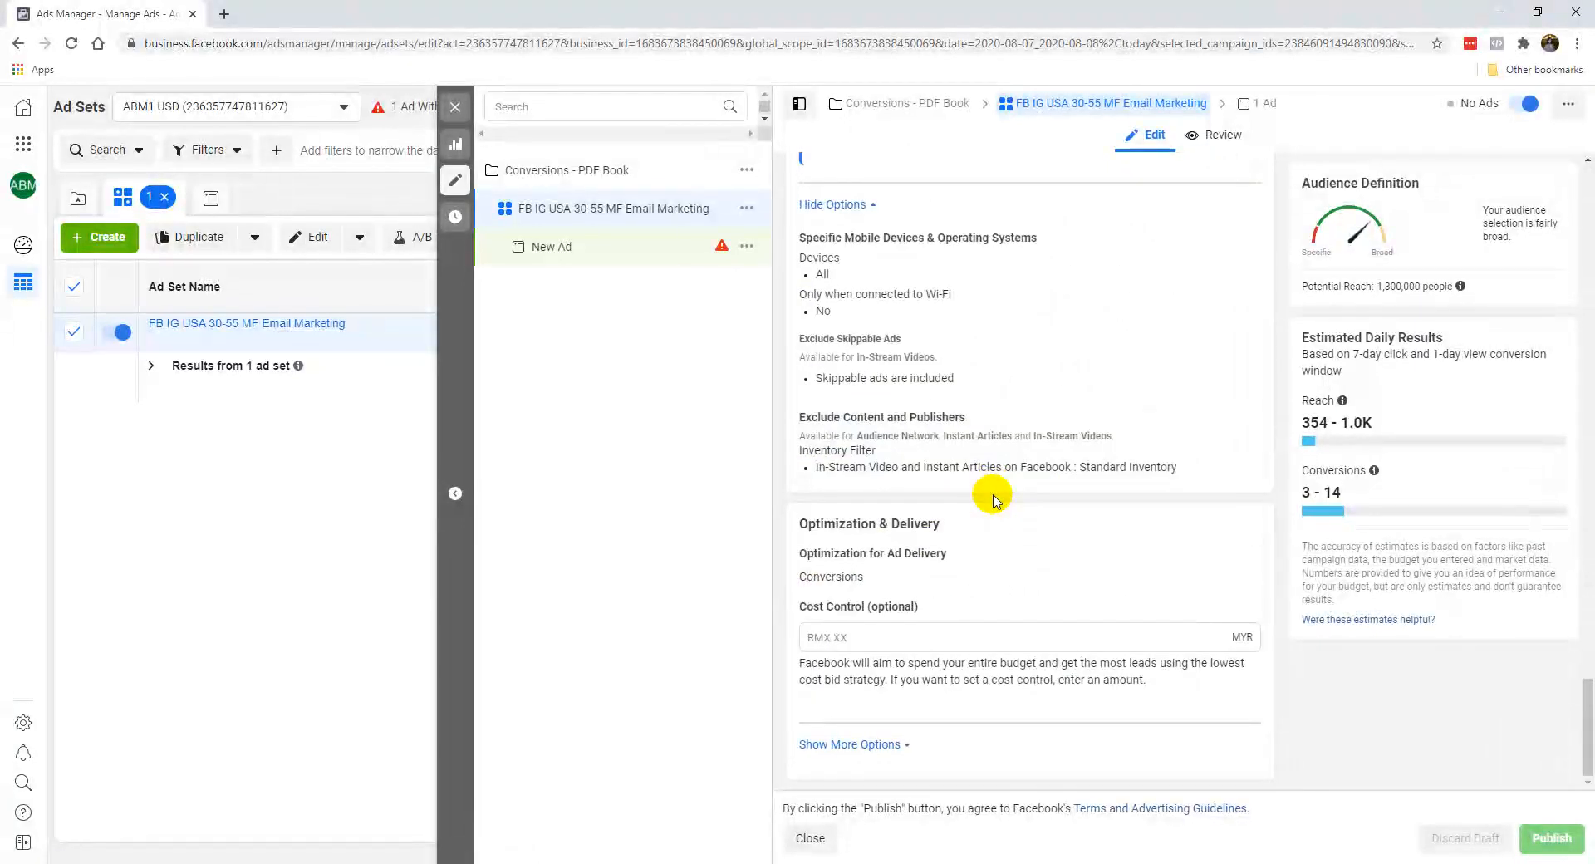
pyautogui.click(901, 744)
pyautogui.scroll(-2, 906, 748)
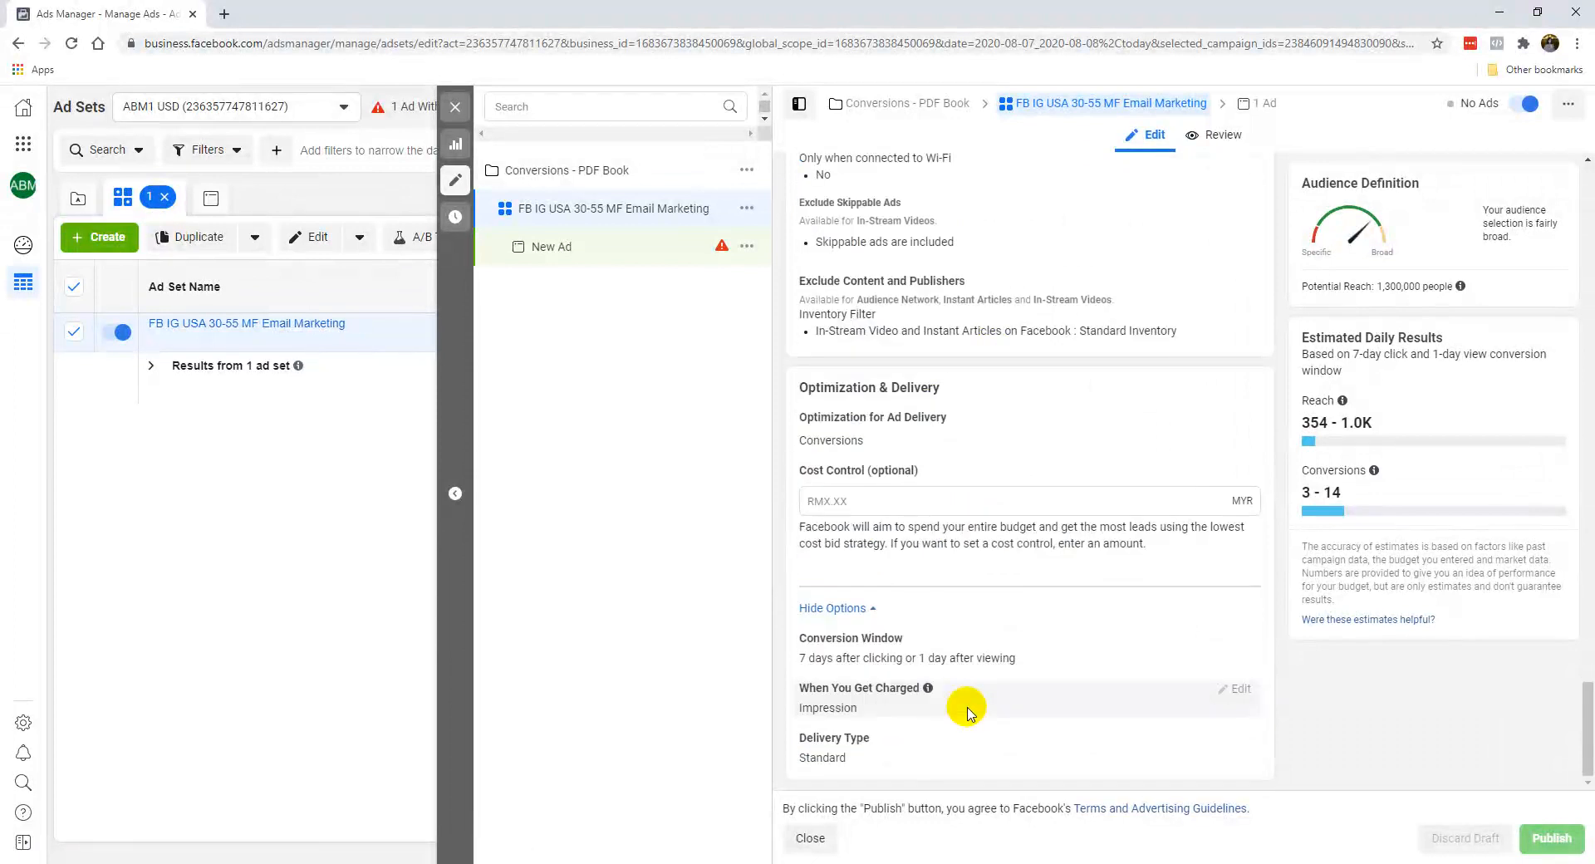
pyautogui.scroll(10, 980, 719)
pyautogui.scroll(10, 994, 727)
pyautogui.scroll(8, 980, 710)
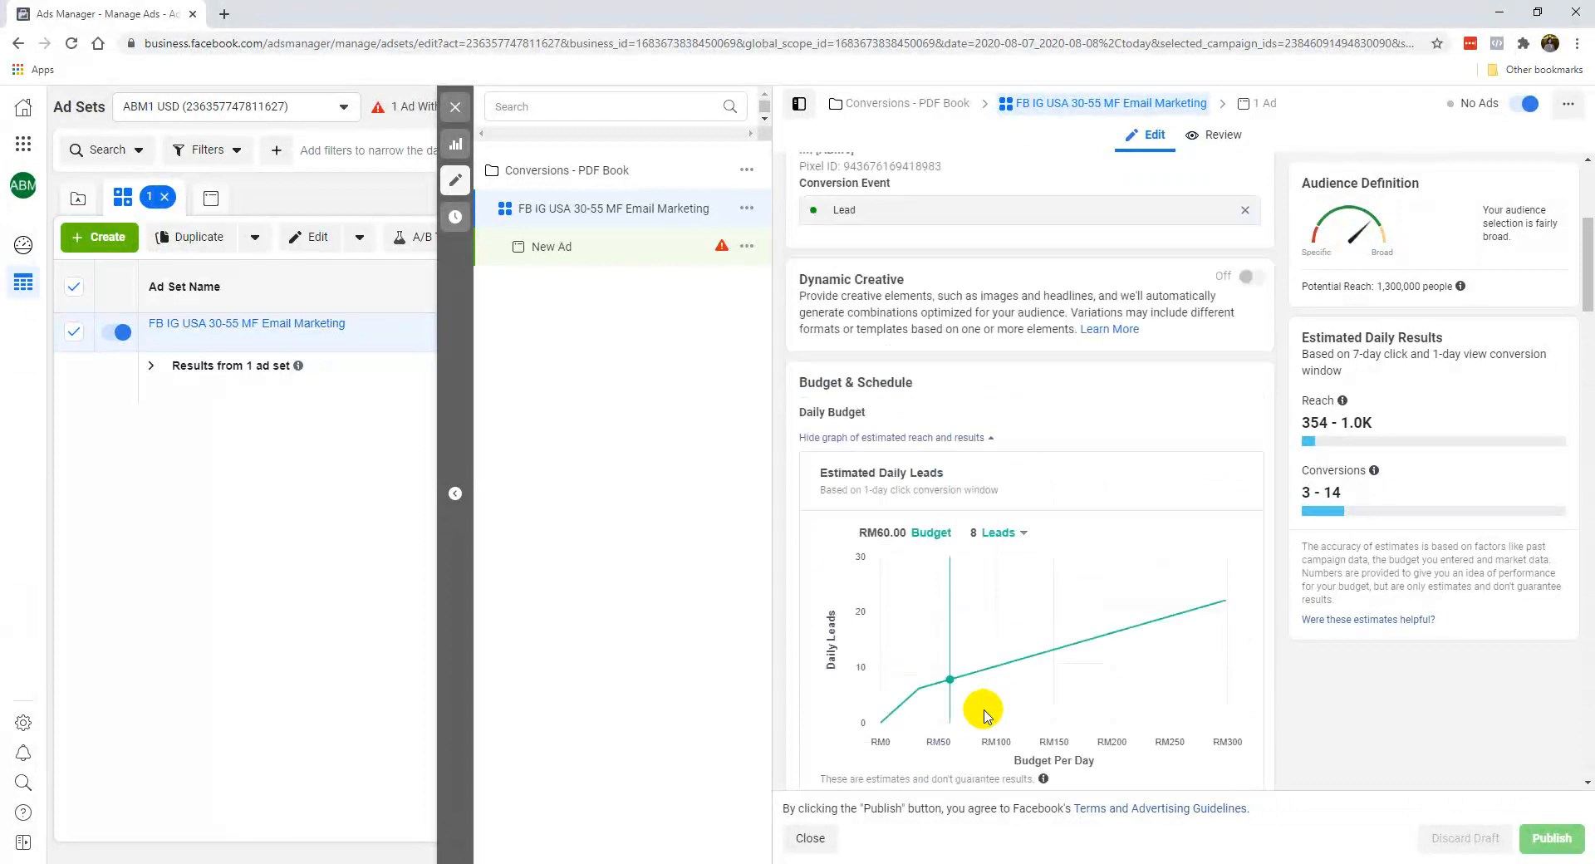
# Hide the campaign structure beside the ad set editor and show it again.
pyautogui.click(786, 105)
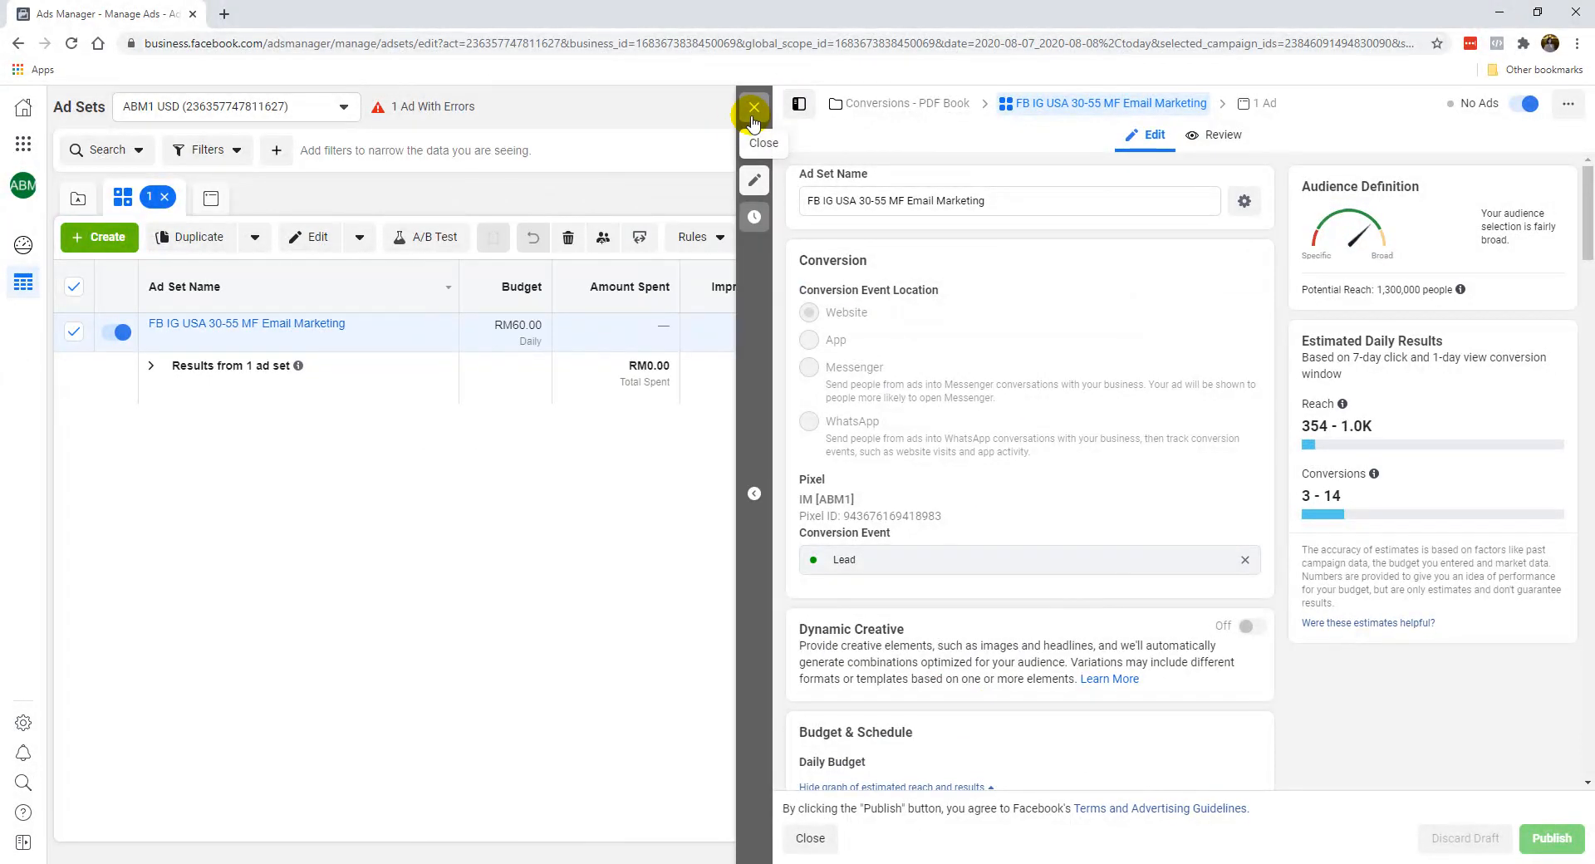
pyautogui.click(755, 110)
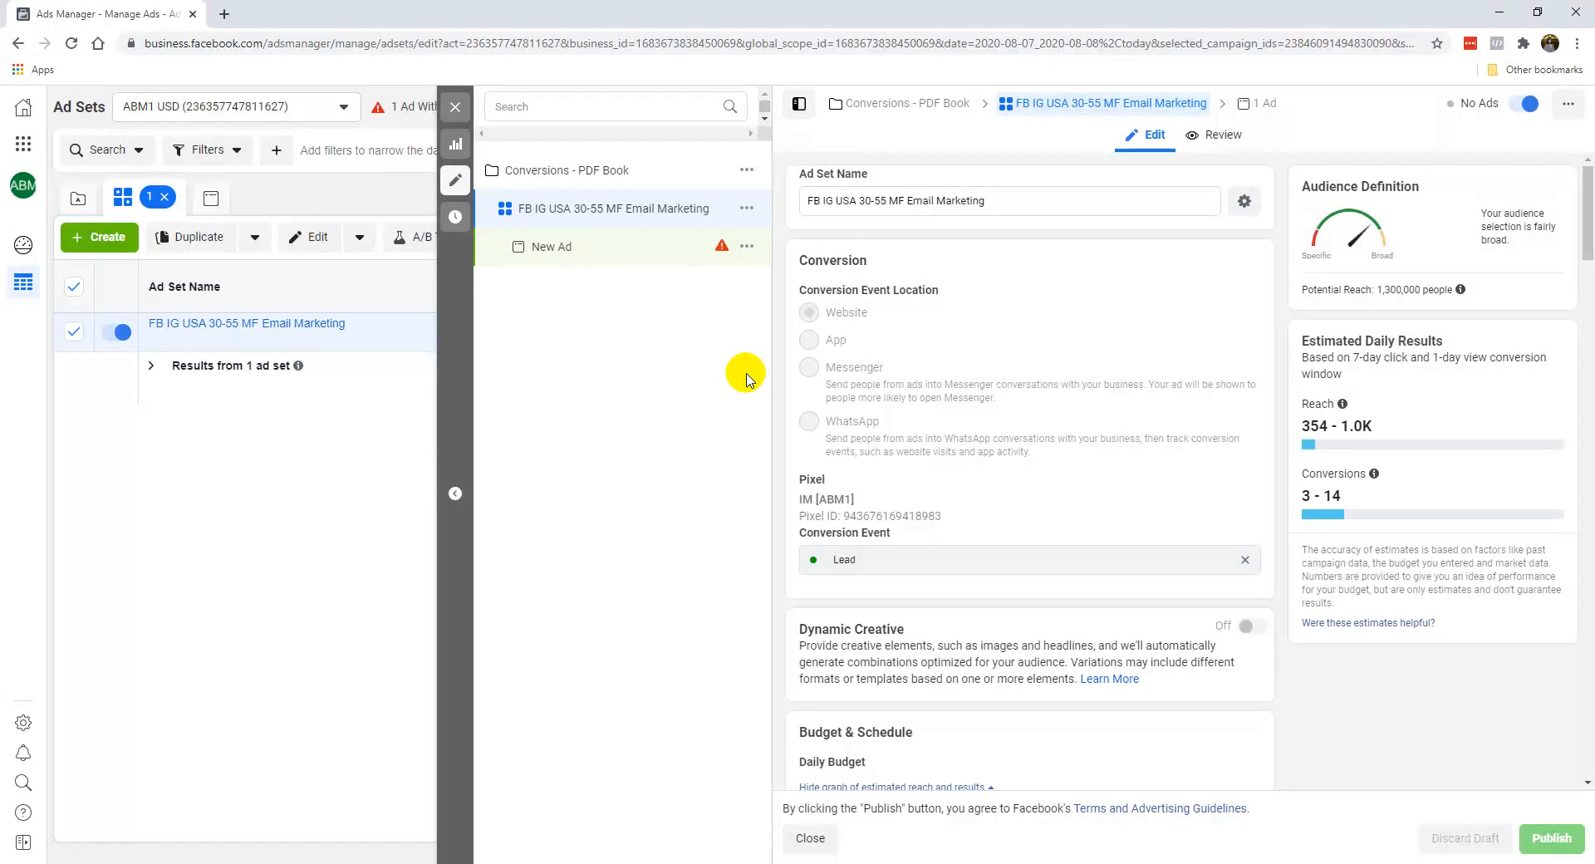
pyautogui.moveTo(724, 252)
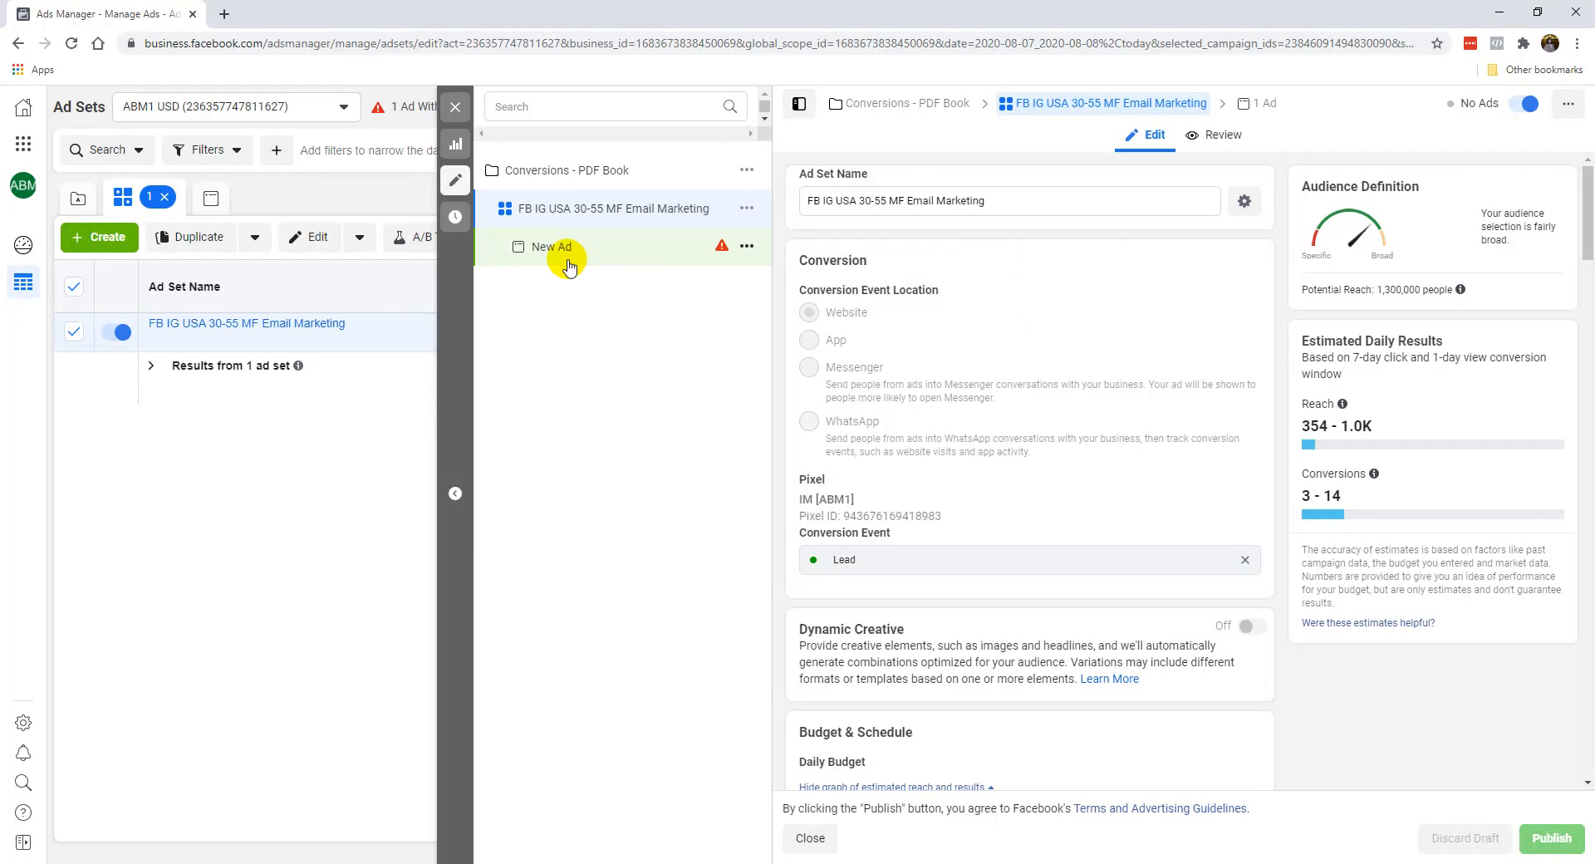
# Open the draft ad of the selected ad set for editing and rename it as "Post 1".
pyautogui.click(455, 107)
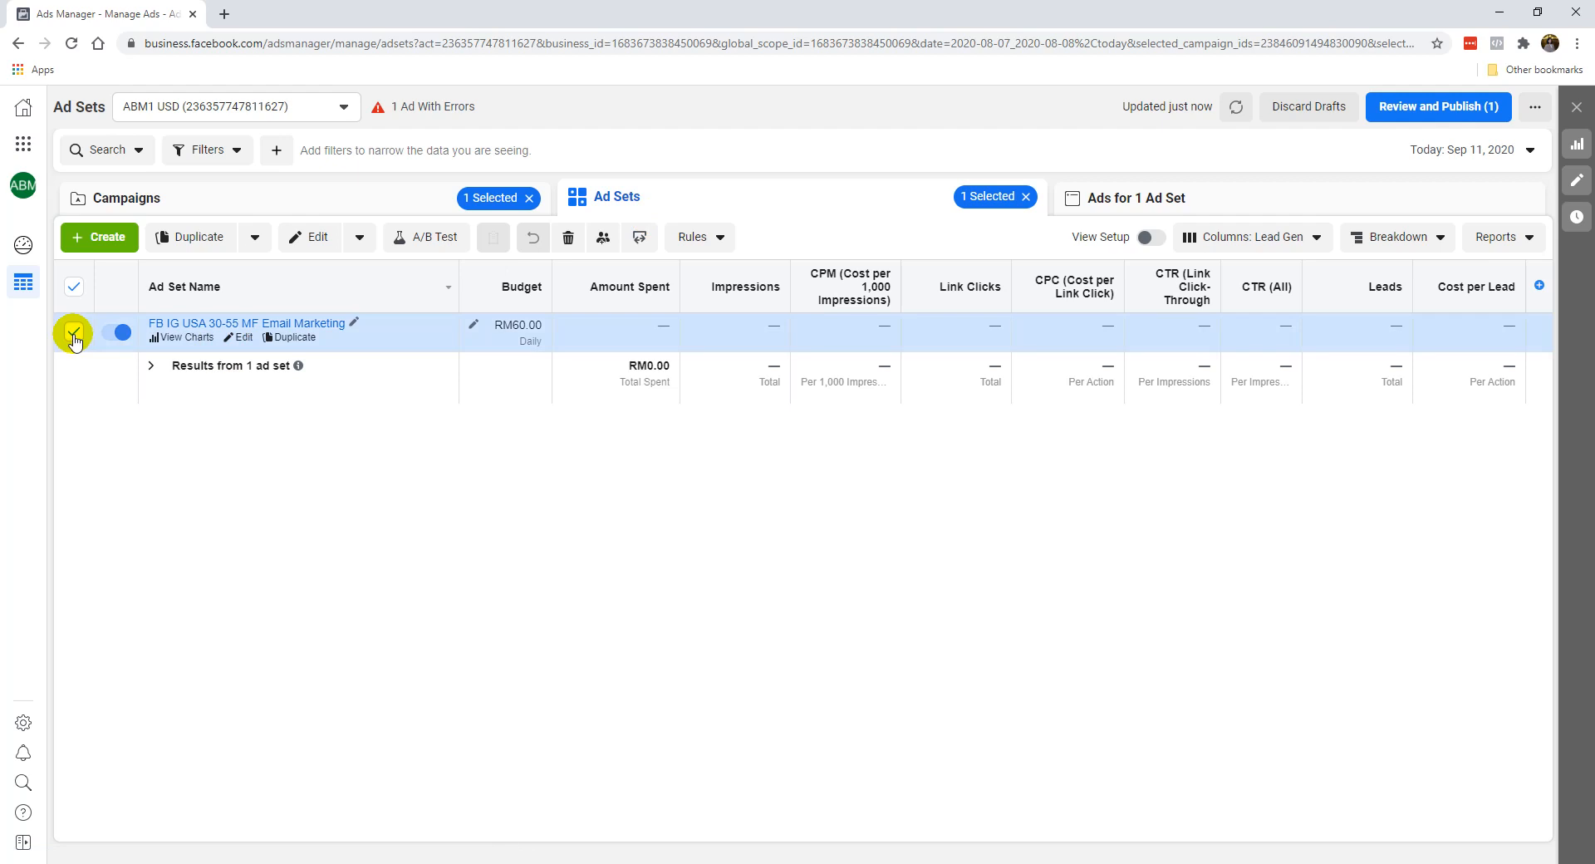
pyautogui.click(1147, 208)
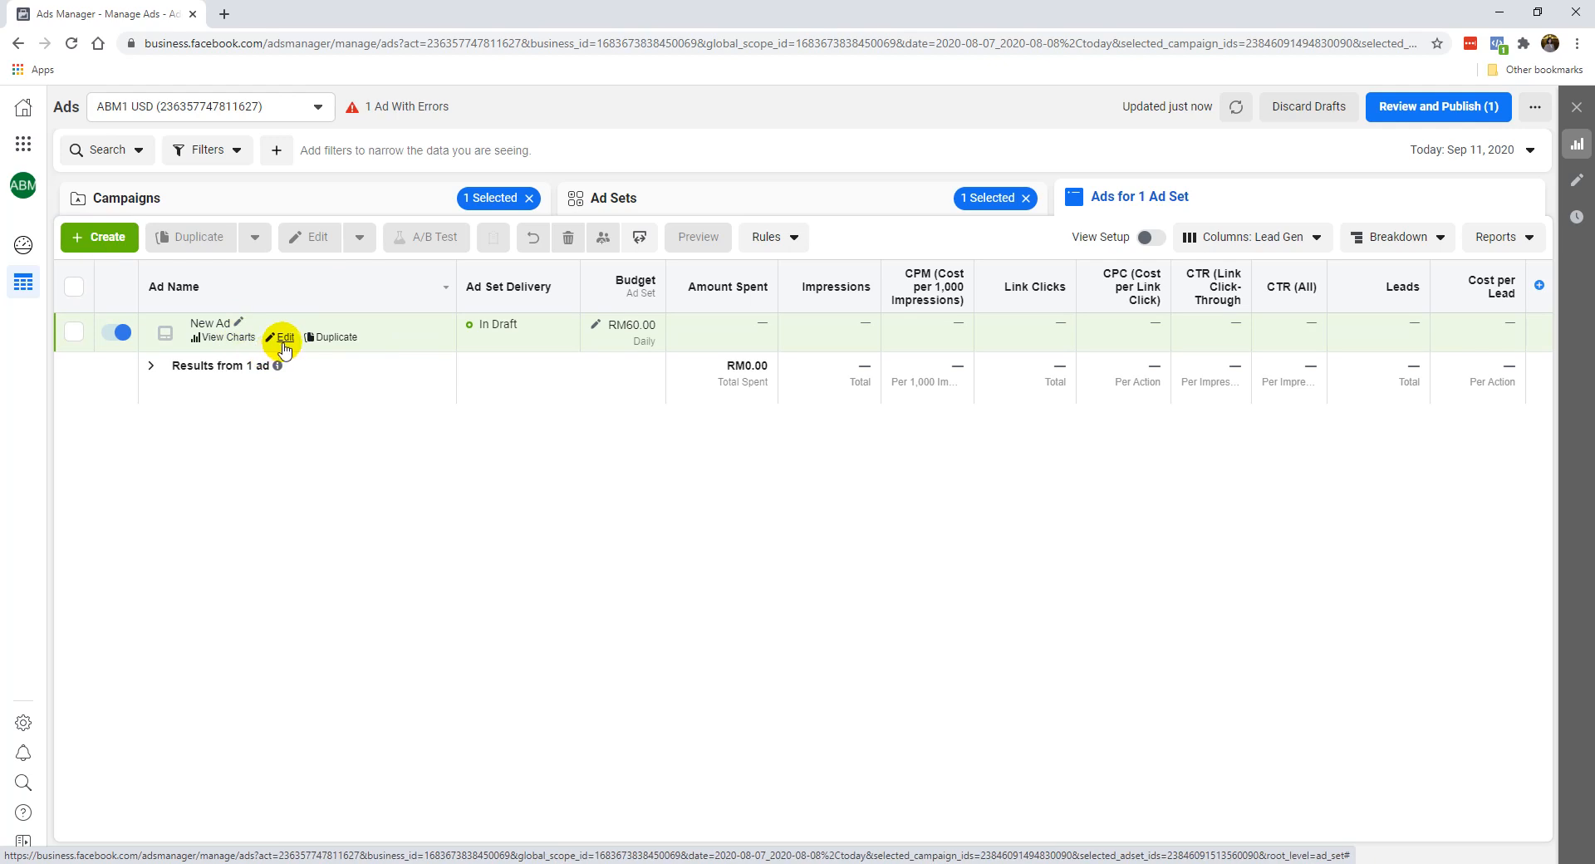
pyautogui.click(284, 342)
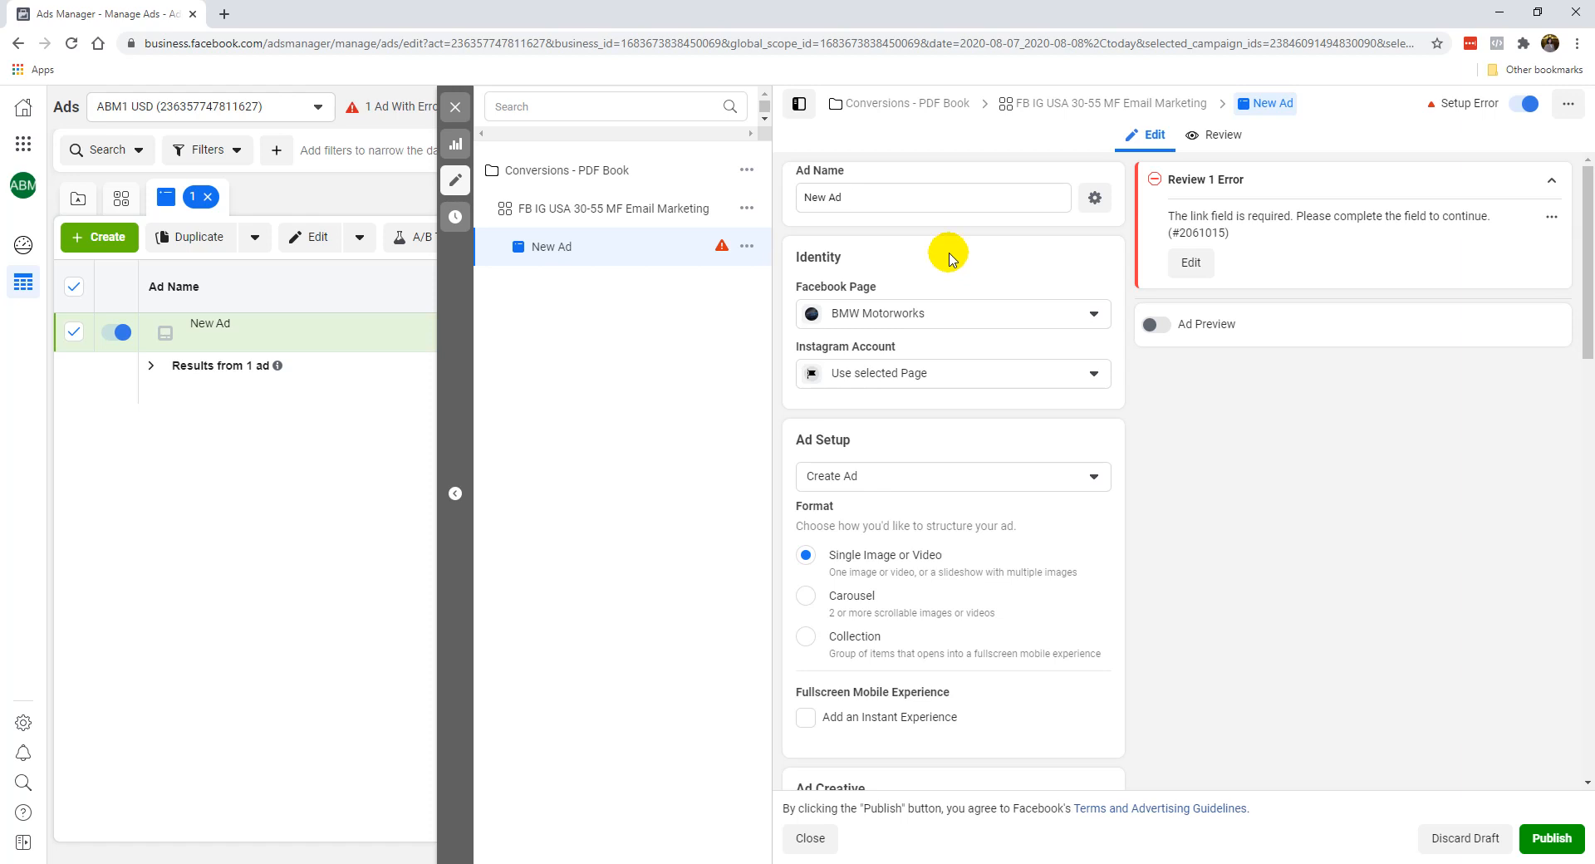
pyautogui.tripleClick(921, 204)
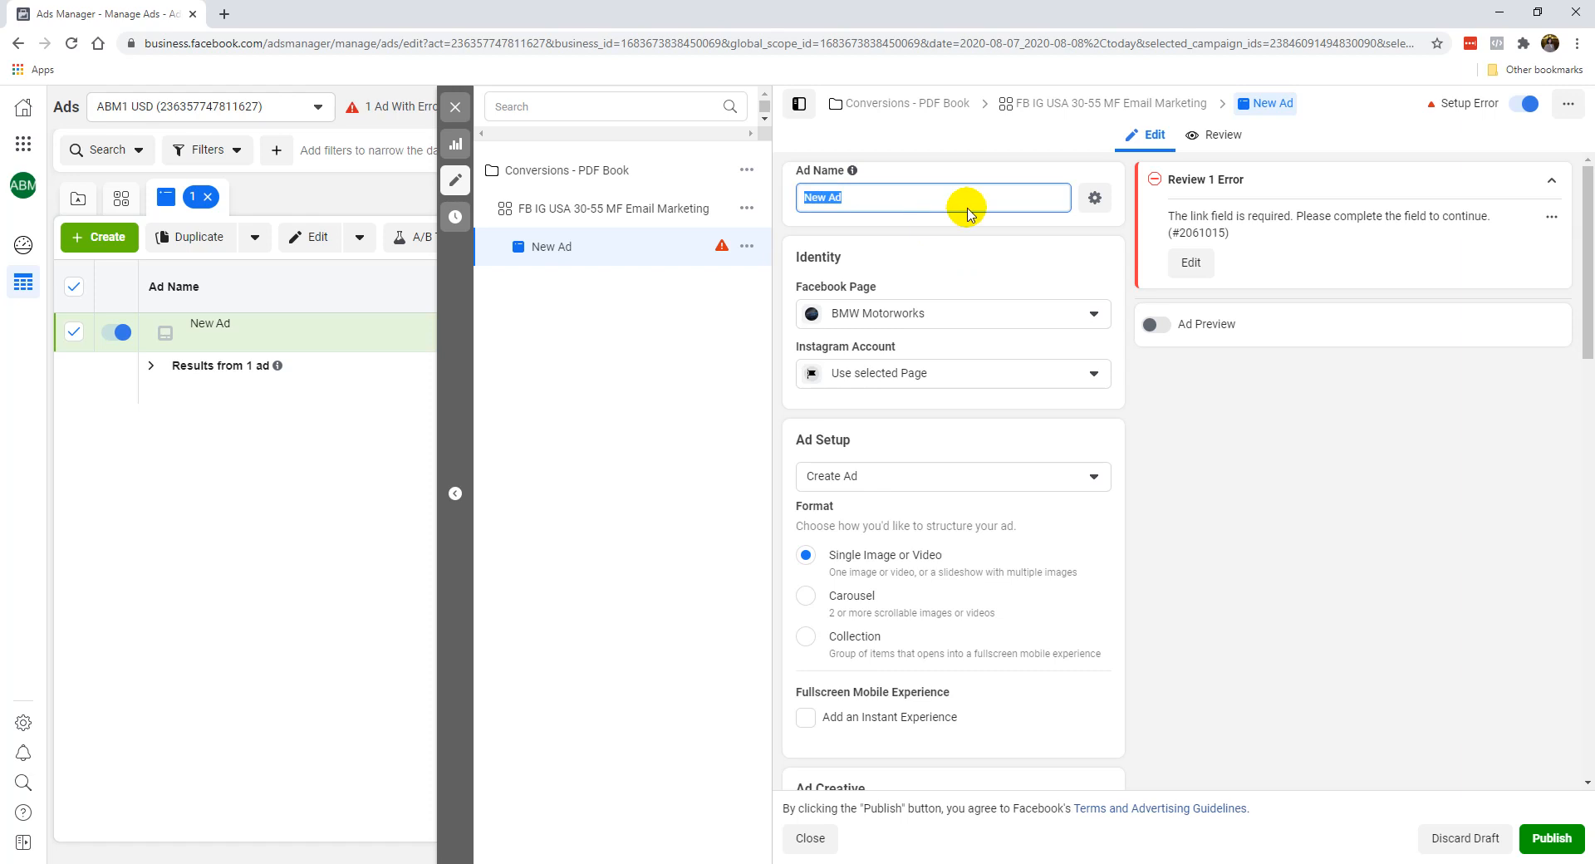
pyautogui.click(971, 255)
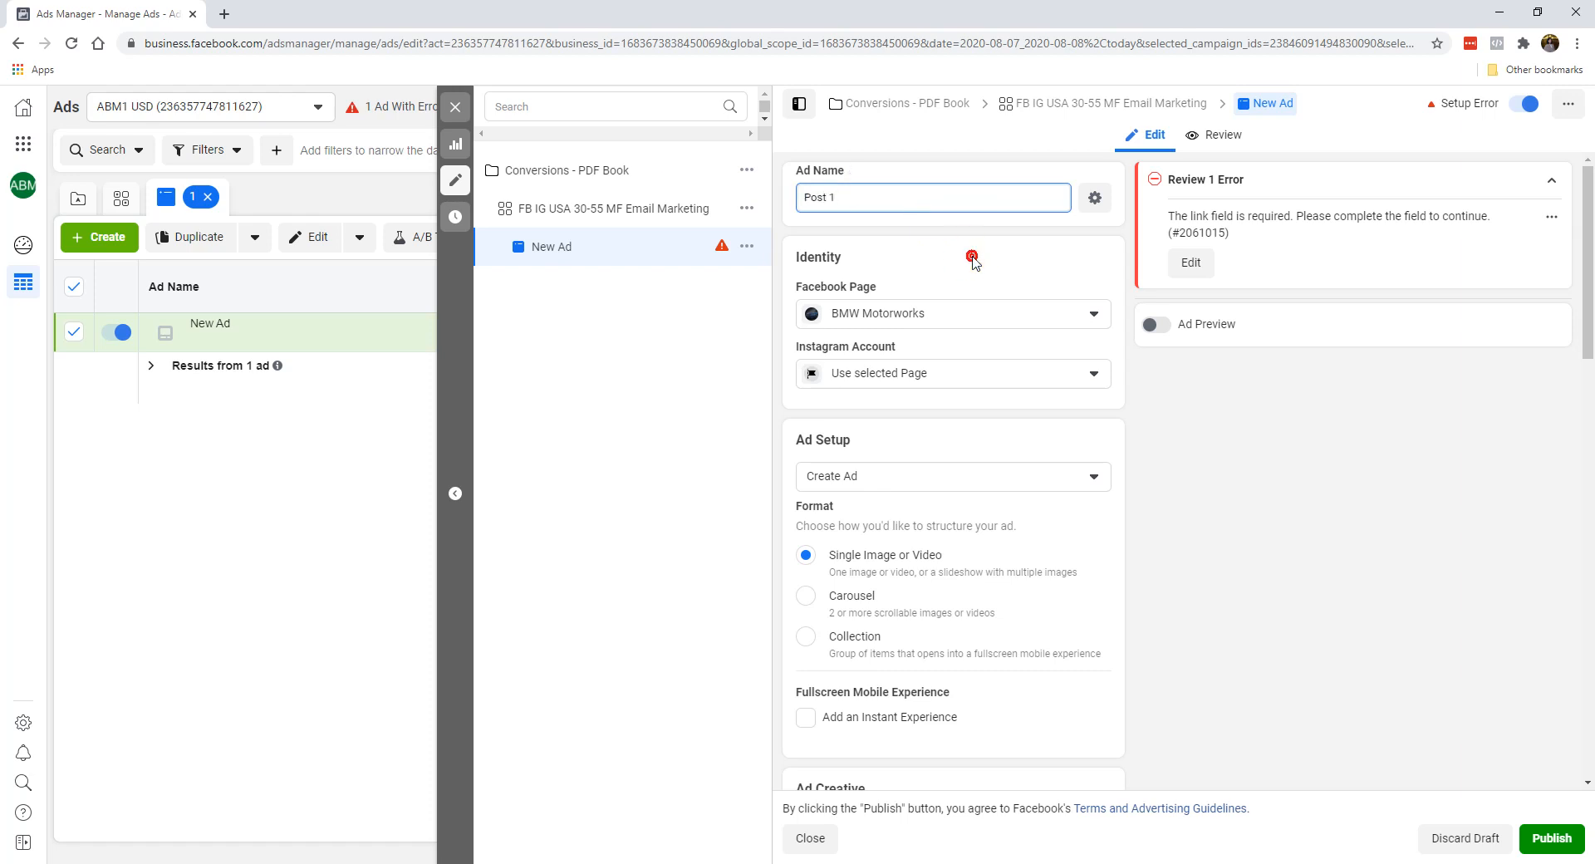
# Check the Facebook Page and Instagram account choices in the ad's identity settings.
pyautogui.click(869, 319)
pyautogui.click(904, 295)
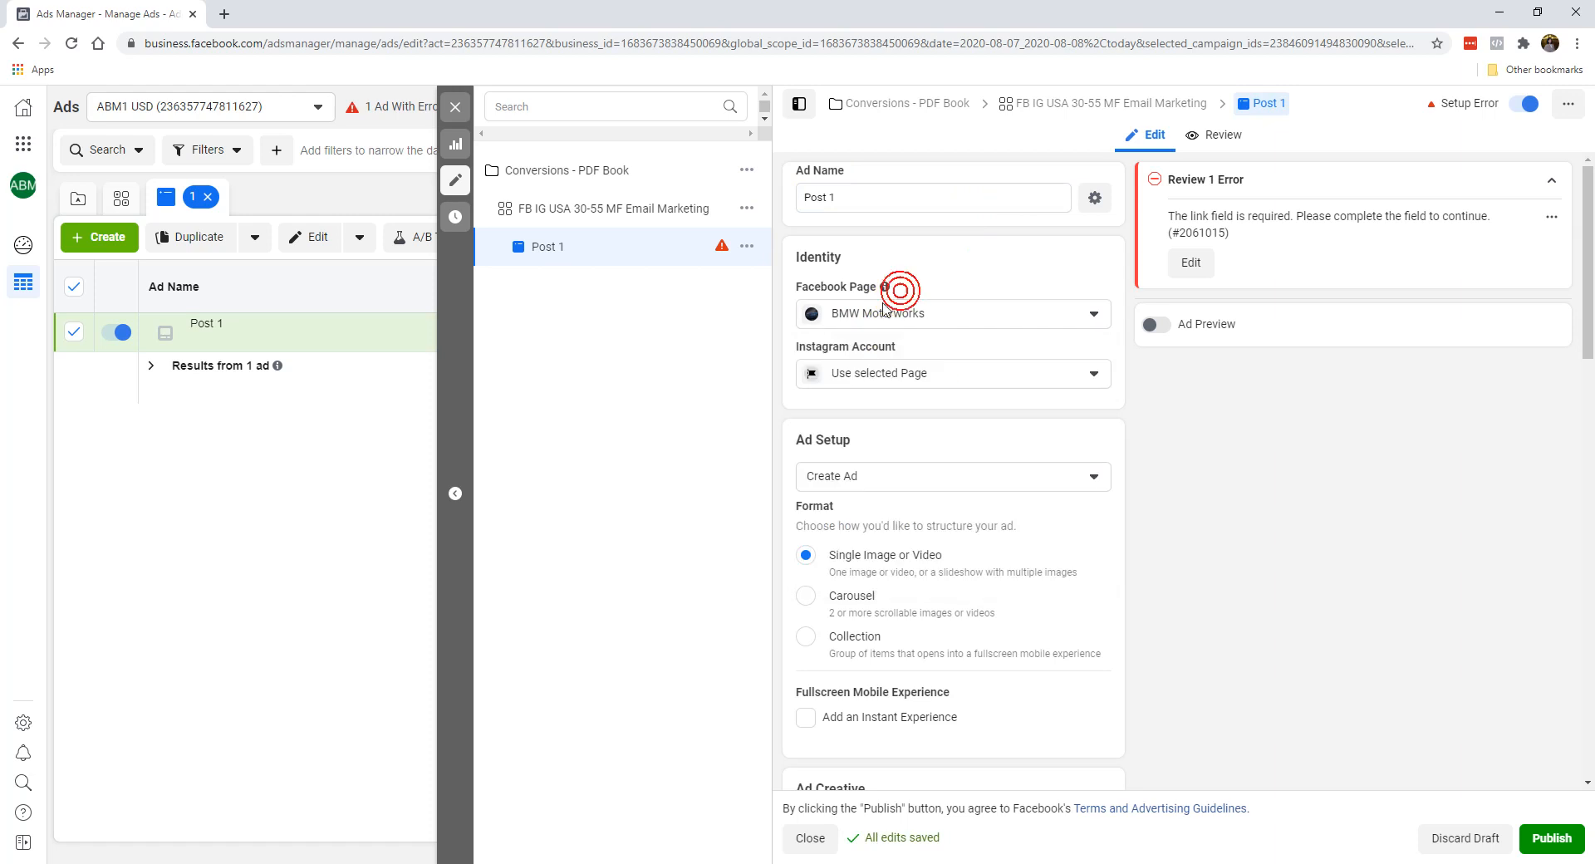
pyautogui.click(899, 376)
pyautogui.click(899, 379)
pyautogui.click(897, 376)
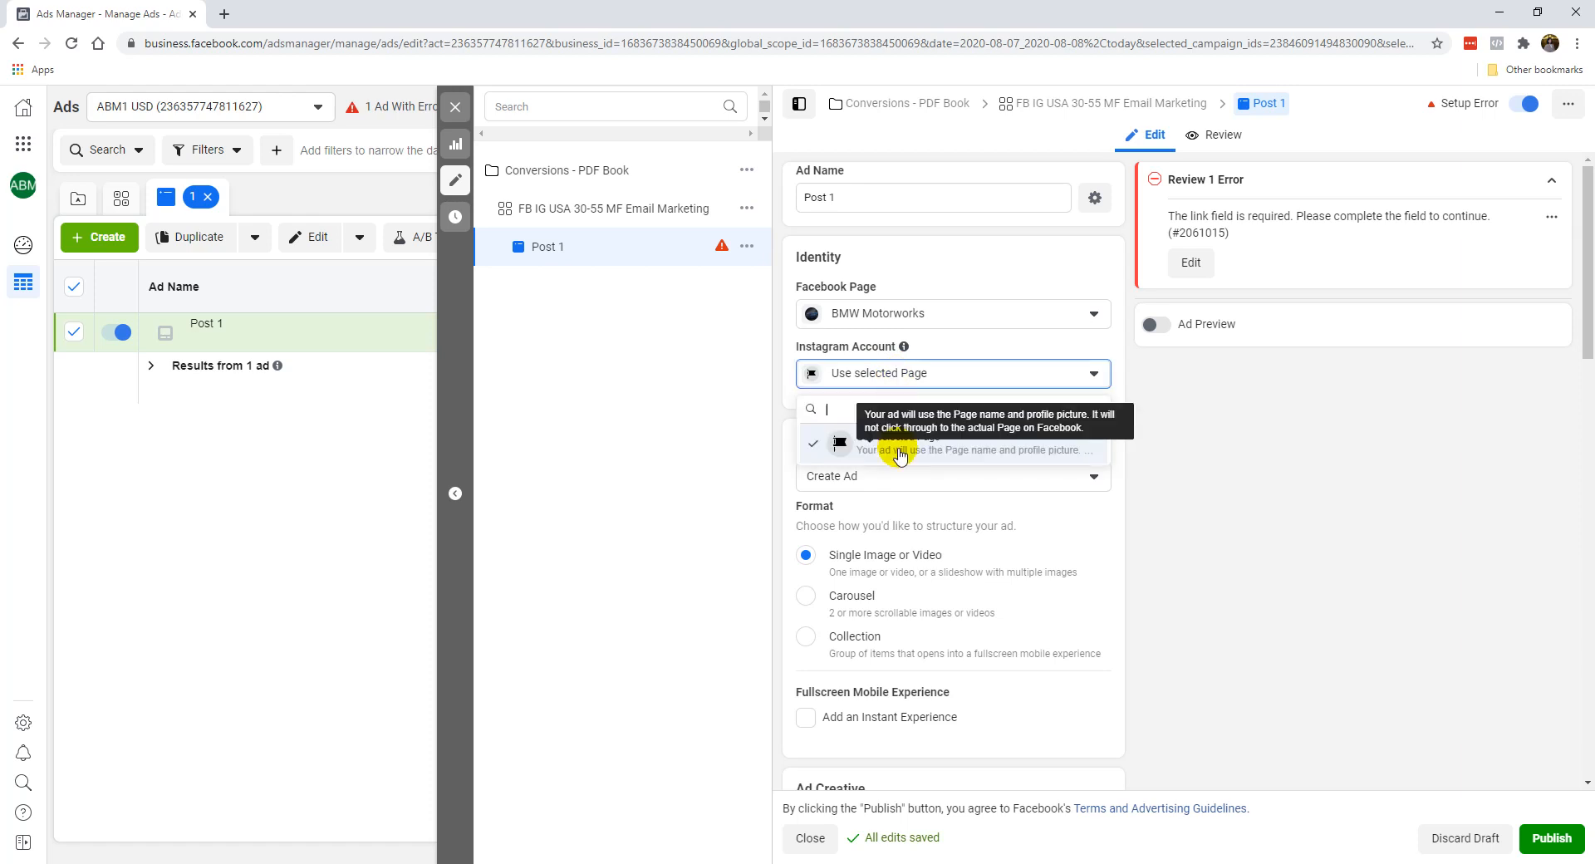
pyautogui.click(991, 350)
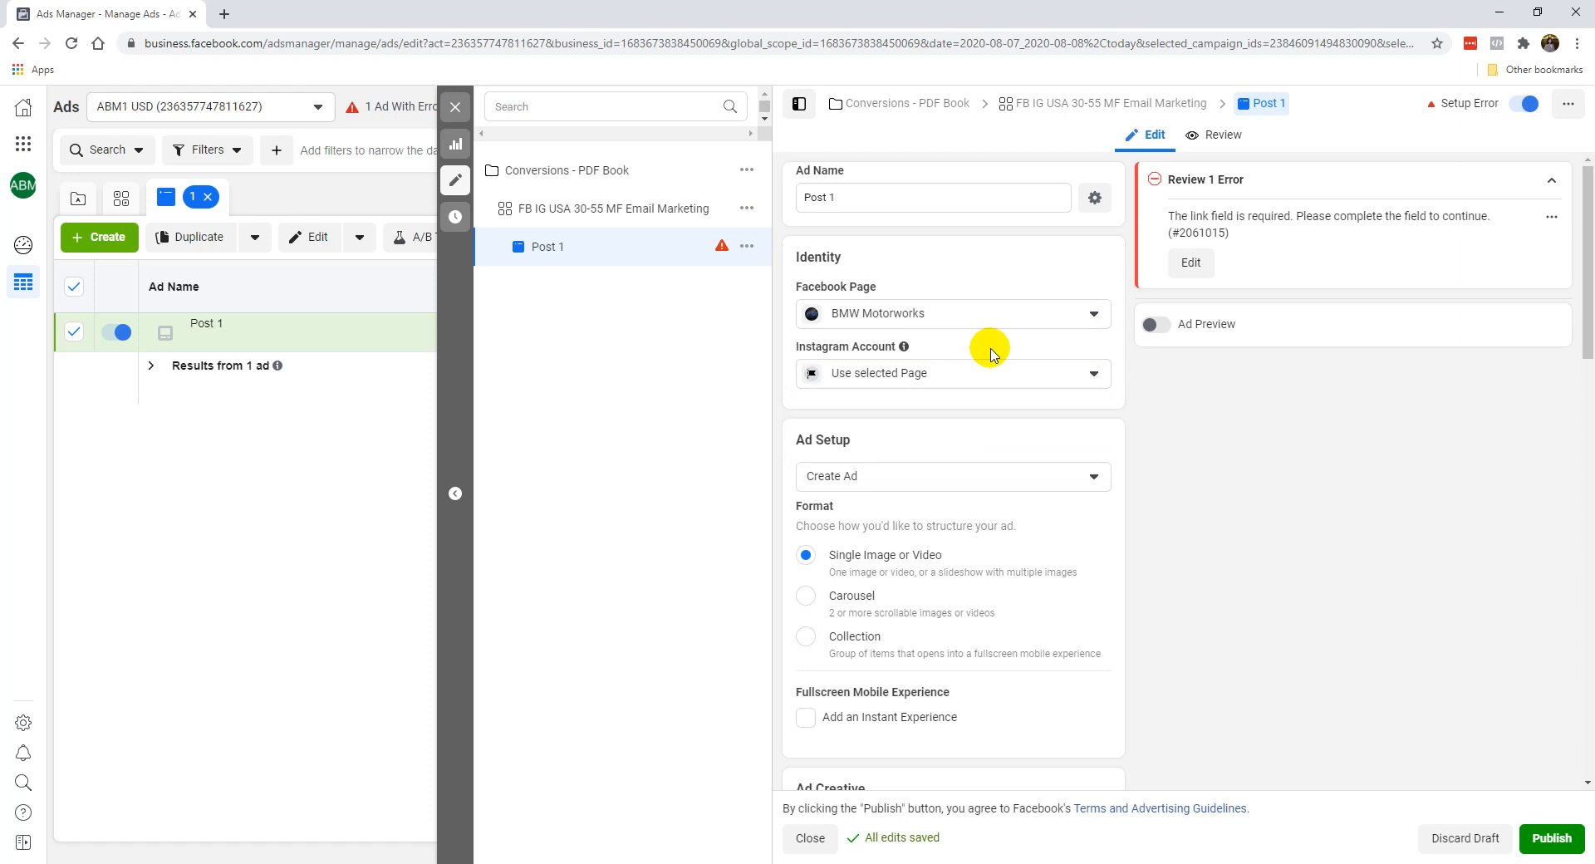
# Review the ad format choices, add an Instant Experience to the ad and remove it again.
pyautogui.scroll(-1, 935, 474)
pyautogui.scroll(-1, 850, 427)
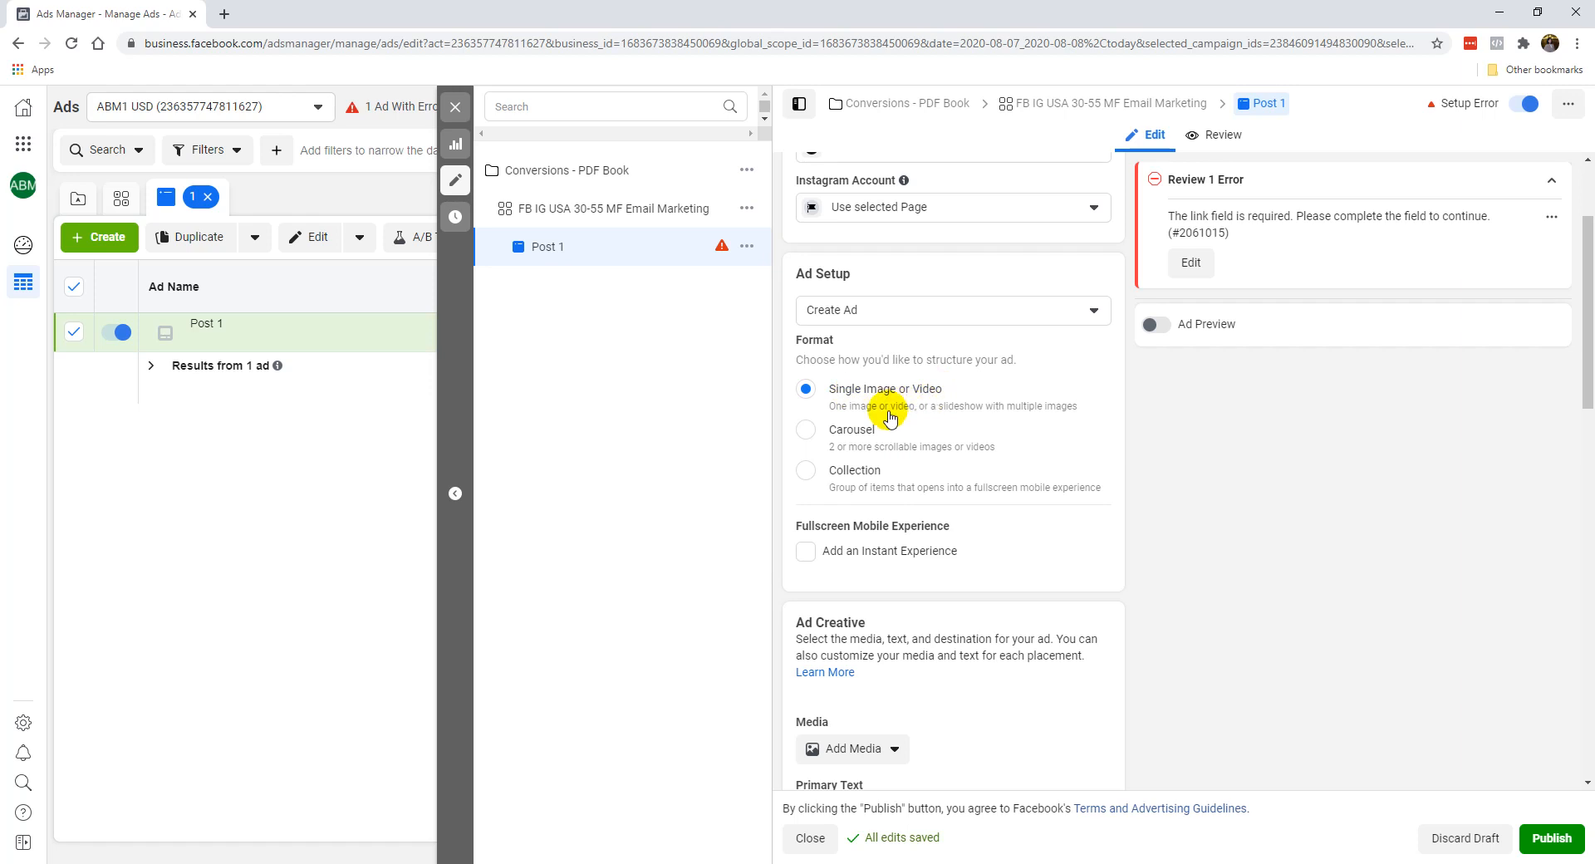
pyautogui.scroll(-2, 899, 546)
pyautogui.scroll(-1, 898, 546)
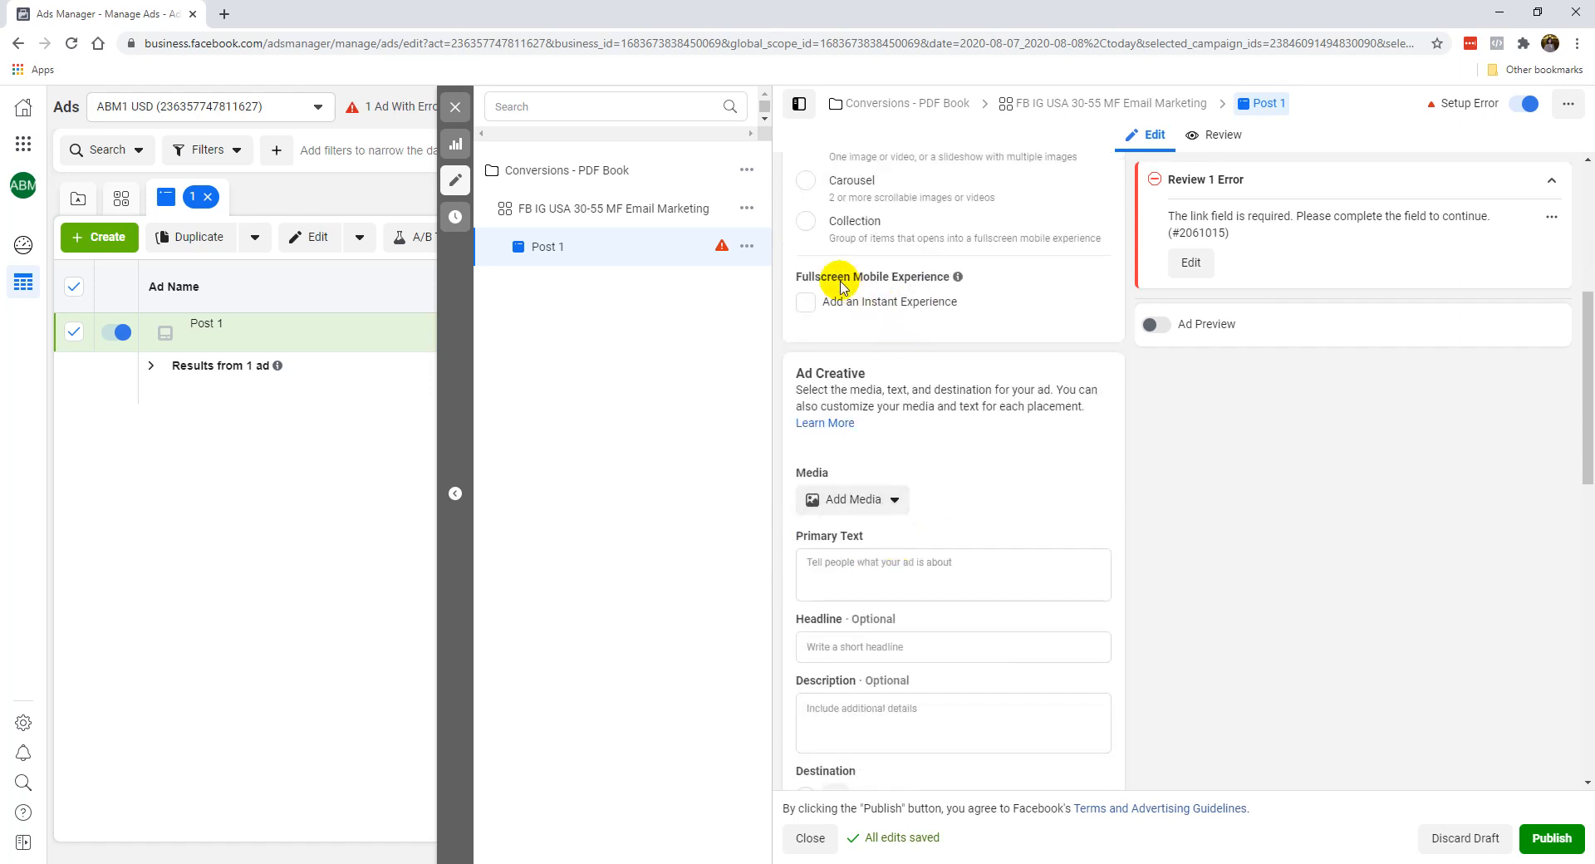
pyautogui.moveTo(961, 282)
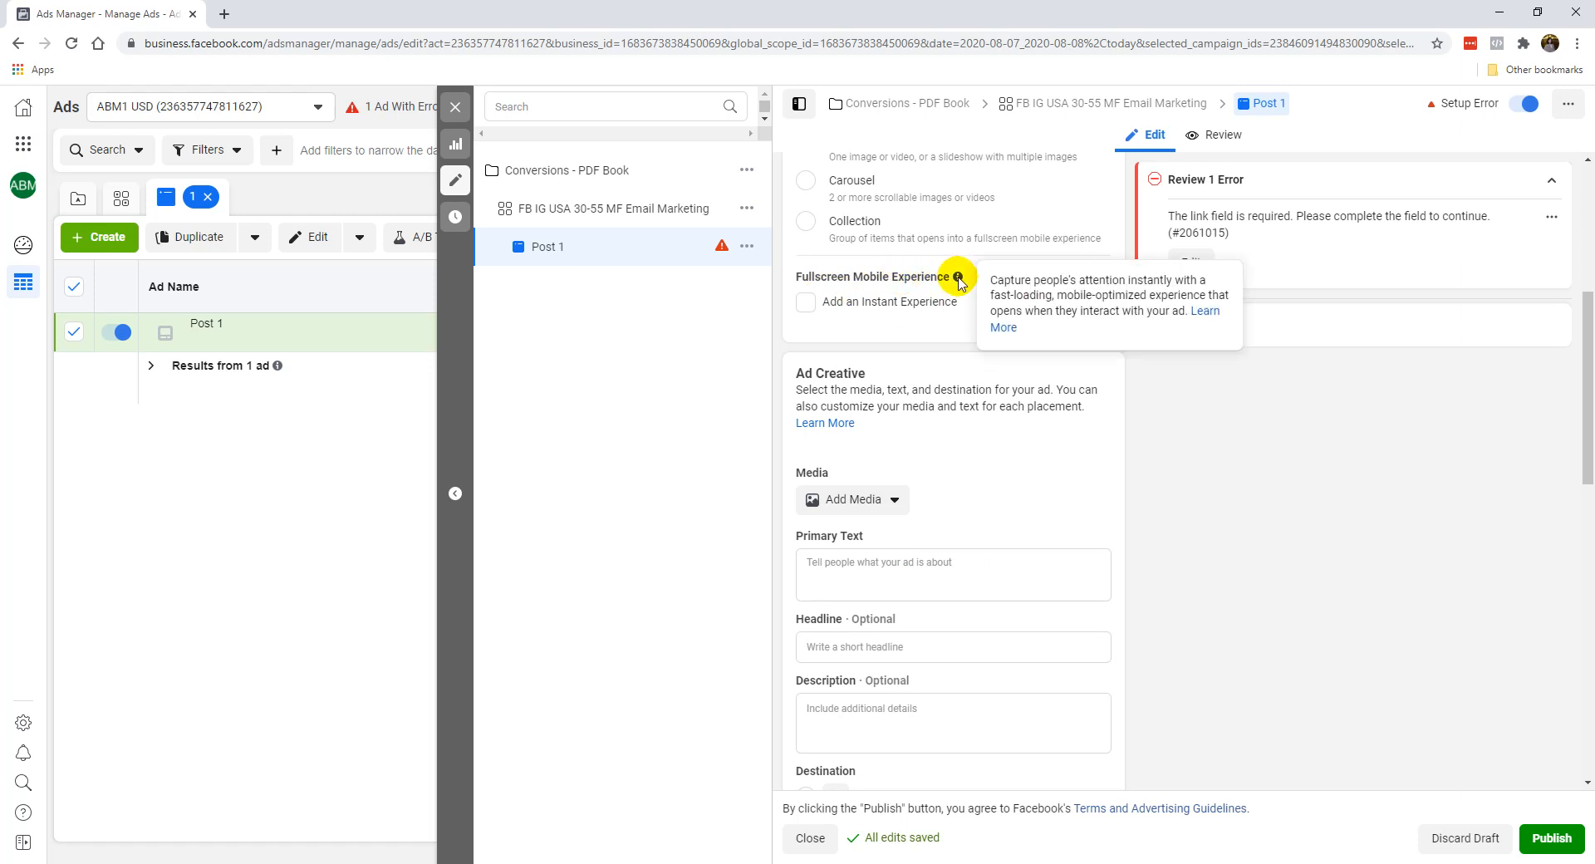
pyautogui.click(805, 302)
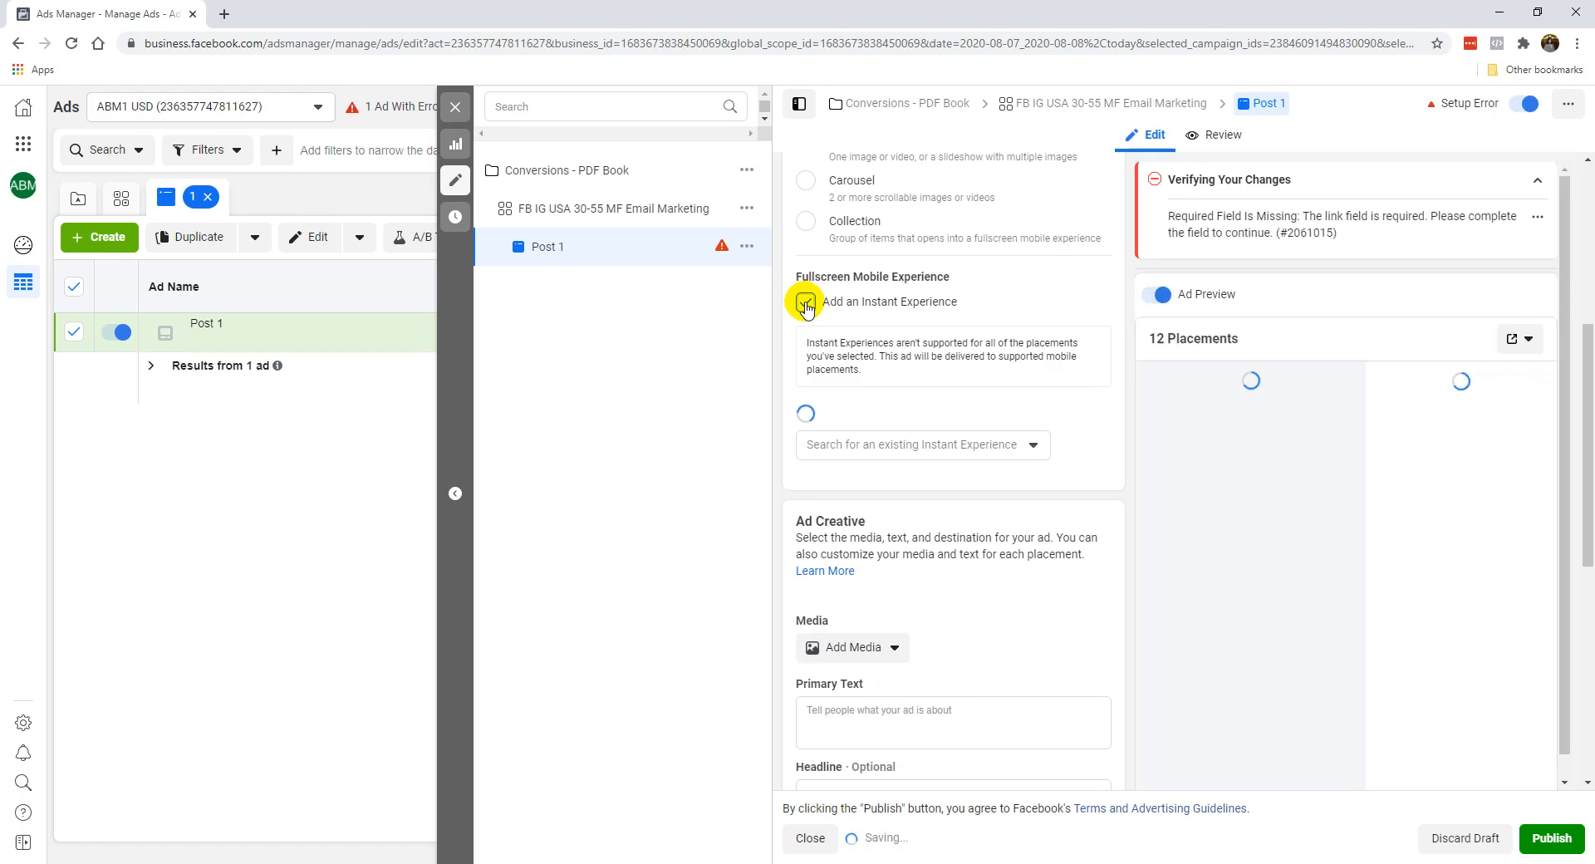
pyautogui.click(805, 302)
# Look over the Ad Creative fields for media, primary text, headline, description and destination.
pyautogui.scroll(-1, 950, 525)
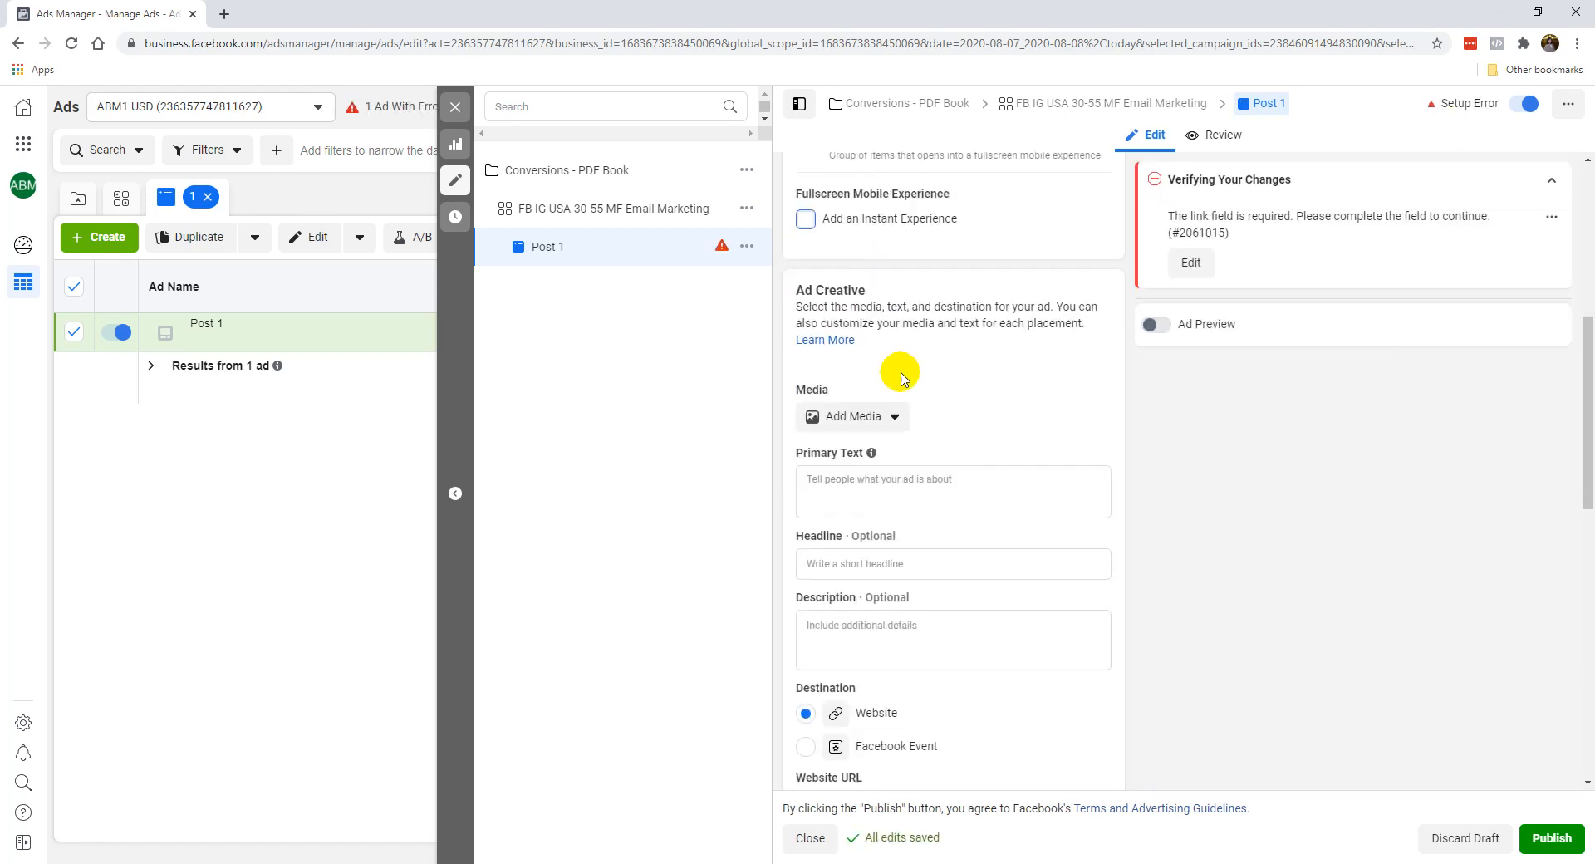
pyautogui.scroll(-2, 875, 310)
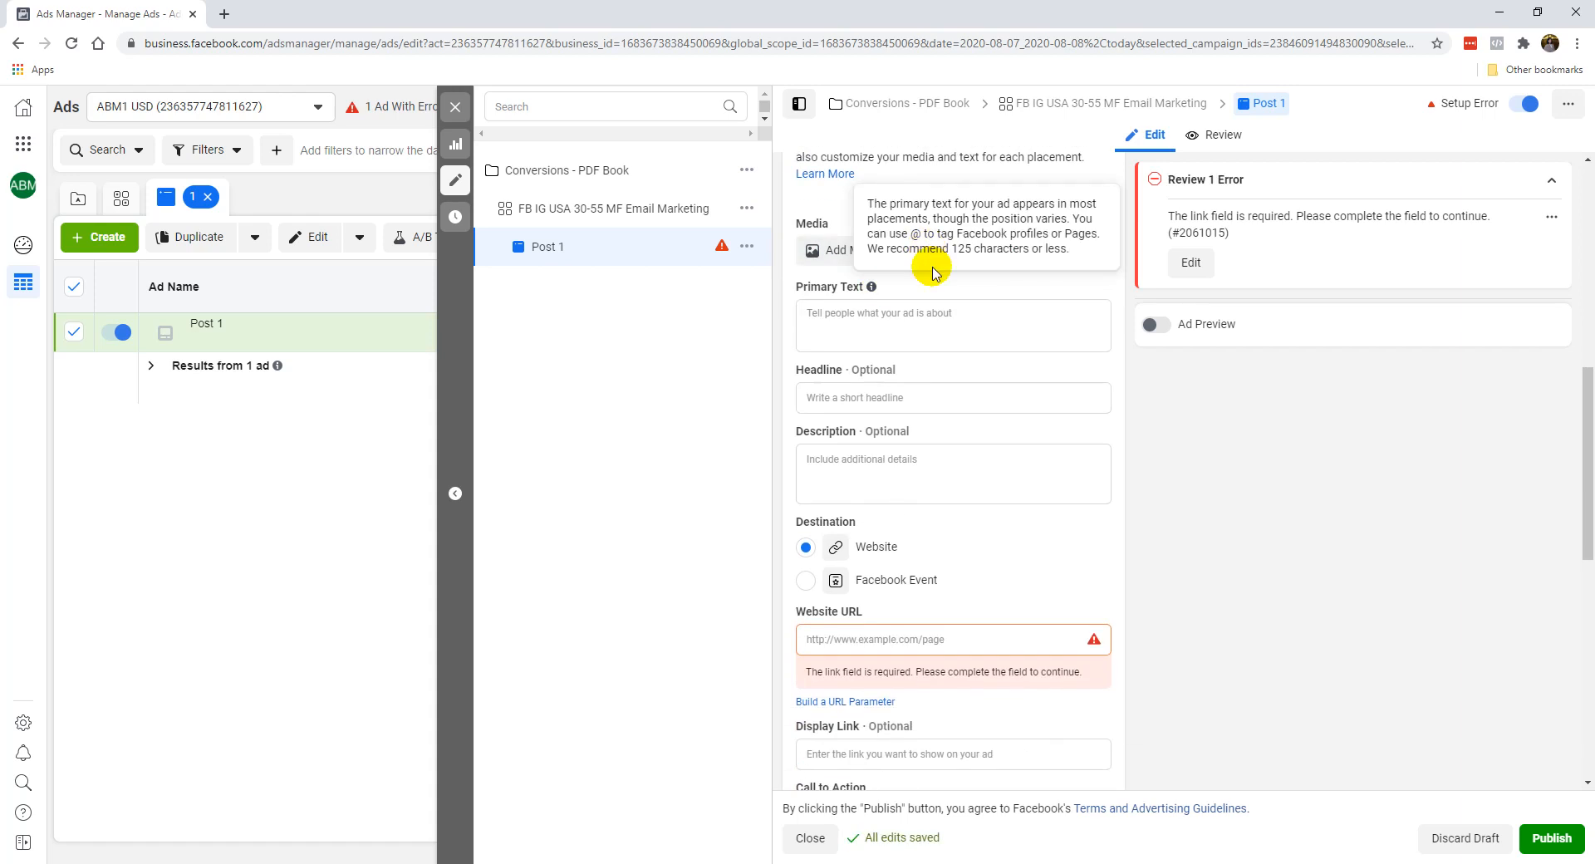
pyautogui.scroll(1, 891, 335)
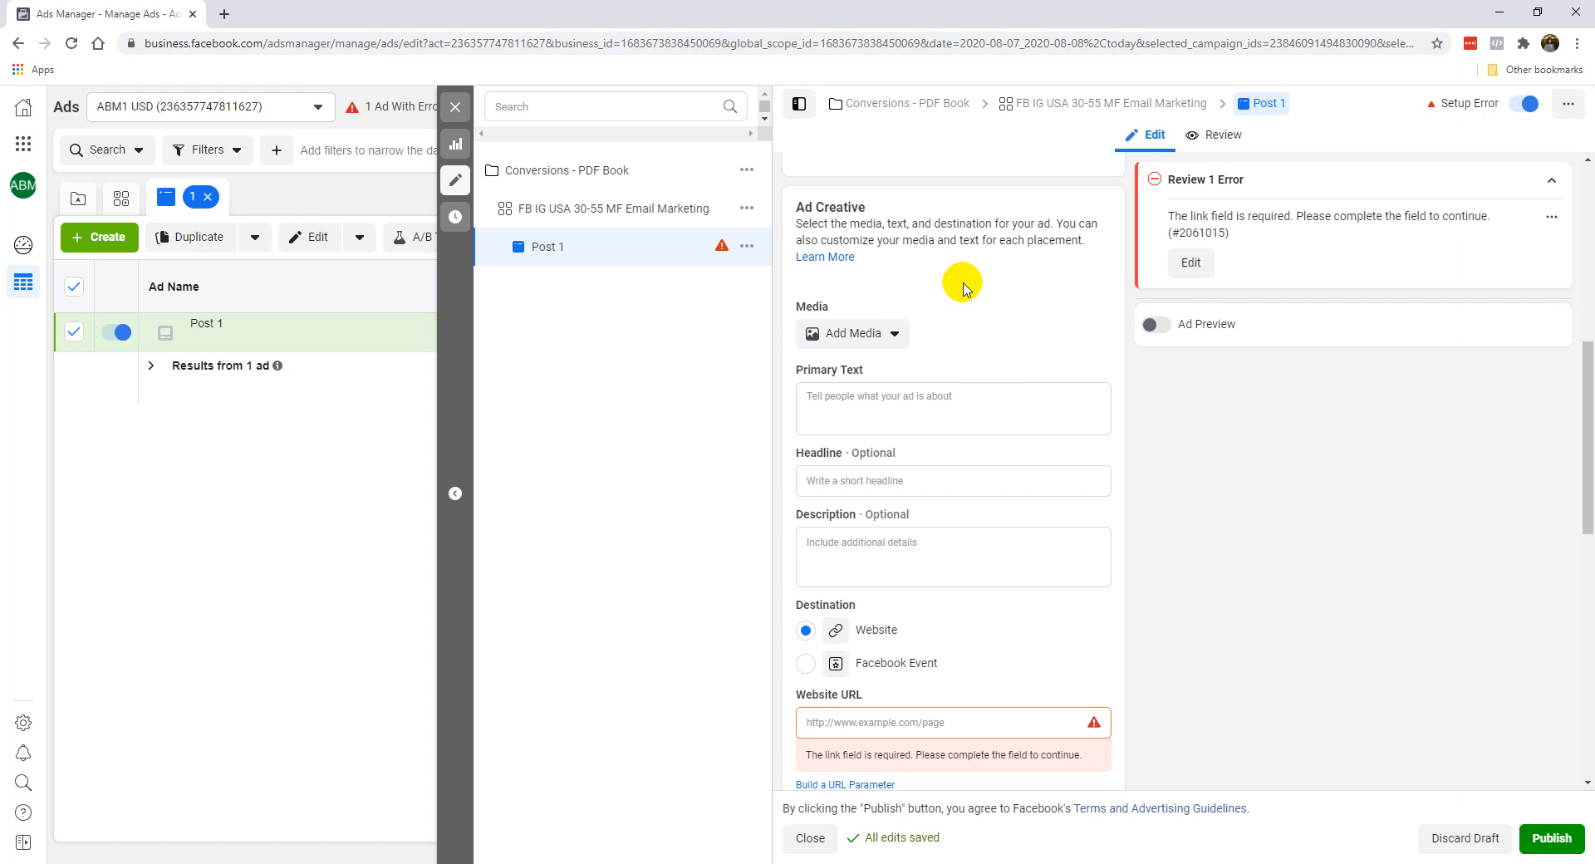
pyautogui.click(969, 402)
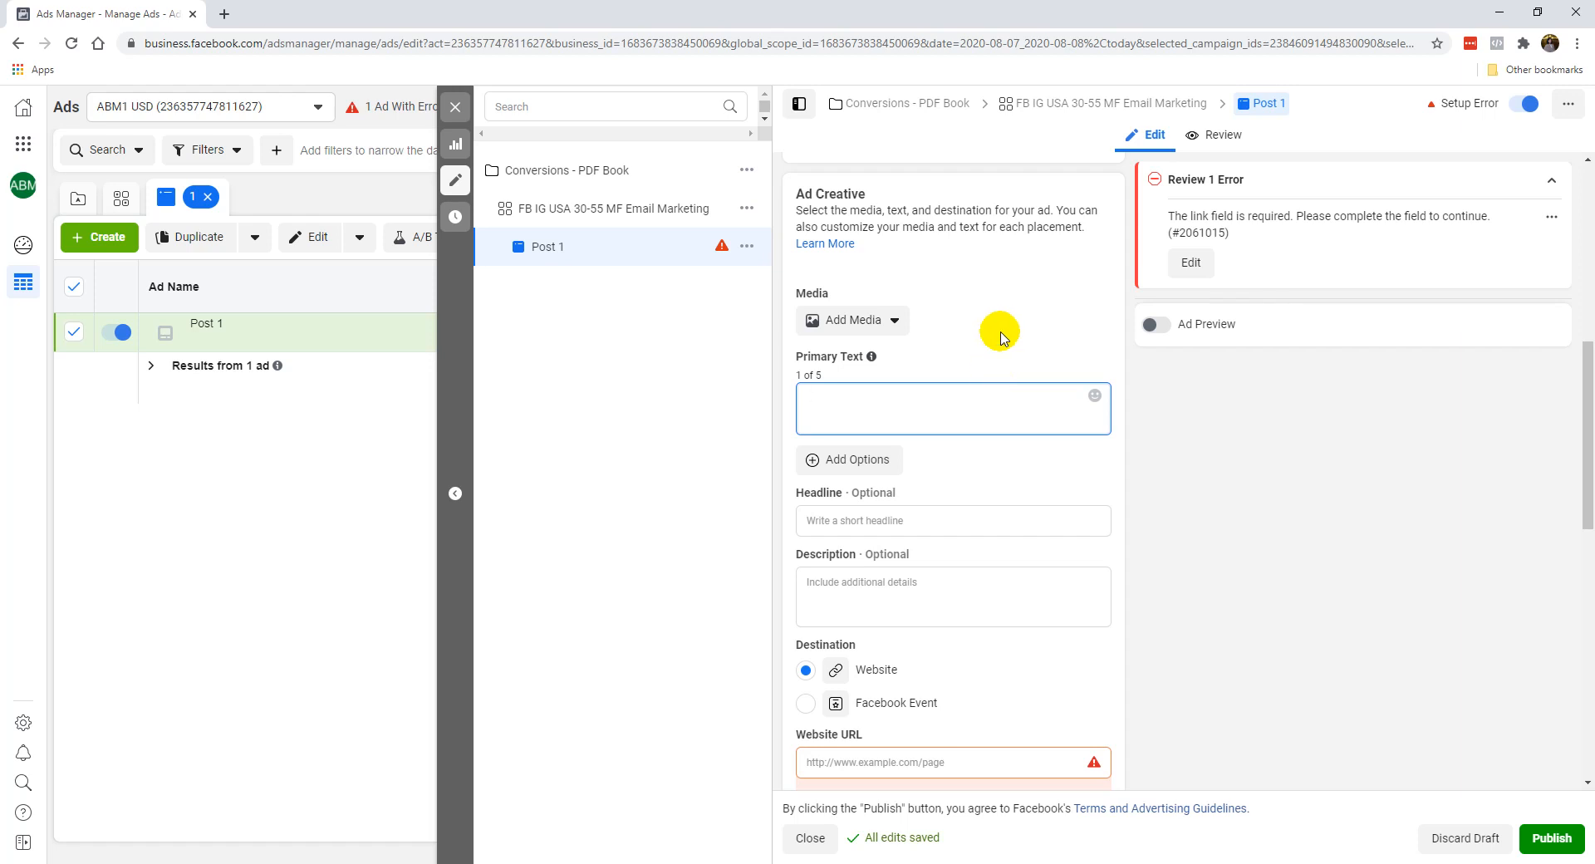
# Start adding an image to the ad and search the free stock photos for "social media".
pyautogui.click(862, 322)
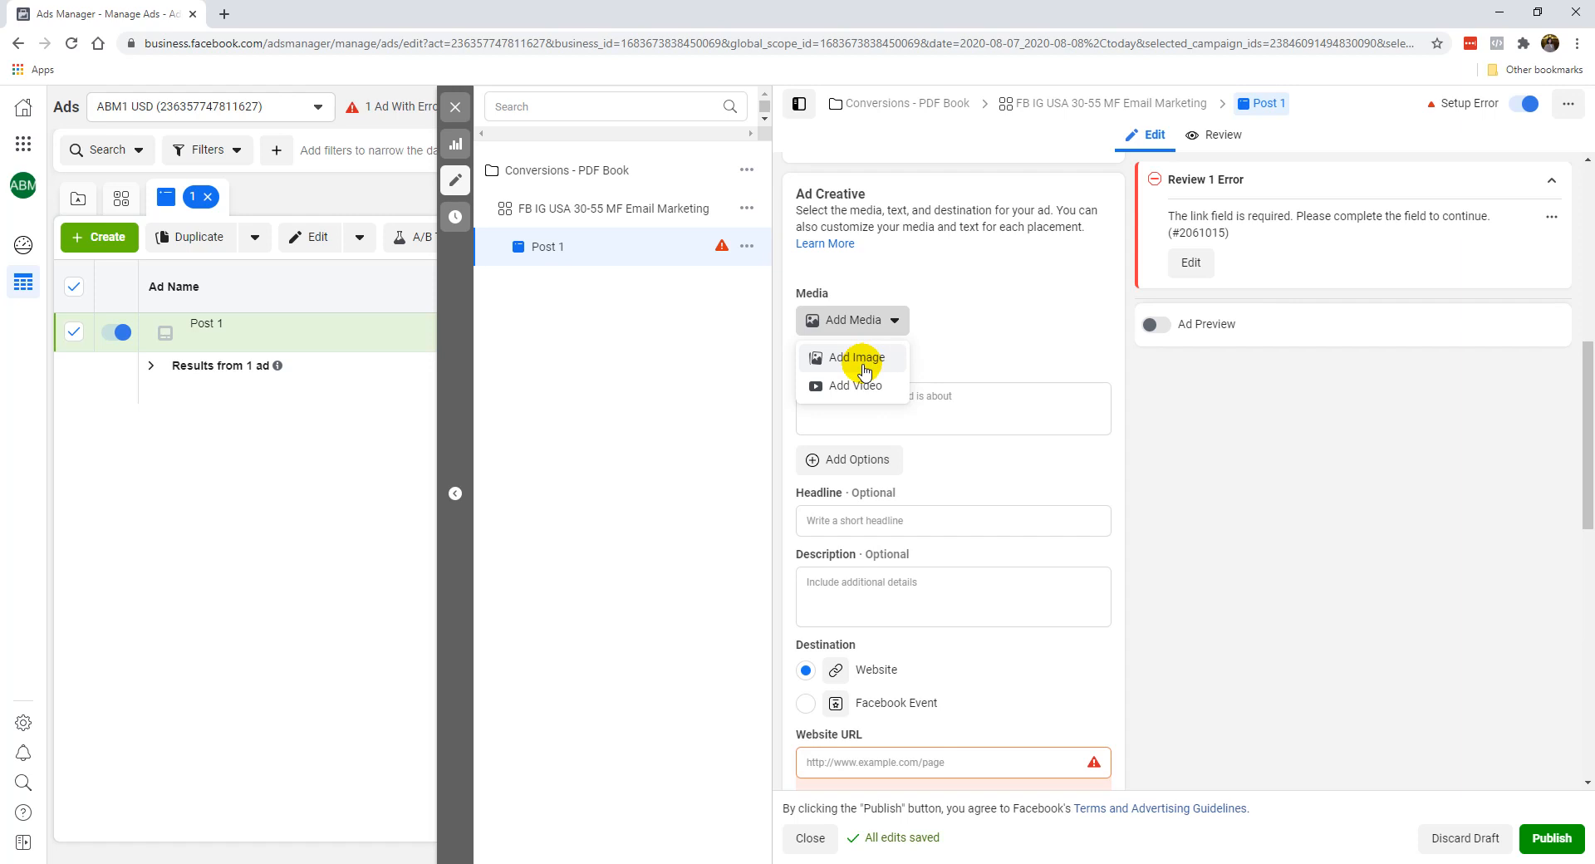
pyautogui.click(857, 358)
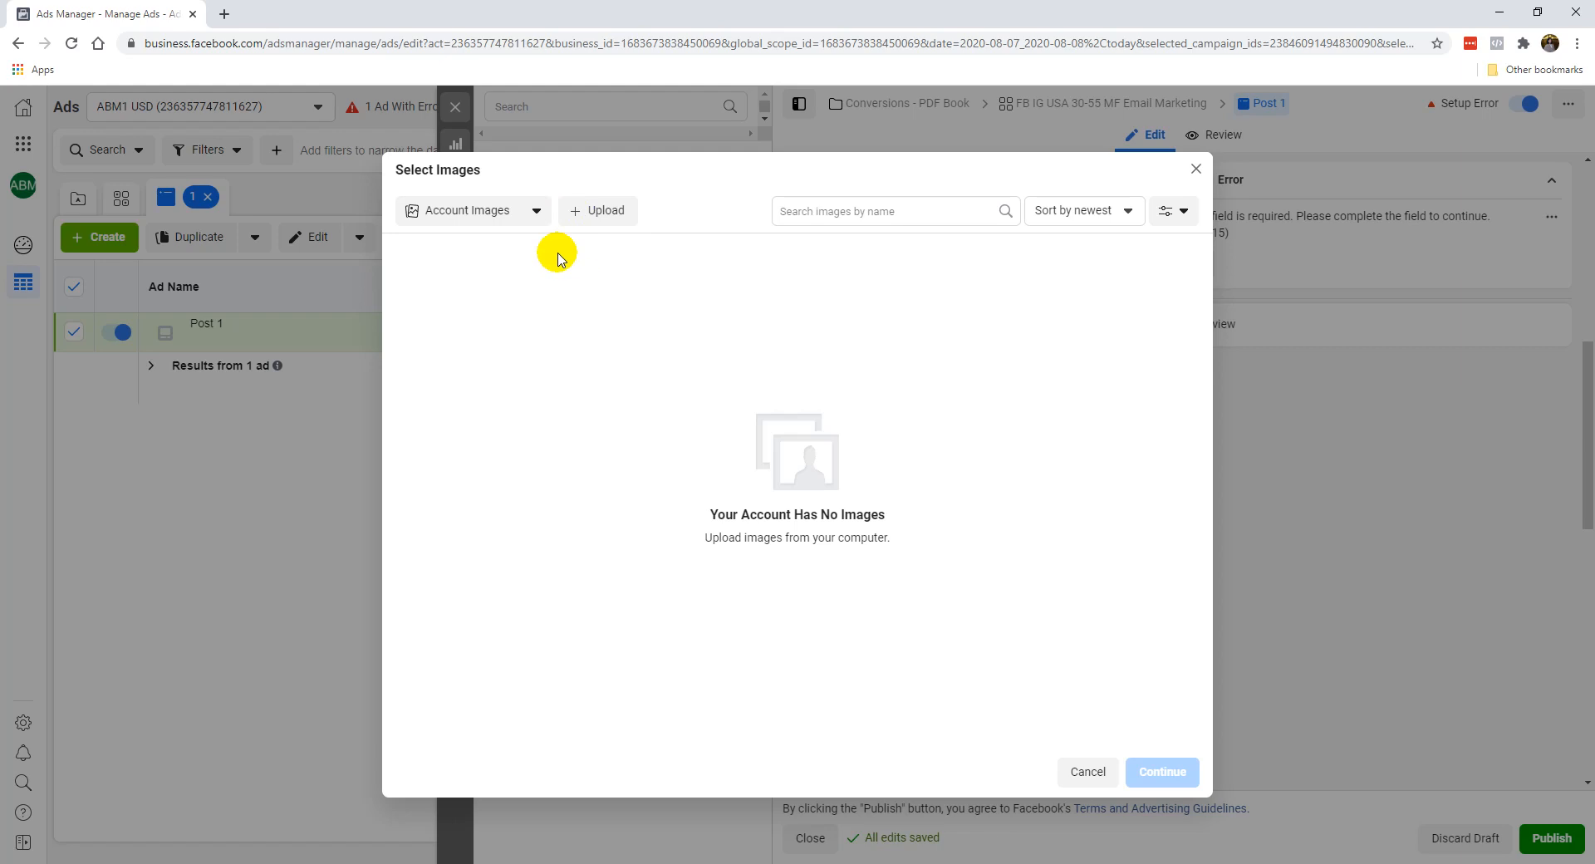
pyautogui.click(482, 213)
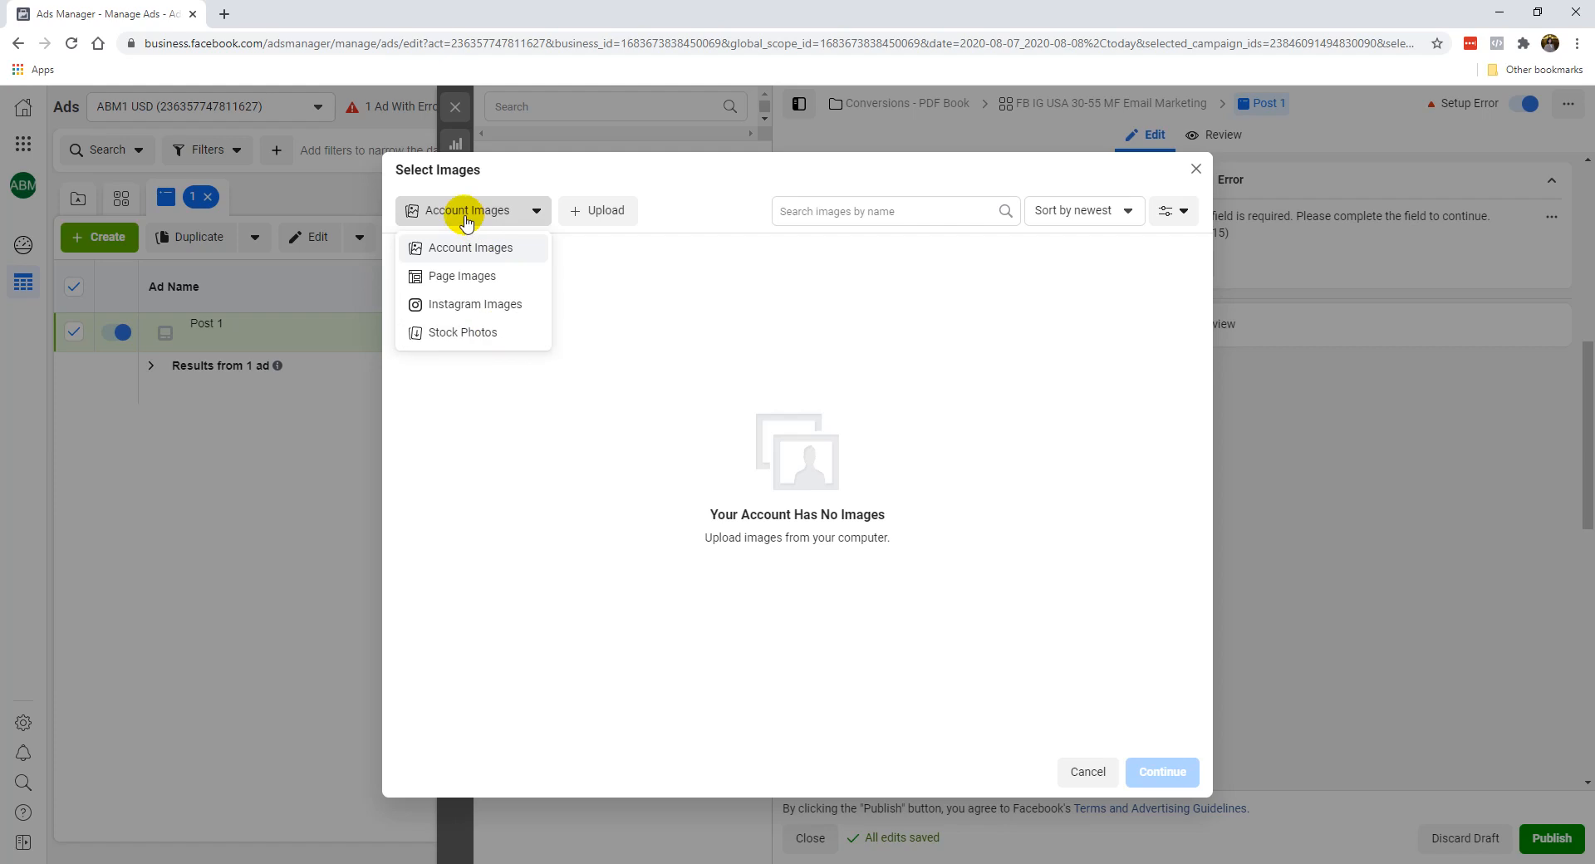
pyautogui.click(469, 334)
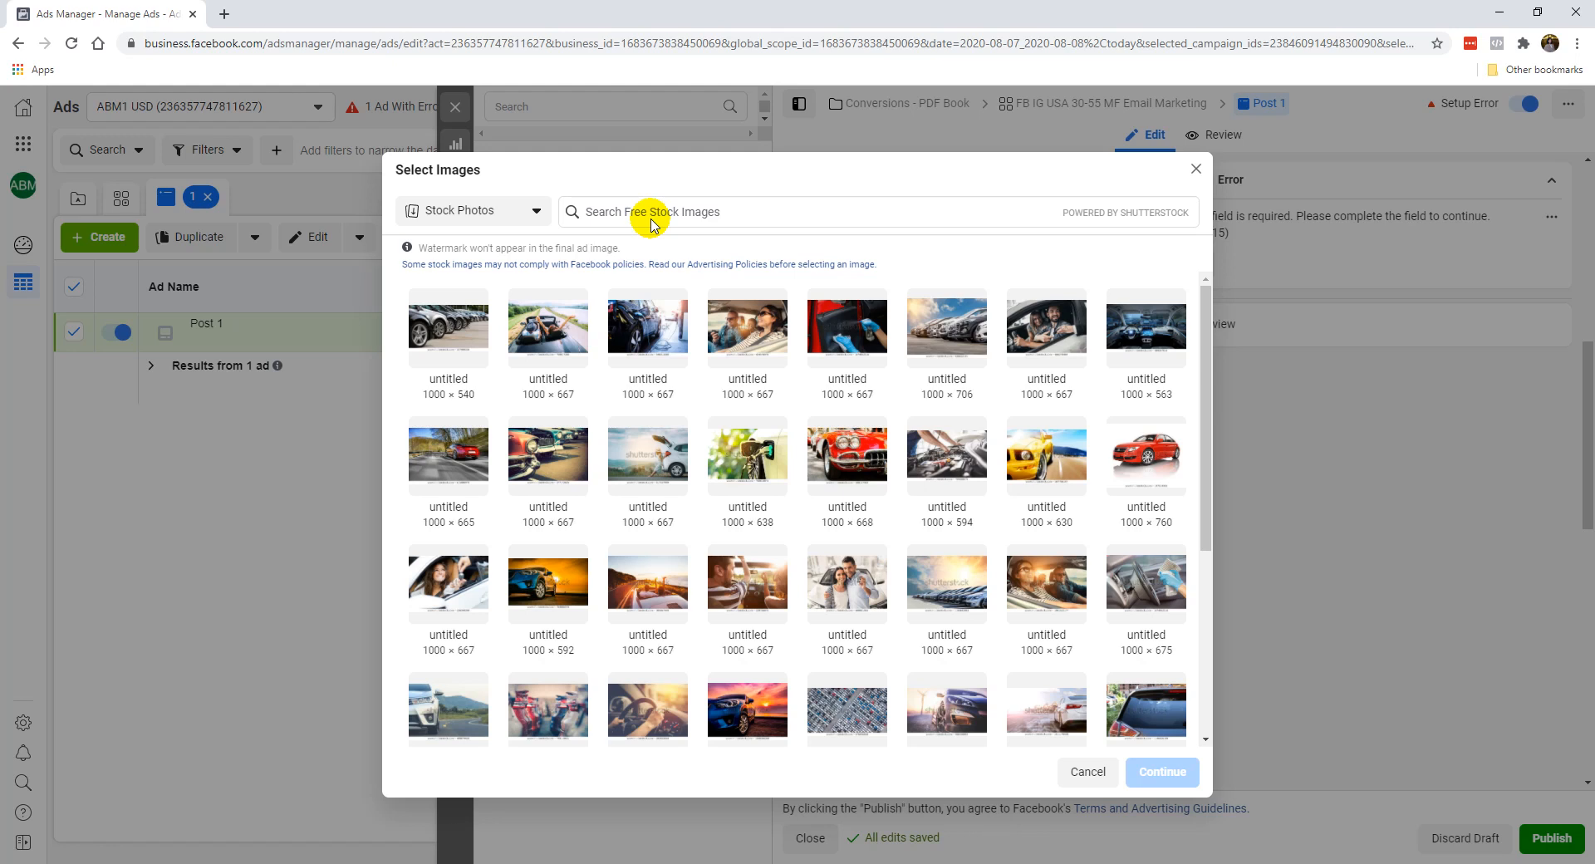
pyautogui.click(701, 215)
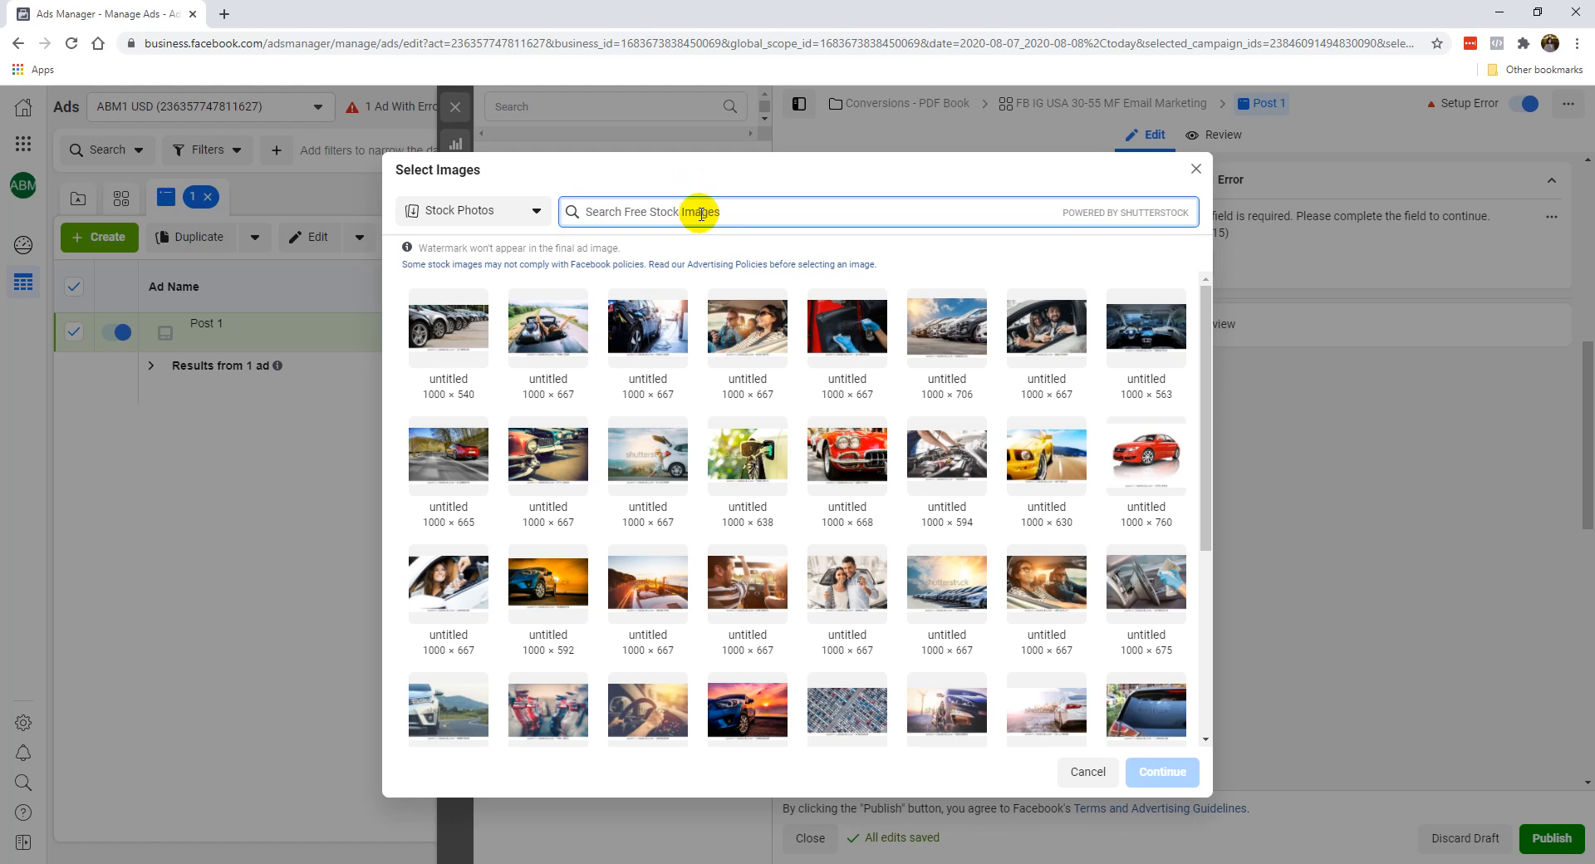
pyautogui.write('social media')
pyautogui.press('Return')
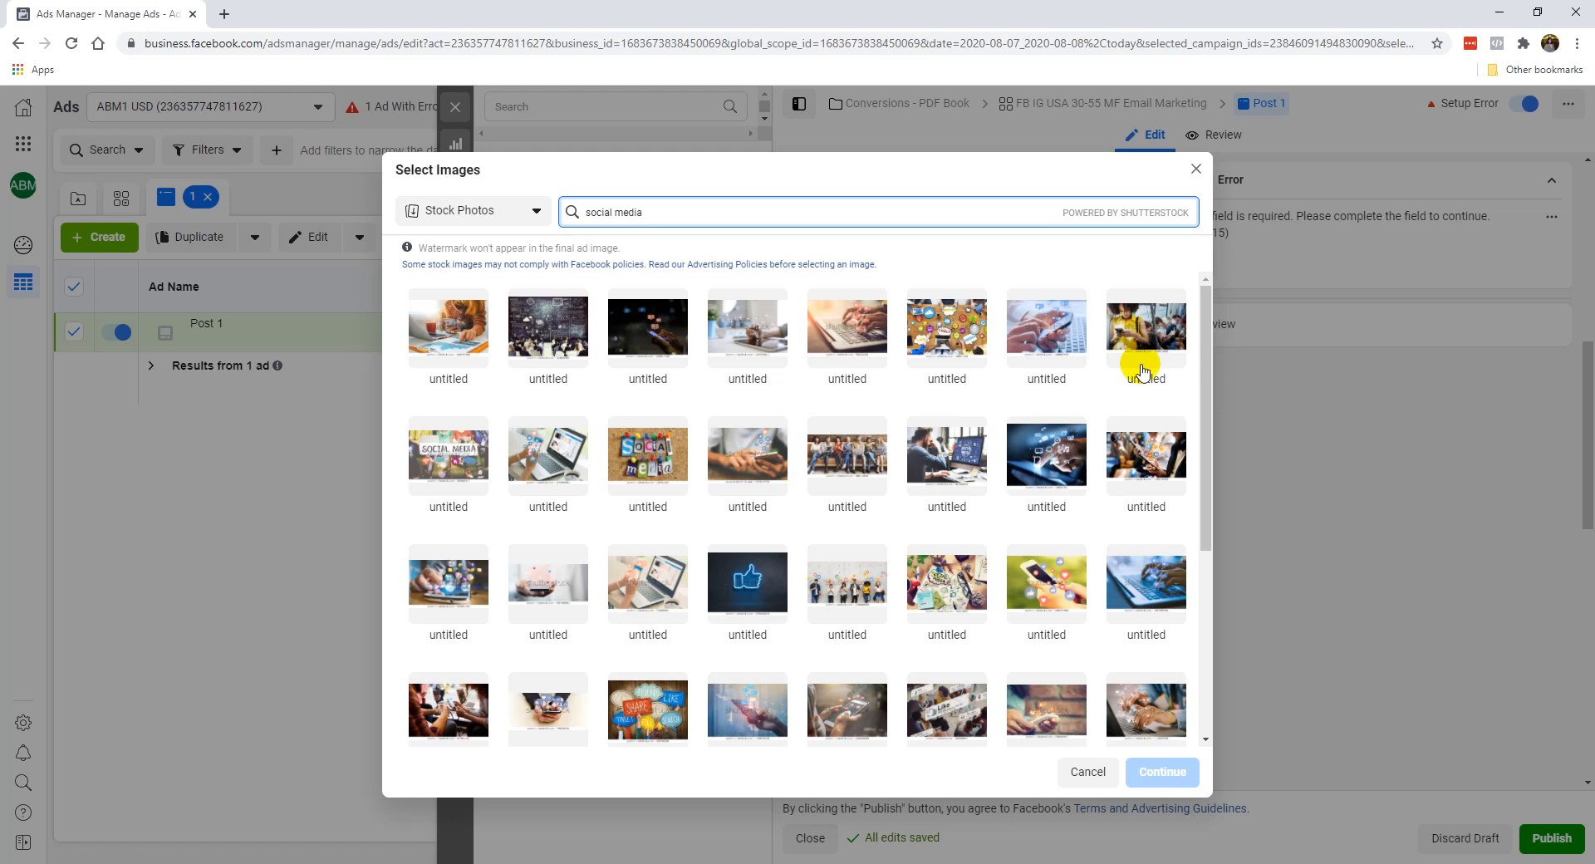
# Add the stock photo with the "SOCIAL MEDIA" sign to the ad, then clear it again.
pyautogui.click(942, 462)
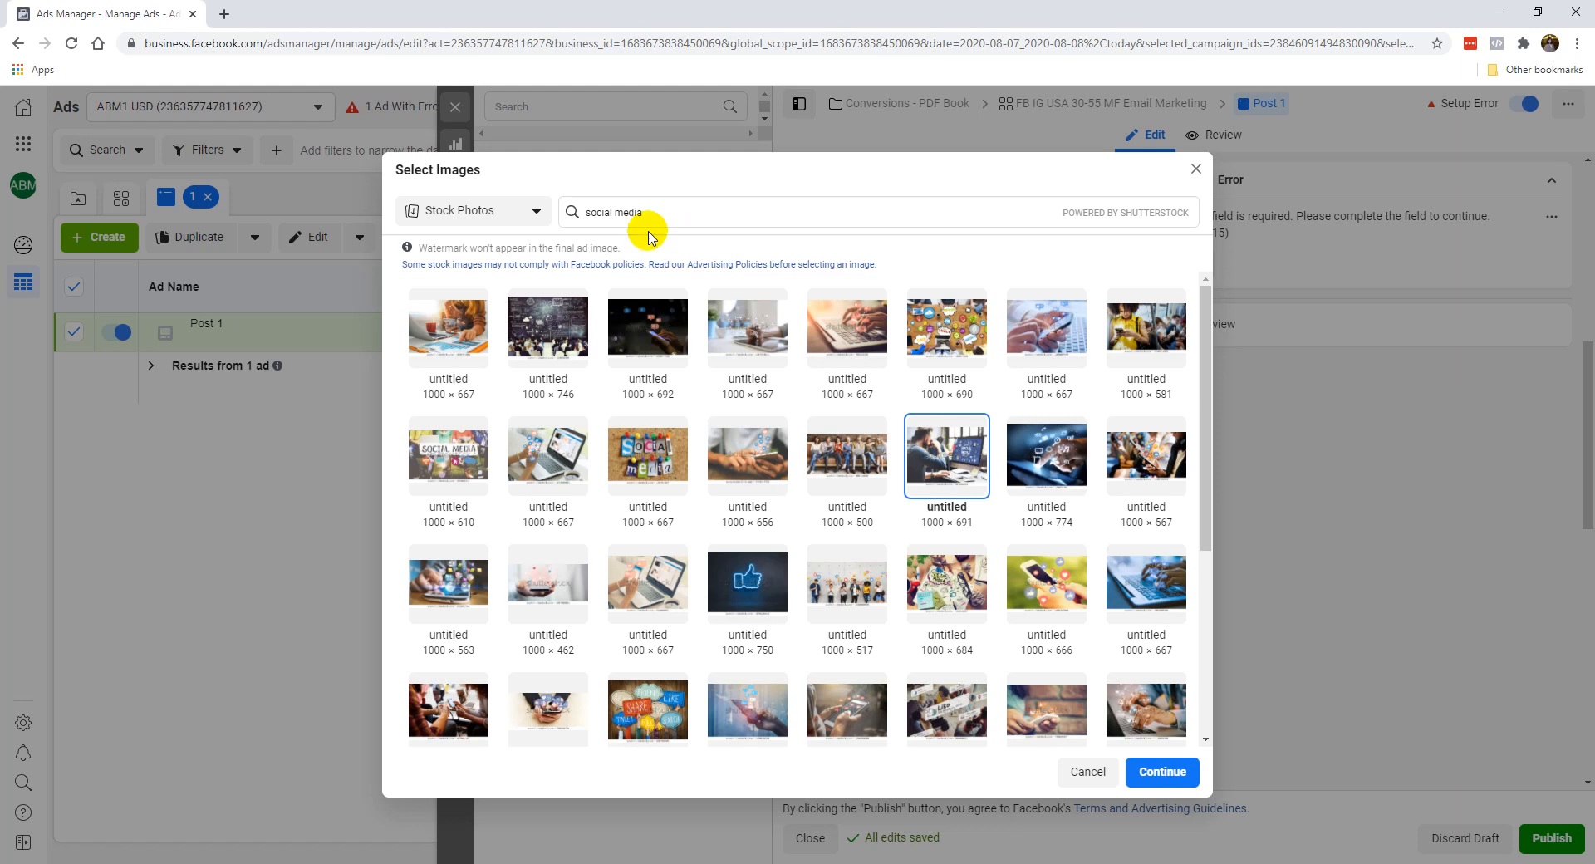
pyautogui.tripleClick(669, 212)
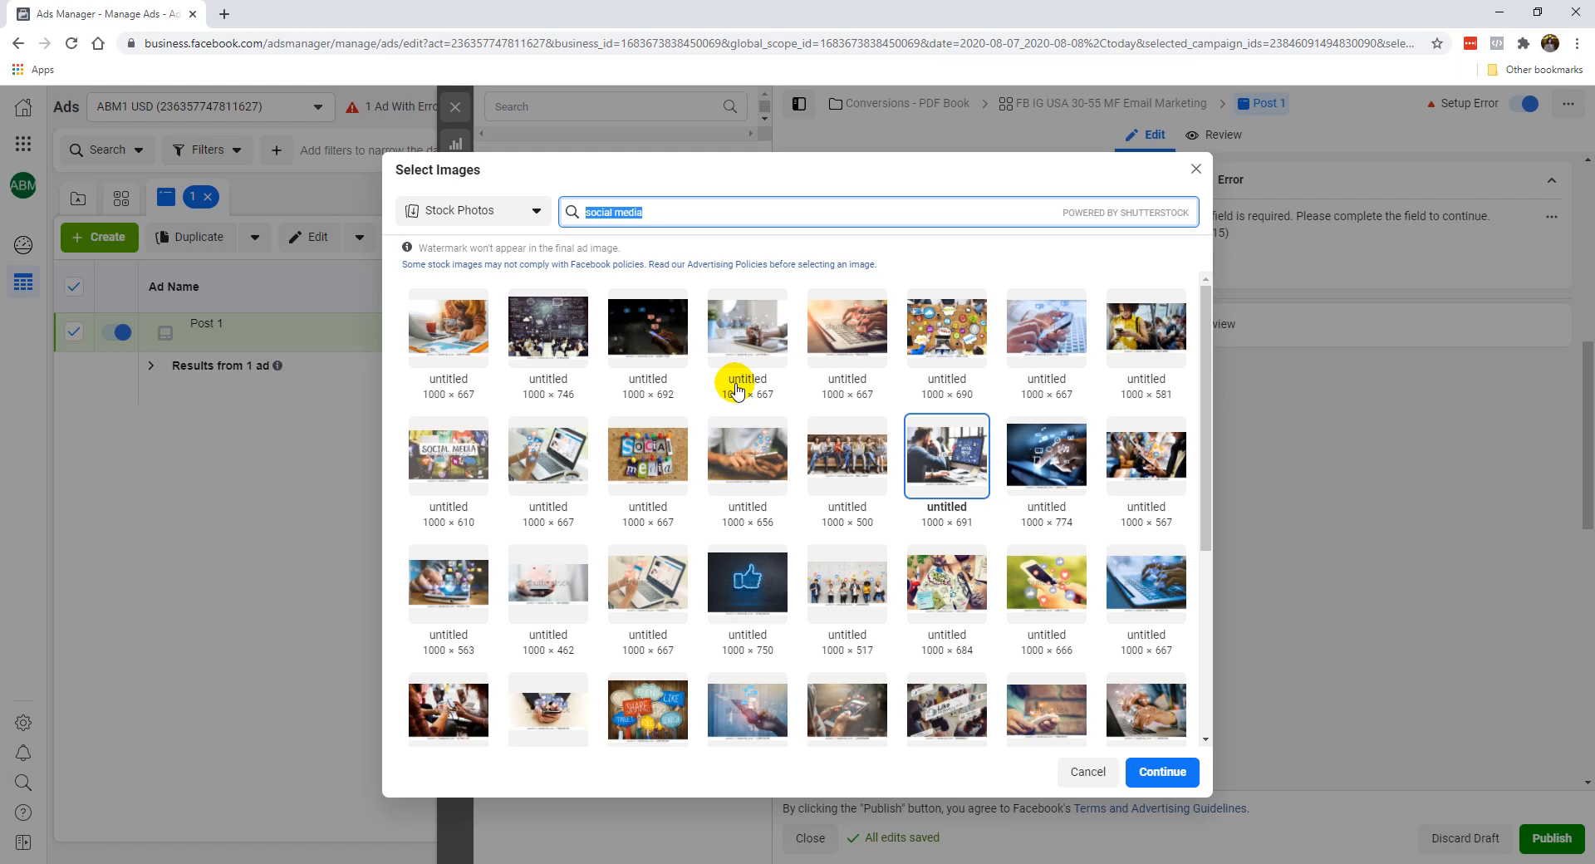
pyautogui.click(417, 446)
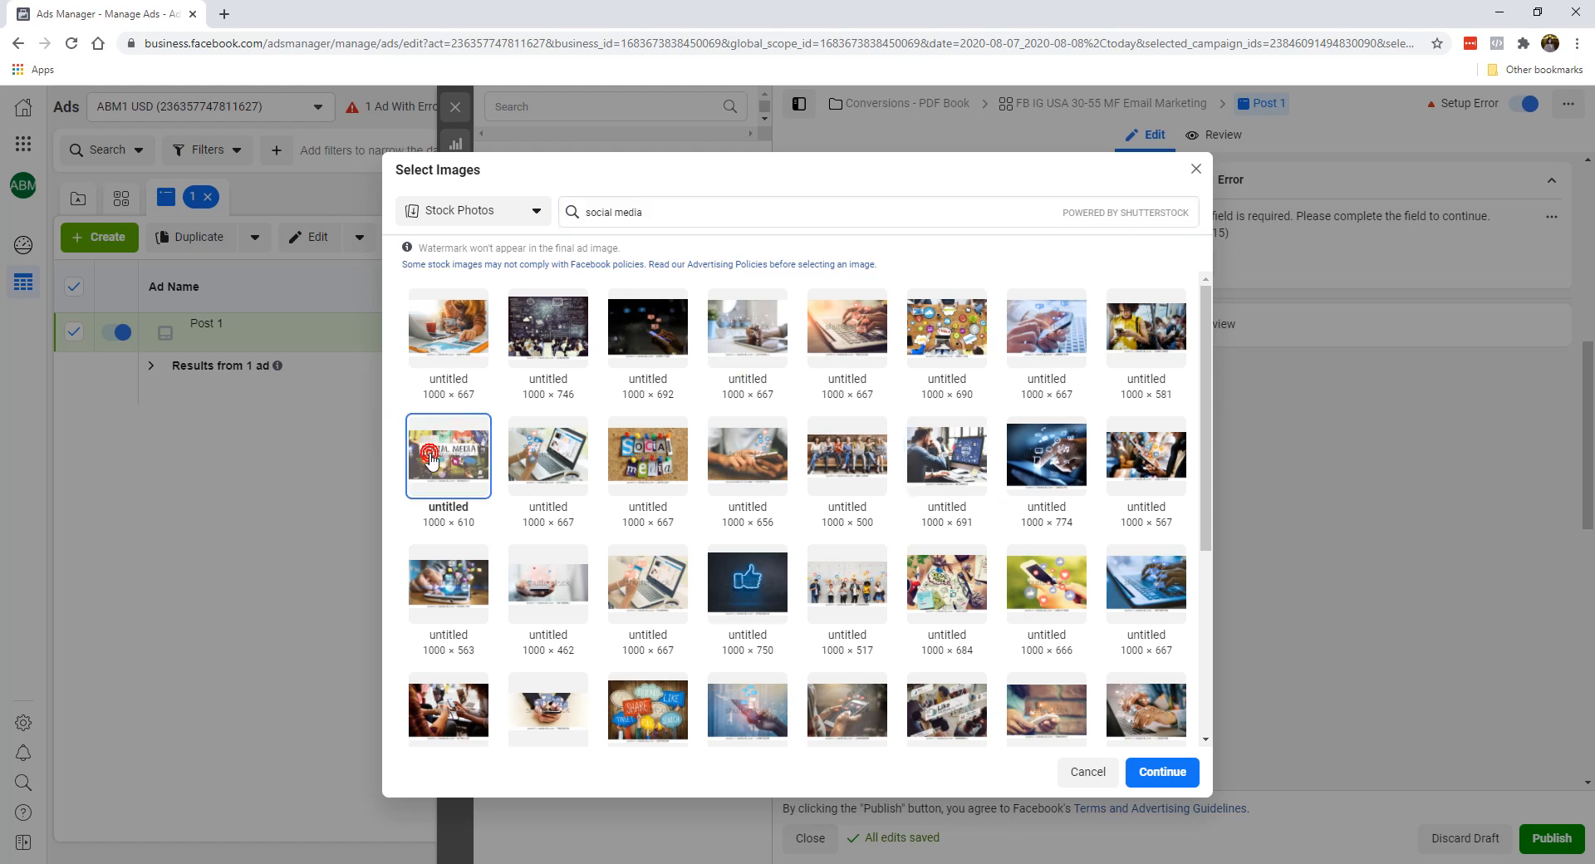
pyautogui.click(1147, 772)
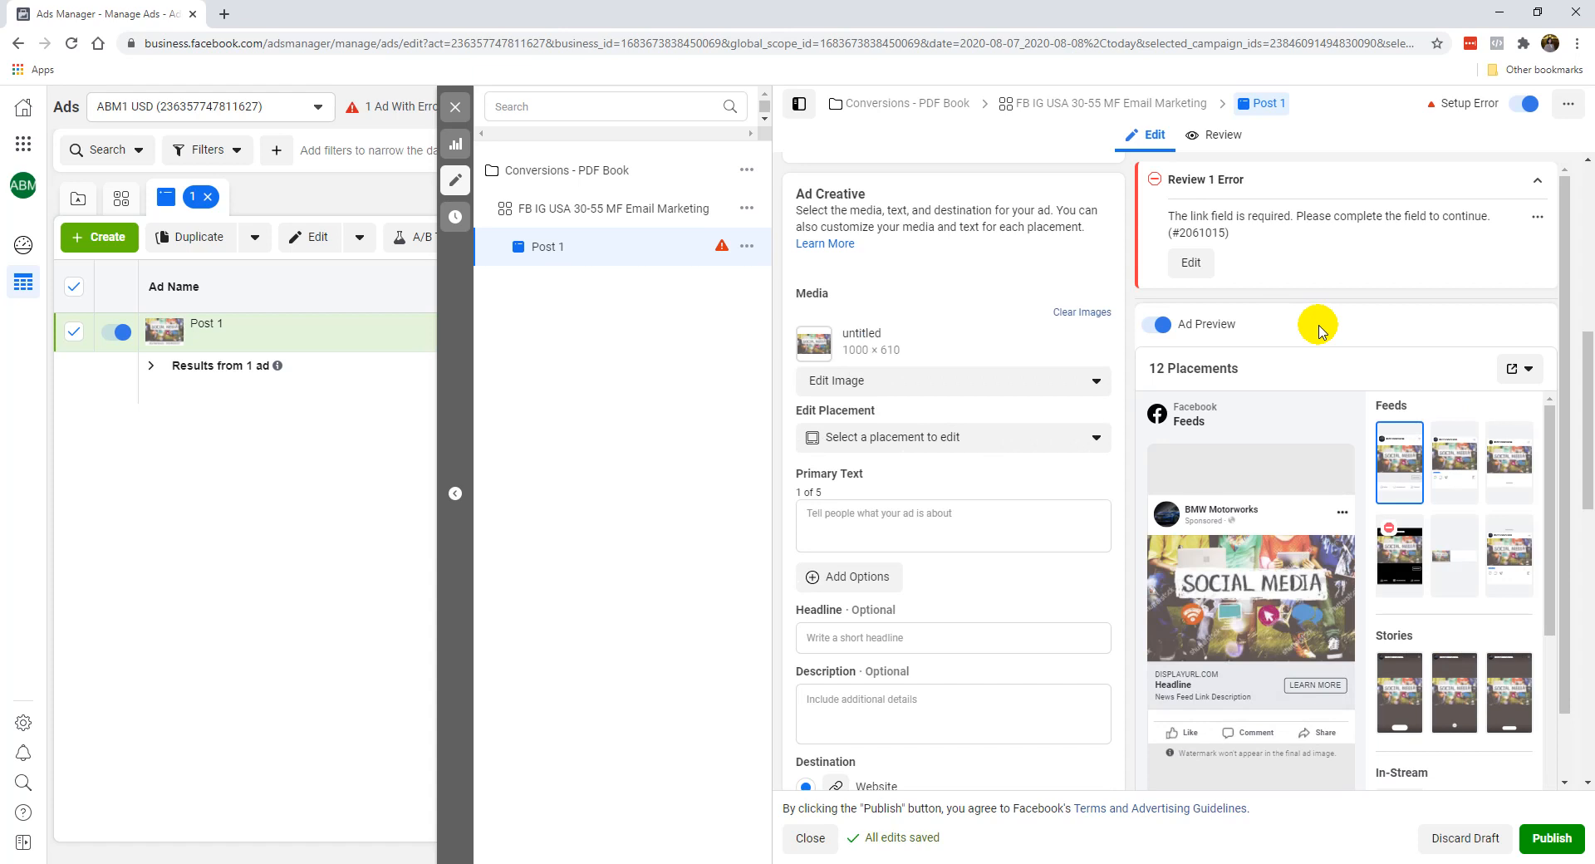
pyautogui.scroll(-4, 1413, 565)
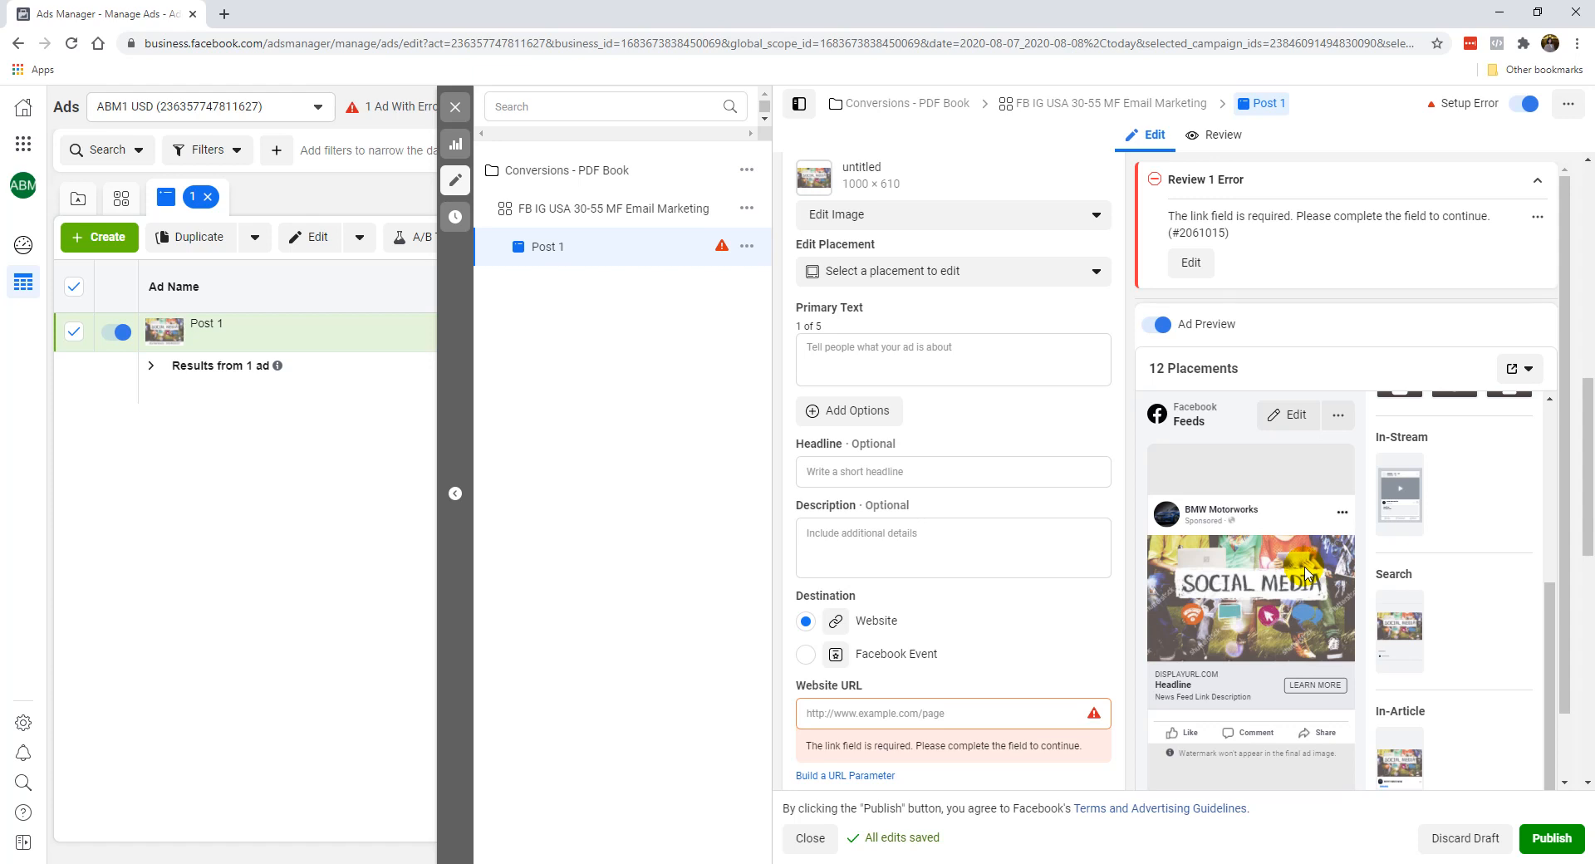
pyautogui.scroll(4, 1043, 544)
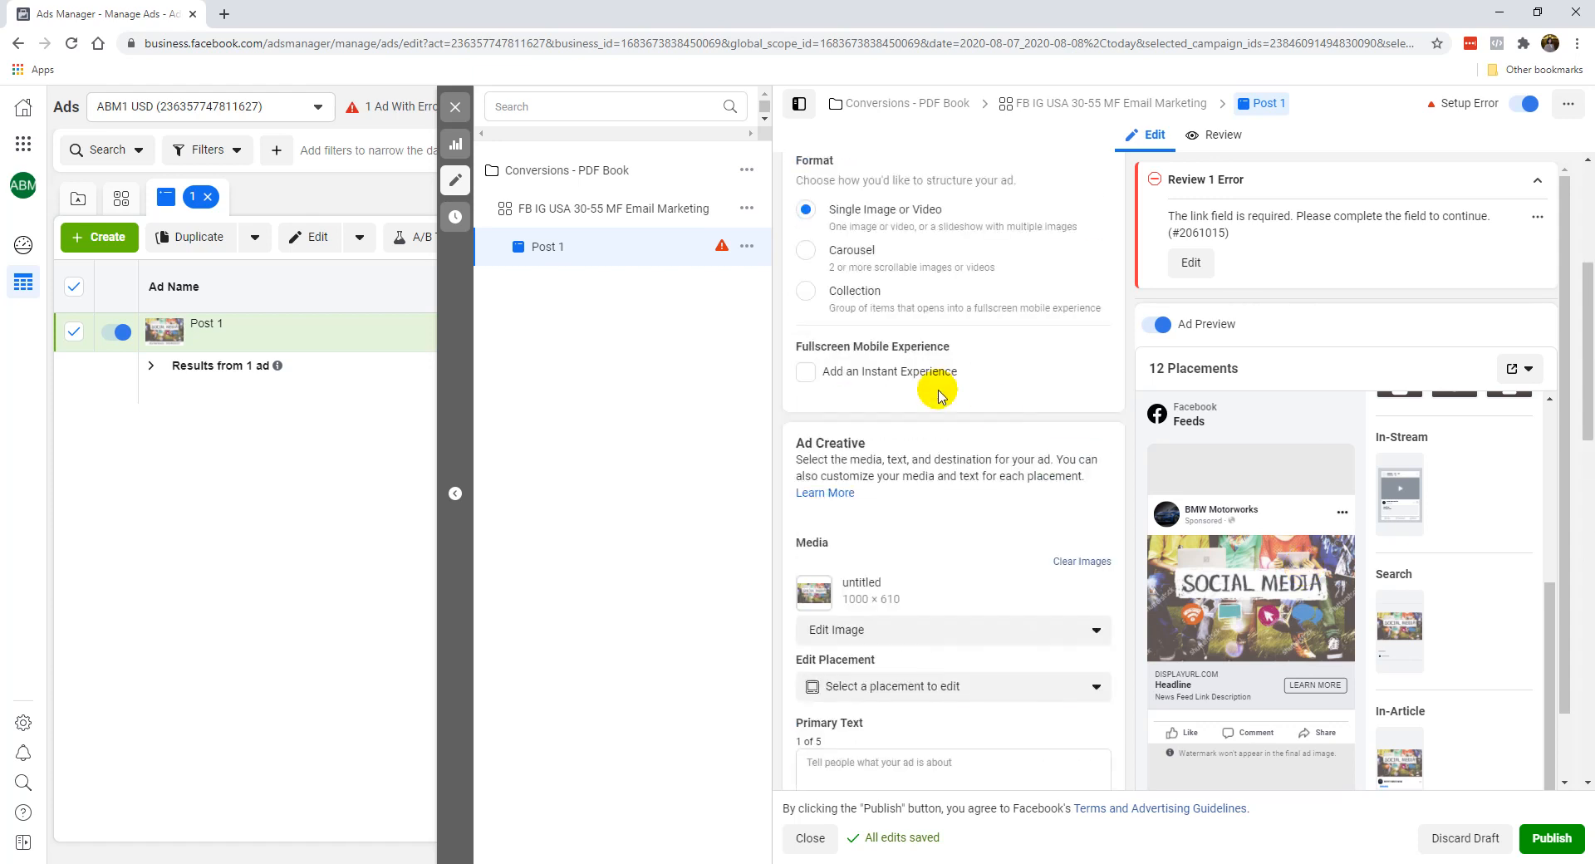
pyautogui.click(1077, 478)
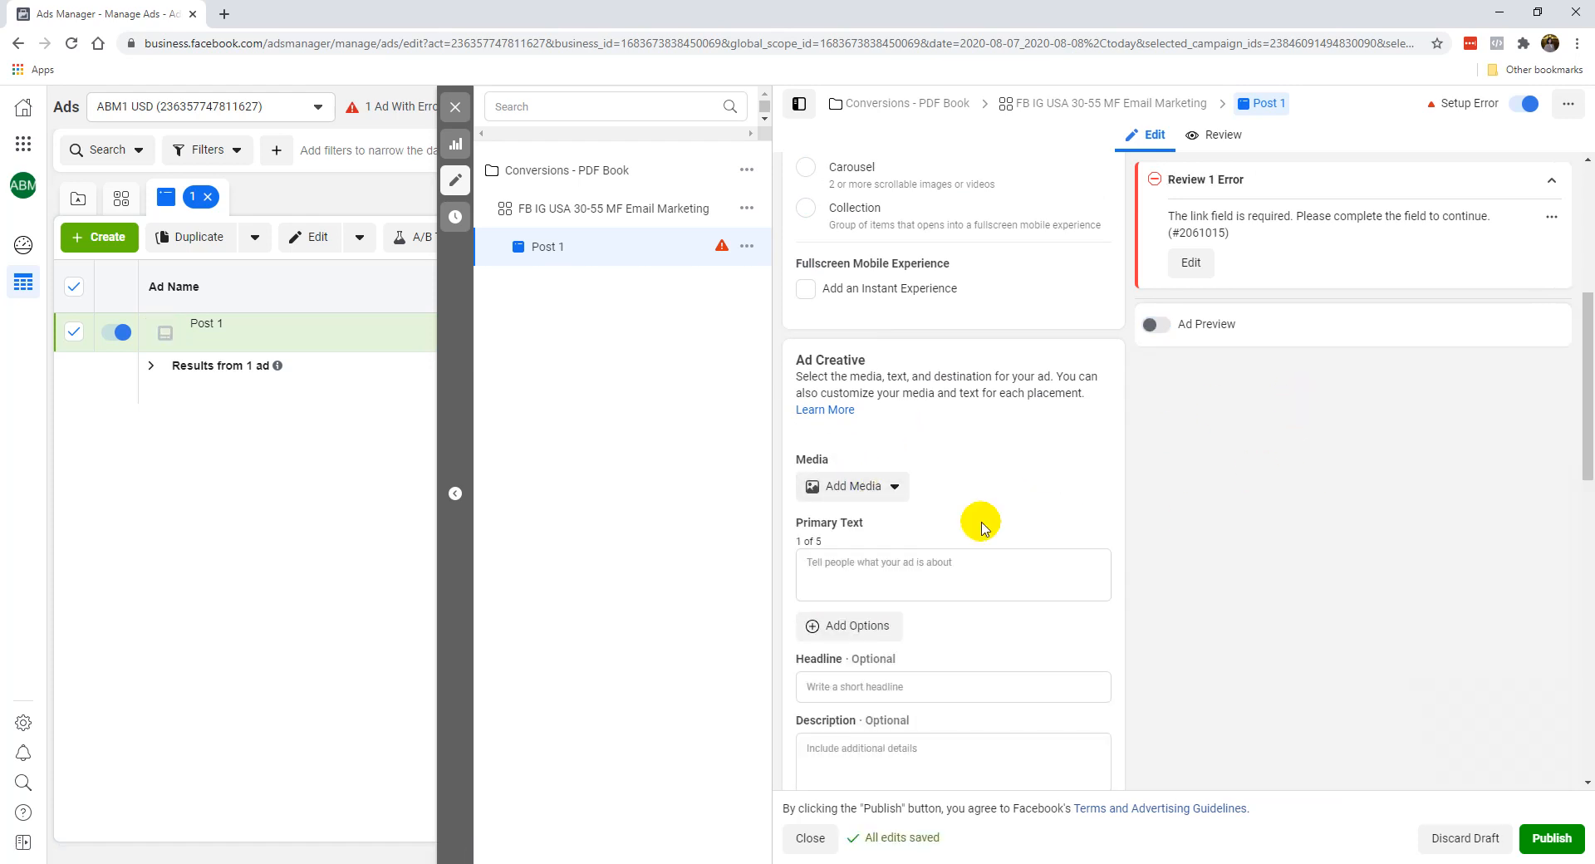
# Open the stock photo library to pick a new image for the ad.
pyautogui.click(833, 490)
pyautogui.click(830, 522)
pyautogui.click(472, 219)
pyautogui.click(431, 331)
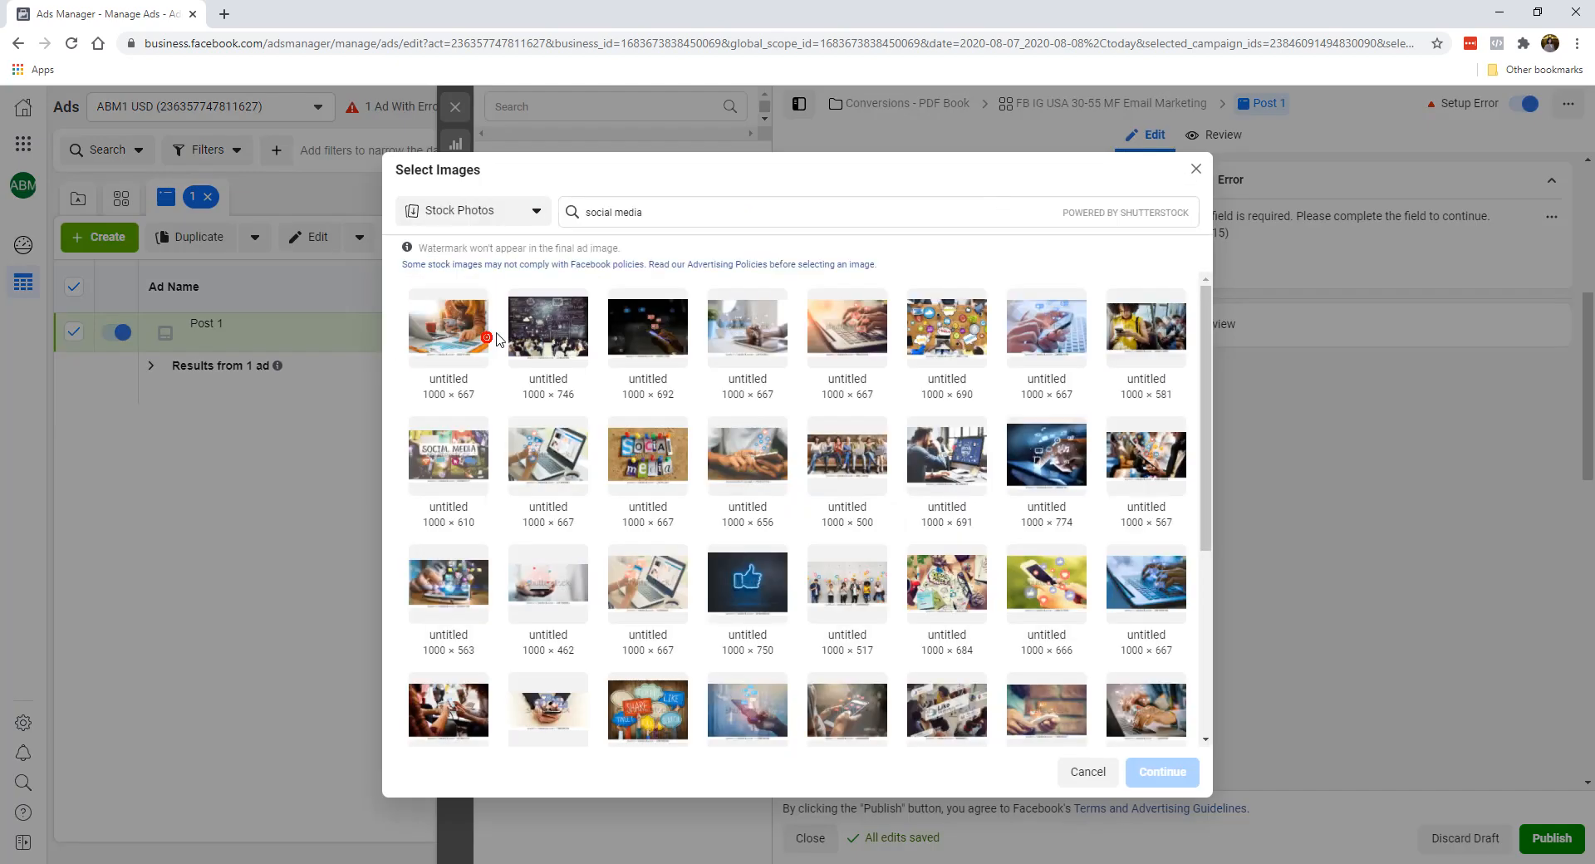
# Search the stock photos for "bikini".
pyautogui.click(766, 211)
pyautogui.write('bikini')
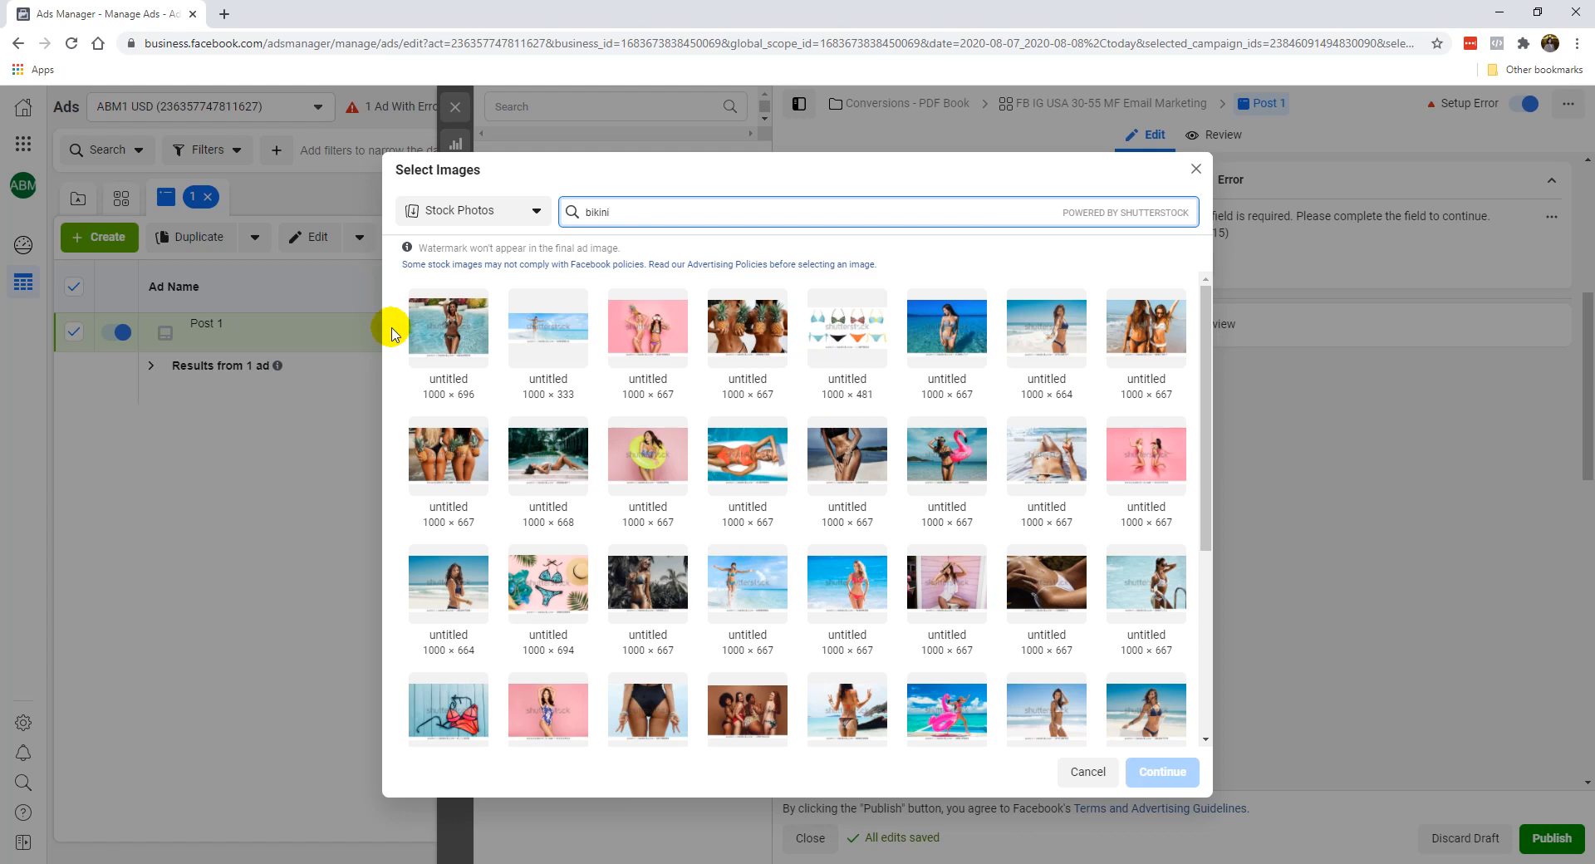
pyautogui.doubleClick(675, 213)
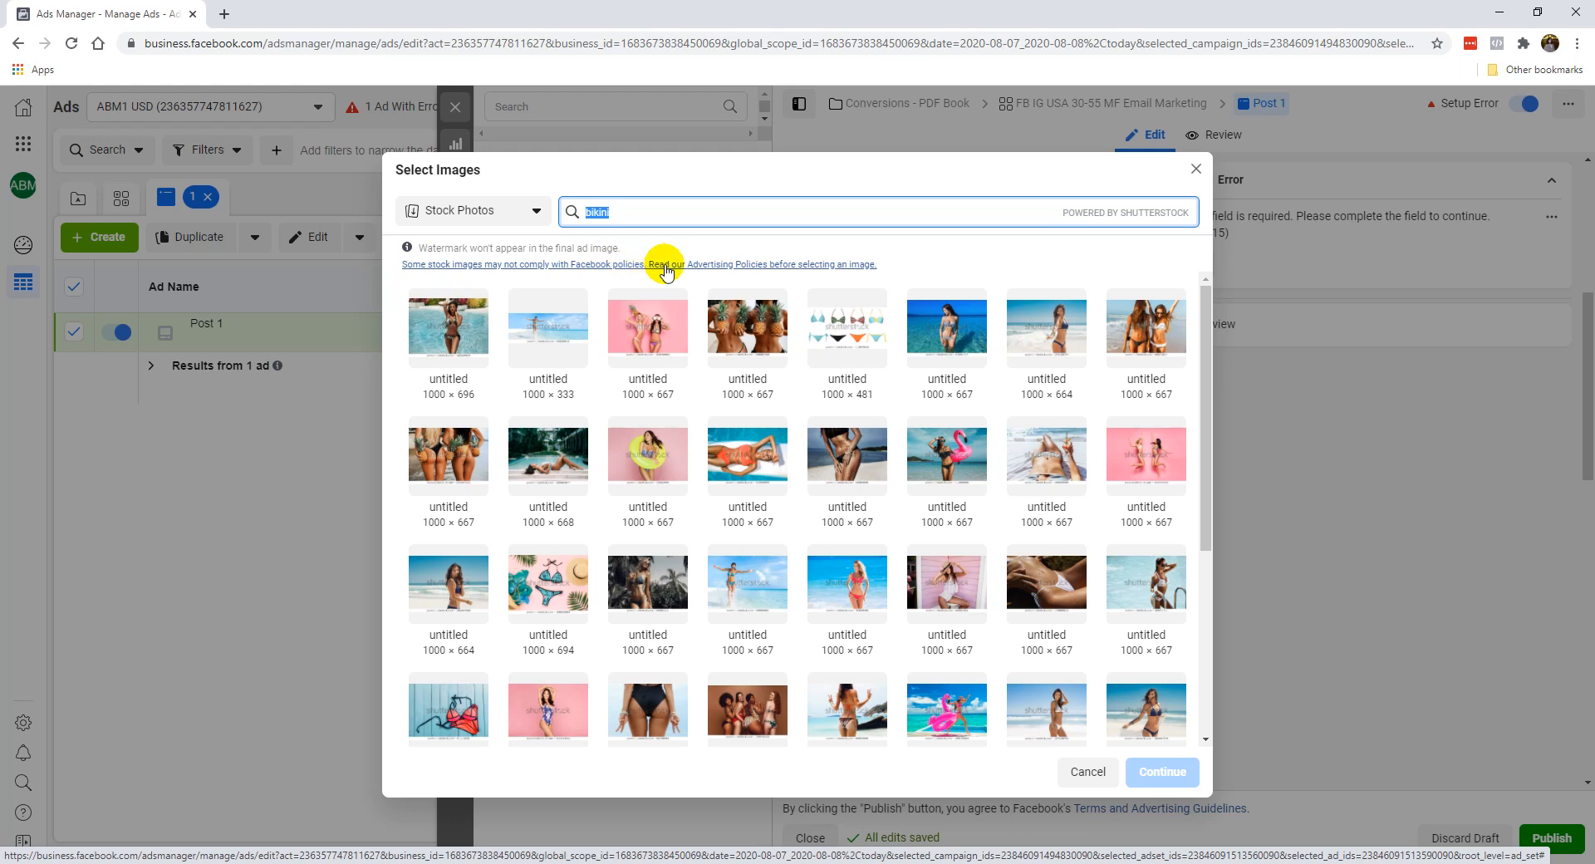
# Find stock photos for "social media", add the one of a man at a "SOCIAL MEDIA" monitor, and turn on the ad preview.
pyautogui.click(605, 214)
pyautogui.doubleClick(606, 215)
pyautogui.write('social media')
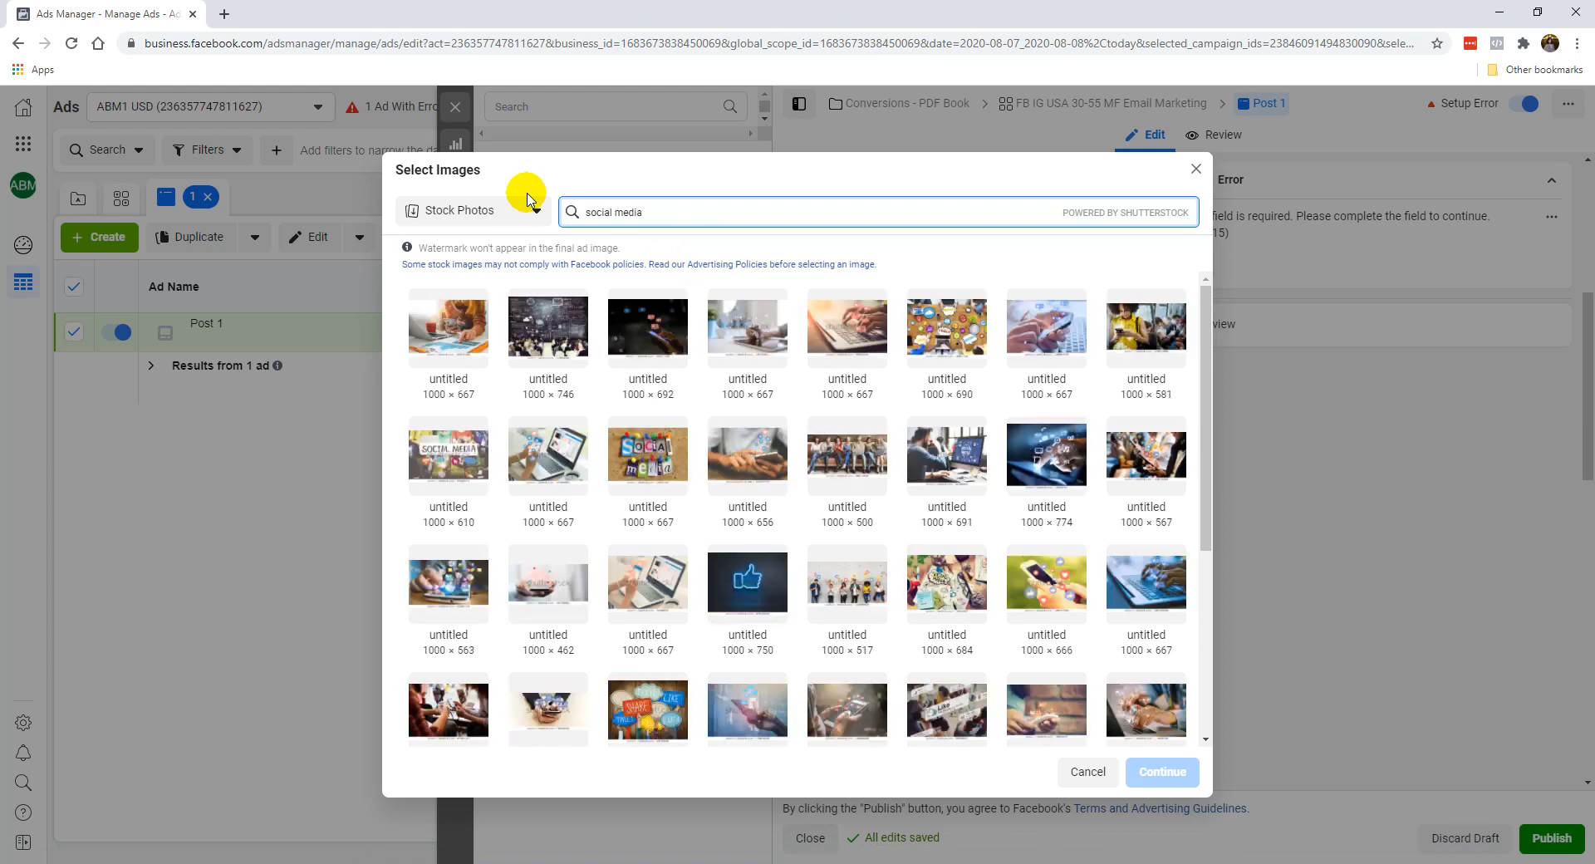
pyautogui.click(945, 457)
pyautogui.click(1145, 773)
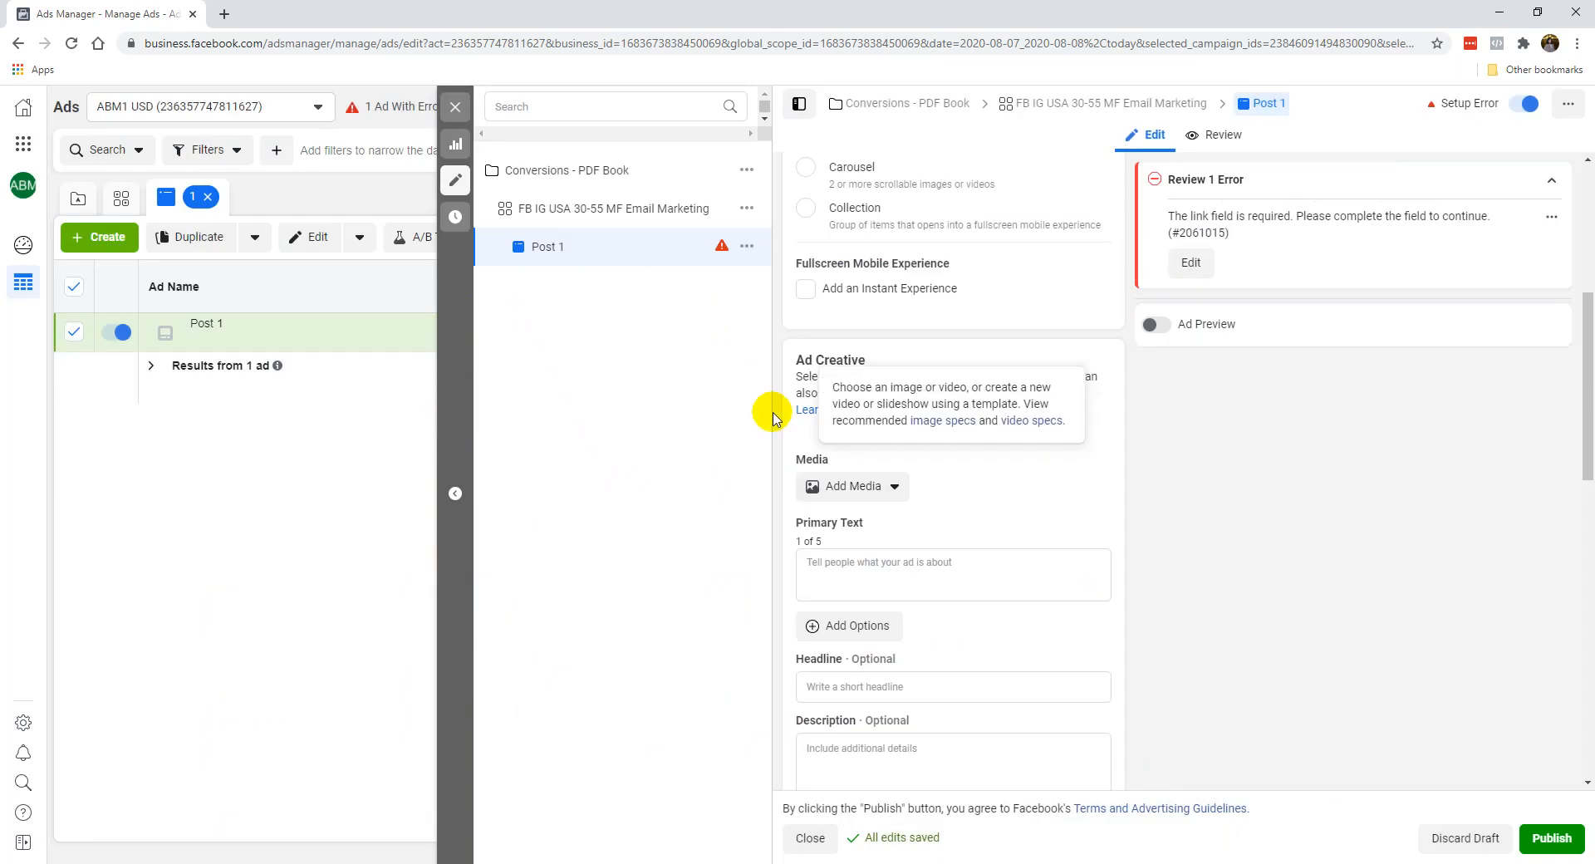
pyautogui.click(1150, 324)
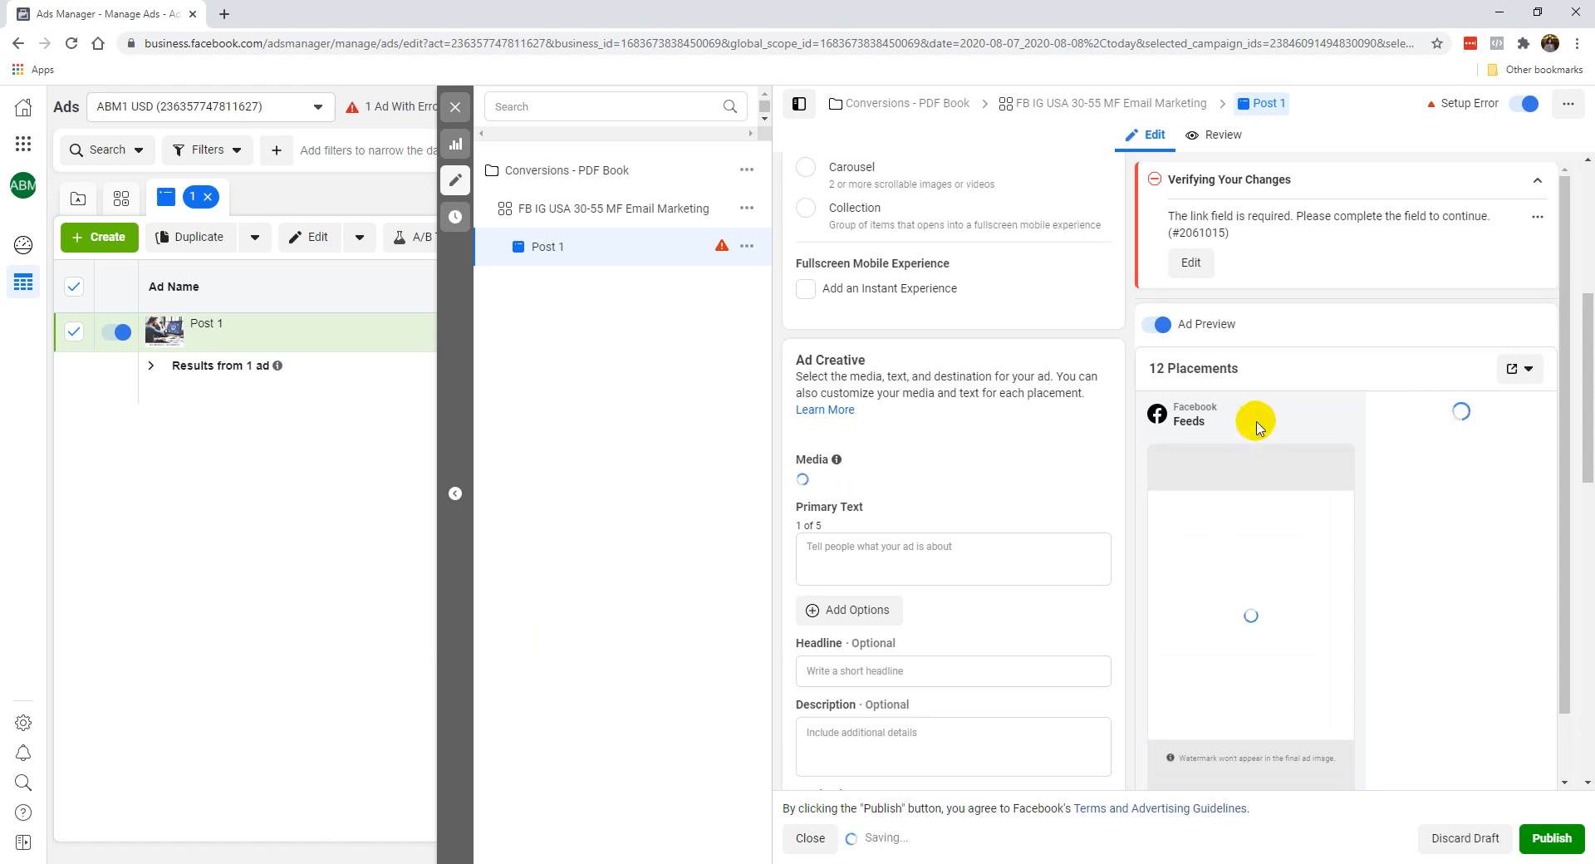
pyautogui.click(994, 547)
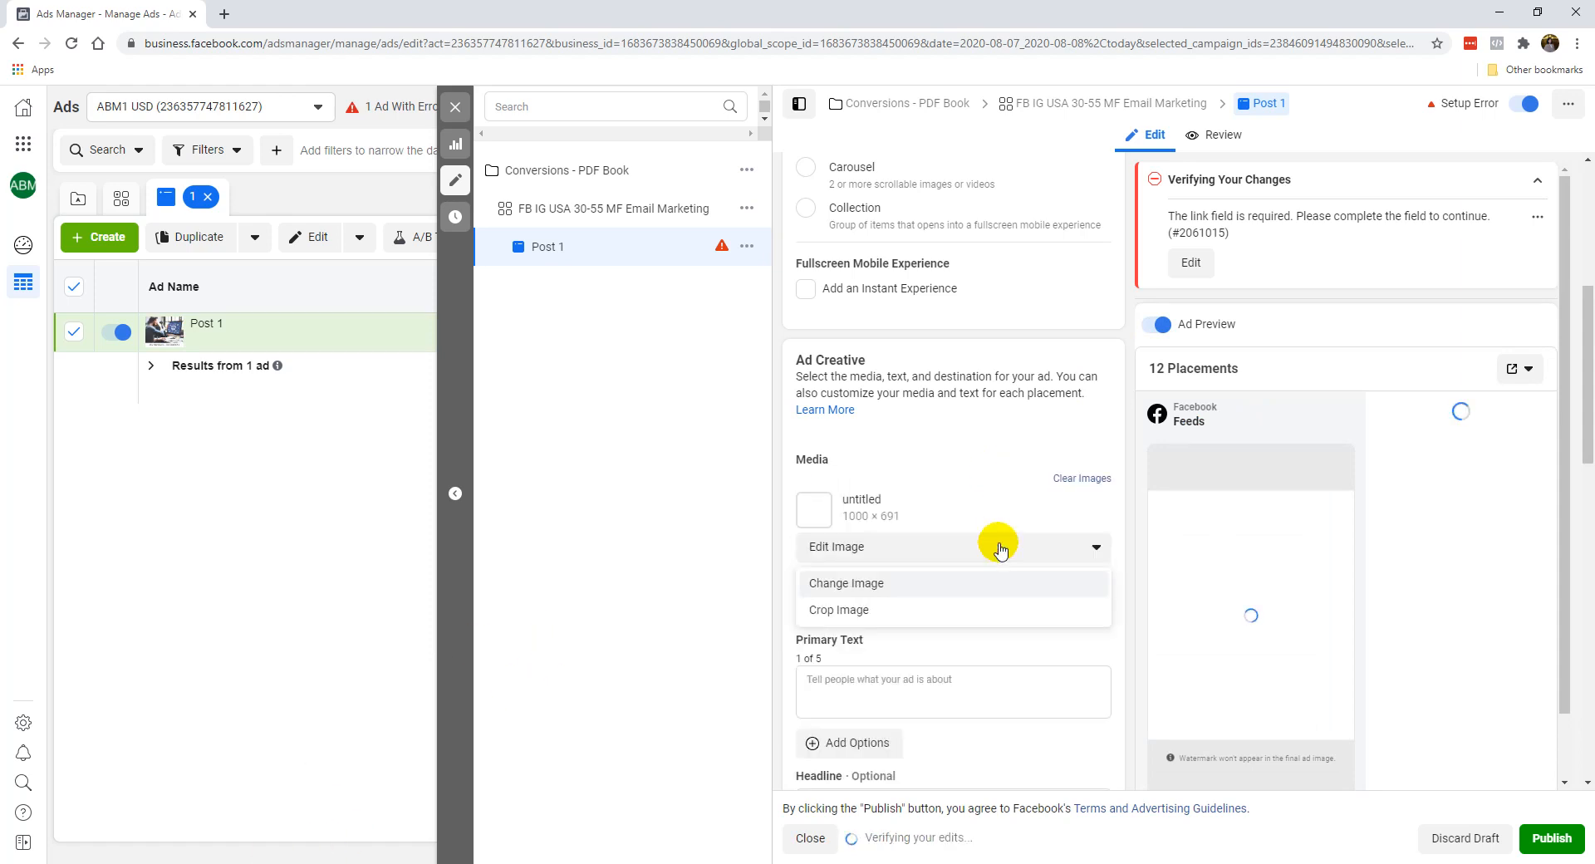
# Paste the prepared "FREE BOOK: Ultimate FB Ads For Local Business" copy as the ad's primary text and remove the blank space above it.
pyautogui.scroll(-1, 947, 503)
pyautogui.hotkey('alt', 'Tab')
pyautogui.click(1502, 8)
pyautogui.click(980, 597)
pyautogui.write("📘 FREE BOOK: Ultimate FB Ads For Local Business  https://musemancer.com/fbadslocal/  Our digital marketing agency has helped generate leads and sales to business owners from various markets and fields like  ✅ Beauty and Health ✅ Restaurants F & B ✅ Consultants, Coaches and Trainers ✅ Live seminars and workshops ✅ Real estate & properties ✅ Insurance and financial planning ✅ Network Marketing ✅ The list goes on...  This is all made possible through social media marketing.  Even today, most businesses in our country either have a poor online presence or little understanding how social media really works, let alone bring in more sales and leads.  Which is great news - in a way.  There is a high chance your competitors don't know either, and if you're open to it we'd like to help give you that advantage.  We deliberately wrote this digital book short and punchy so you can check it out fast:  https://musemancer.com/fbadslocal/  (But do it quick before your competitors figure it out - or even see this too!)")
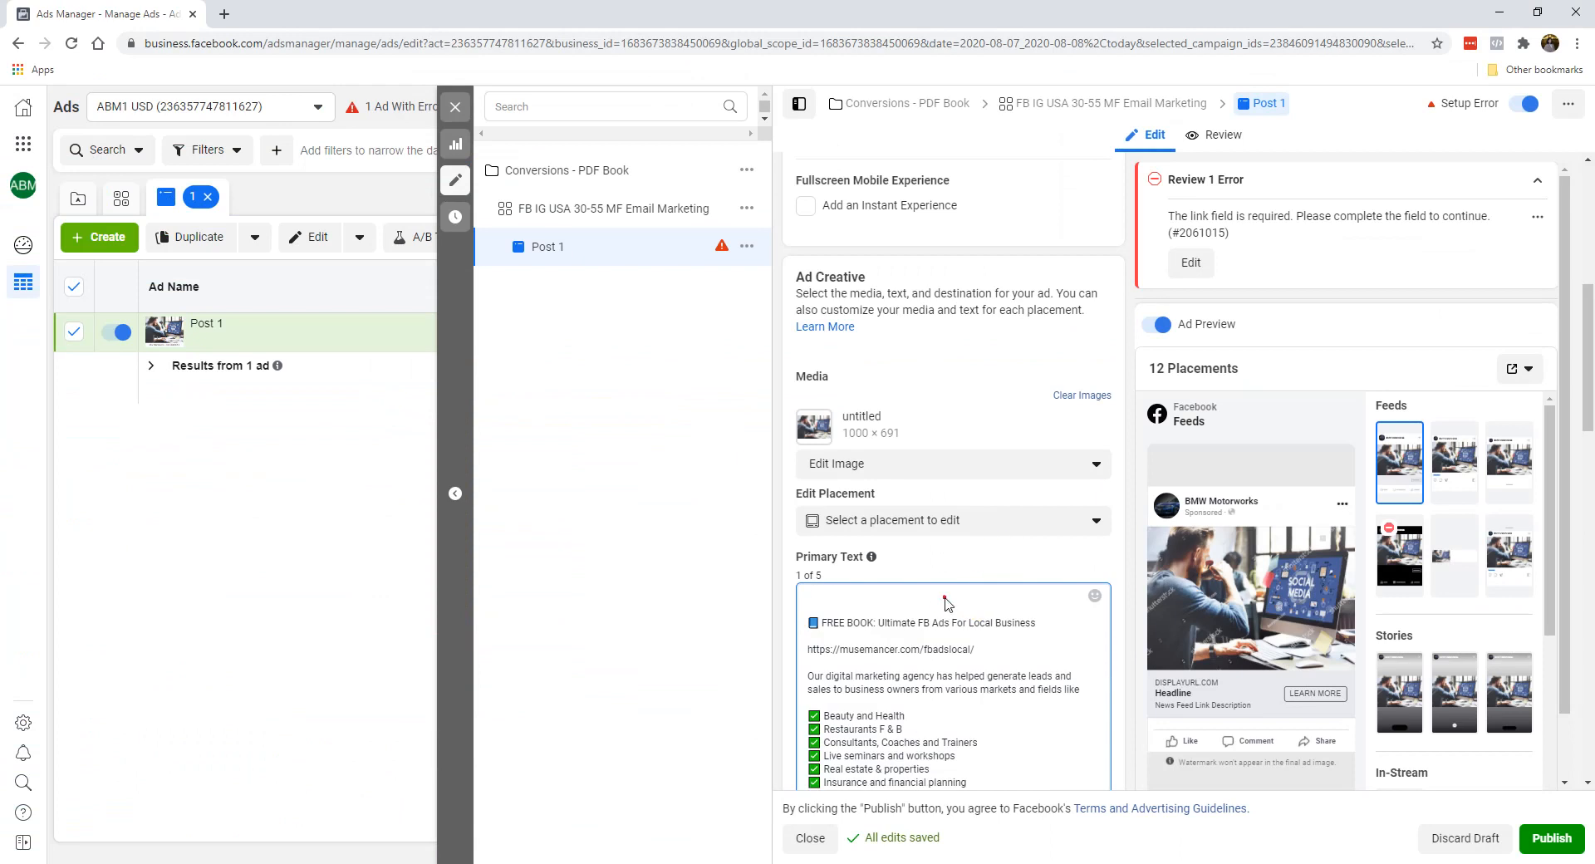
pyautogui.press('Delete')
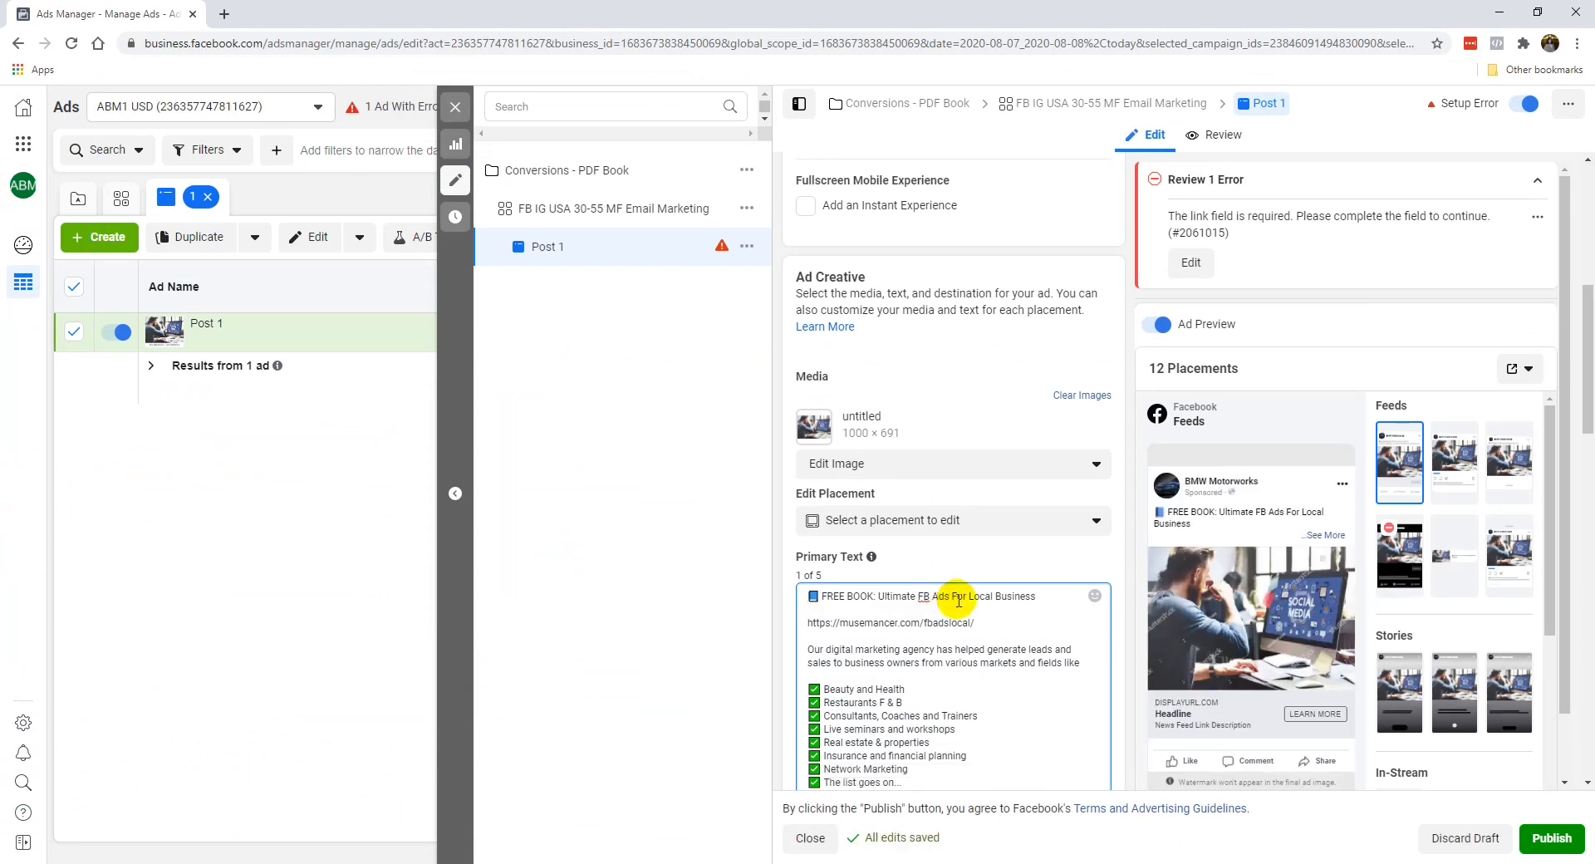
pyautogui.moveTo(990, 632); pyautogui.dragTo(848, 621)
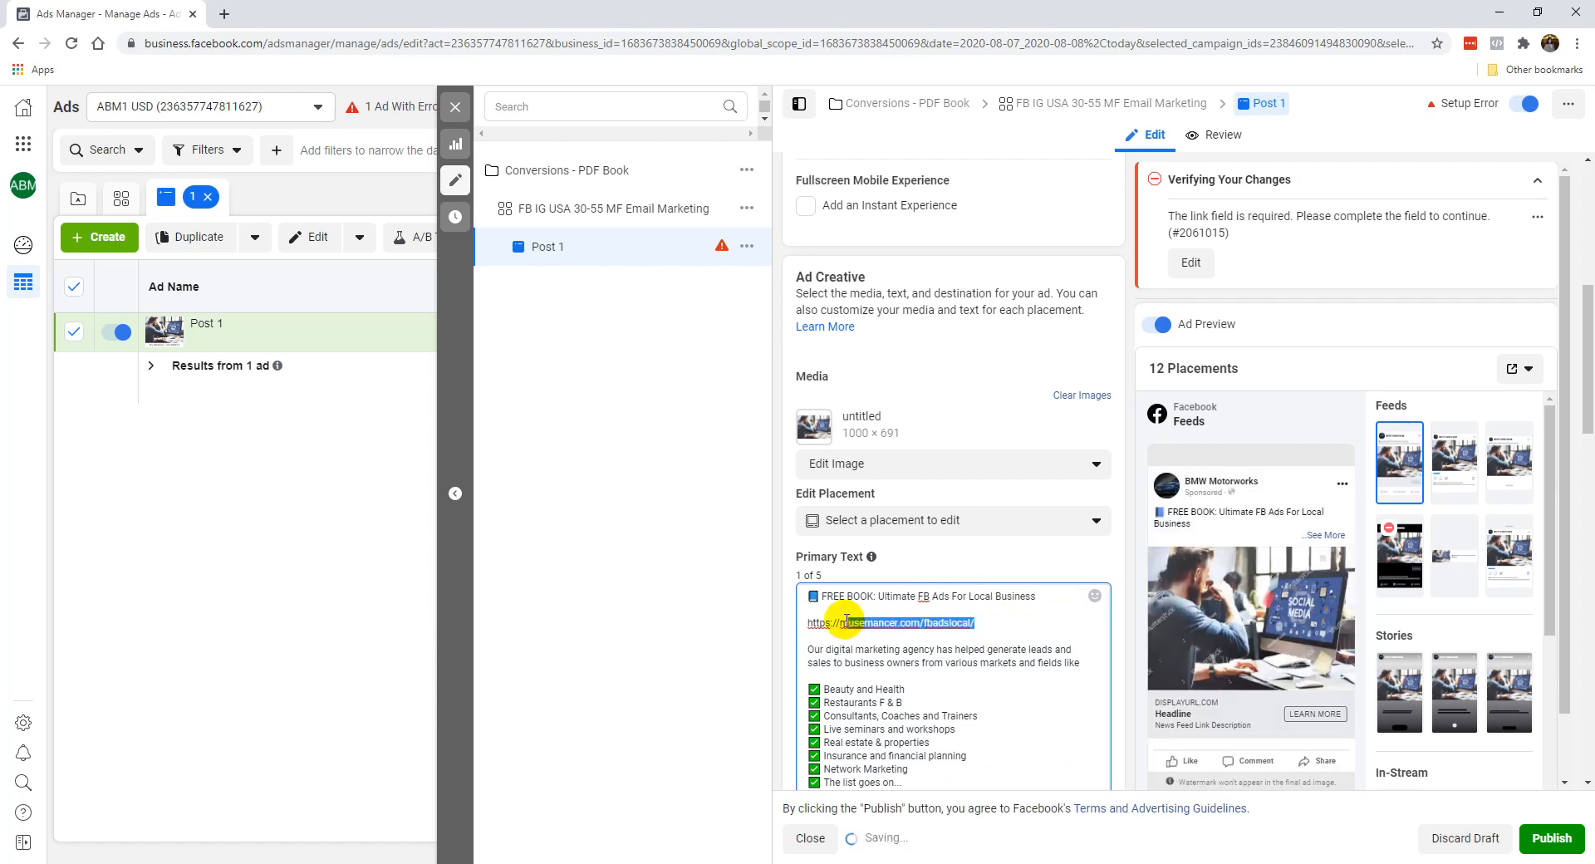
pyautogui.write('domainname.co')
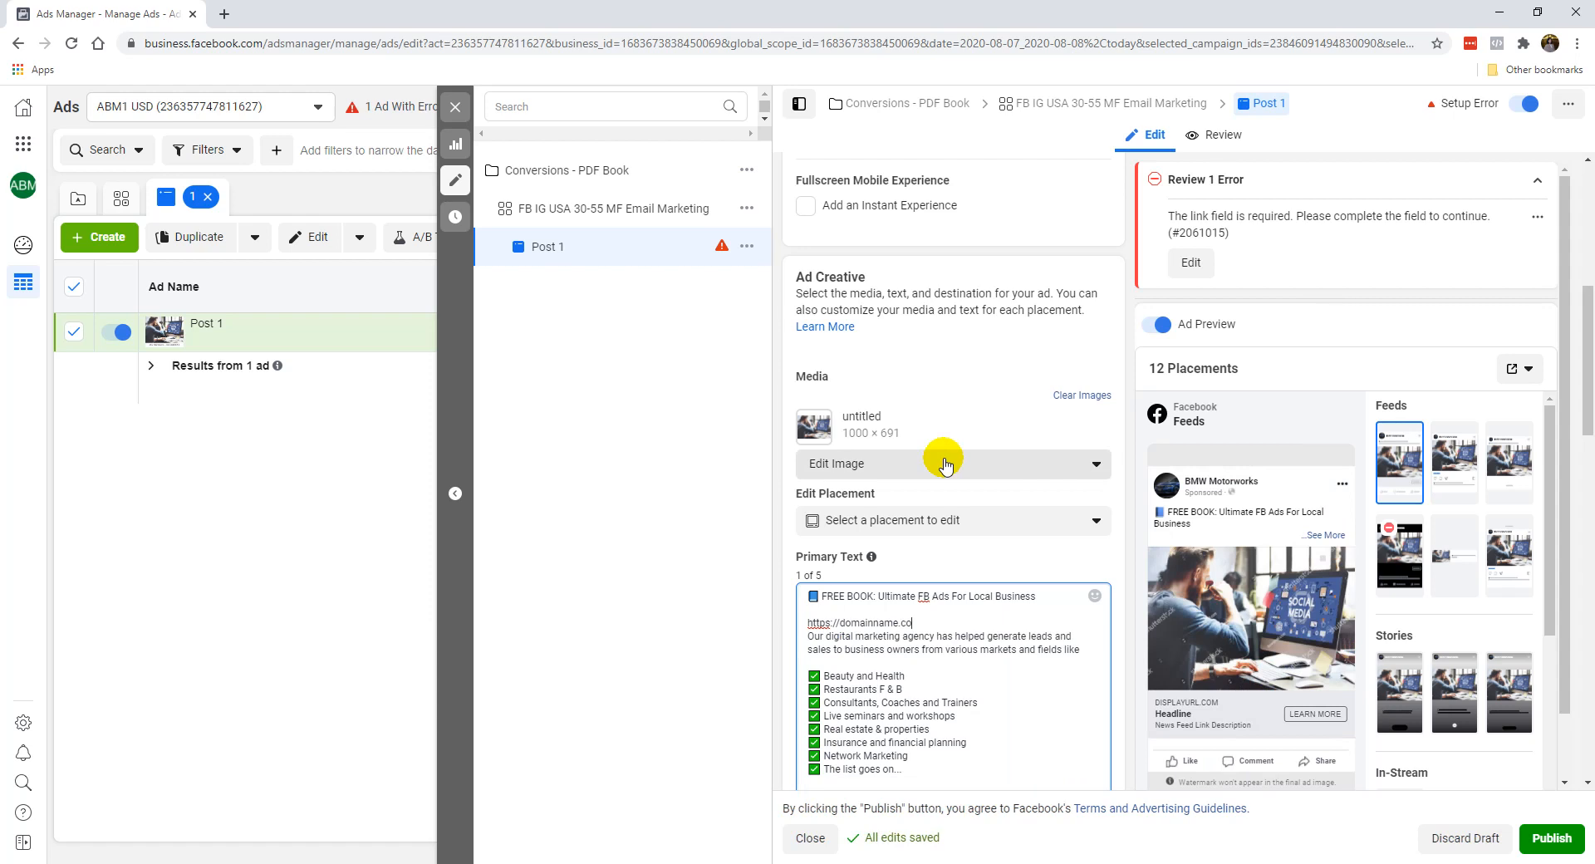
pyautogui.write('m/freebo')
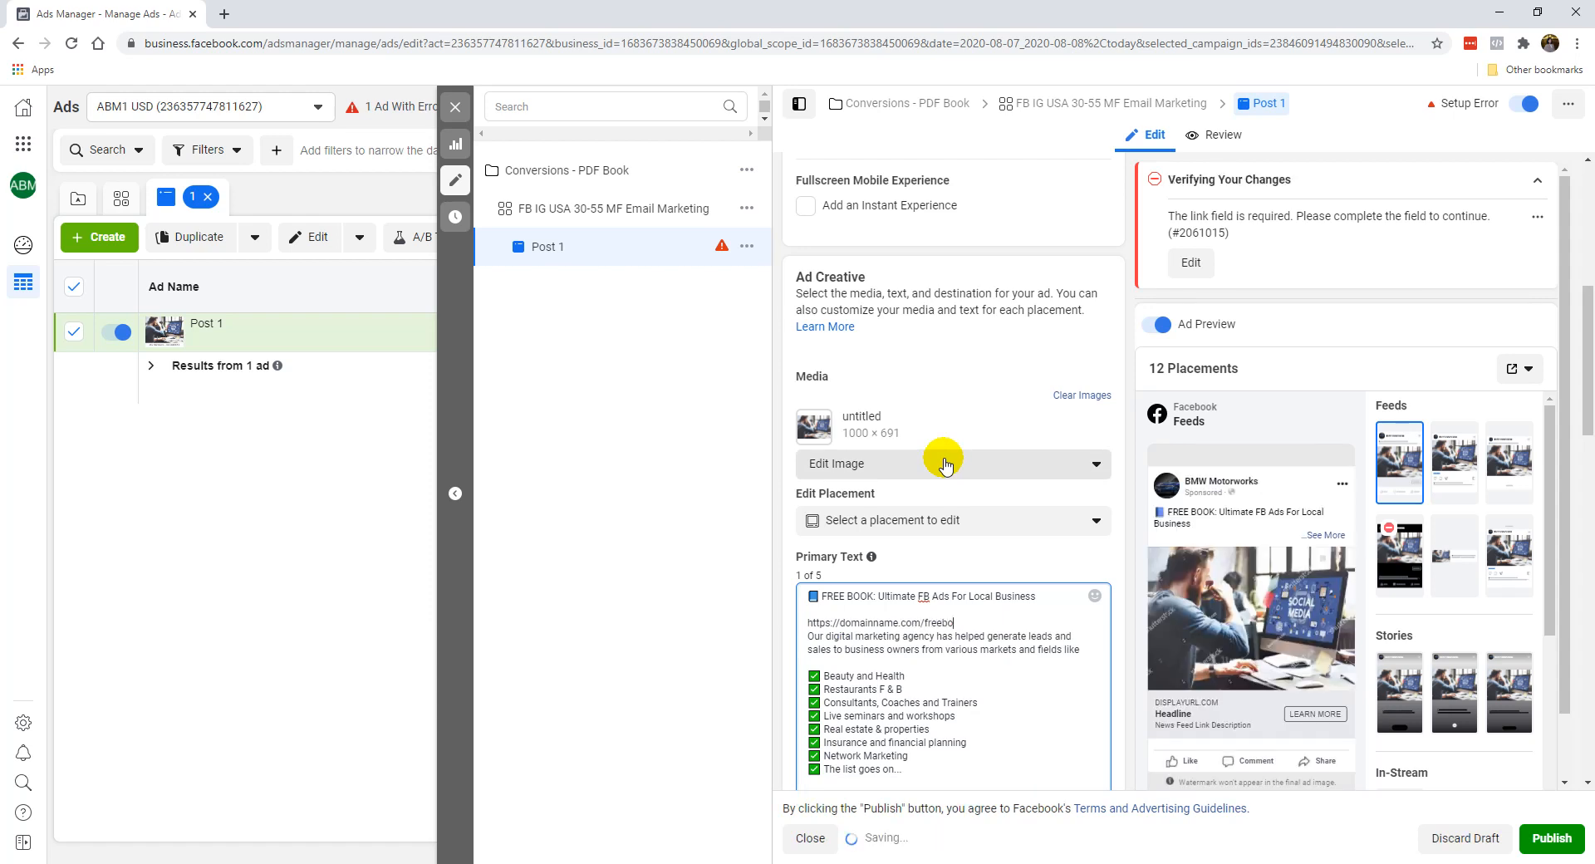
pyautogui.write('kok/')
pyautogui.press('Return')
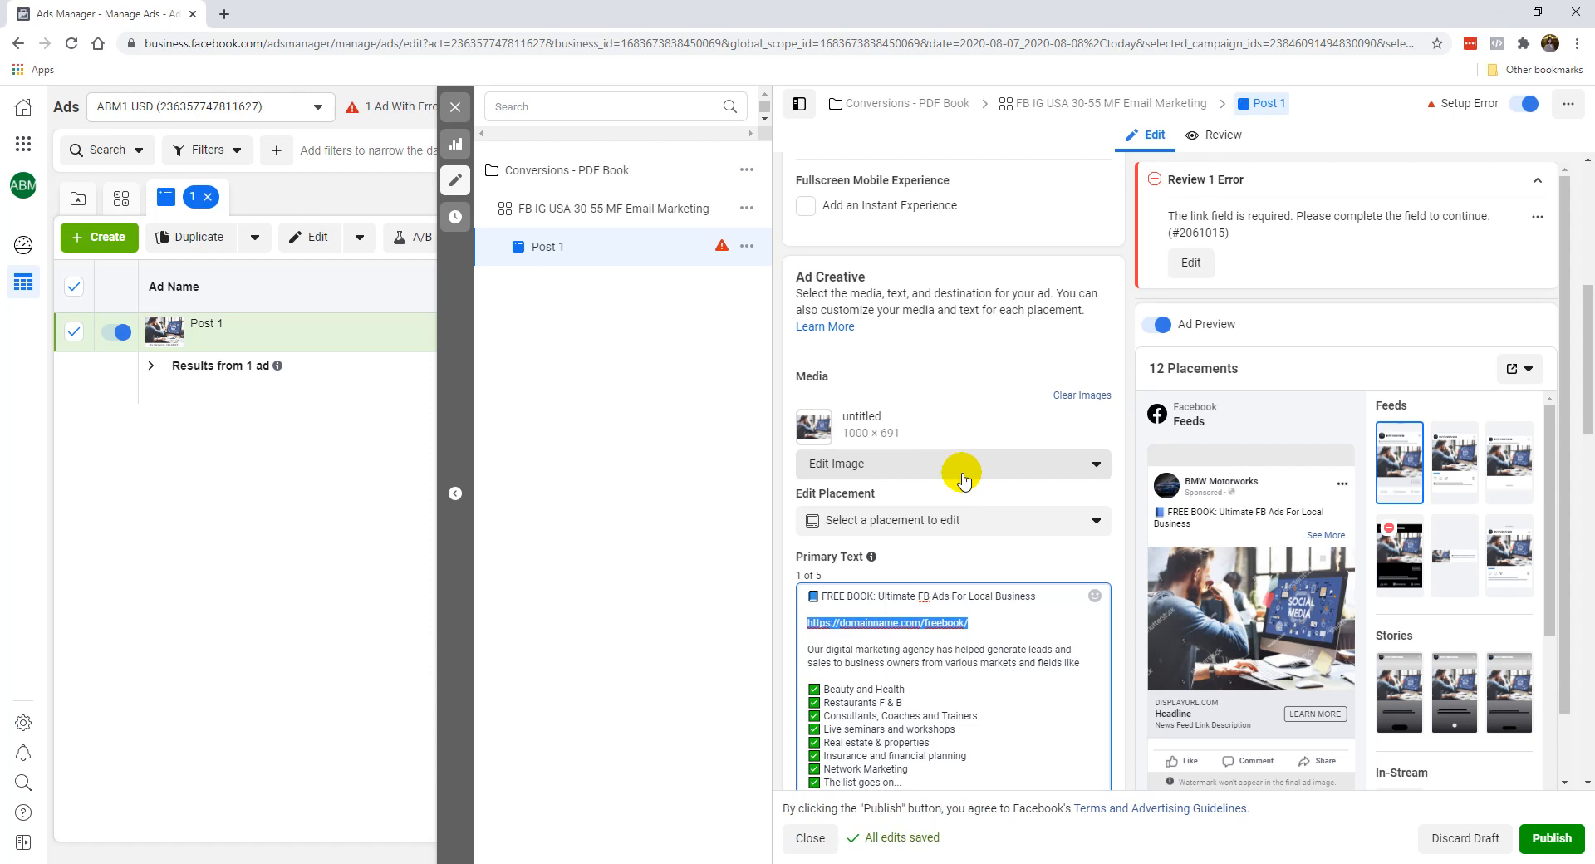
pyautogui.scroll(-7, 956, 648)
pyautogui.moveTo(977, 427); pyautogui.dragTo(761, 427)
pyautogui.write('https://domainname.com/freebook/')
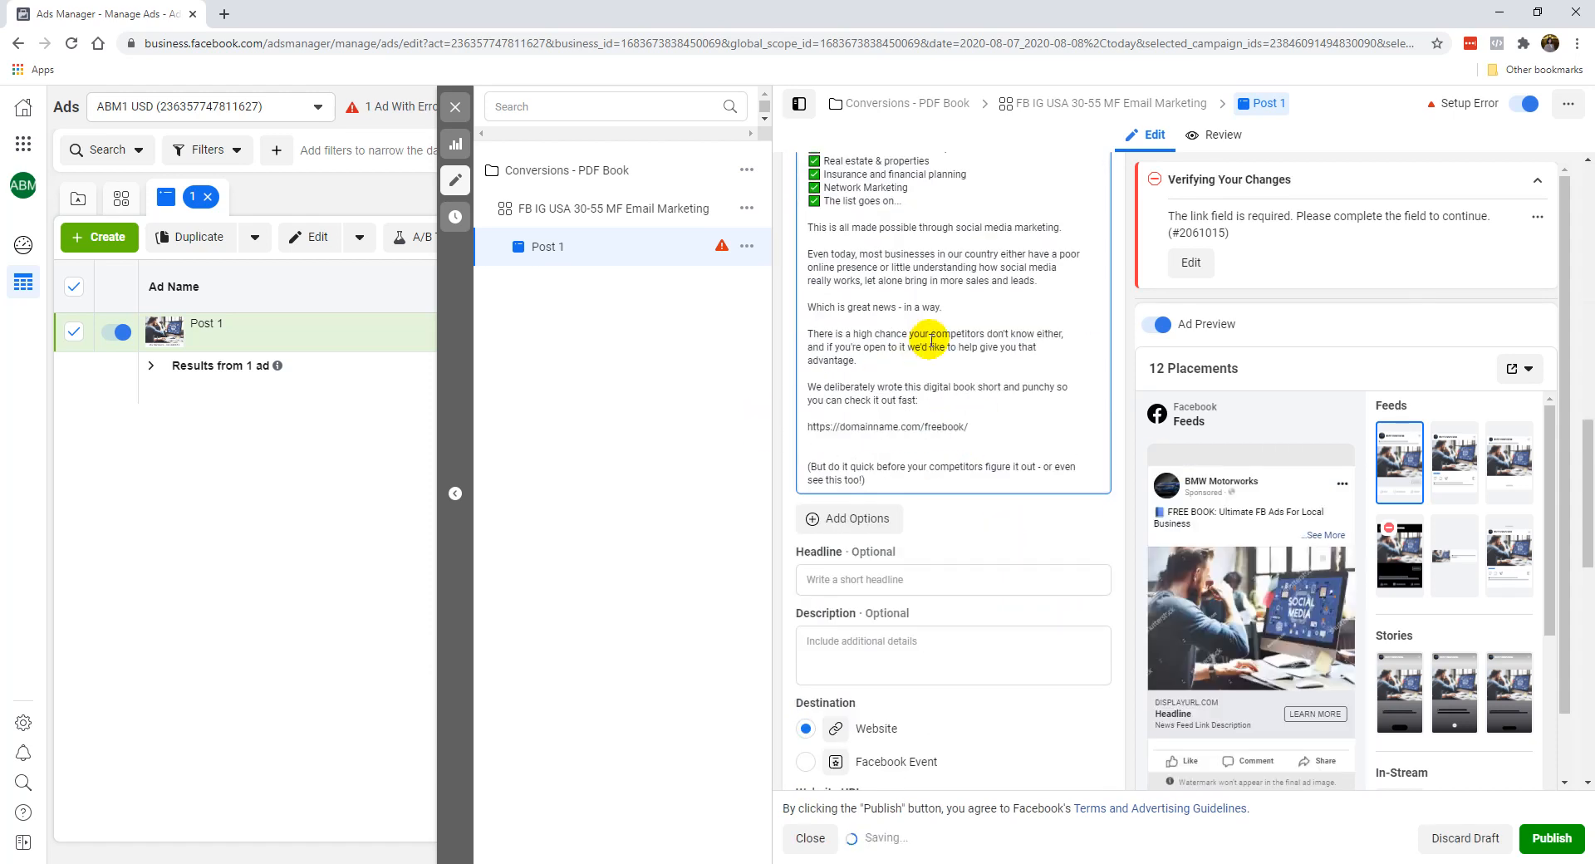
pyautogui.press('BackSpace')
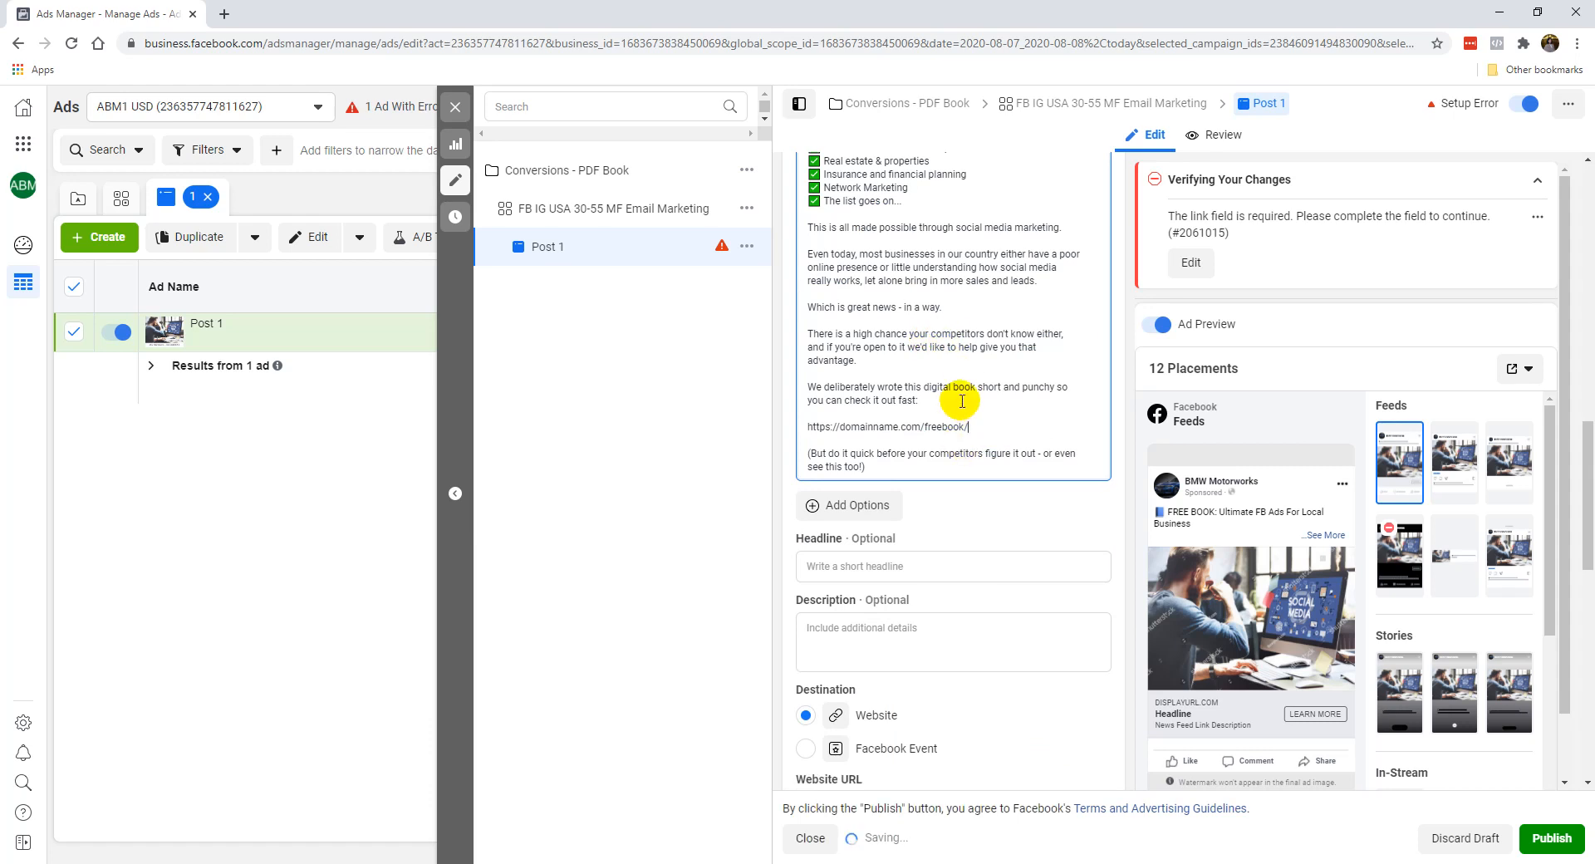
# Read through the ad's primary text, including its checkmarked list of industries and both links.
pyautogui.scroll(2, 1003, 403)
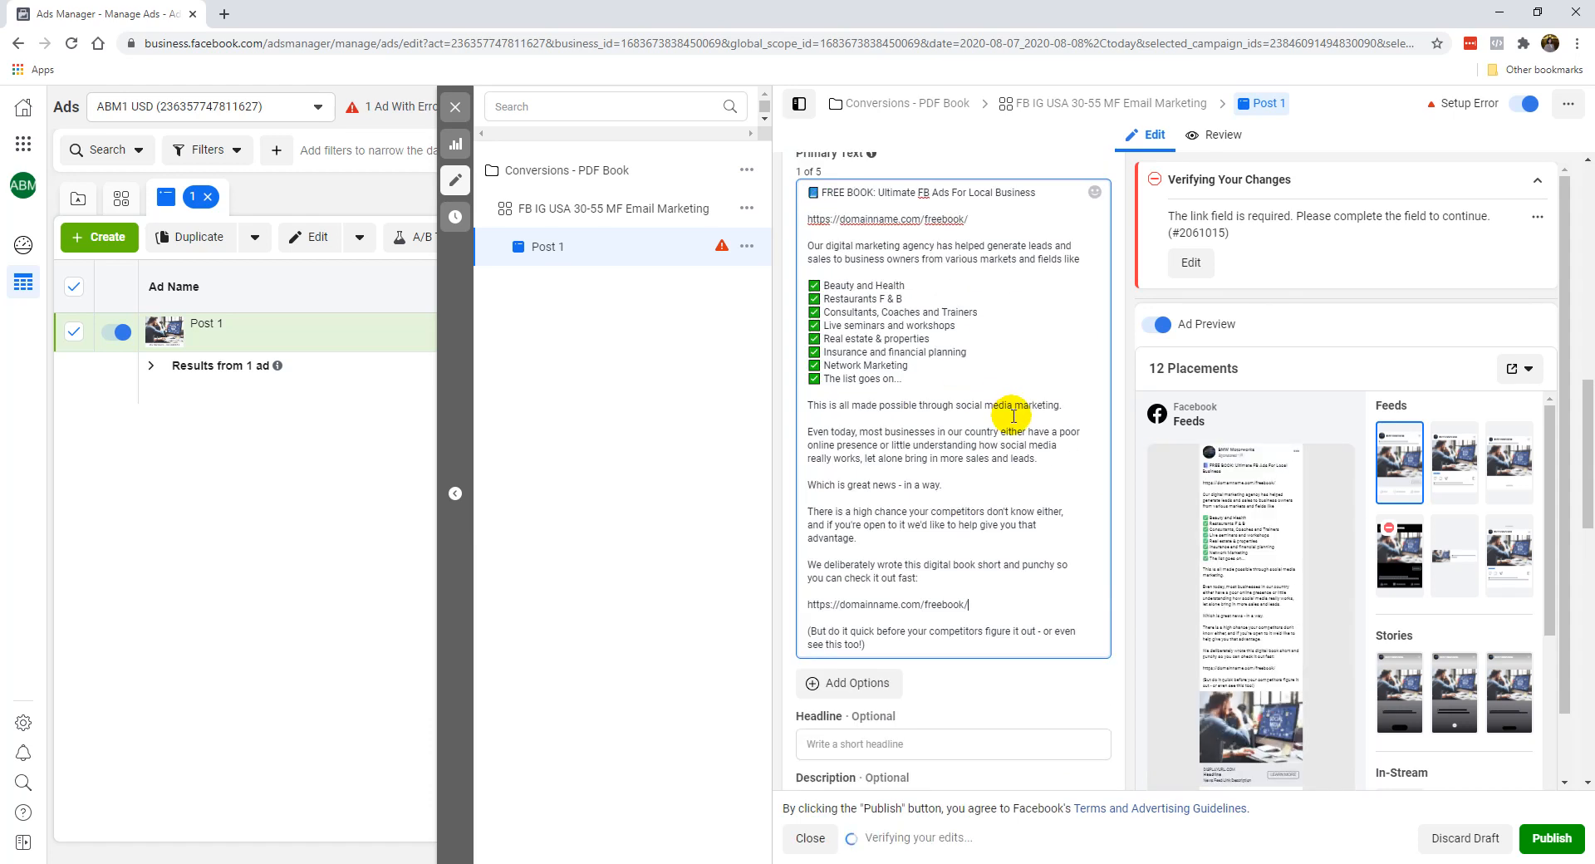
pyautogui.scroll(2, 1117, 424)
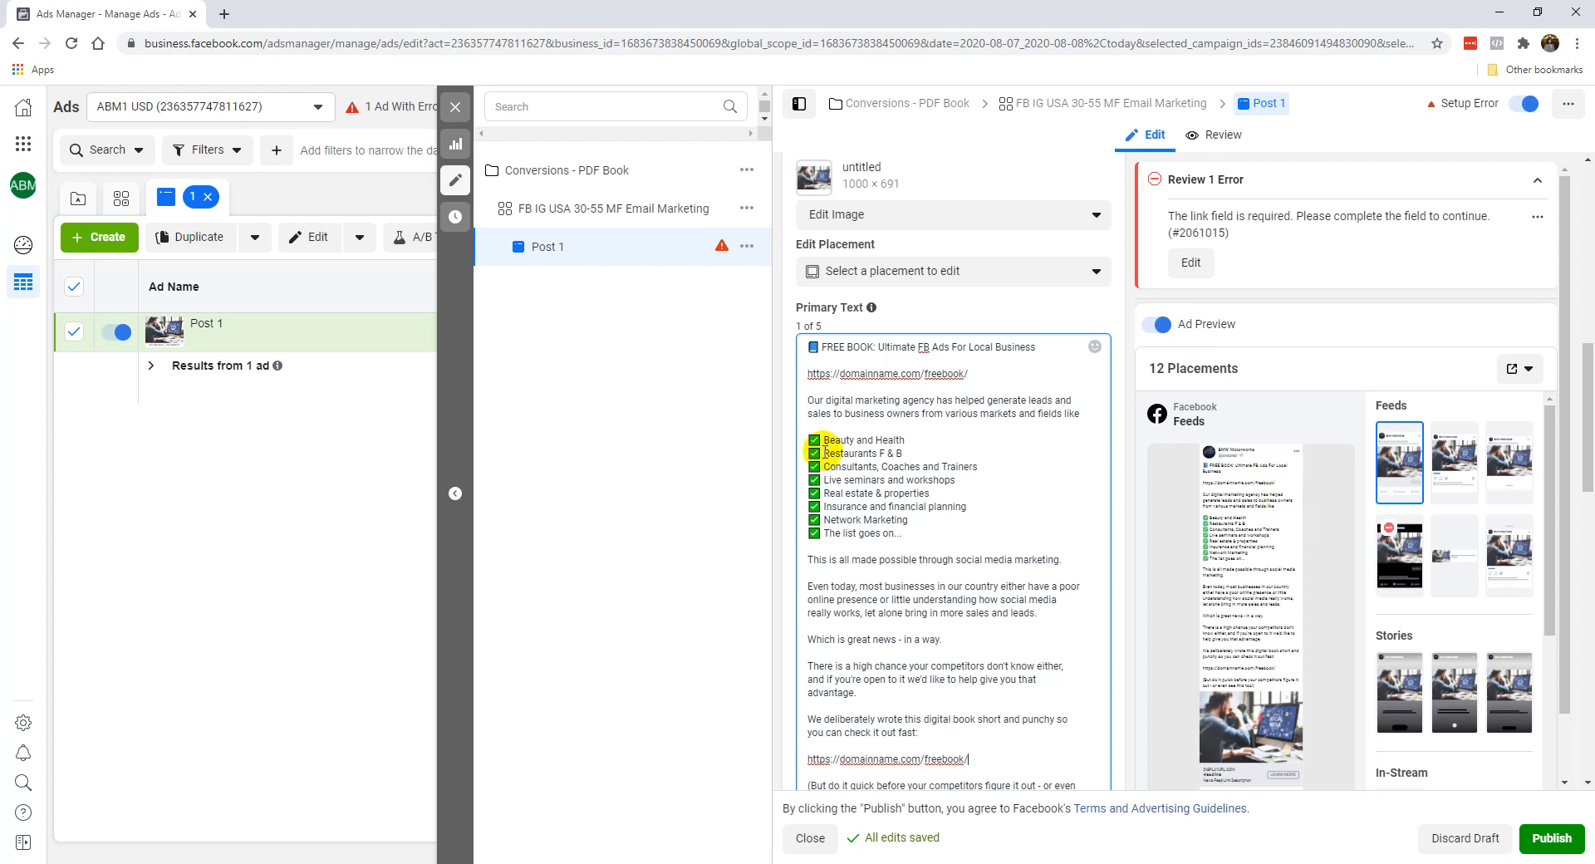
pyautogui.scroll(-4, 781, 465)
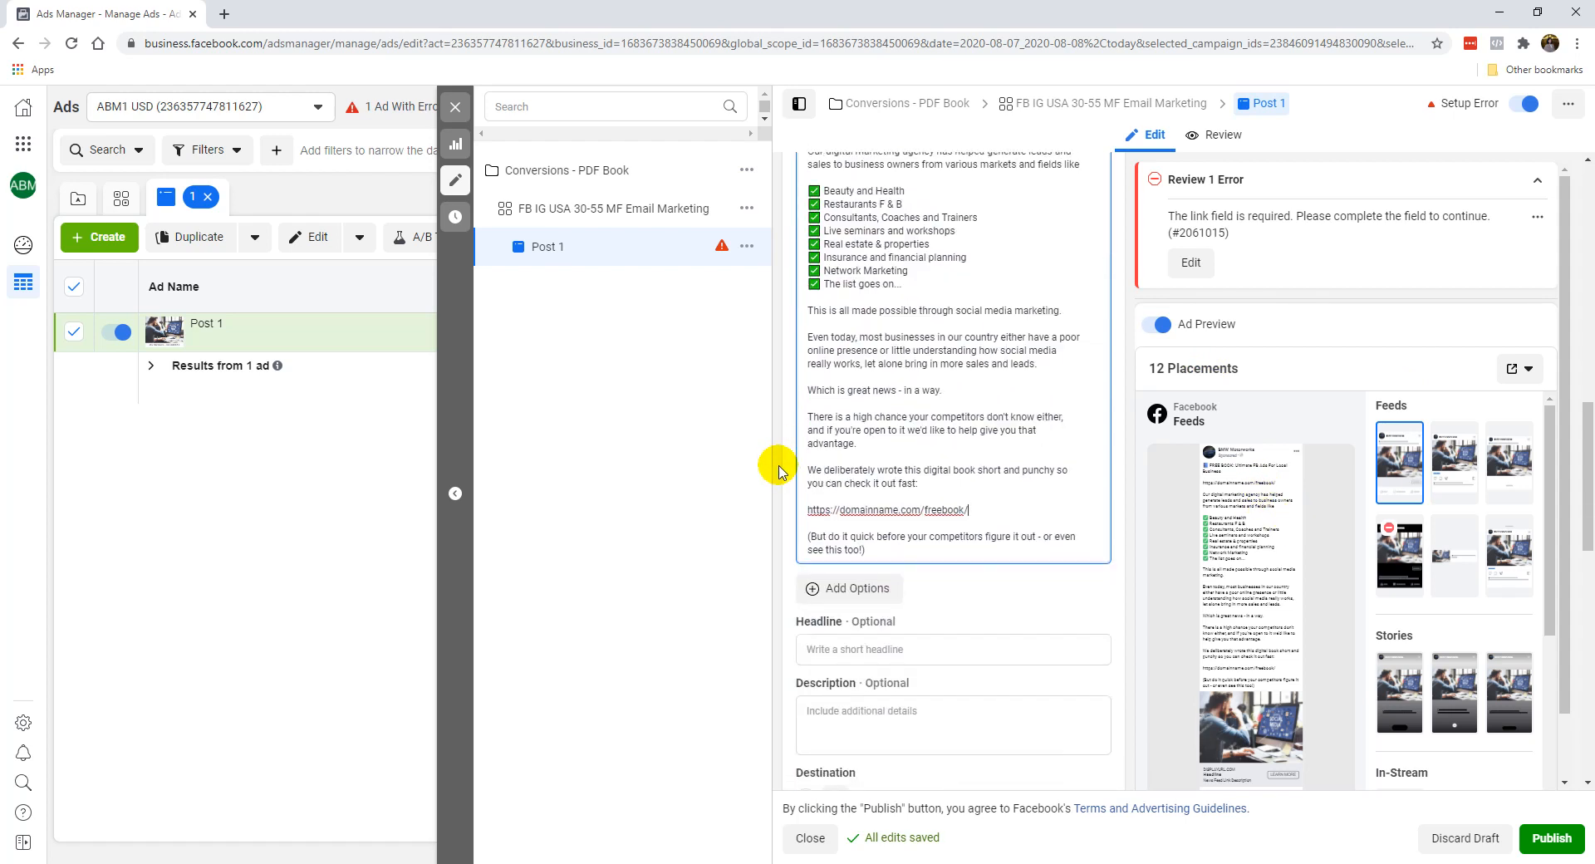
pyautogui.scroll(3, 955, 320)
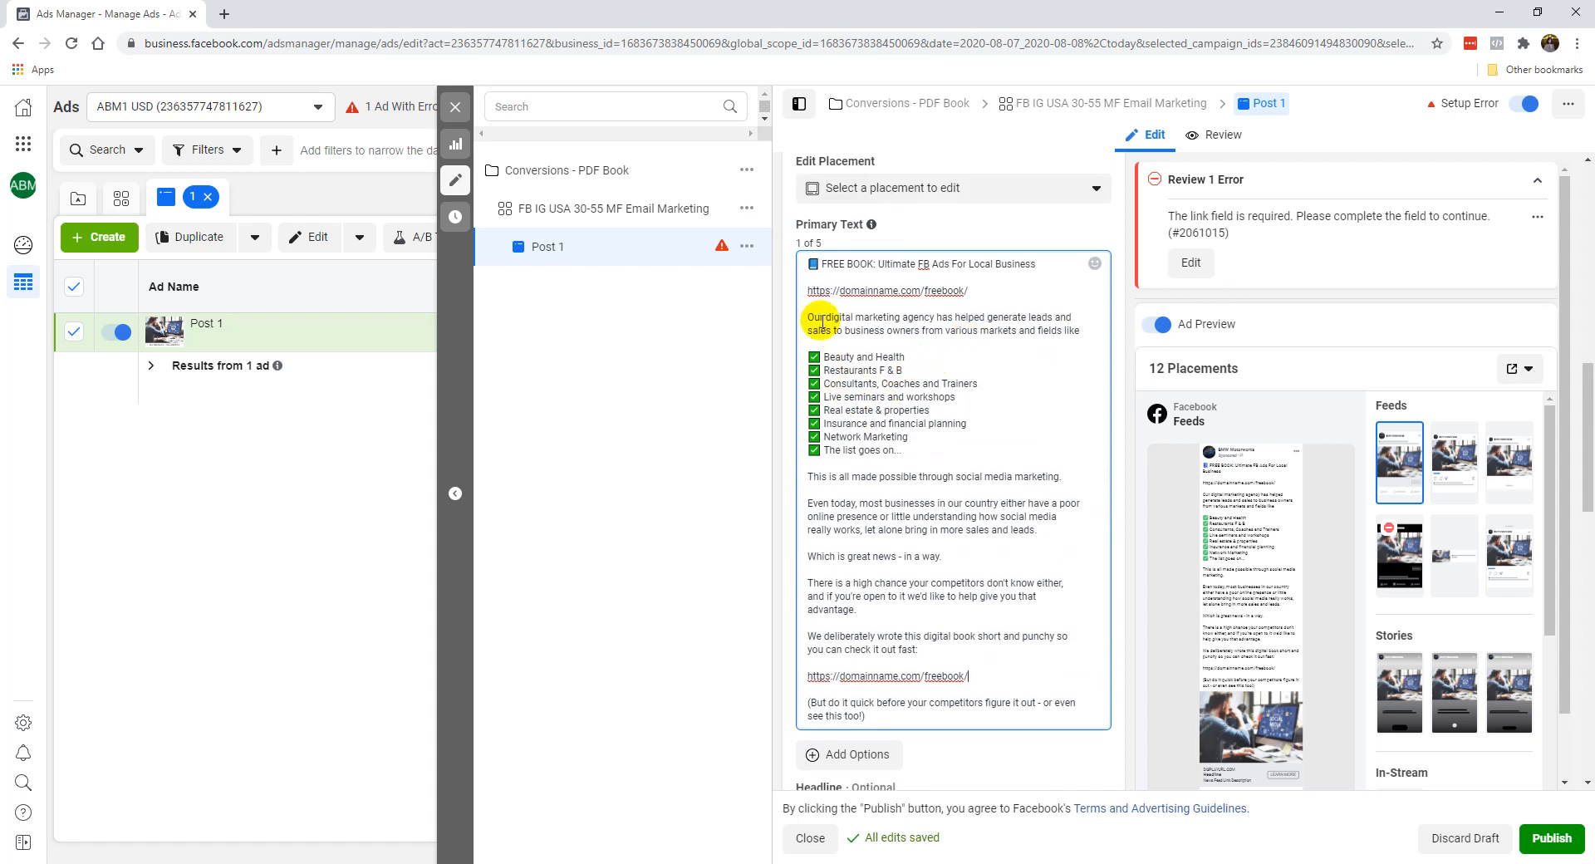
pyautogui.click(883, 421)
pyautogui.click(872, 356)
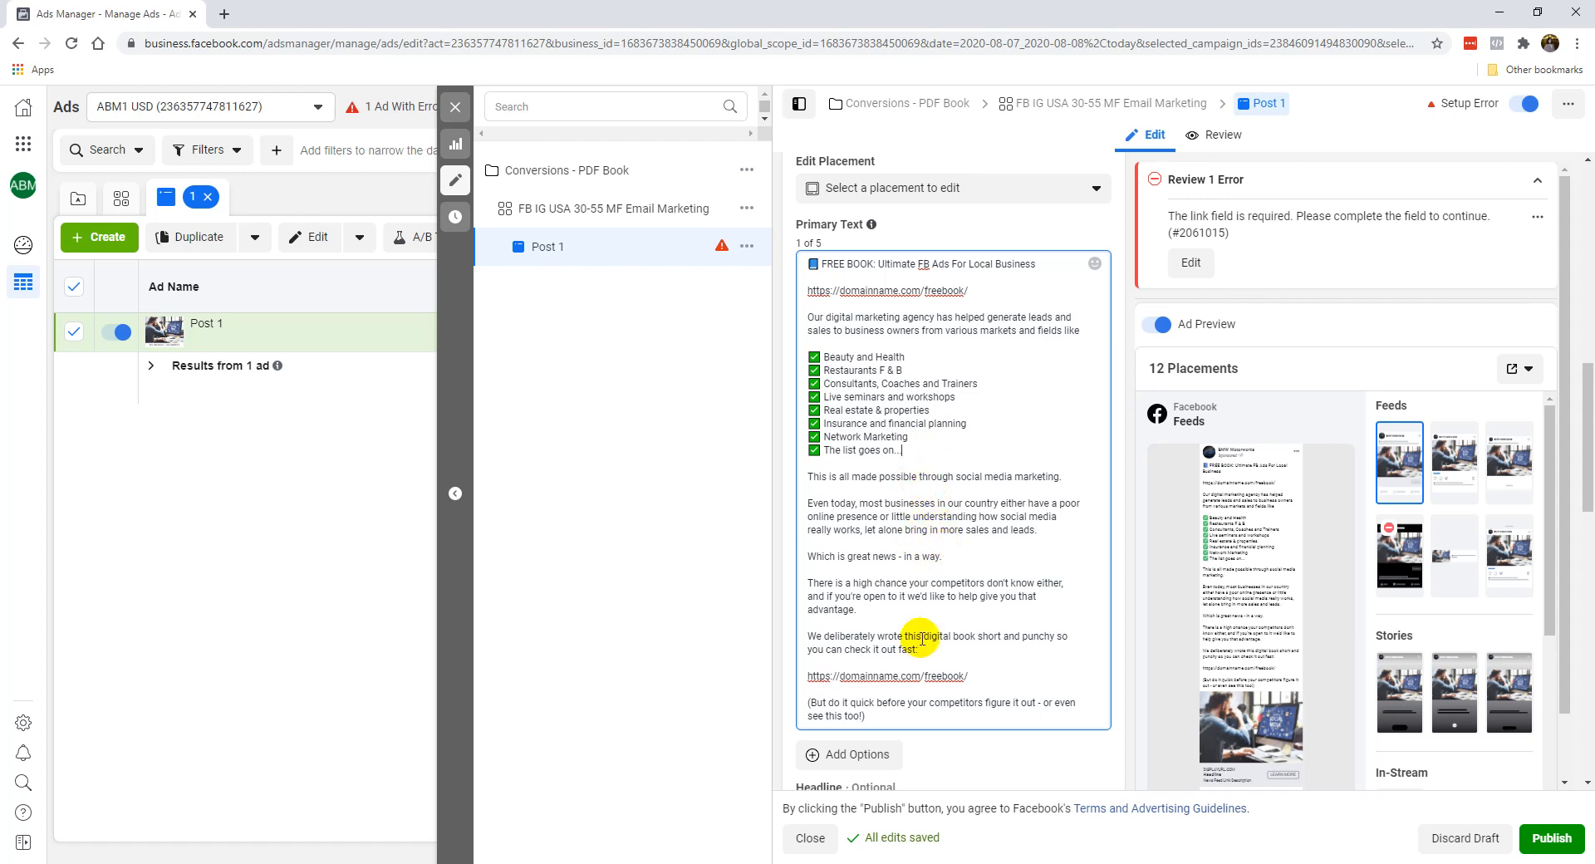
# Copy "FREE Book: FB Ads For Local Business" from the FB-AD-PDFBOOK text file in Notepad and paste it as the ad's headline.
pyautogui.scroll(-3, 938, 548)
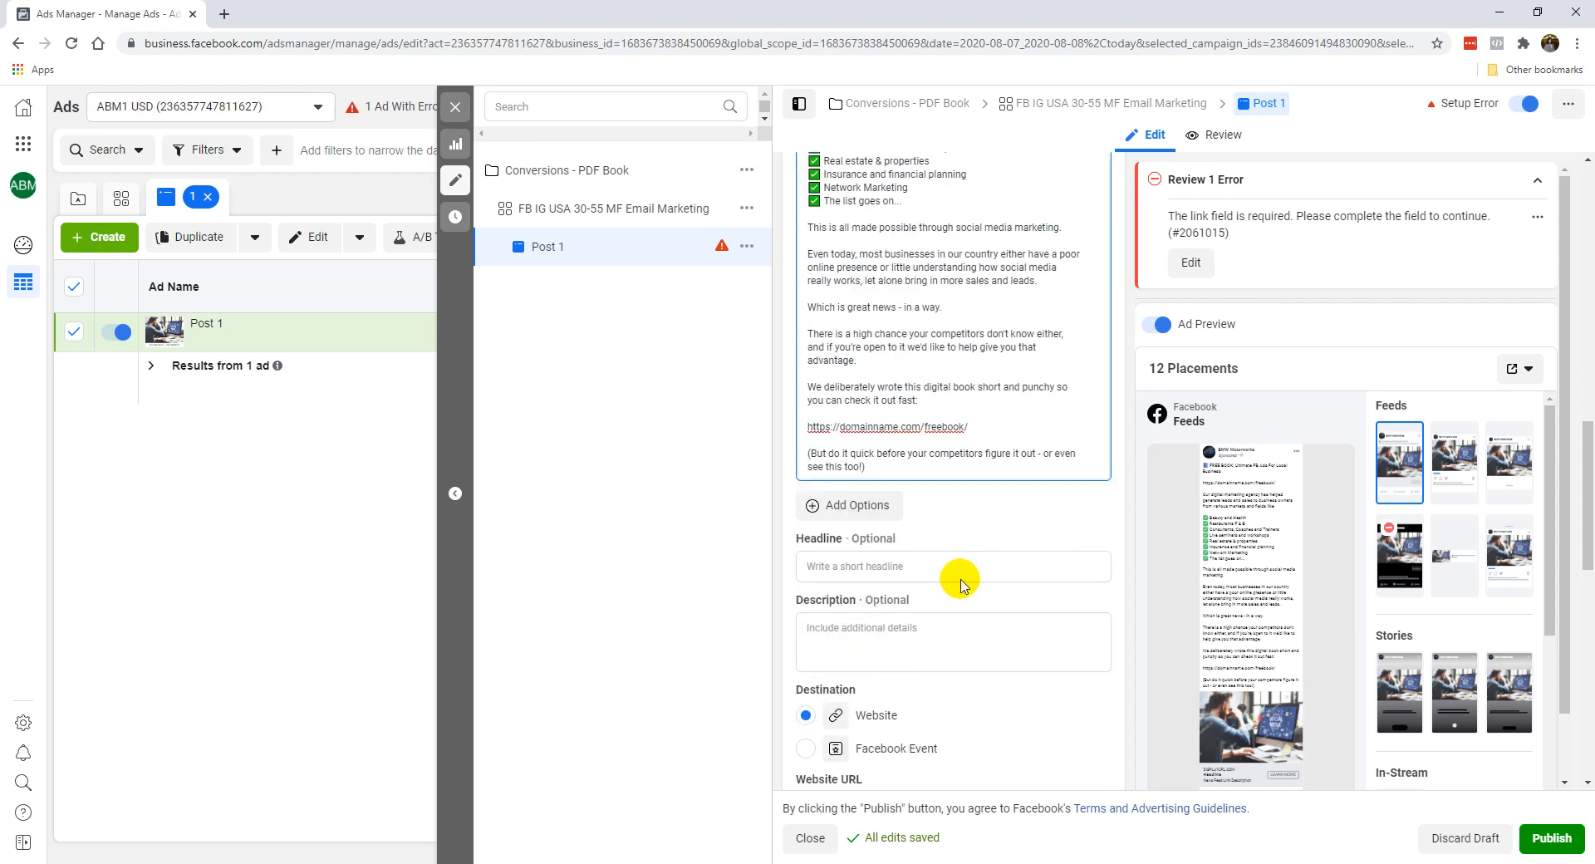
pyautogui.click(961, 560)
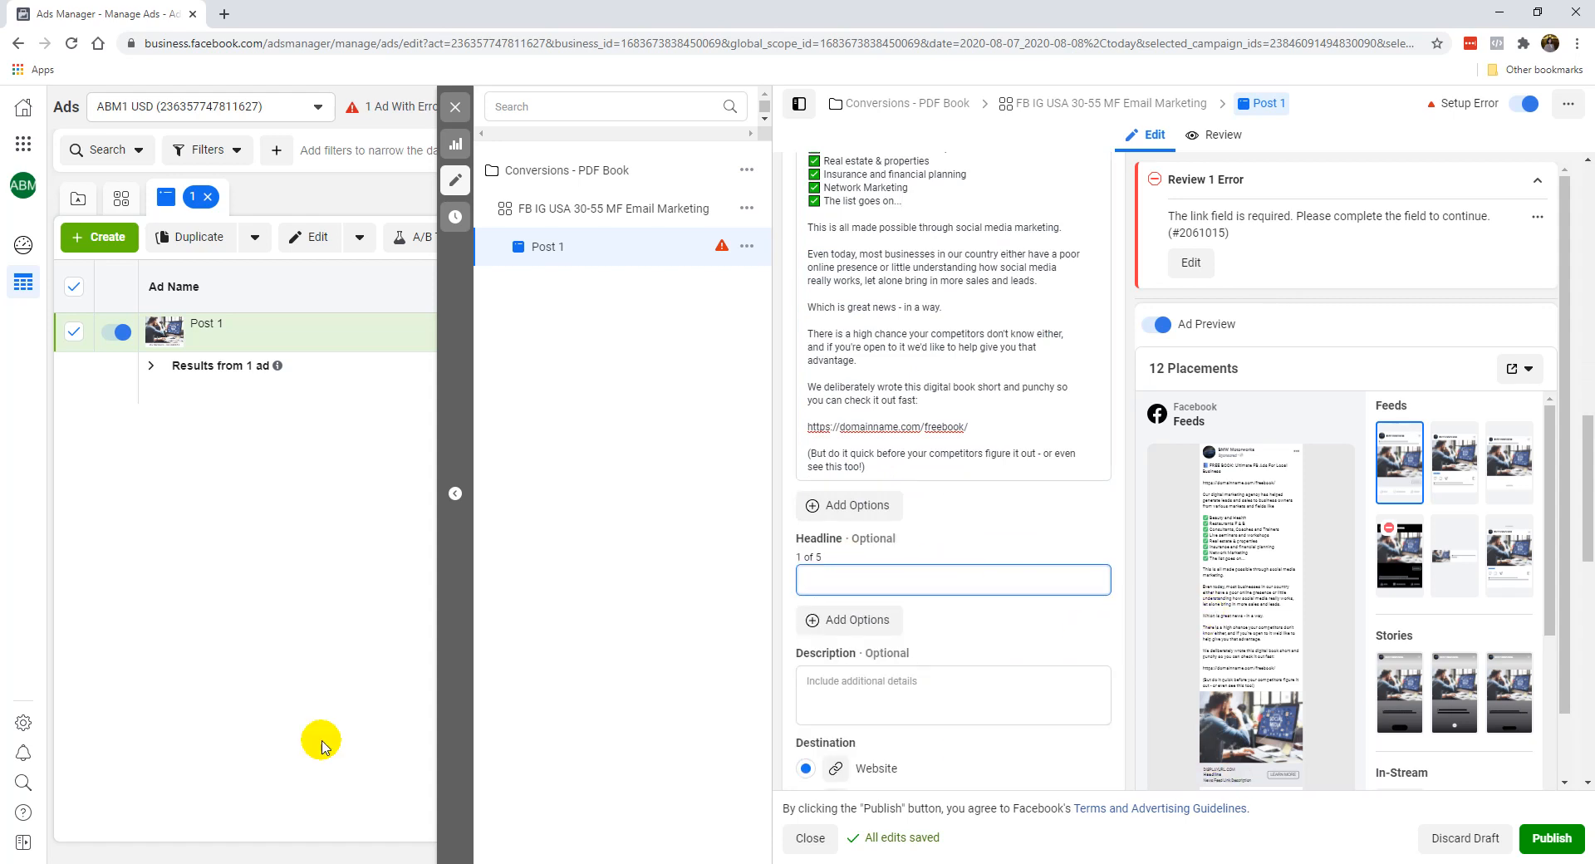
pyautogui.click(241, 863)
pyautogui.moveTo(5, 552); pyautogui.dragTo(242, 551)
pyautogui.hotkey('ctrl', 'c')
pyautogui.click(1499, 8)
pyautogui.hotkey('ctrl', 'v')
# Copy "A business owner's guide to getting more sales & leads from social media." from the Notepad file into the ad's description.
pyautogui.click(241, 862)
pyautogui.click(2, 559)
pyautogui.keyDown('shift'); pyautogui.click(509, 564); pyautogui.keyUp('shift')
pyautogui.hotkey('ctrl', 'c')
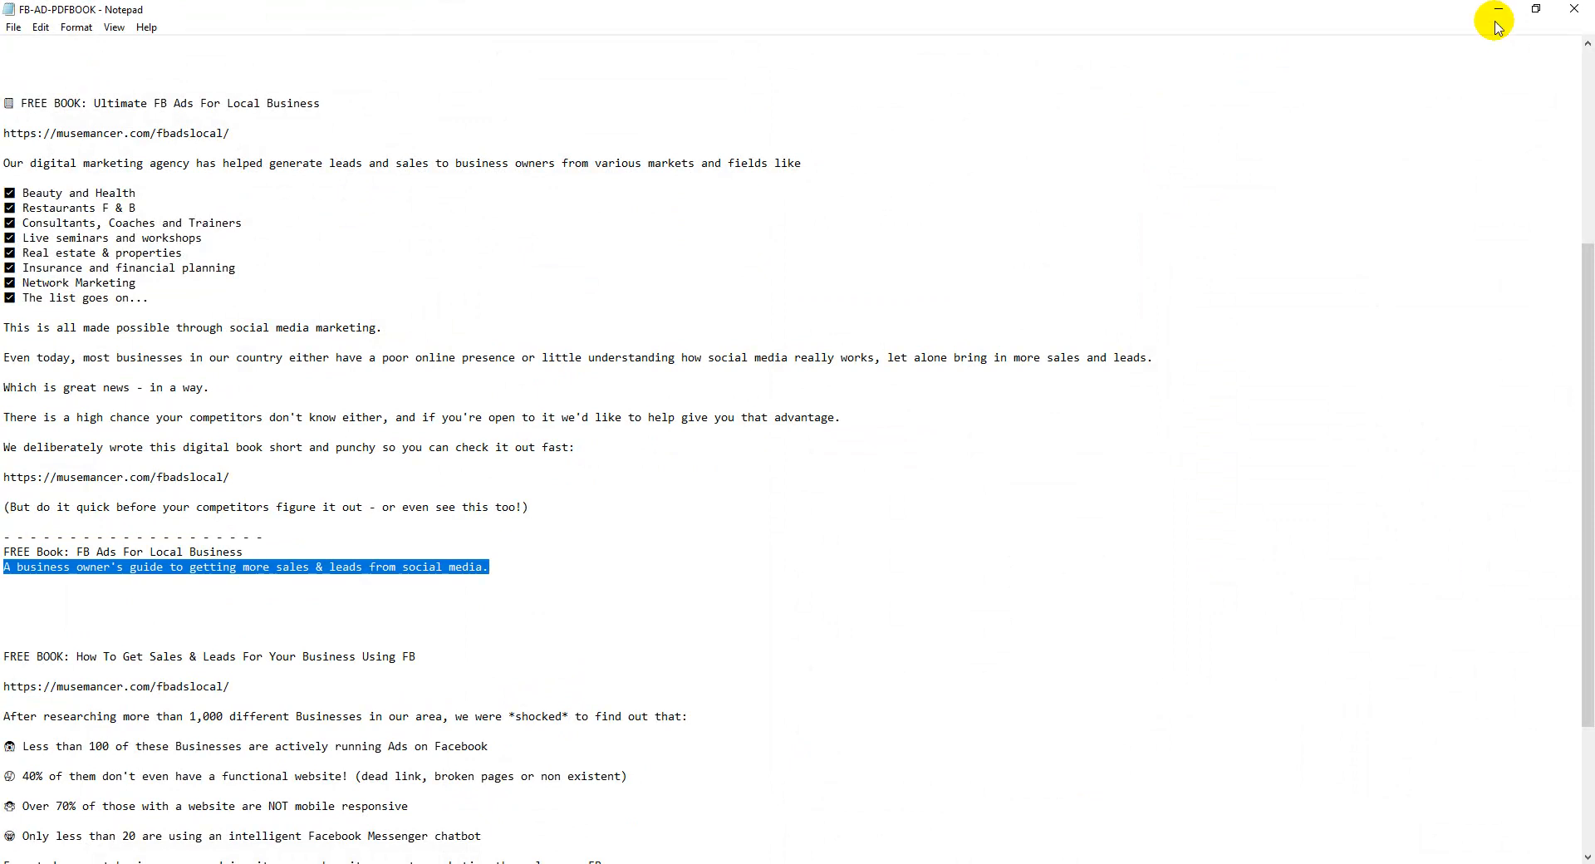
pyautogui.click(1498, 10)
pyautogui.click(856, 683)
pyautogui.rightClick(885, 700)
pyautogui.click(968, 553)
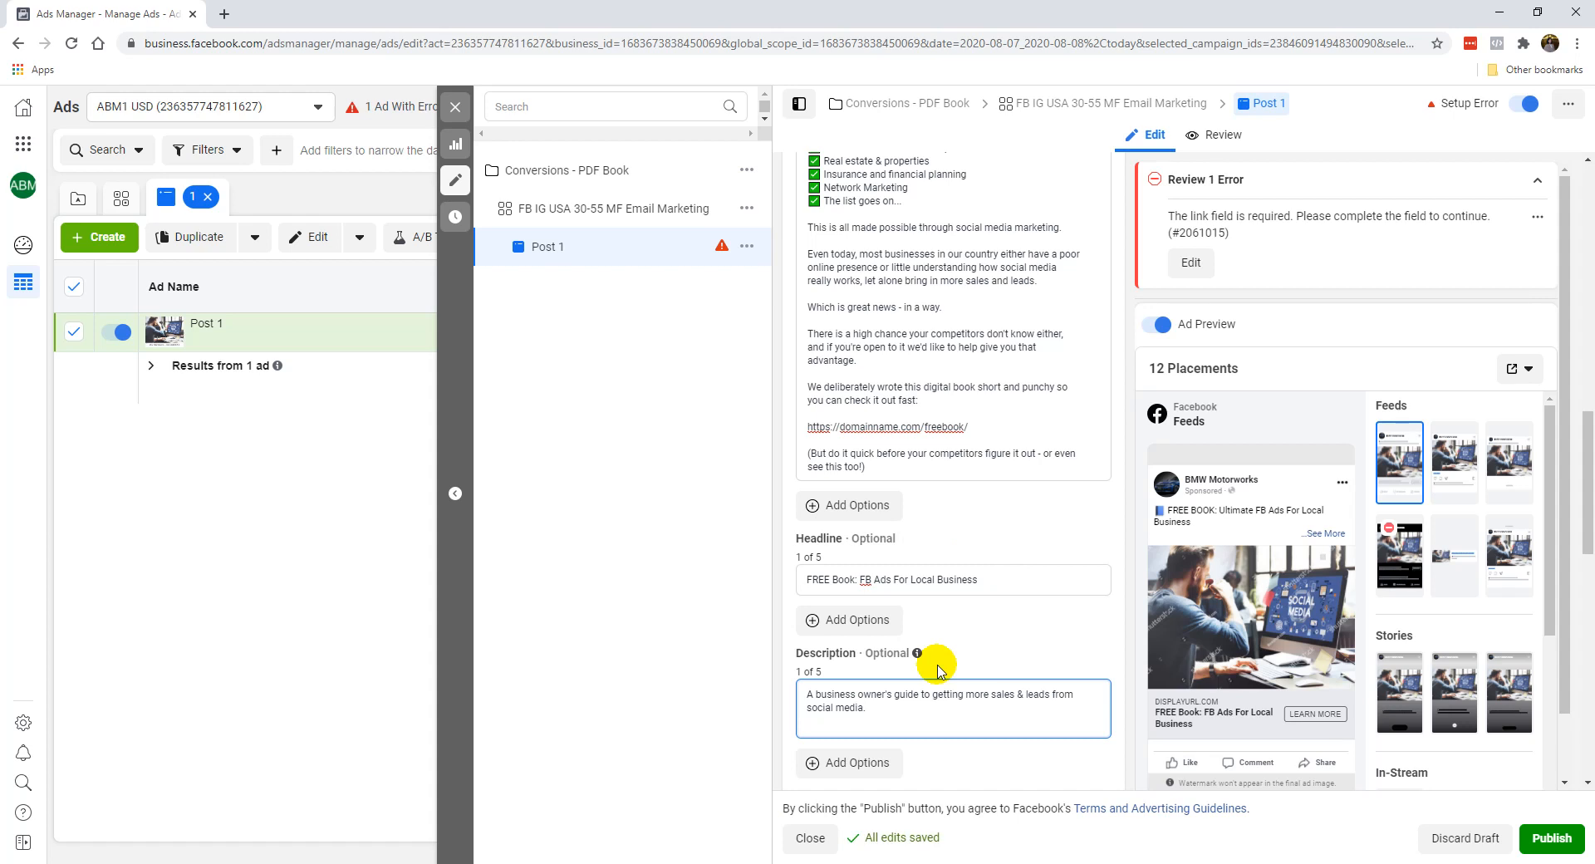
pyautogui.click(939, 668)
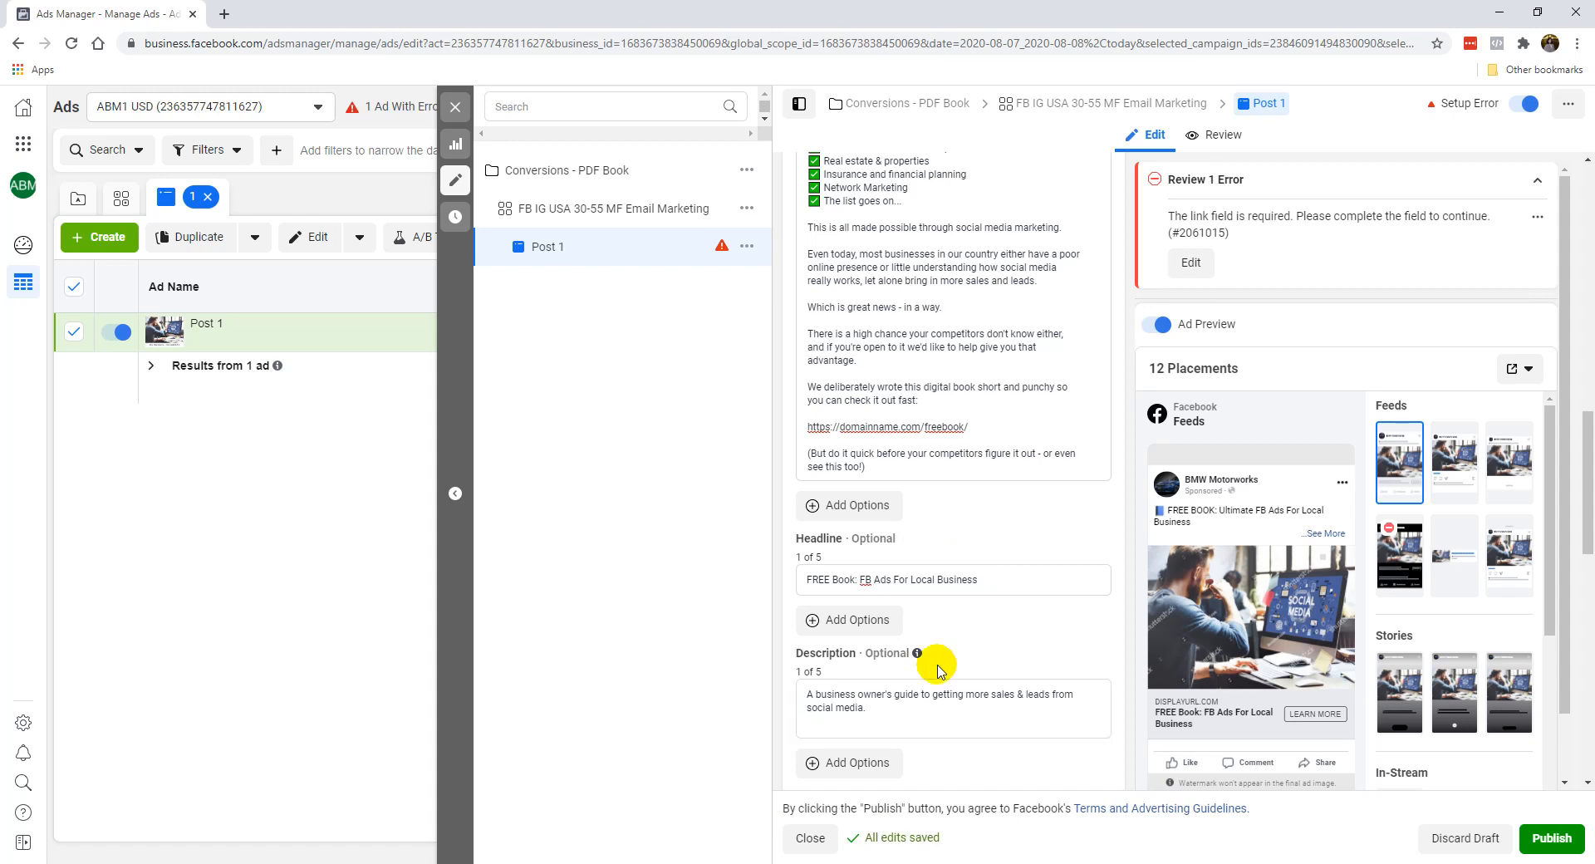
pyautogui.scroll(-1, 919, 710)
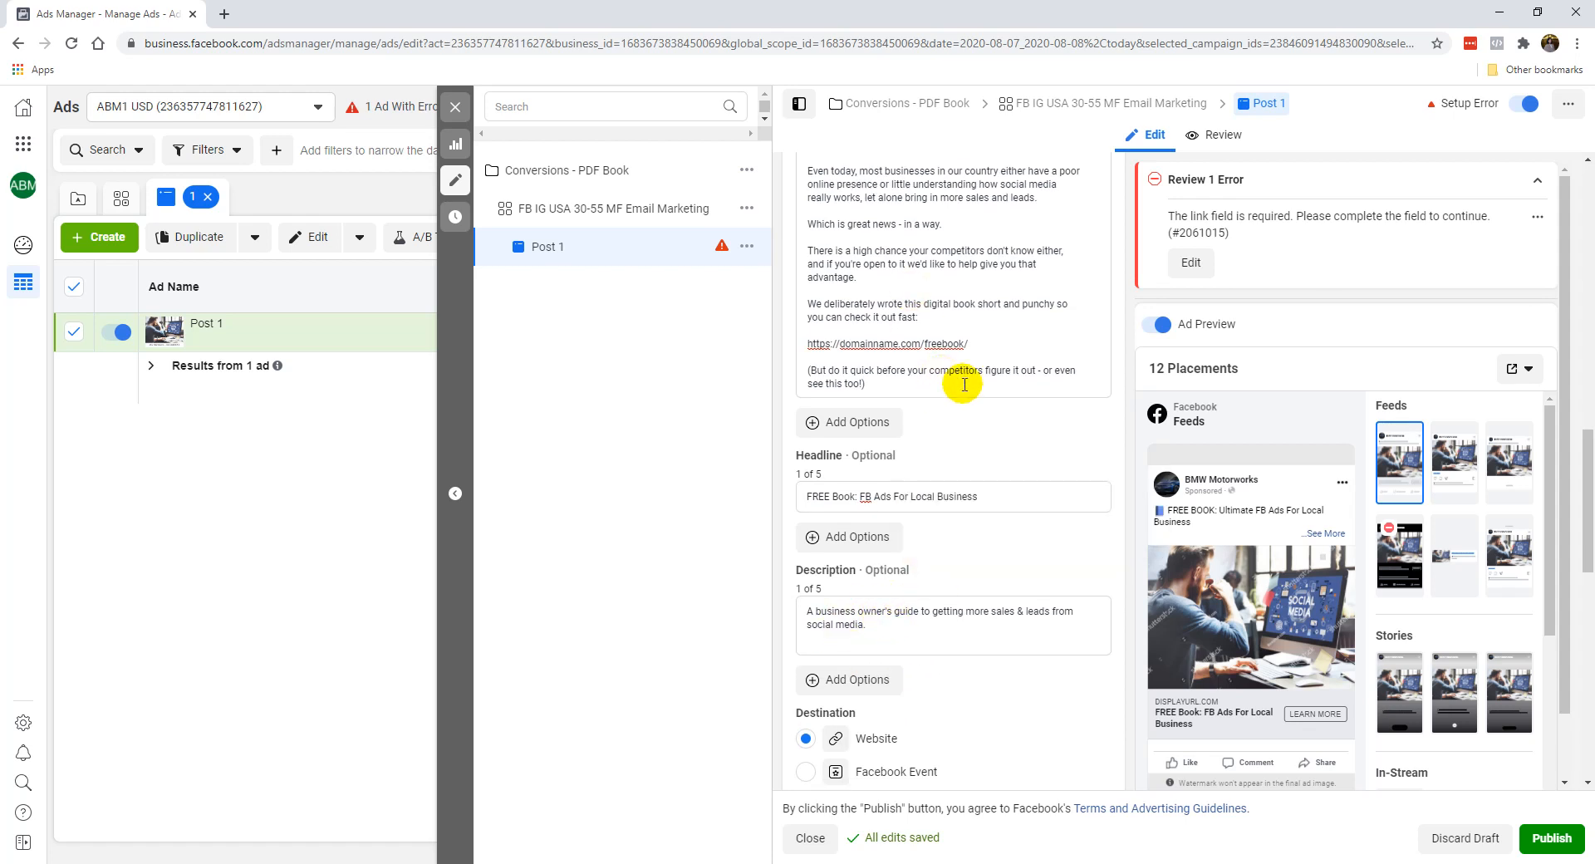
pyautogui.tripleClick(983, 347)
pyautogui.hotkey('ctrl', 'c')
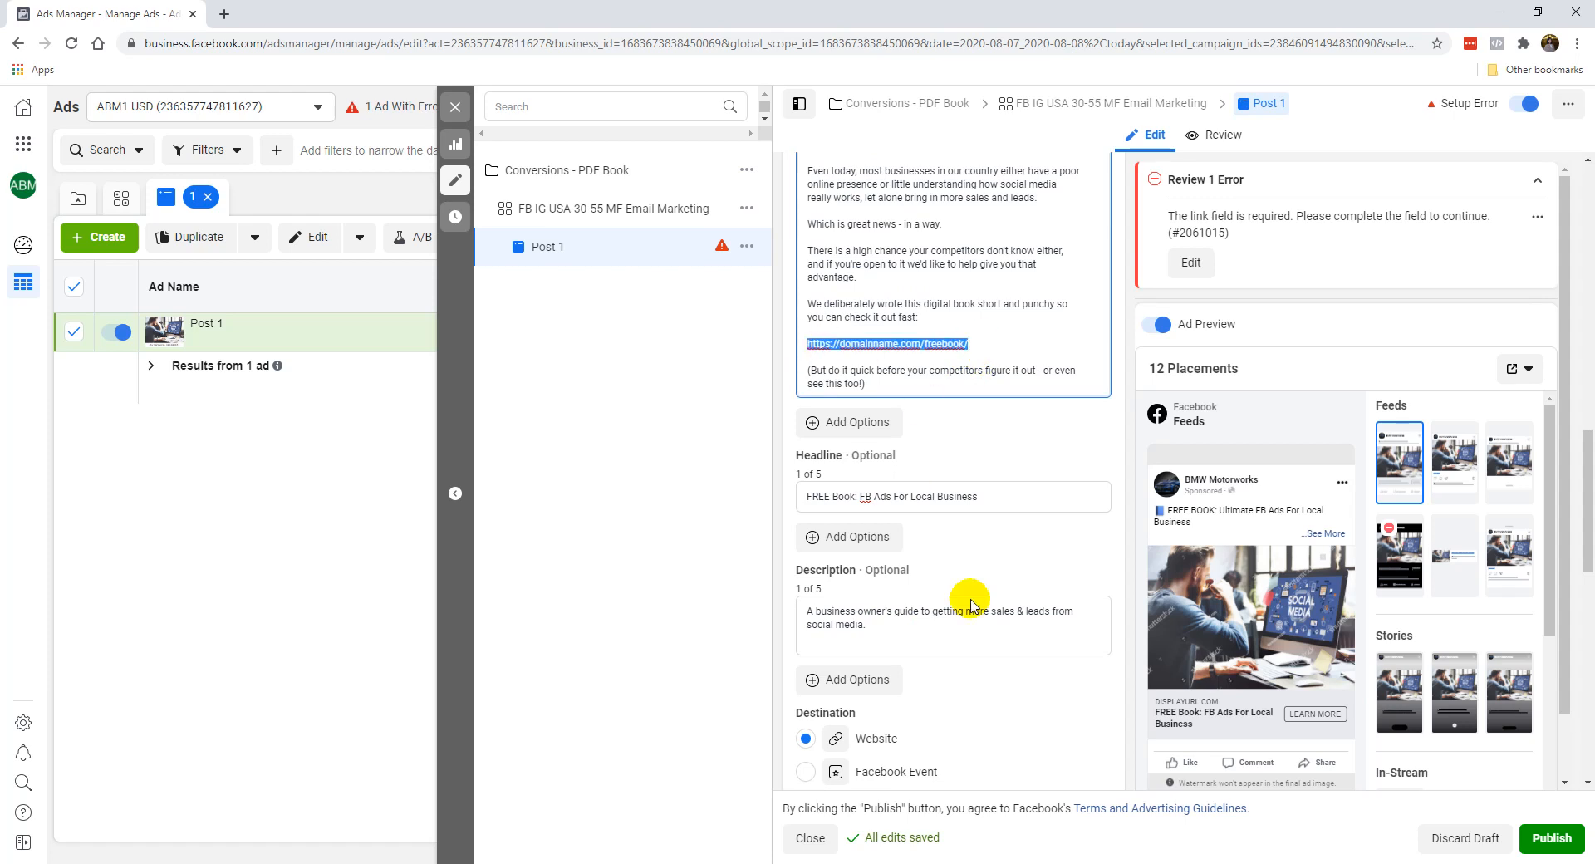
pyautogui.scroll(-3, 987, 626)
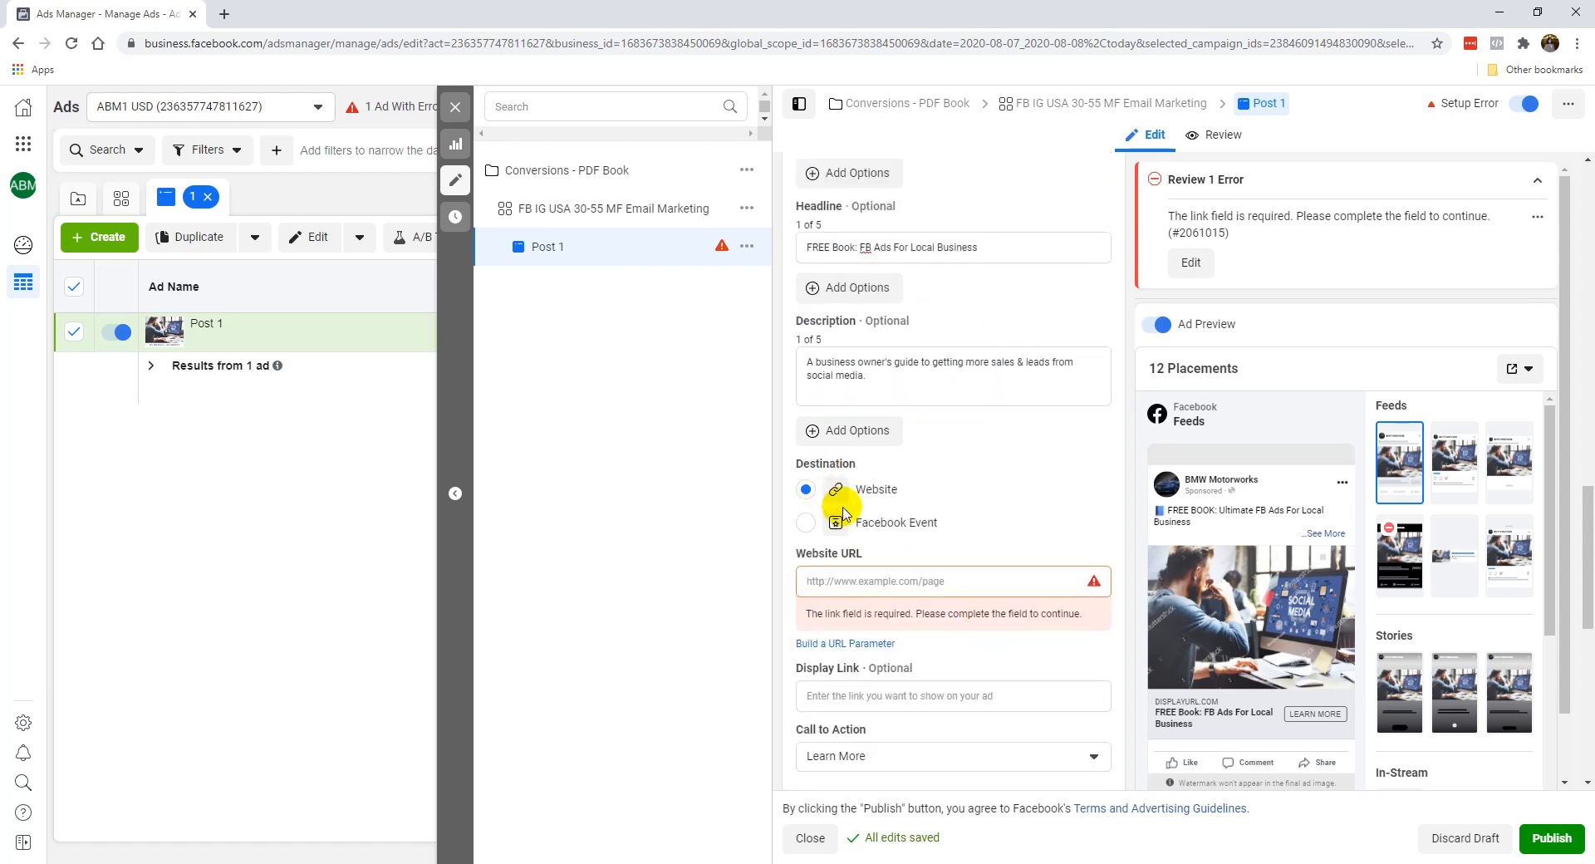
pyautogui.click(860, 581)
pyautogui.hotkey('ctrl', 'v')
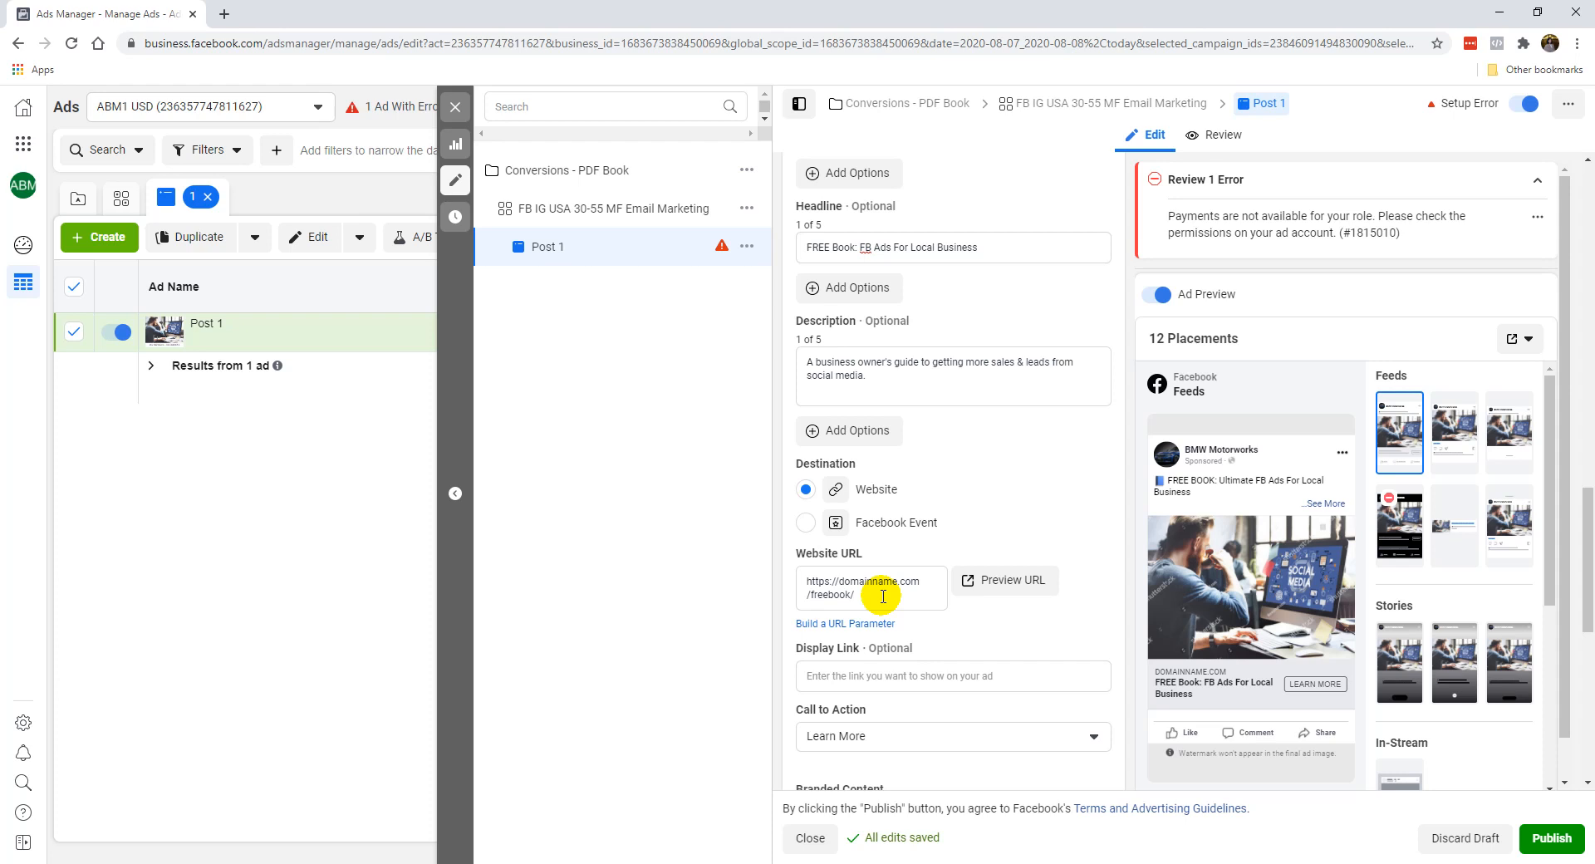
pyautogui.click(940, 679)
pyautogui.hotkey('ctrl', 'v')
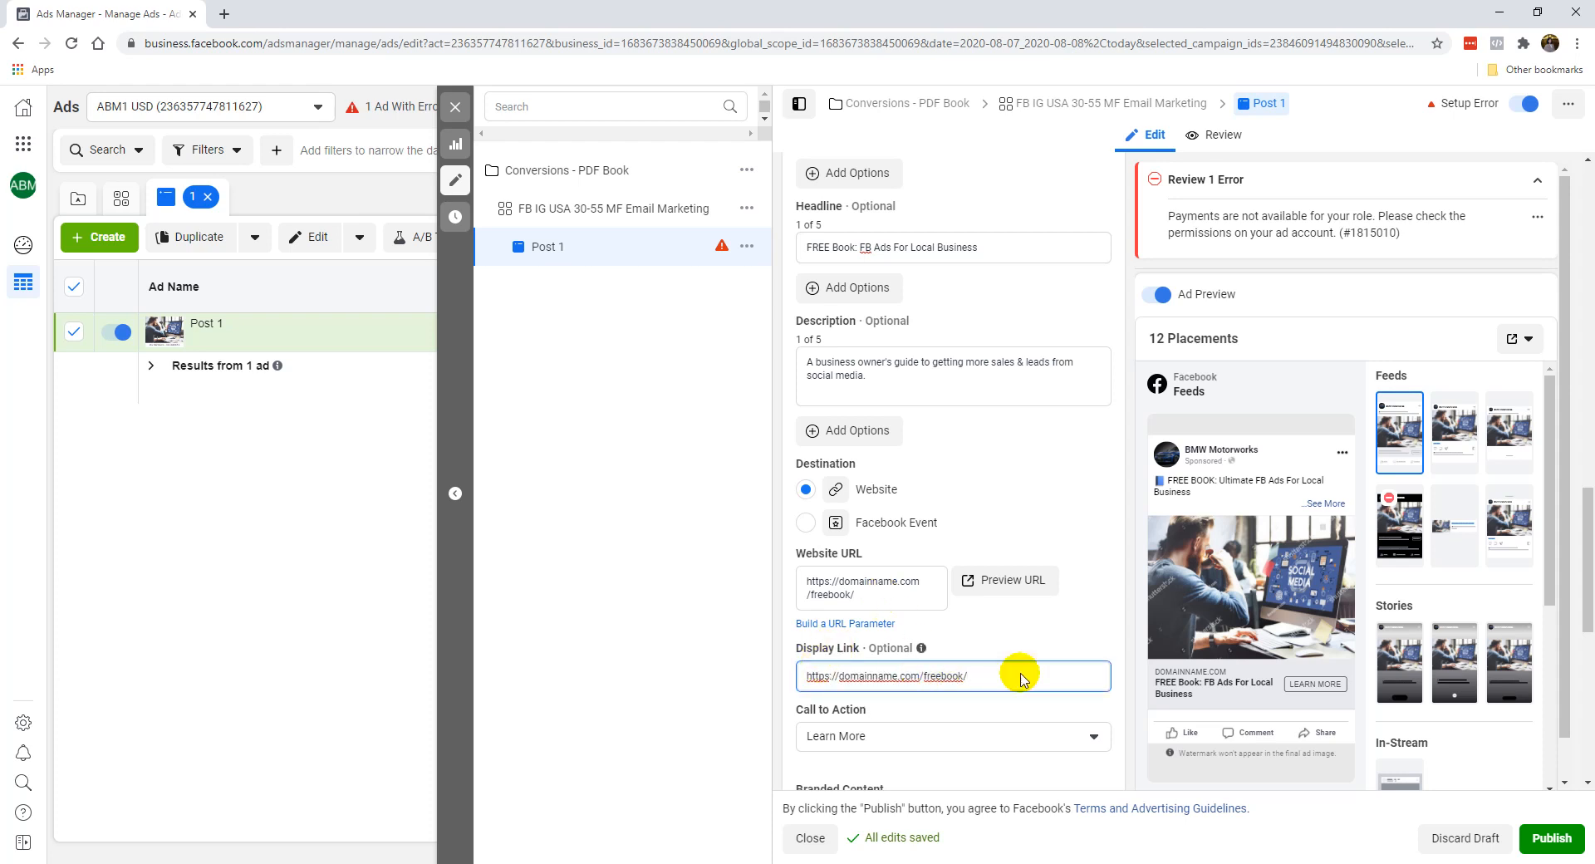
pyautogui.click(840, 677)
pyautogui.press('BackSpace')
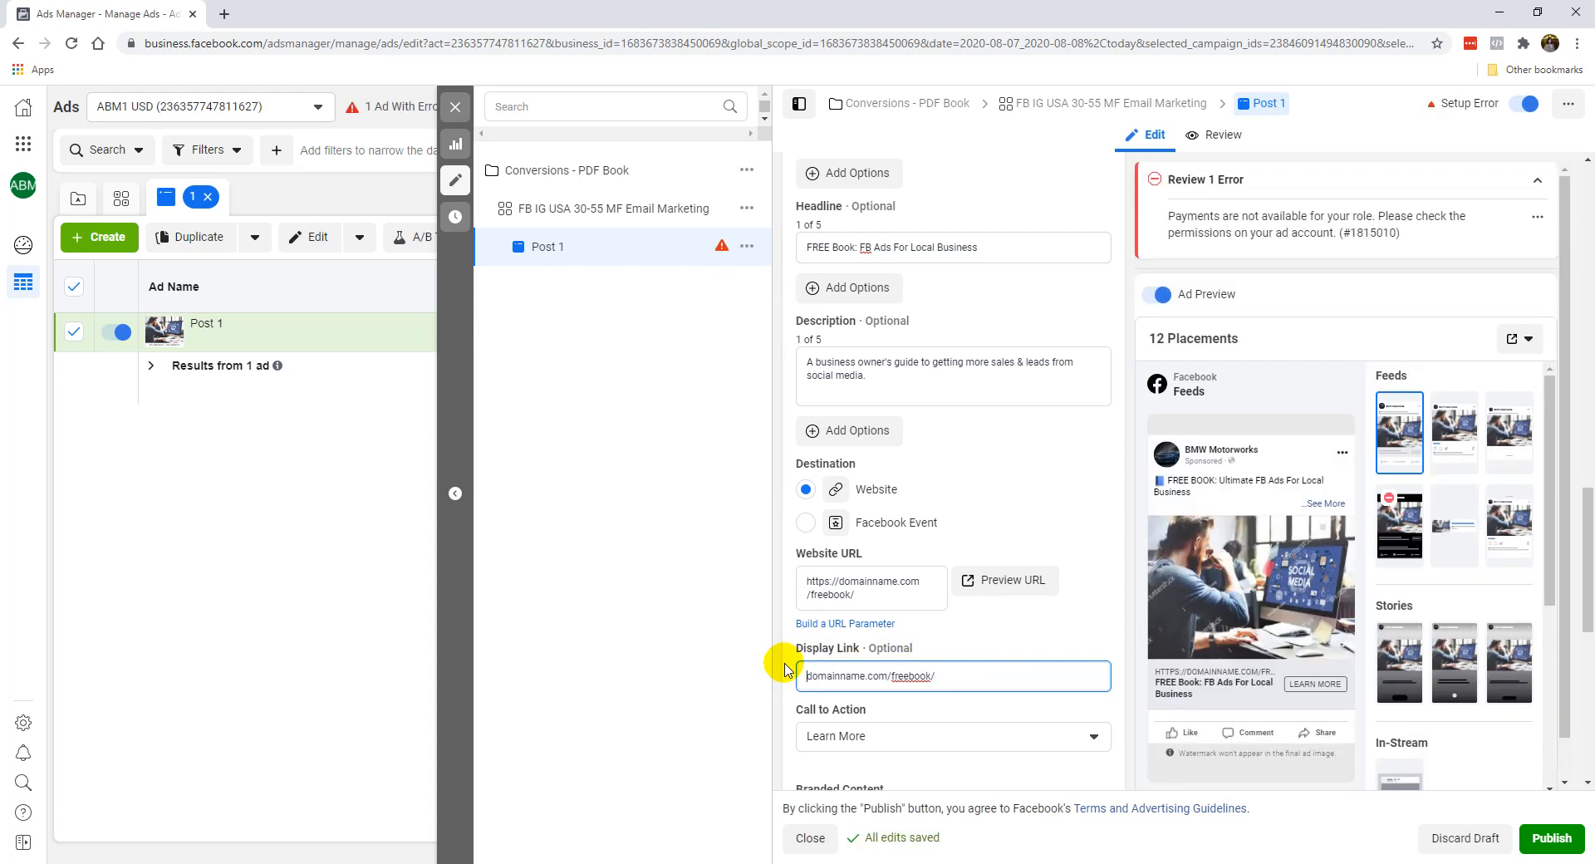
pyautogui.click(792, 673)
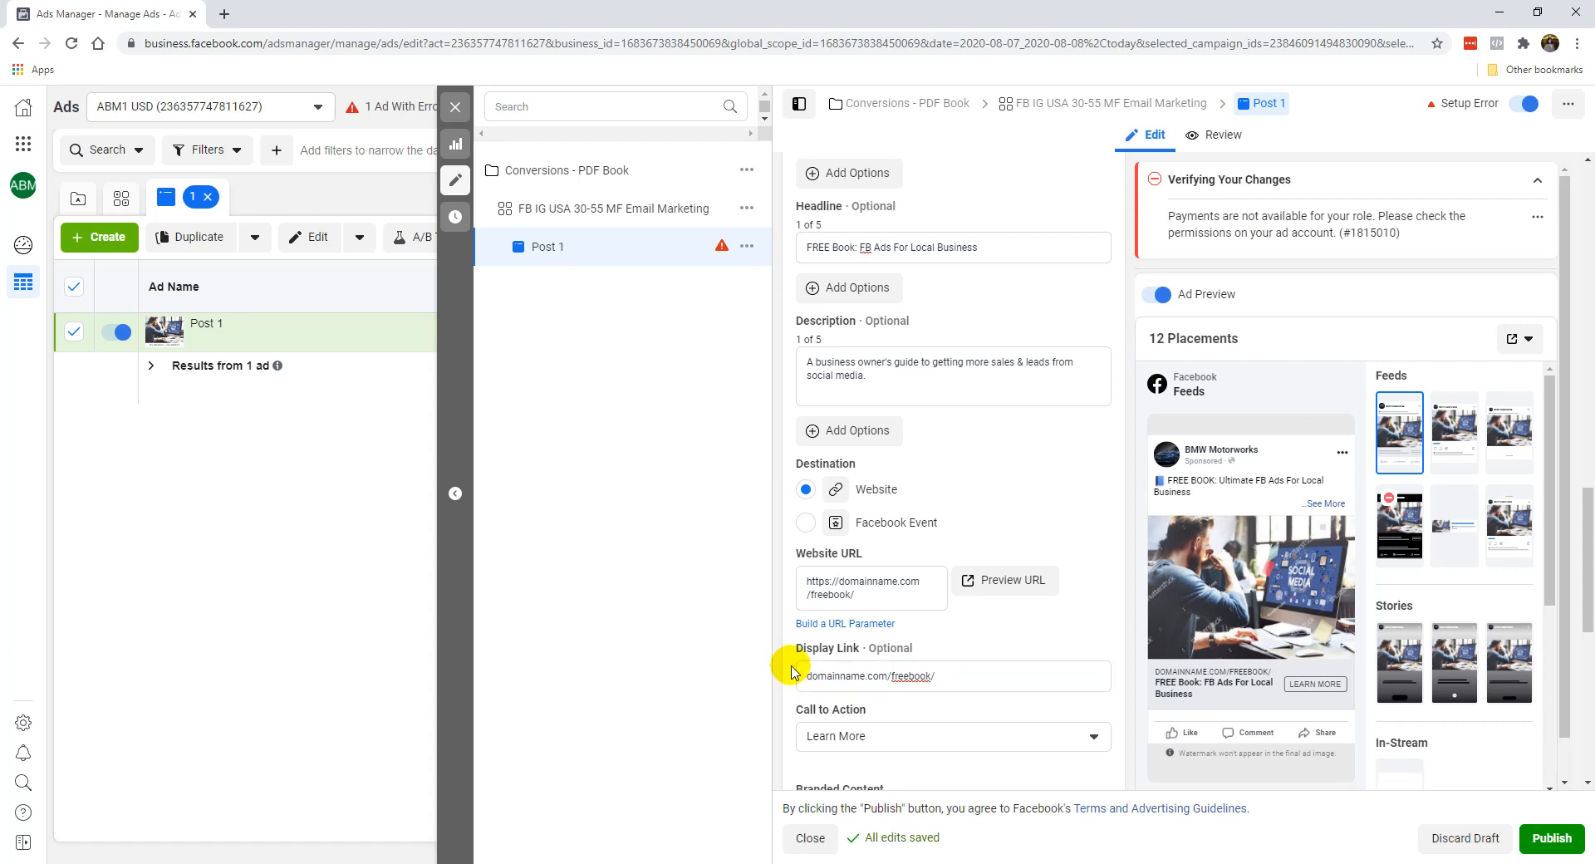
# Look through the call-to-action options for the ad and keep Learn More.
pyautogui.scroll(-3, 854, 664)
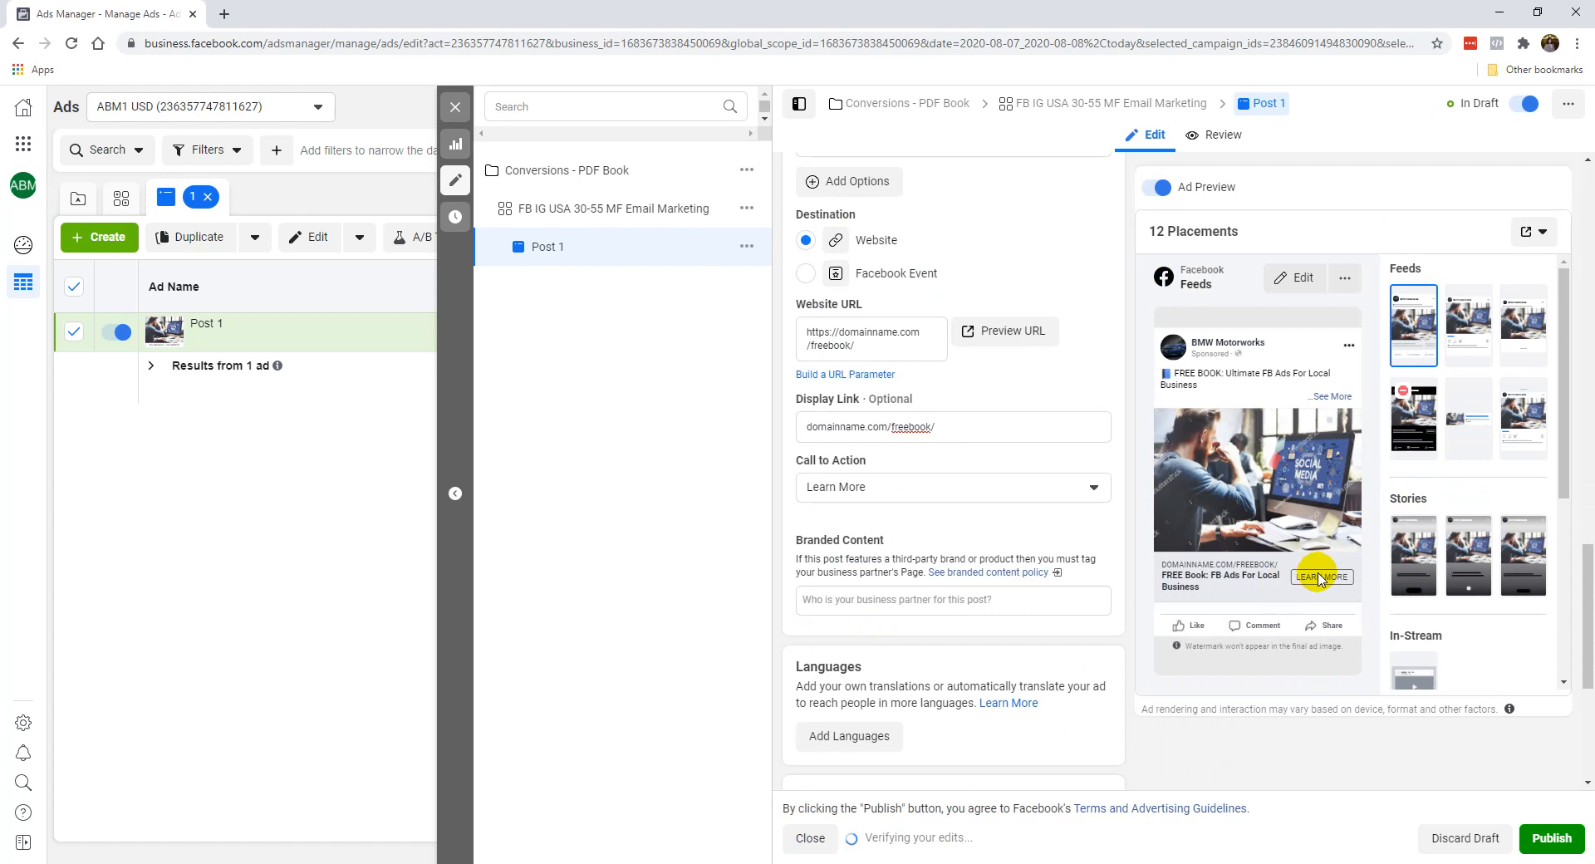
pyautogui.click(932, 488)
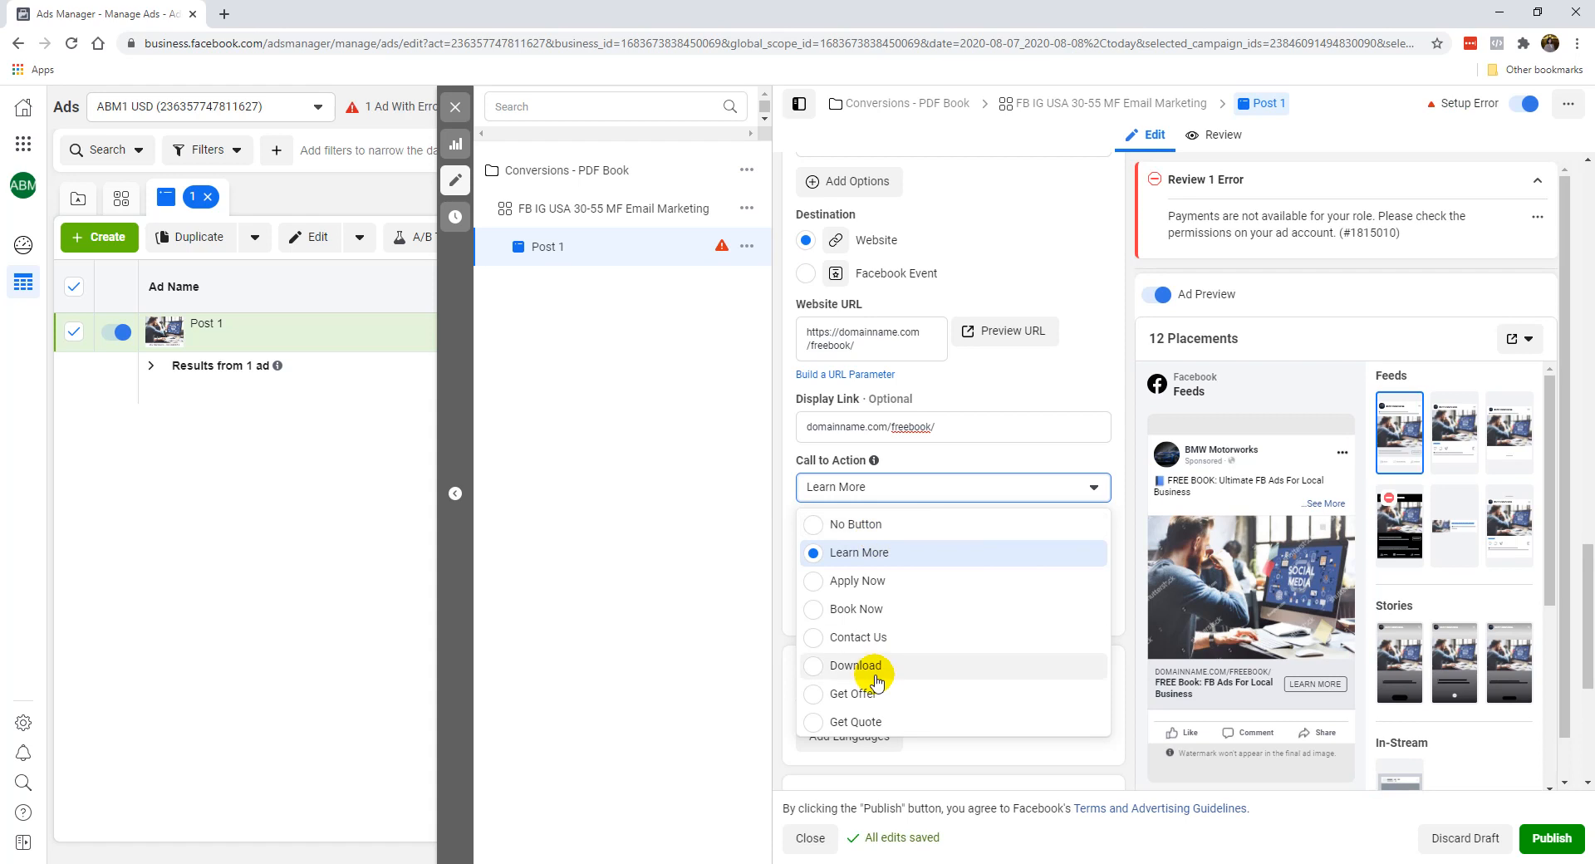
pyautogui.click(818, 491)
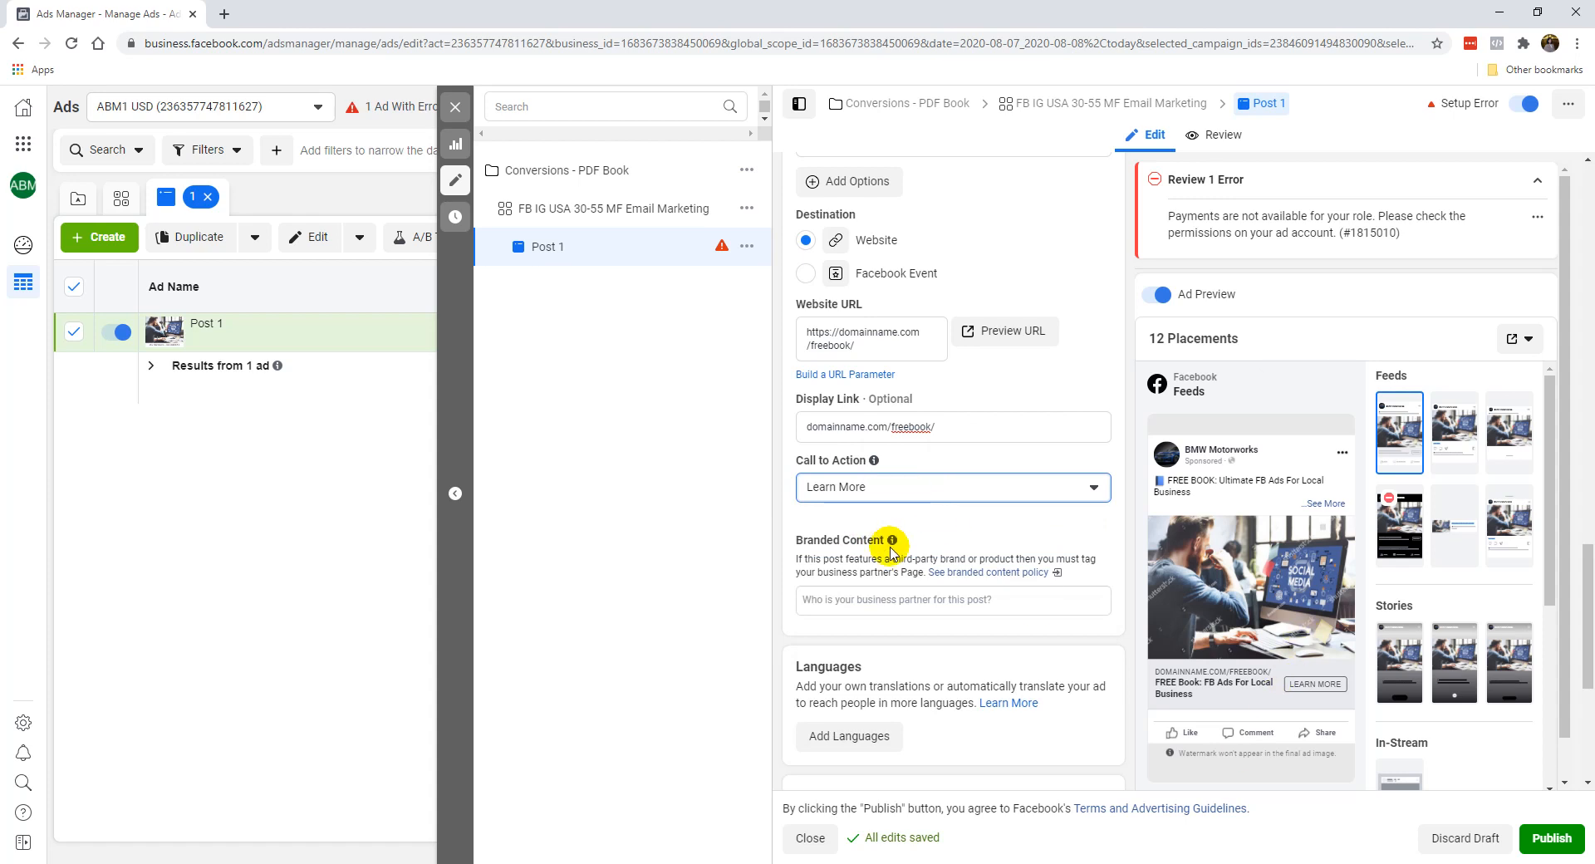
# Check the ad's languages and tracking settings and the details of its setup error.
pyautogui.scroll(-3, 961, 585)
pyautogui.scroll(-2, 961, 587)
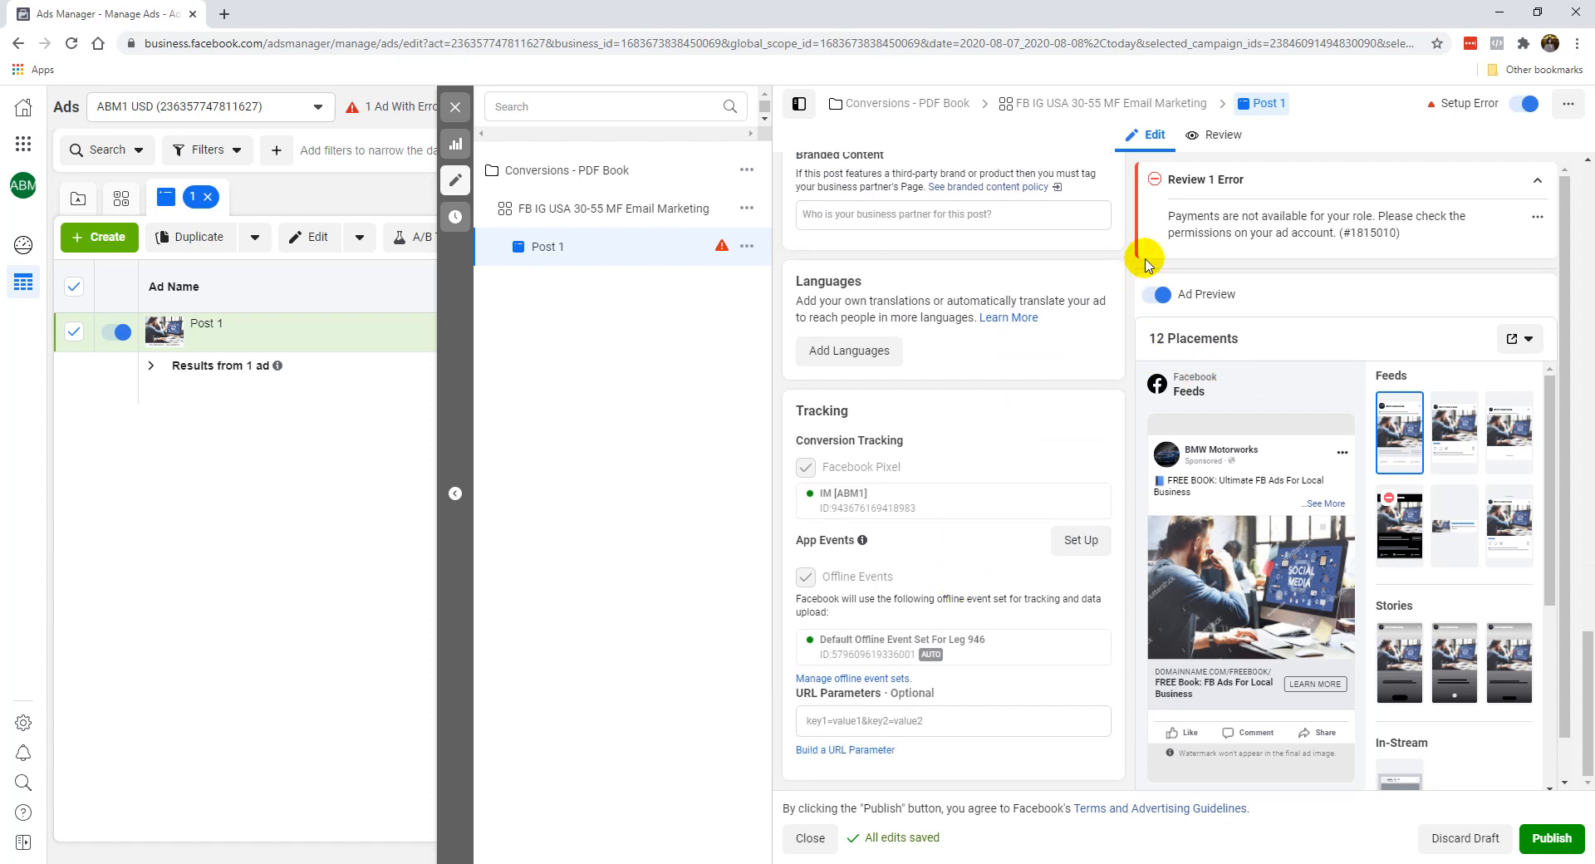
pyautogui.click(1537, 179)
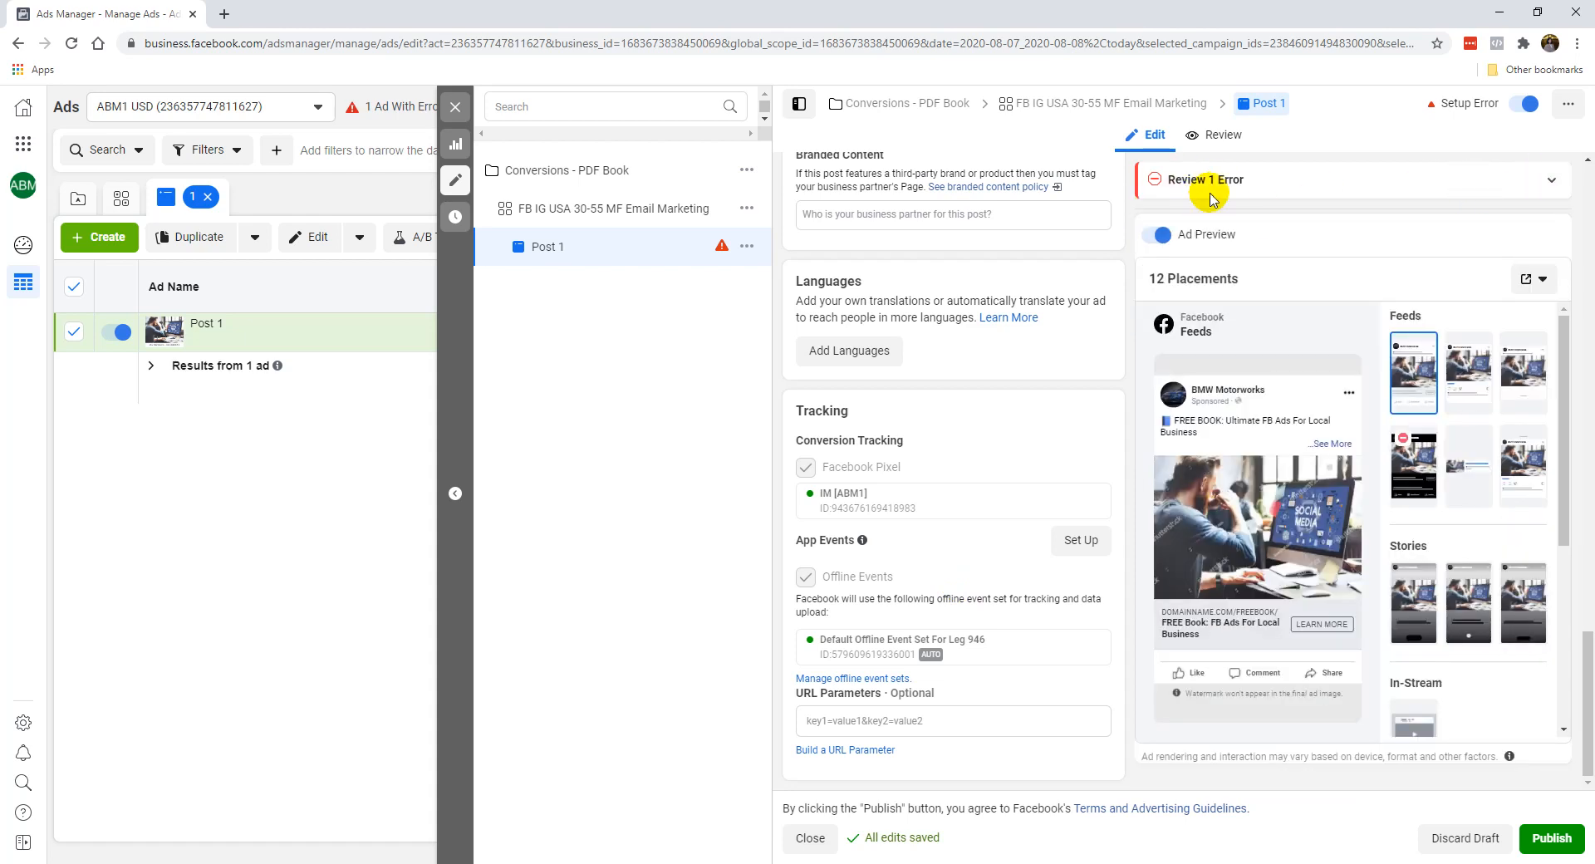
pyautogui.click(1542, 181)
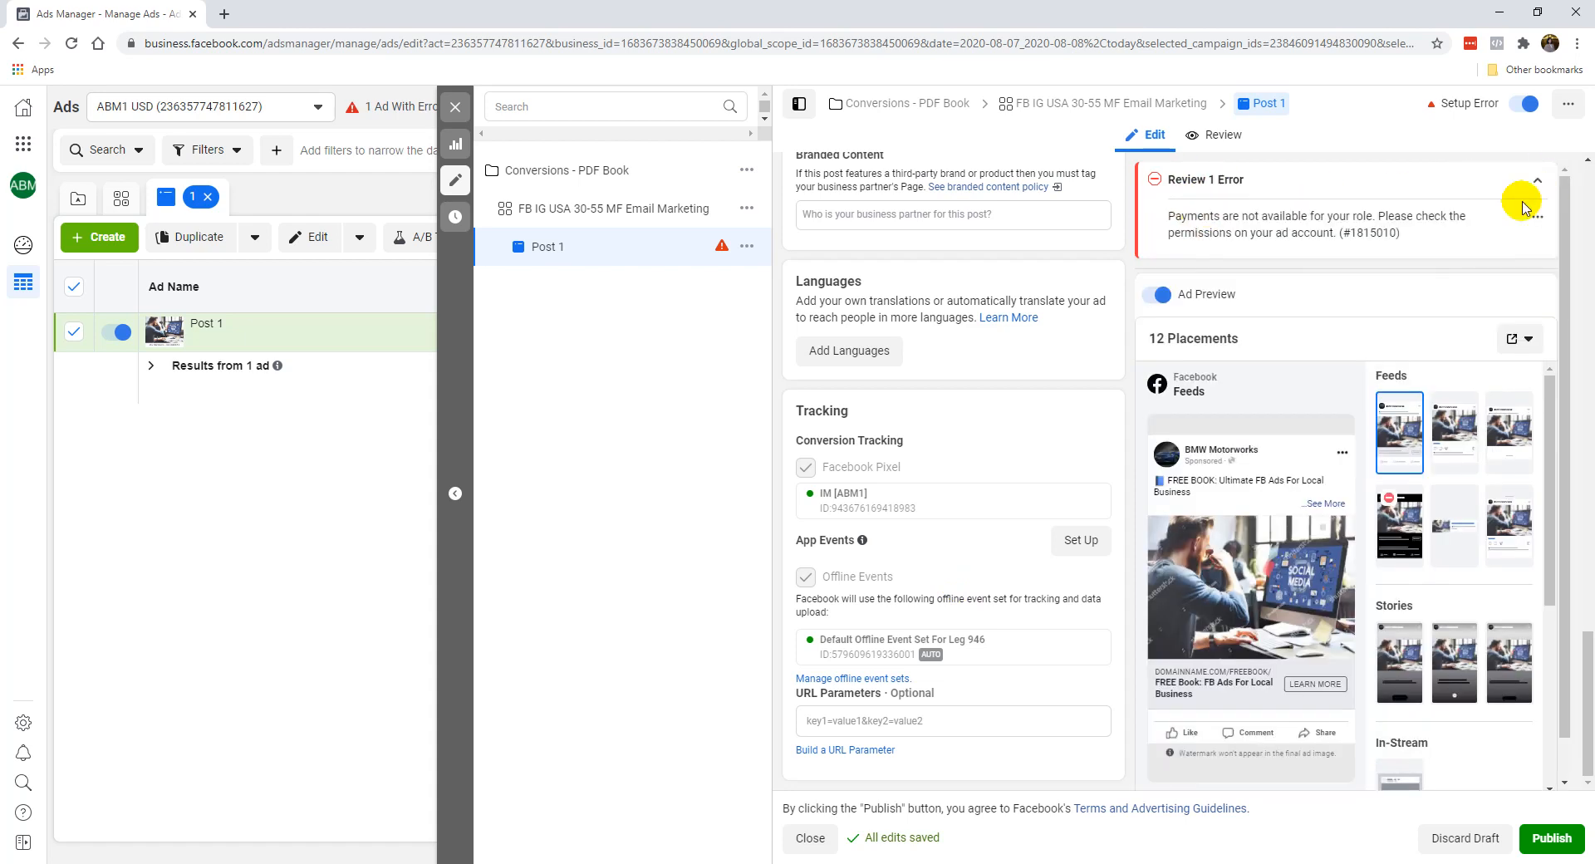
pyautogui.click(1533, 181)
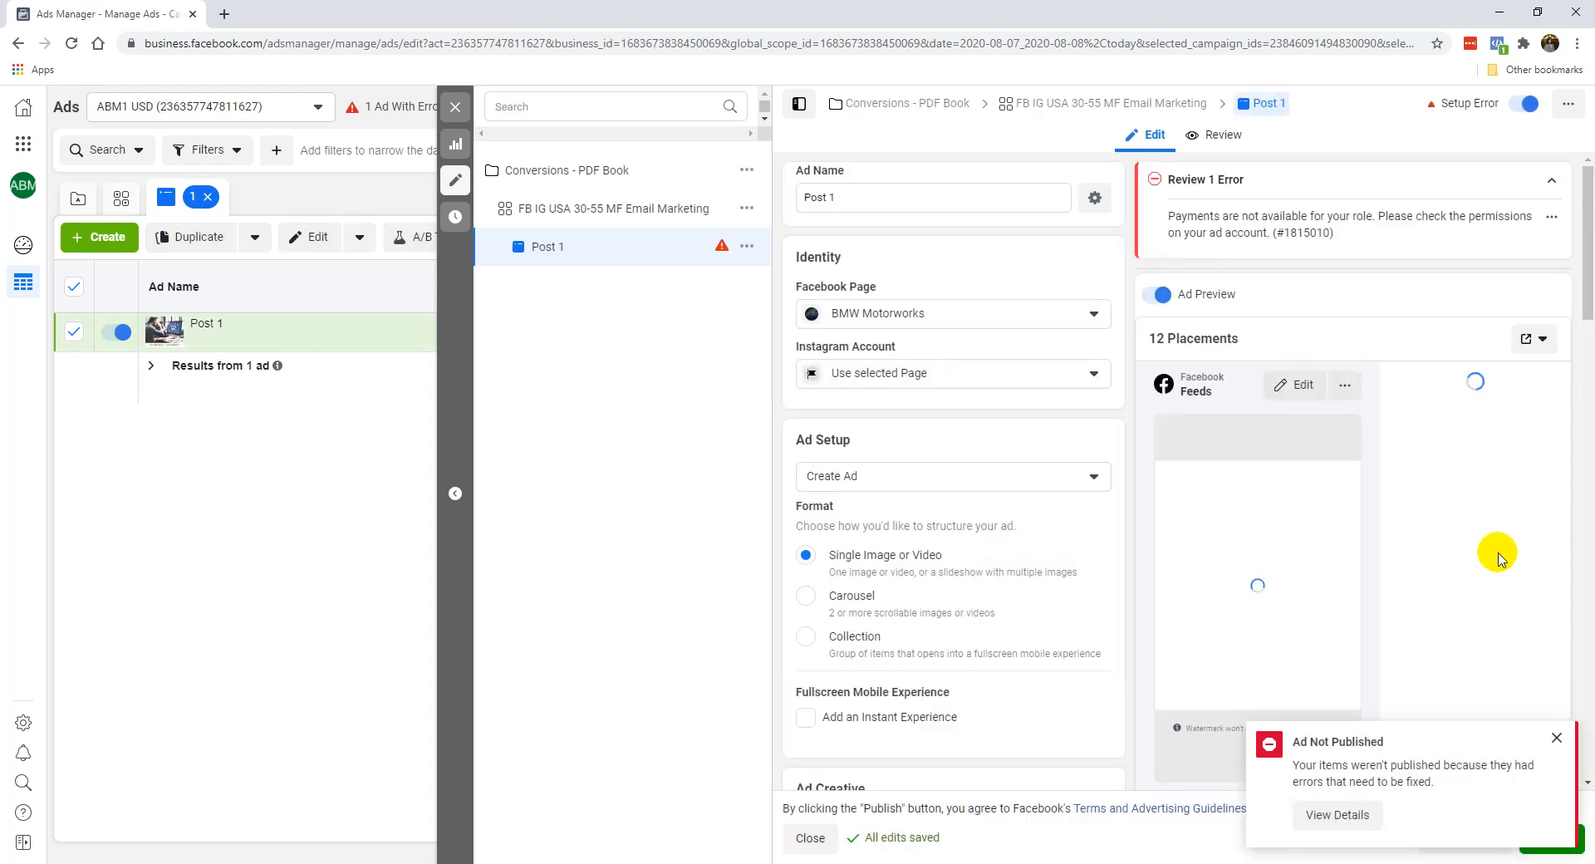
# Dismiss the "Ad Not Published" notice and close the ad editor to return to the ads list.
pyautogui.click(1556, 738)
pyautogui.click(456, 108)
pyautogui.click(829, 454)
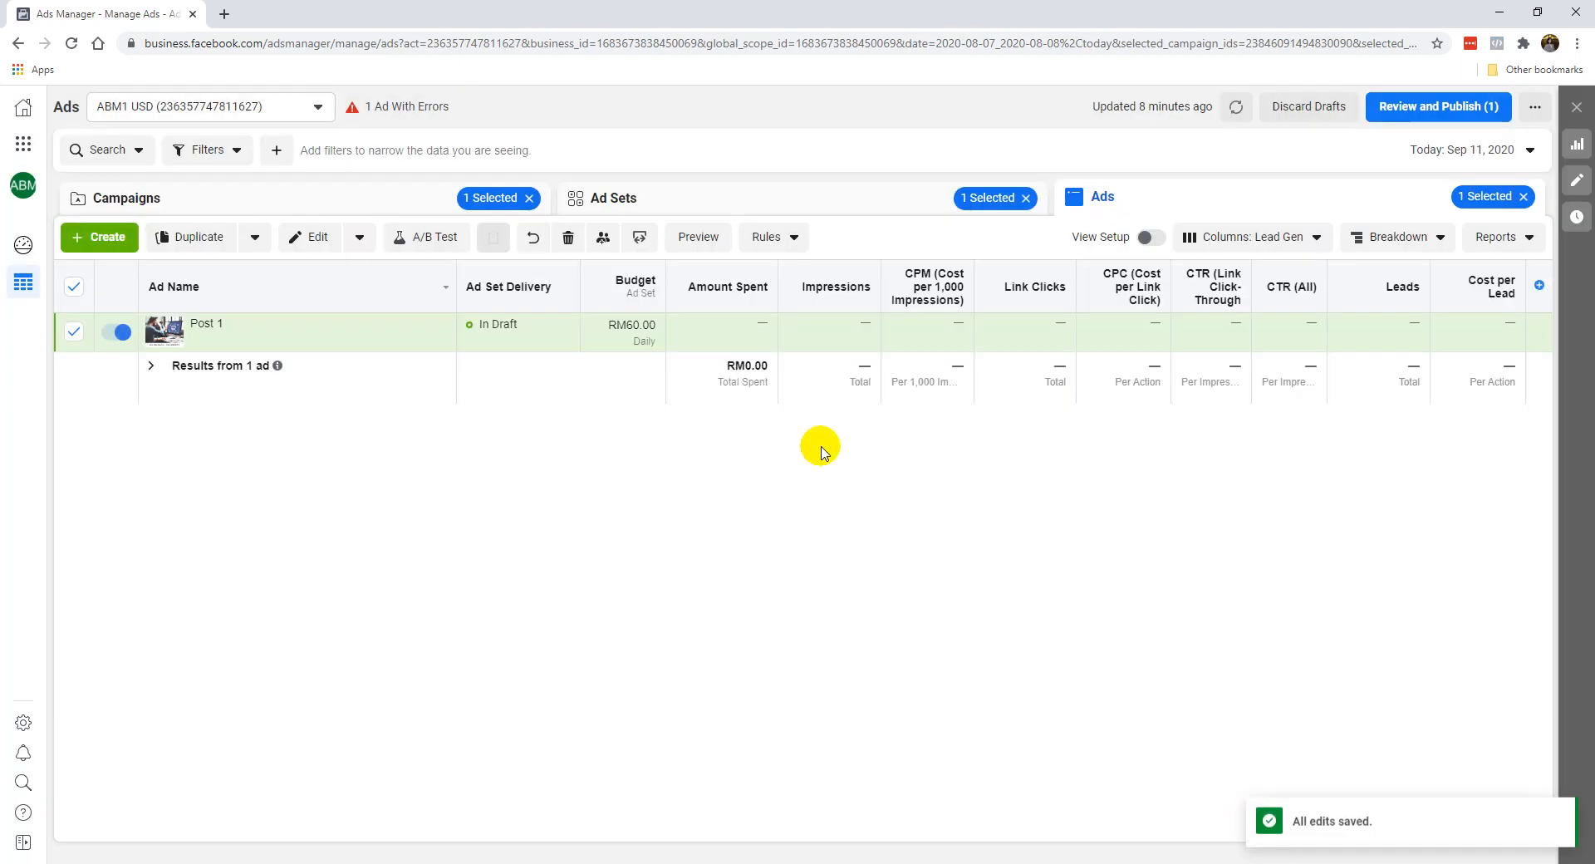